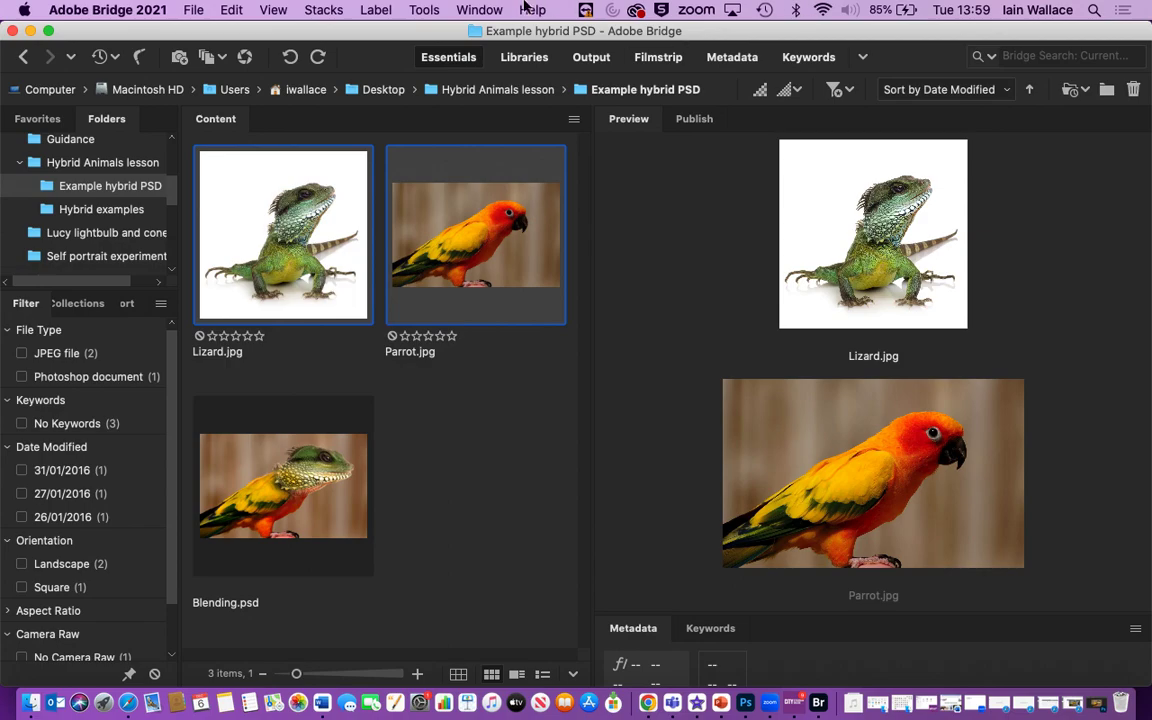
# Load the selected Lizard.jpg and Parrot.jpg from Bridge into Photoshop as layers of one document.
pyautogui.click(421, 11)
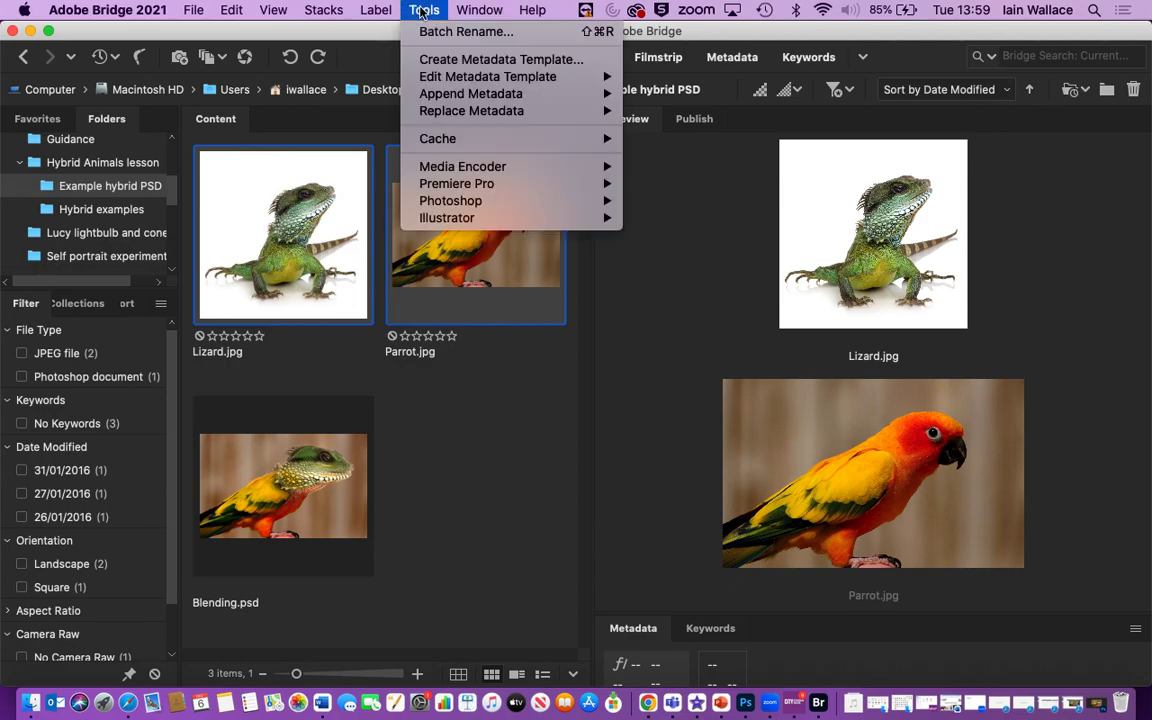
pyautogui.moveTo(520, 201)
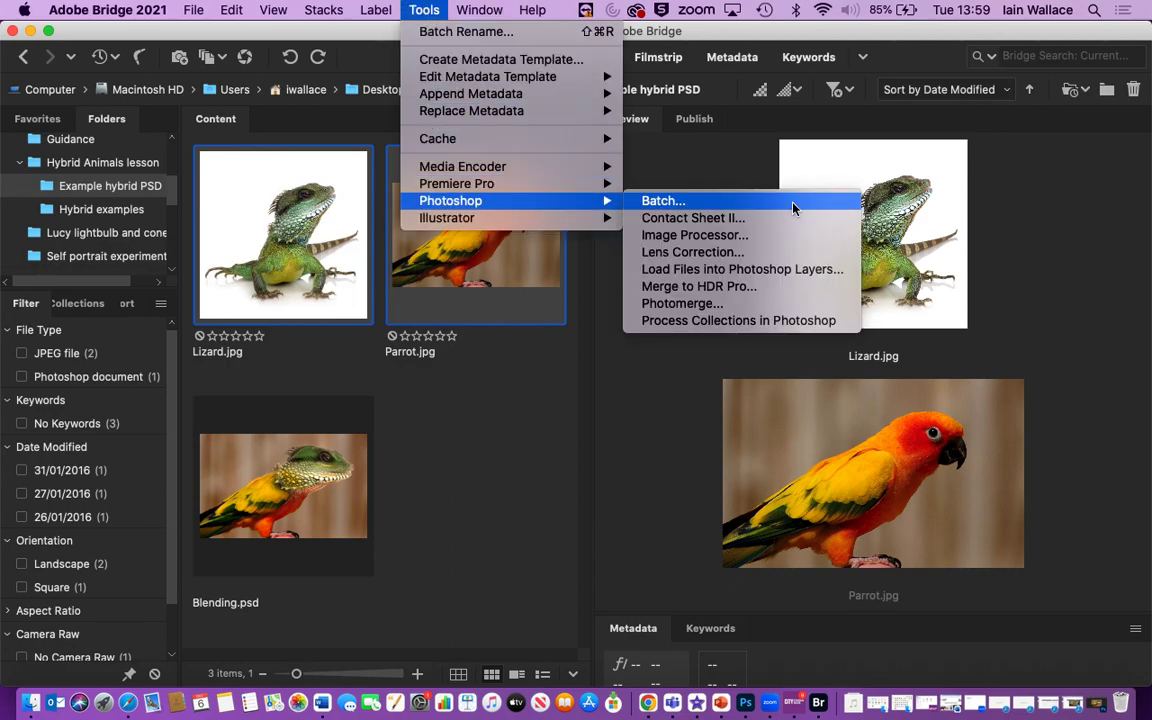
pyautogui.click(773, 269)
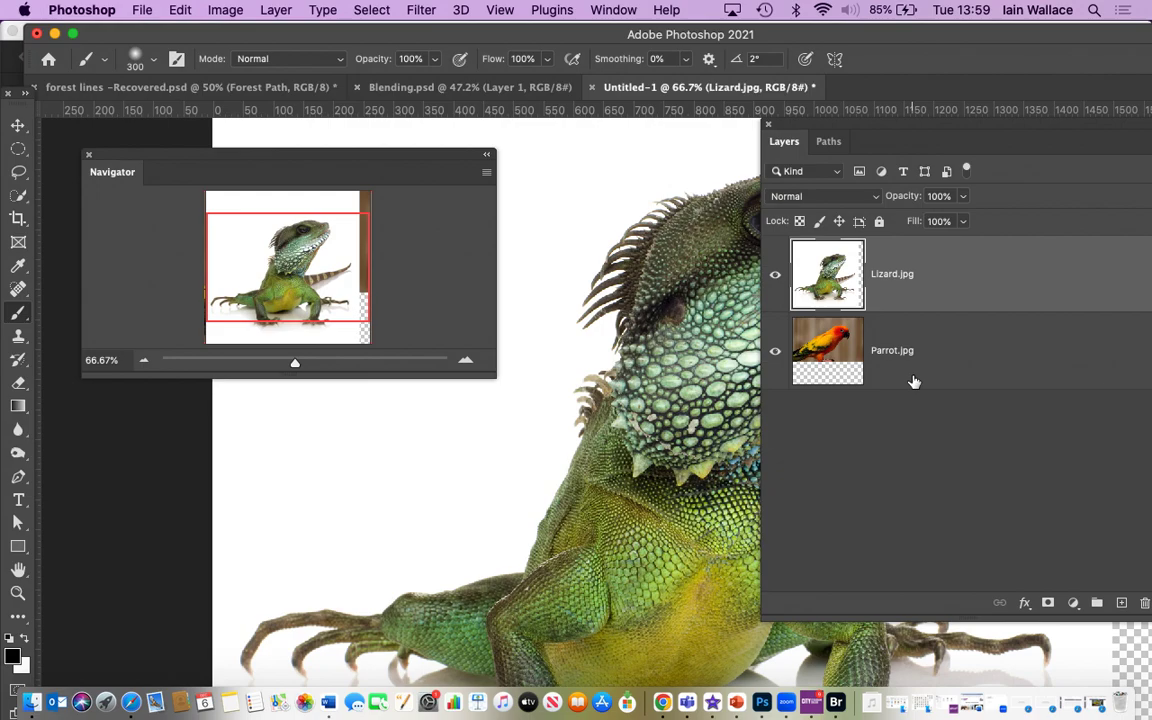
# Hide the Lizard.jpg layer to view the parrot beneath it, and show the lizard again.
pyautogui.moveTo(932, 135); pyautogui.dragTo(806, 133)
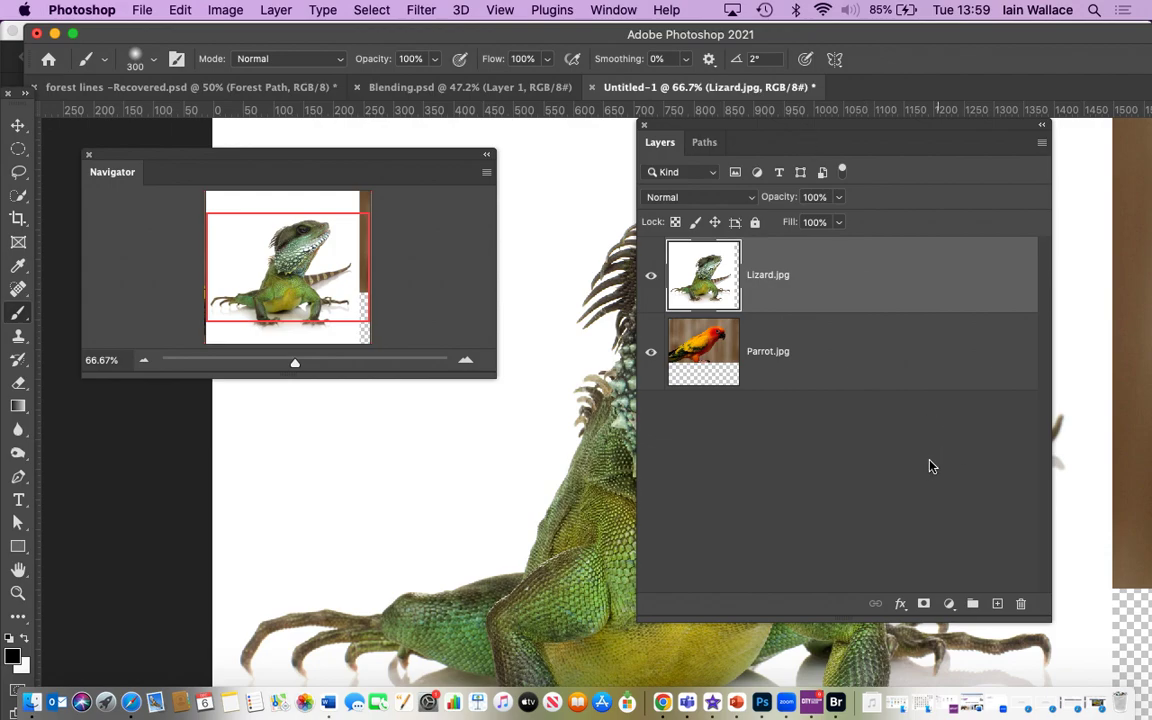
pyautogui.moveTo(845, 133); pyautogui.dragTo(1144, 181)
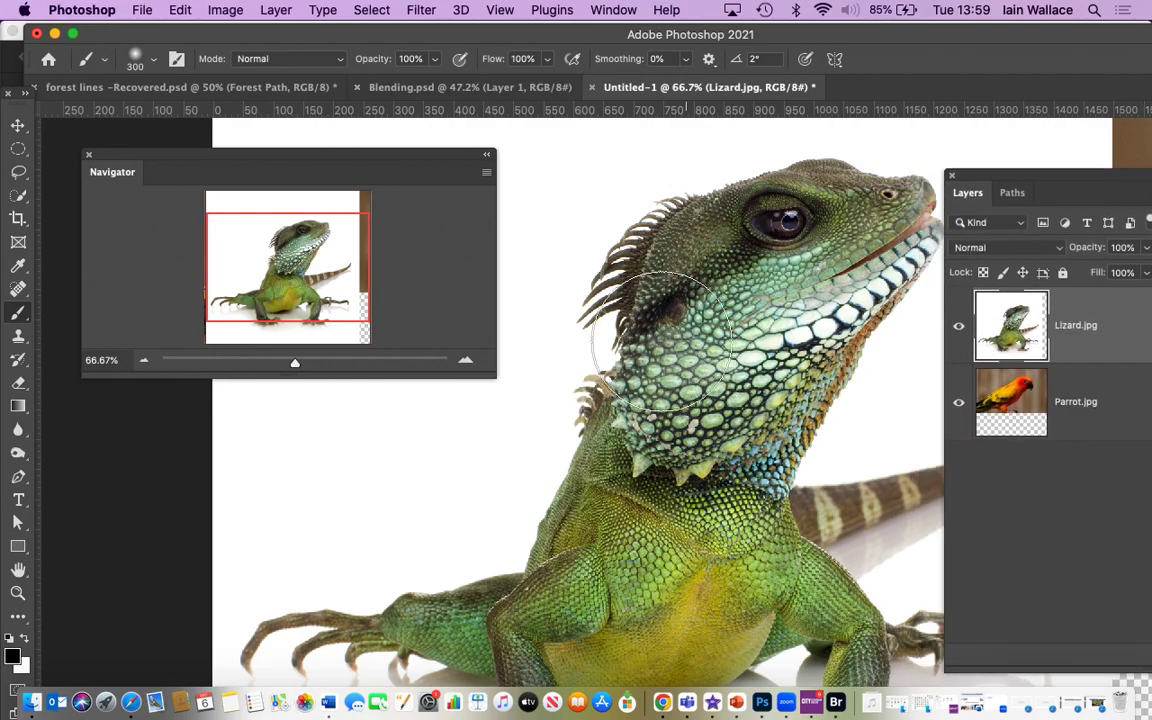
pyautogui.click(959, 325)
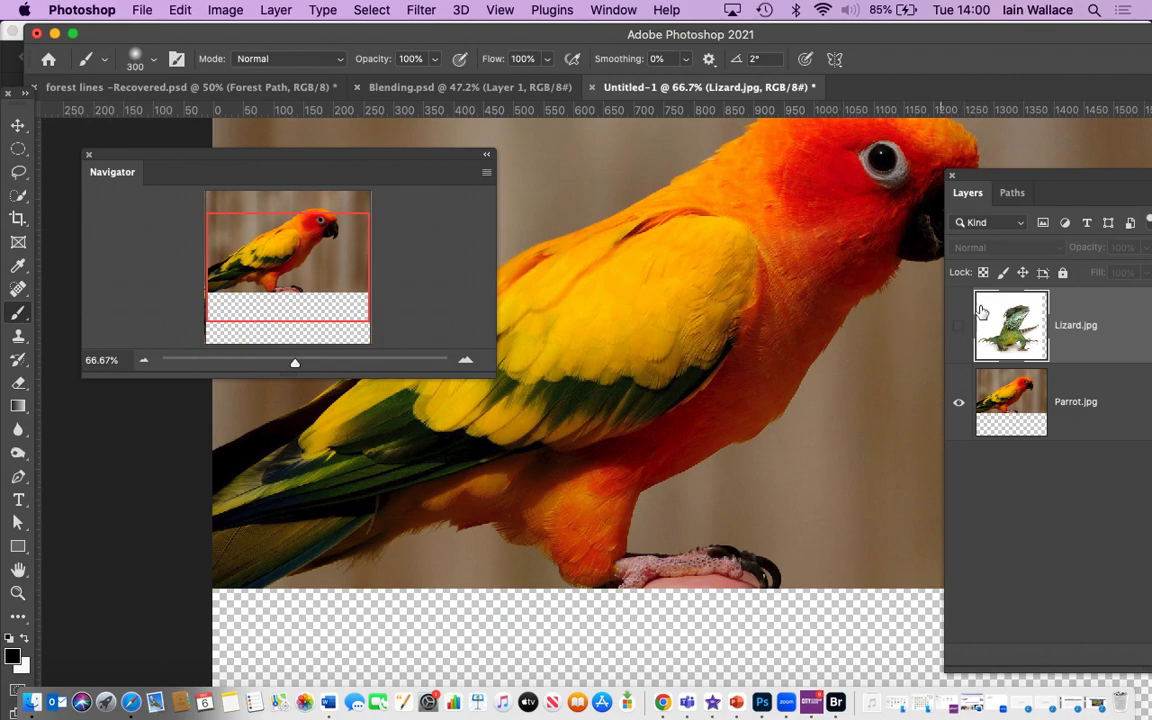
pyautogui.click(959, 325)
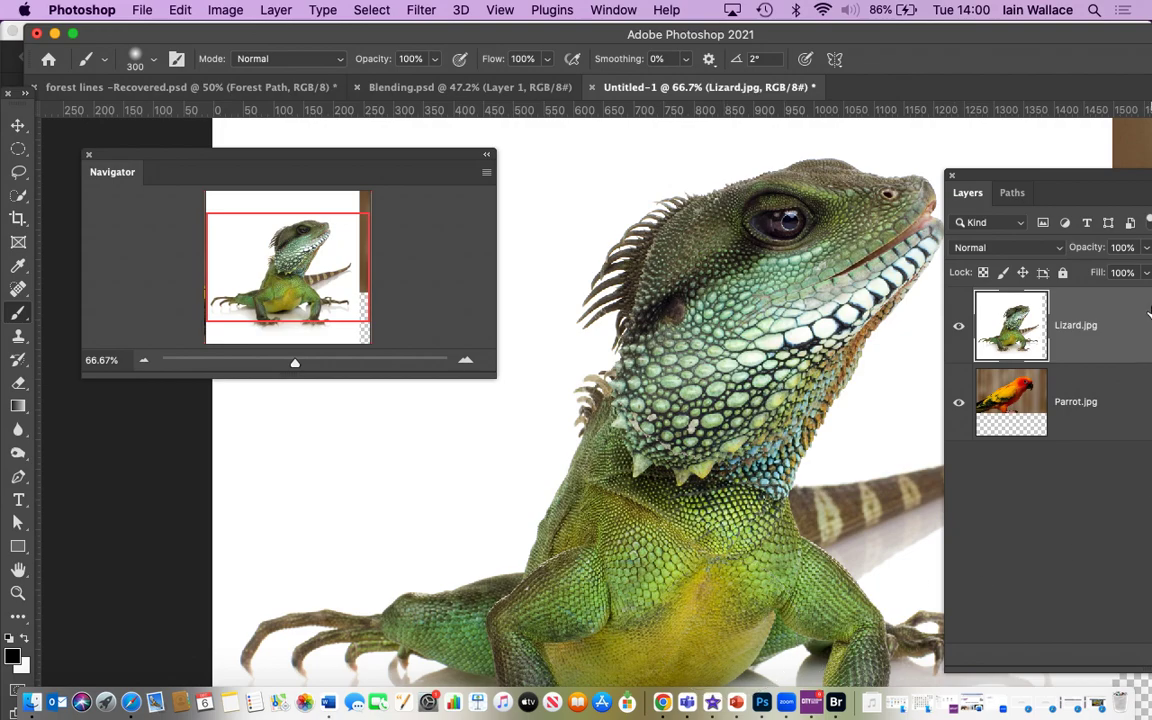
# Lower the Lizard.jpg layer's opacity to 45% and clear the Layers panel away from the animals' heads.
pyautogui.moveTo(1100, 180); pyautogui.dragTo(830, 149)
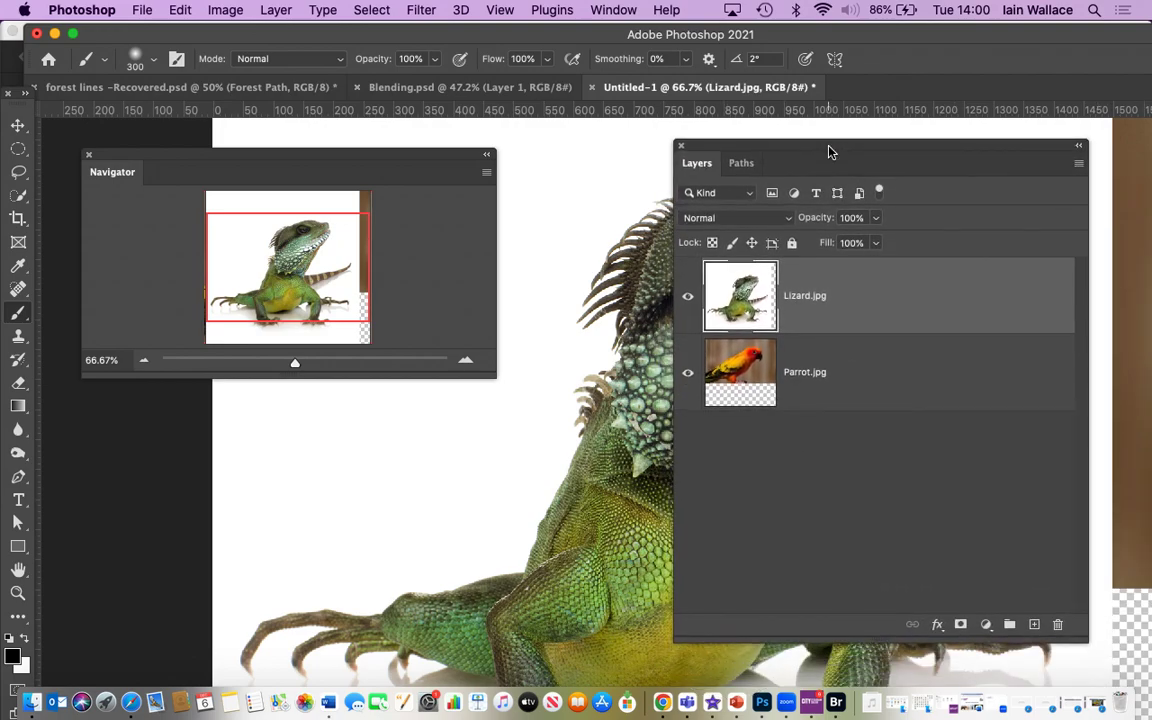
pyautogui.click(876, 217)
pyautogui.moveTo(876, 242); pyautogui.dragTo(830, 238)
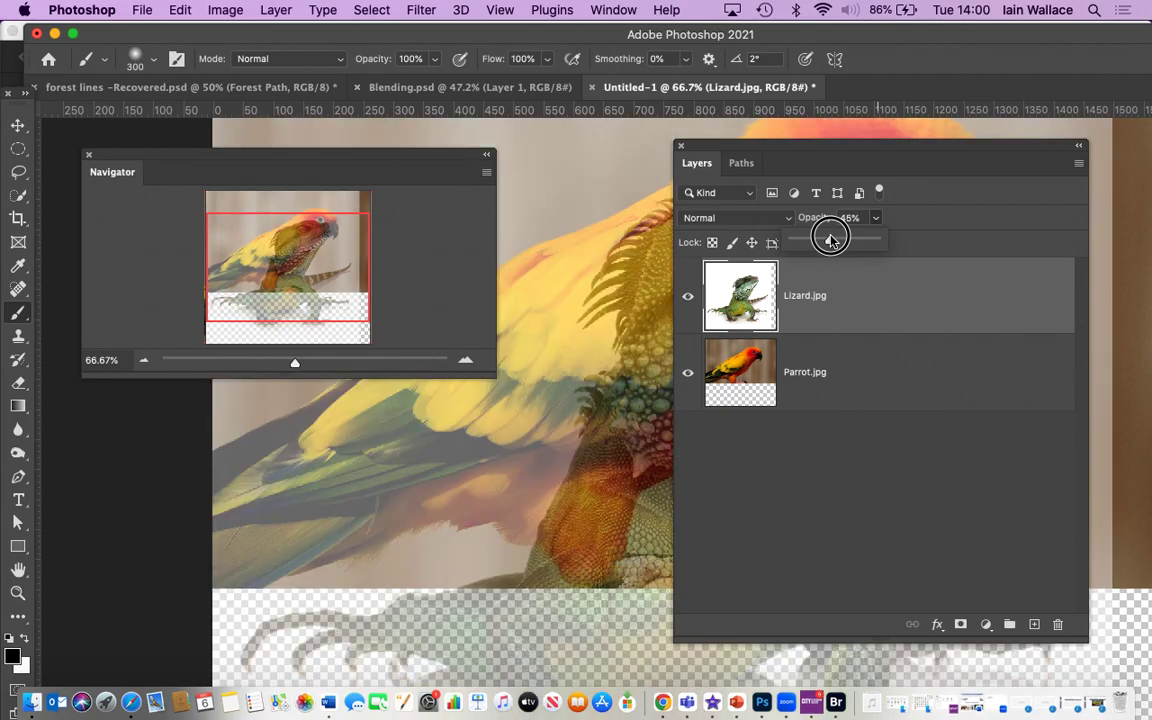
pyautogui.moveTo(864, 142); pyautogui.dragTo(1124, 176)
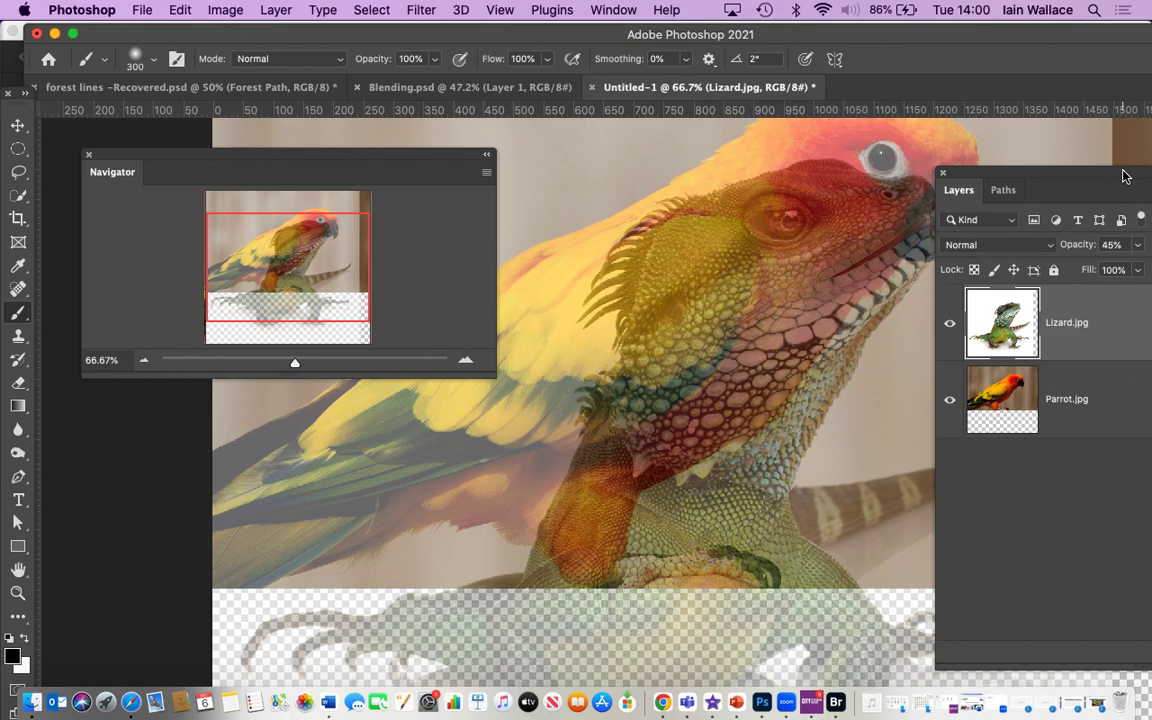
pyautogui.moveTo(1124, 176); pyautogui.dragTo(1146, 298)
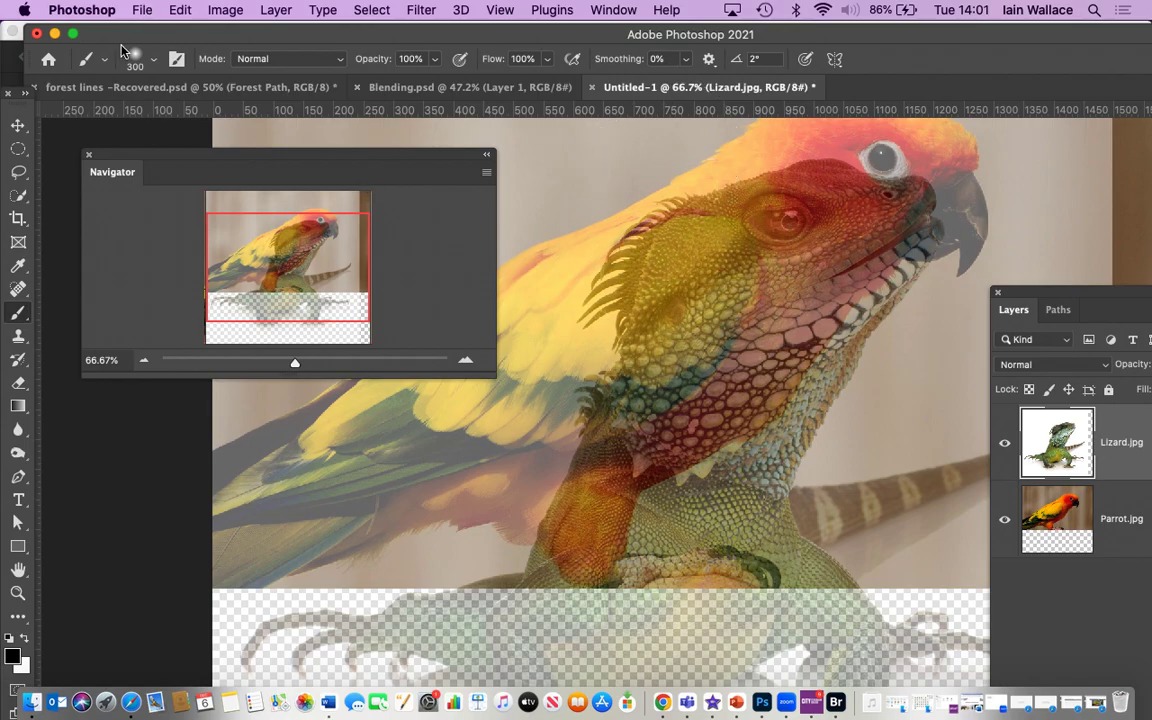
# Move the semi-transparent lizard layer up and across with the Move tool so its head overlaps the parrot's head.
pyautogui.click(19, 127)
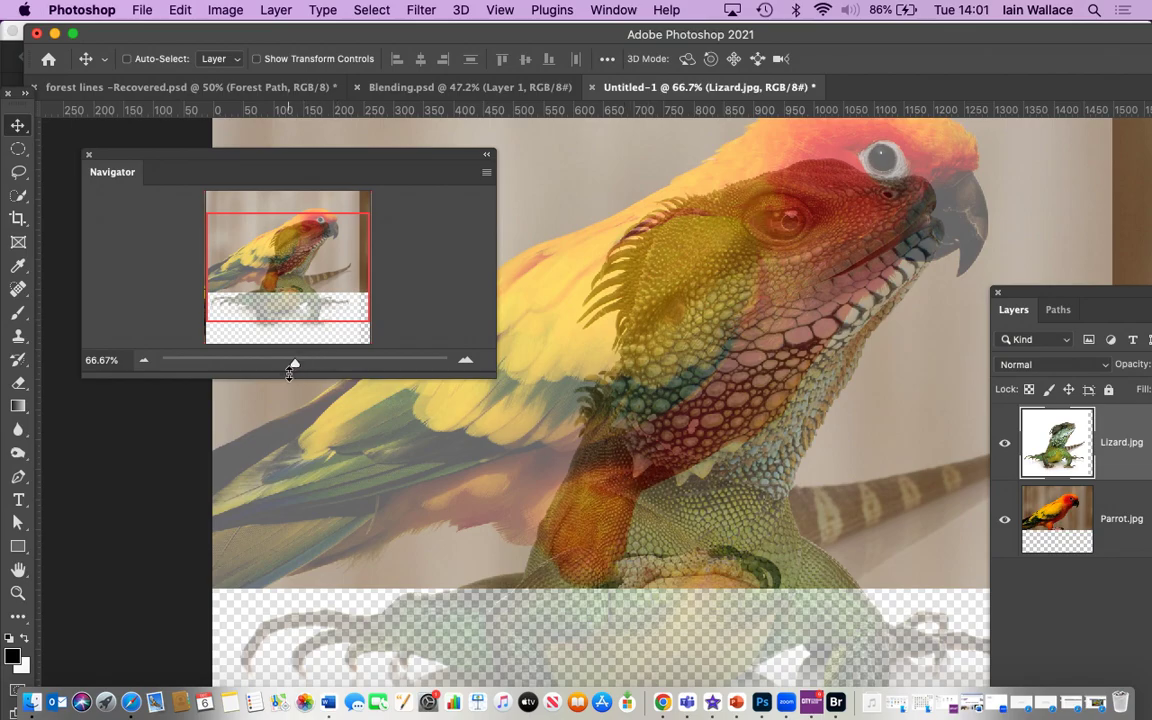
pyautogui.moveTo(296, 363); pyautogui.dragTo(280, 362)
pyautogui.moveTo(700, 458); pyautogui.dragTo(743, 414)
pyautogui.moveTo(357, 174); pyautogui.dragTo(284, 180)
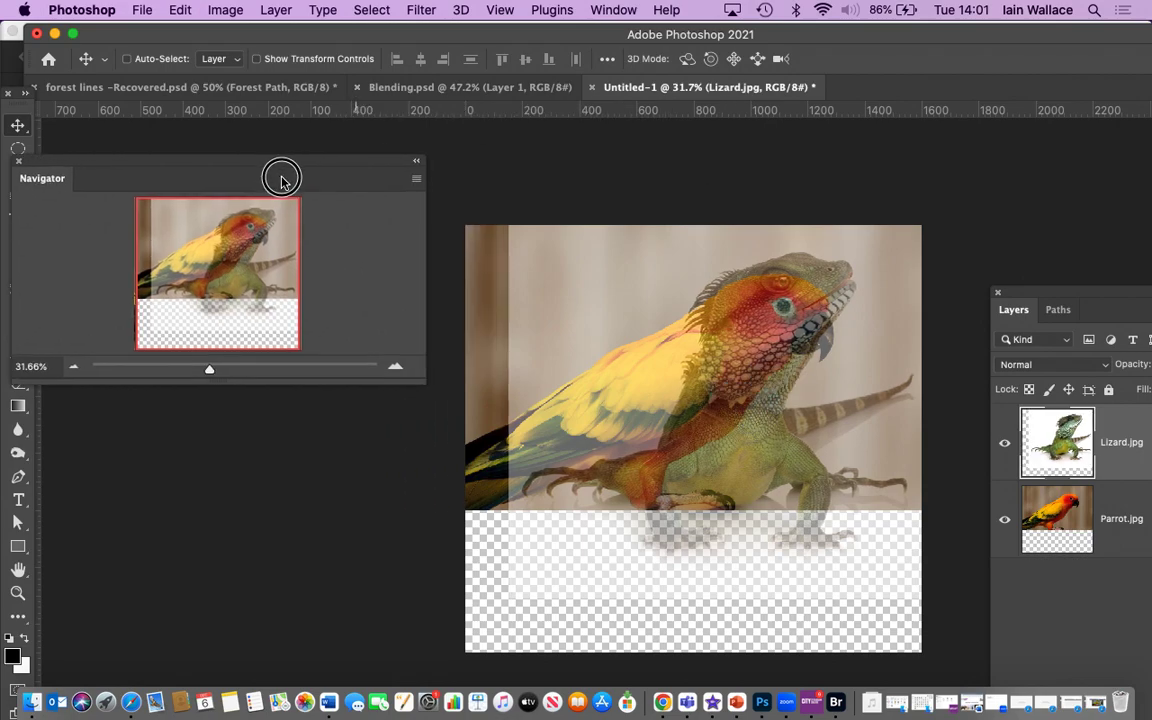
# Free-transform the lizard layer, rotating it clockwise to about 17° and shifting its head back over the parrot's head.
pyautogui.click(180, 10)
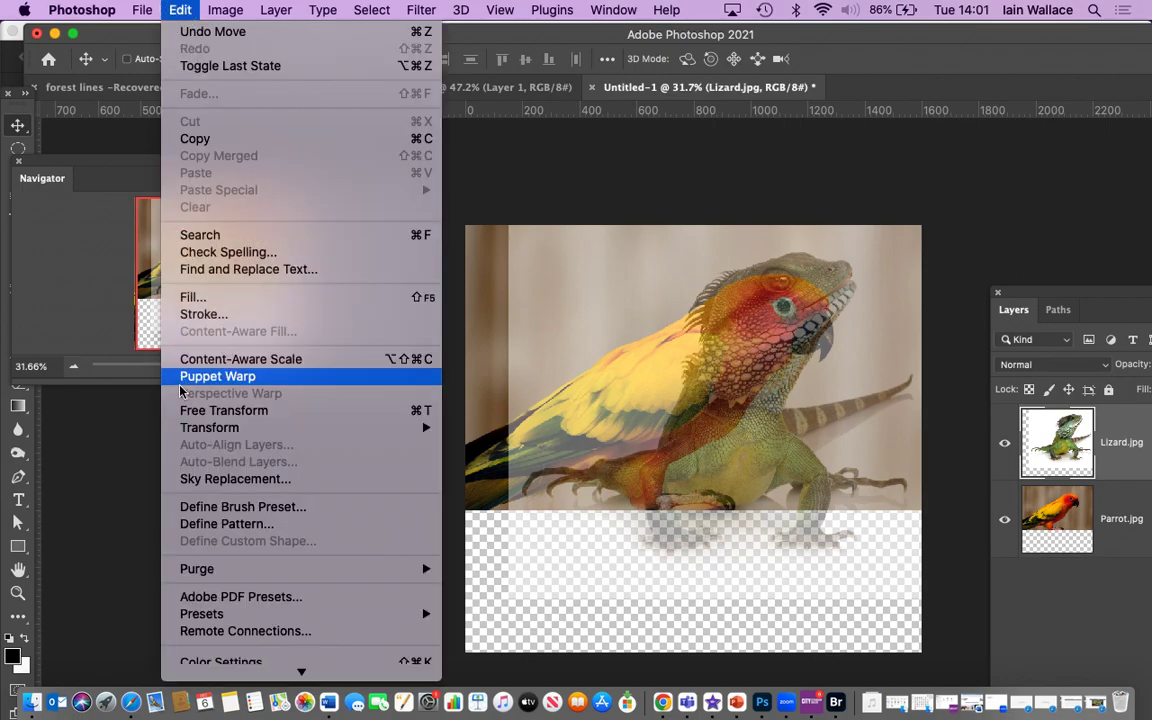
pyautogui.click(185, 410)
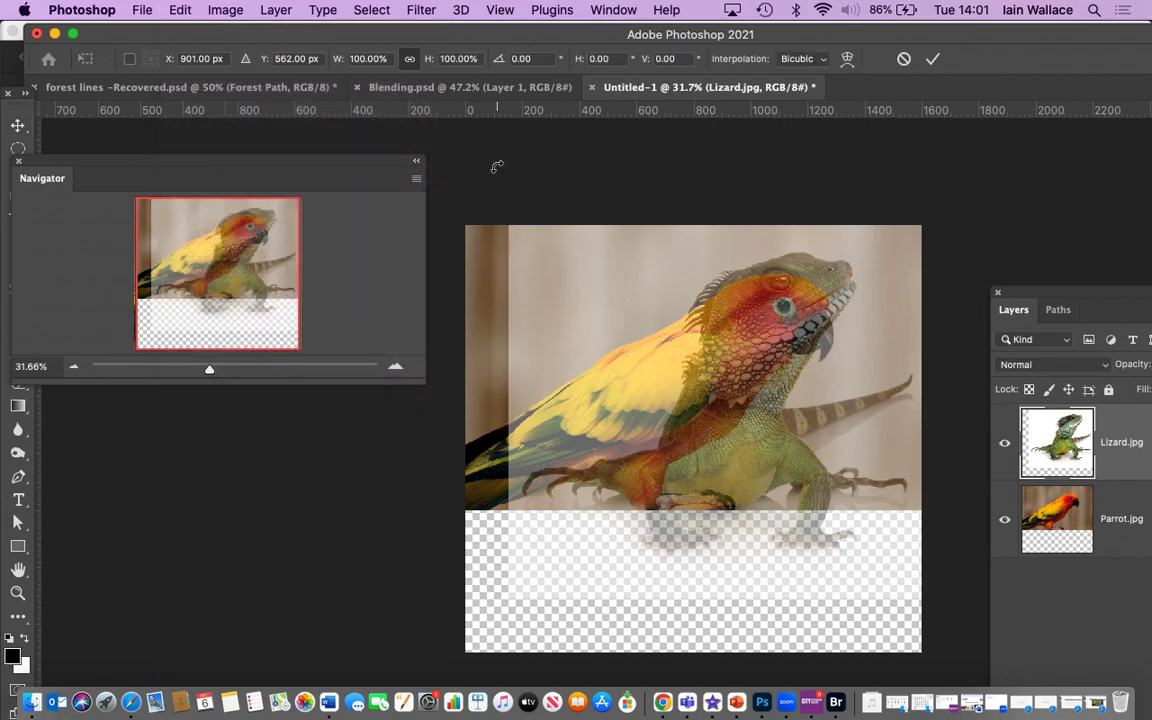
pyautogui.moveTo(497, 167); pyautogui.dragTo(591, 172)
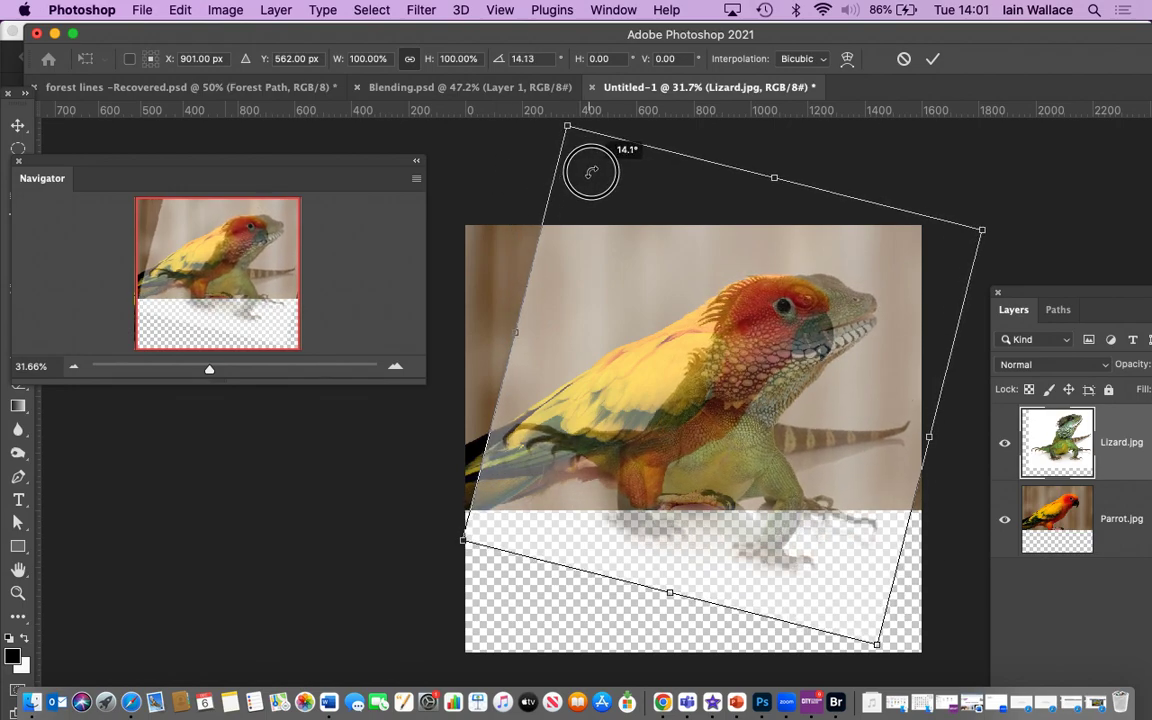
pyautogui.moveTo(697, 425); pyautogui.dragTo(683, 410)
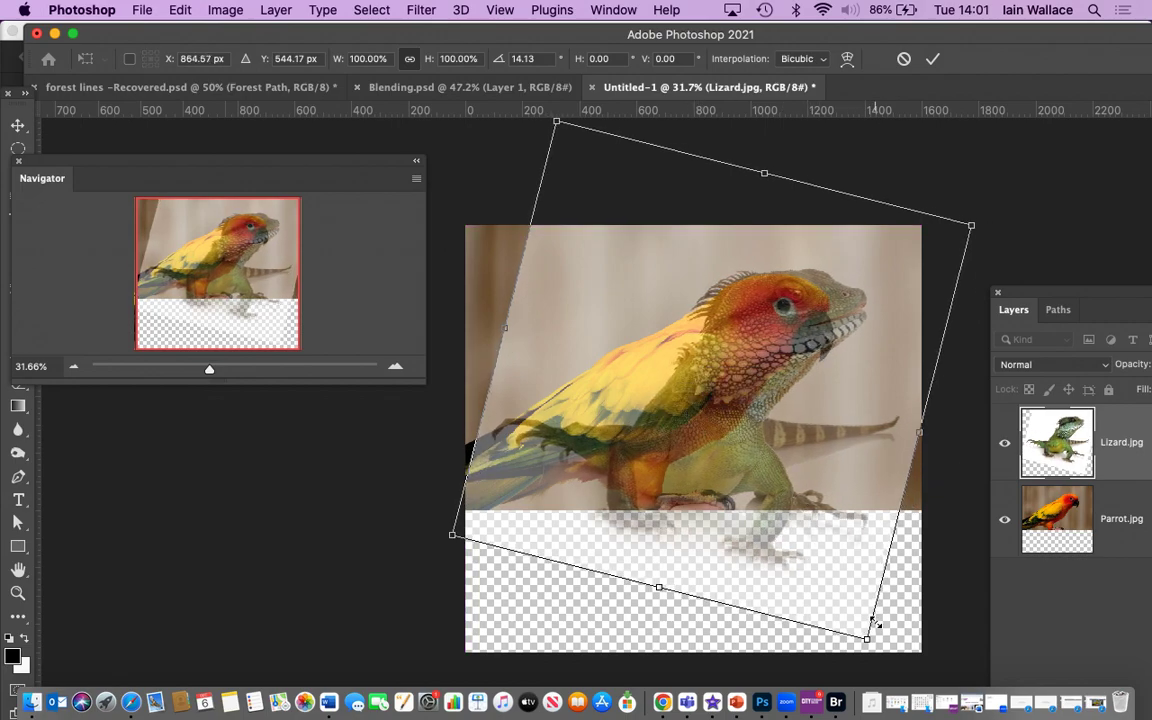
pyautogui.moveTo(876, 630)
pyautogui.mouseDown()
pyautogui.moveTo(871, 655)
pyautogui.moveTo(874, 638)
pyautogui.moveTo(868, 645)
pyautogui.mouseUp()
pyautogui.moveTo(766, 535)
pyautogui.mouseDown()
pyautogui.moveTo(748, 522)
pyautogui.moveTo(758, 527)
pyautogui.mouseUp()
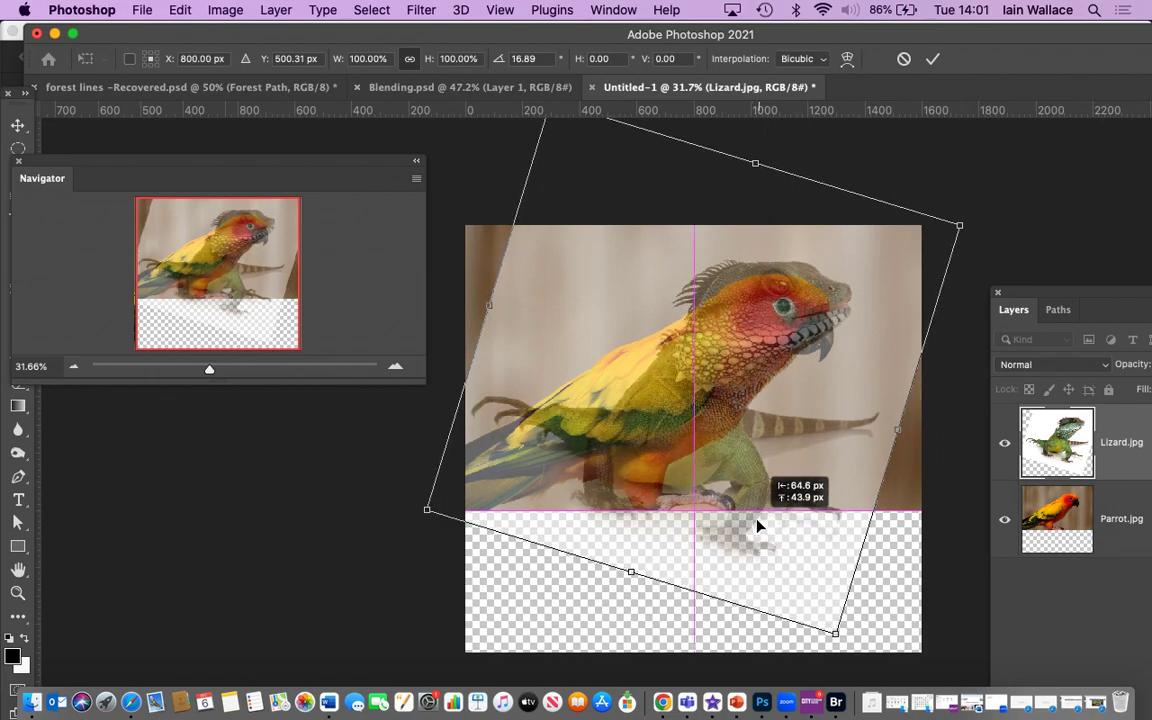
# Rotate the lizard layer further to about 35.5° and reposition it so its head lines up with the parrot's.
pyautogui.moveTo(989, 220); pyautogui.dragTo(1008, 262)
pyautogui.moveTo(630, 373); pyautogui.dragTo(630, 370)
pyautogui.moveTo(987, 260); pyautogui.dragTo(998, 288)
pyautogui.moveTo(609, 417); pyautogui.dragTo(620, 427)
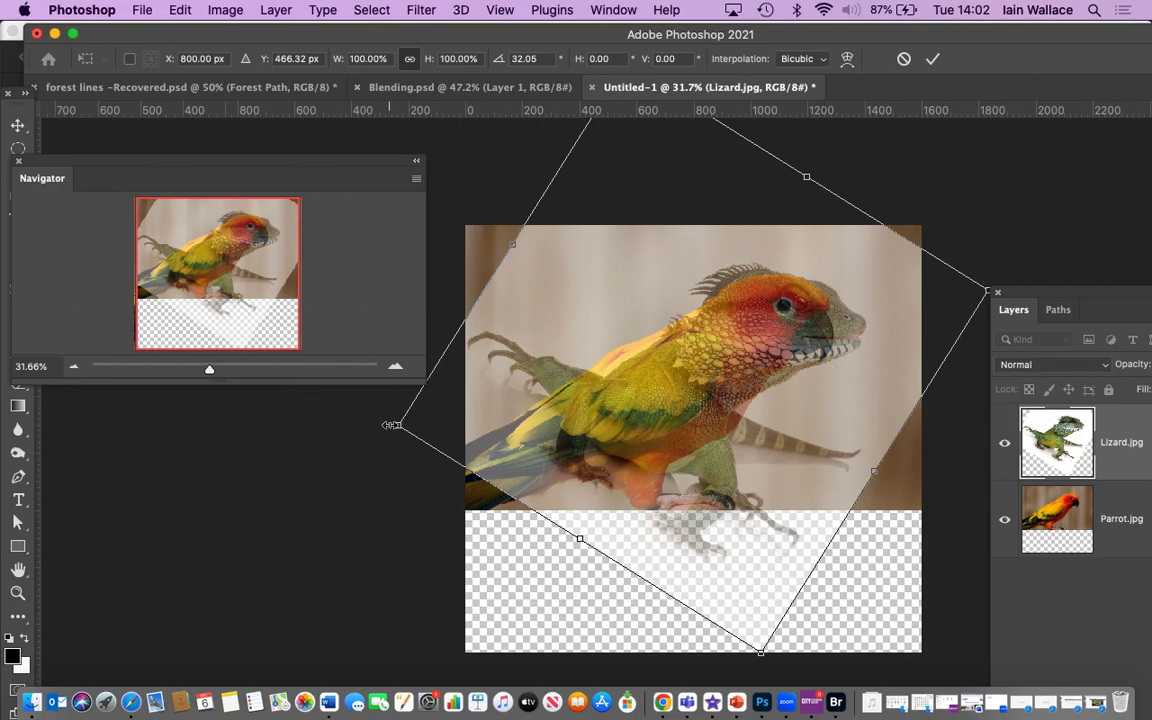
pyautogui.moveTo(373, 430); pyautogui.dragTo(373, 408)
pyautogui.moveTo(666, 372); pyautogui.dragTo(668, 362)
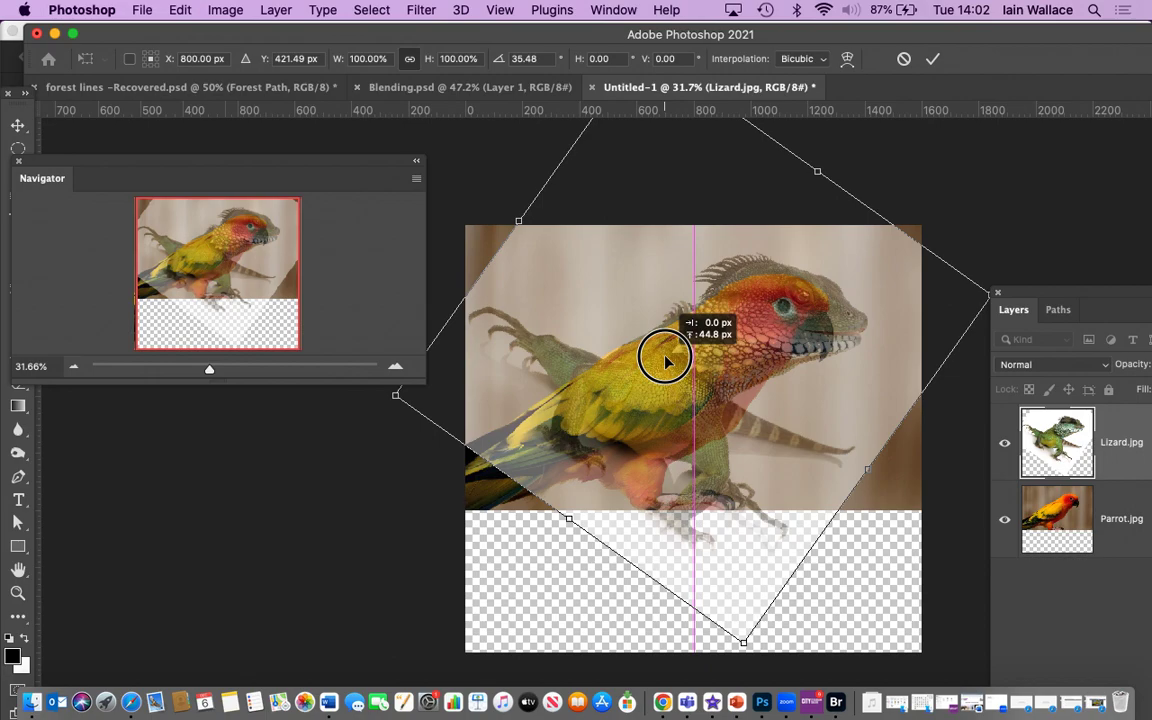
pyautogui.moveTo(666, 360); pyautogui.dragTo(666, 360)
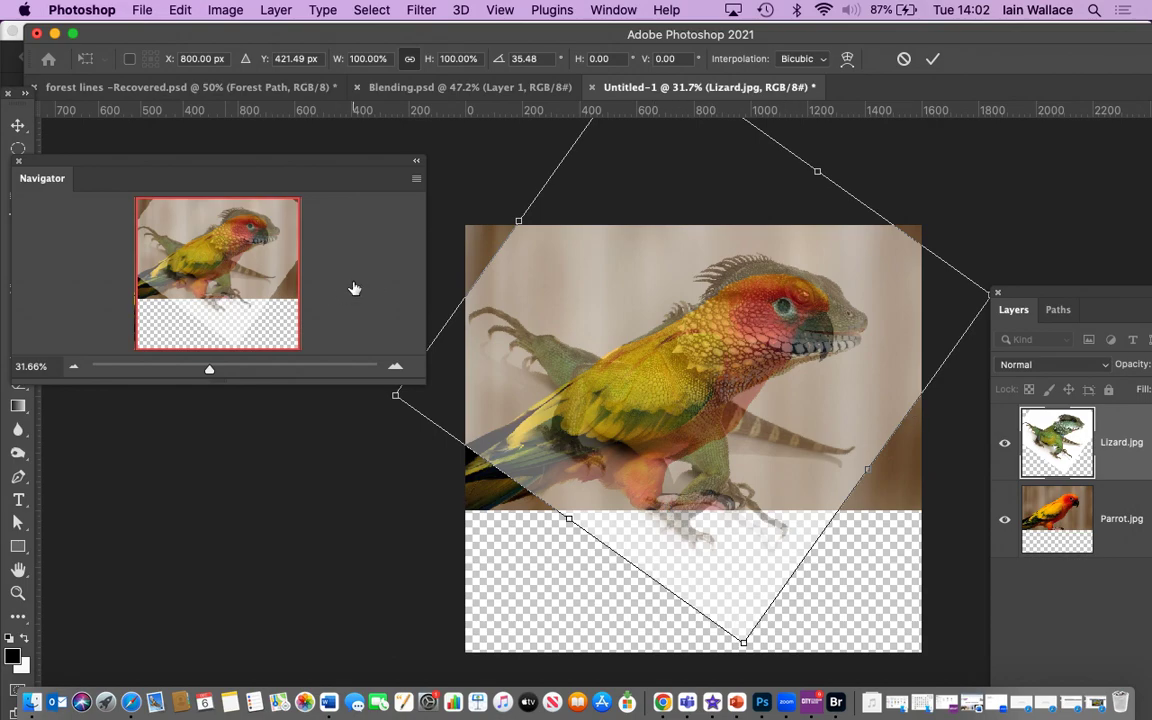
# Scale the lizard layer down proportionally to about 97%.
pyautogui.click(181, 12)
pyautogui.moveTo(229, 435)
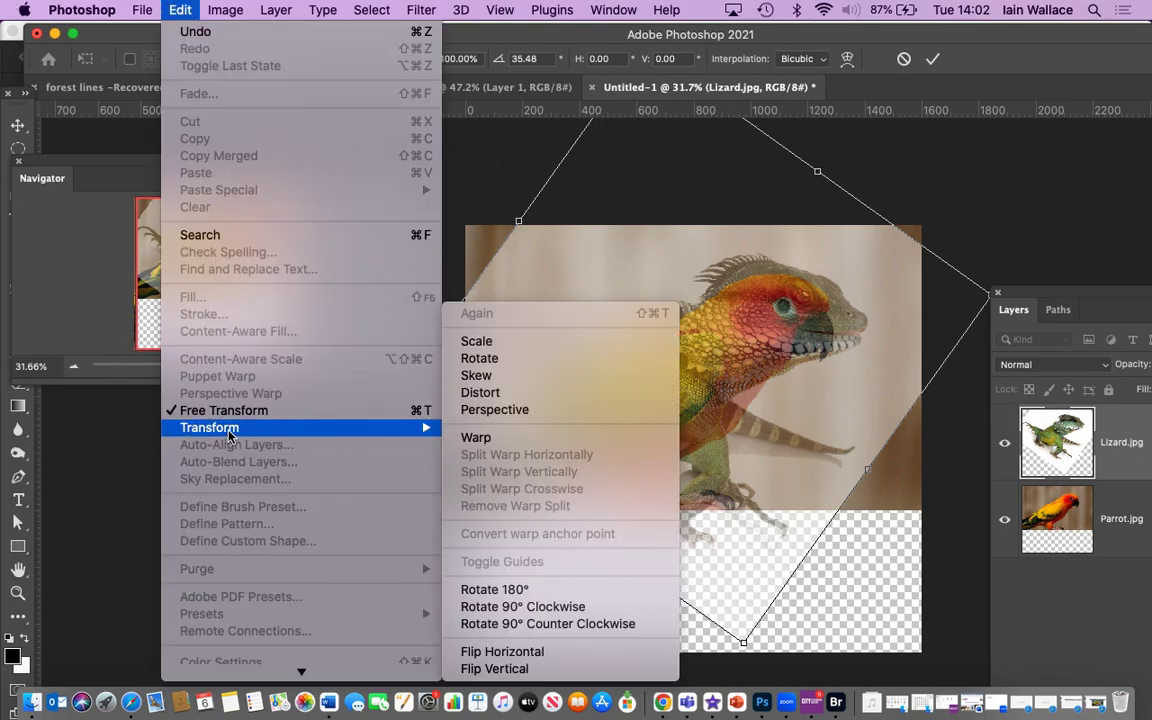
pyautogui.click(536, 345)
pyautogui.moveTo(396, 396)
pyautogui.mouseDown()
pyautogui.moveTo(342, 404)
pyautogui.moveTo(470, 399)
pyautogui.moveTo(418, 401)
pyautogui.moveTo(427, 399)
pyautogui.moveTo(415, 391)
pyautogui.mouseUp()
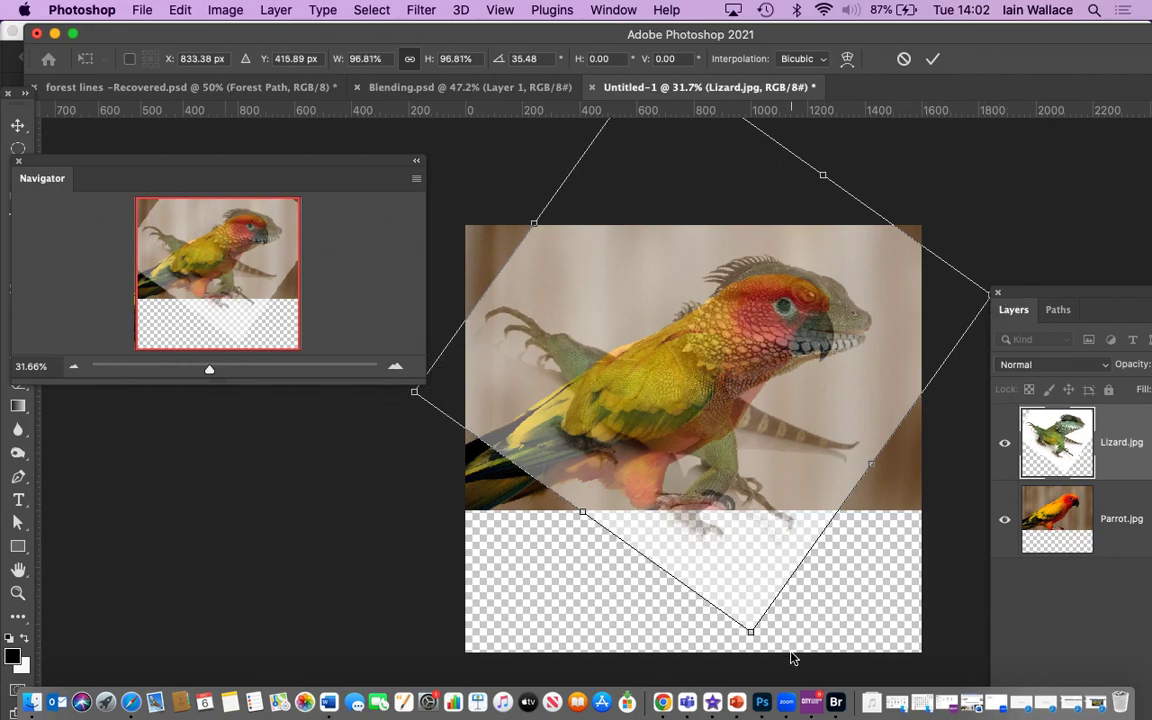
# Fine-tune the lizard layer's rotation to about 36.4° and apply the transform.
pyautogui.click(181, 10)
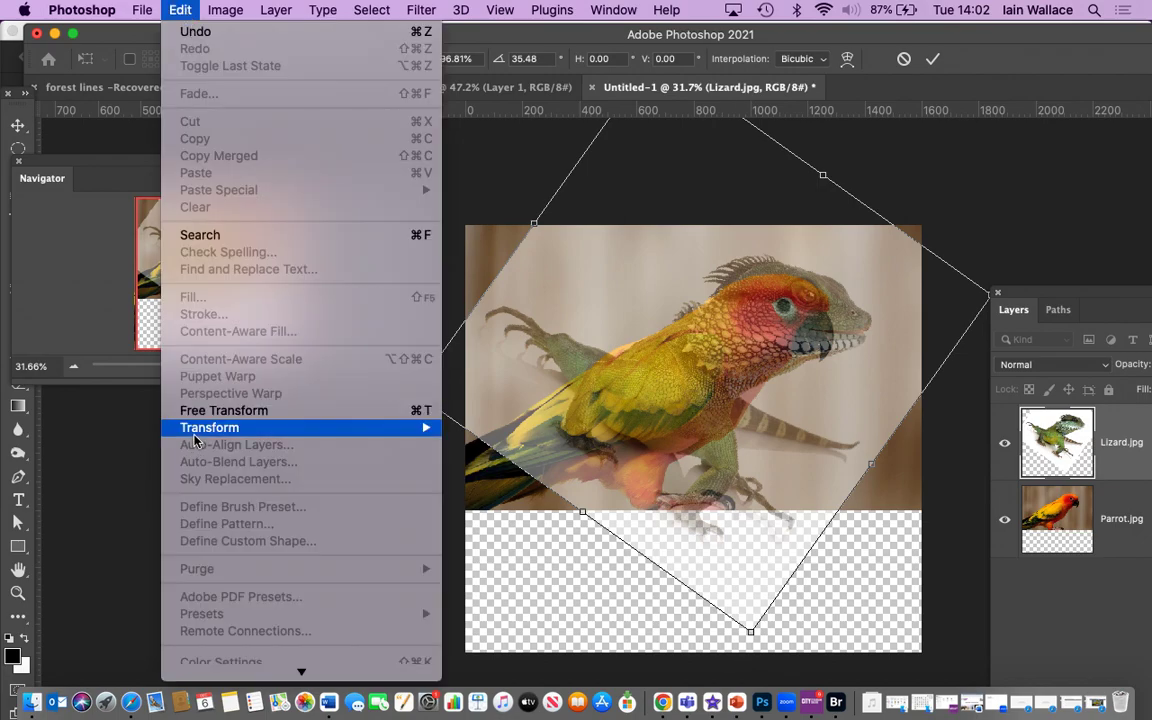
pyautogui.moveTo(200, 427)
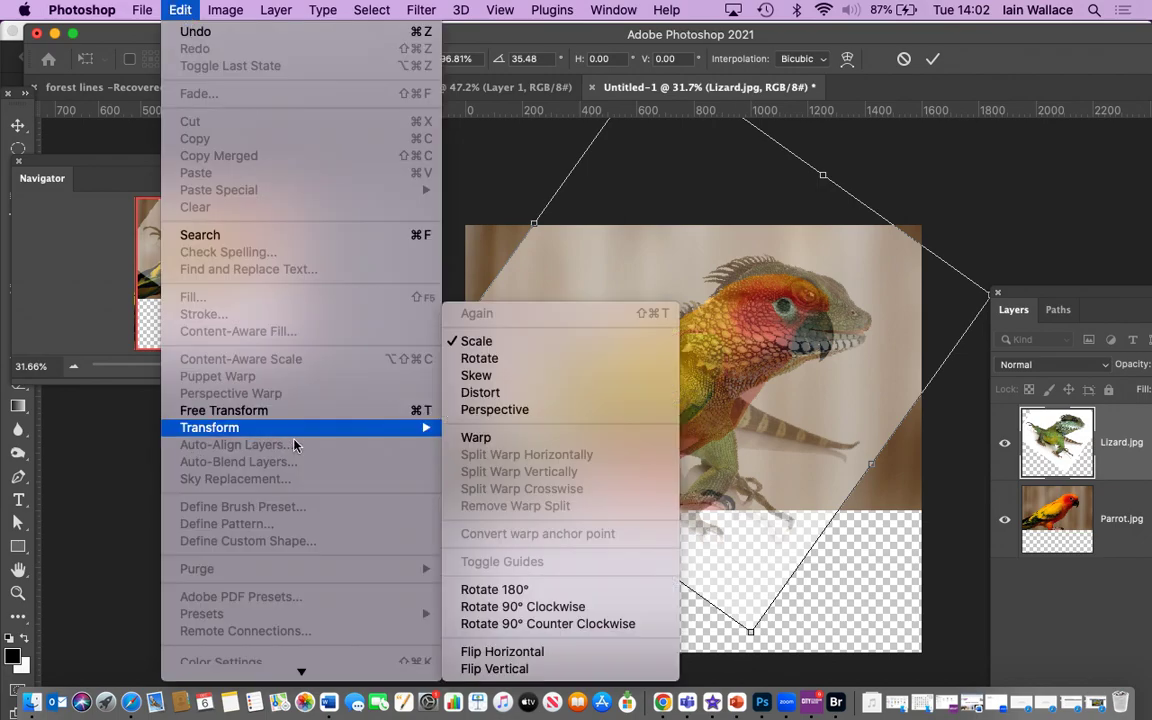
pyautogui.click(480, 341)
pyautogui.moveTo(410, 395); pyautogui.dragTo(406, 388)
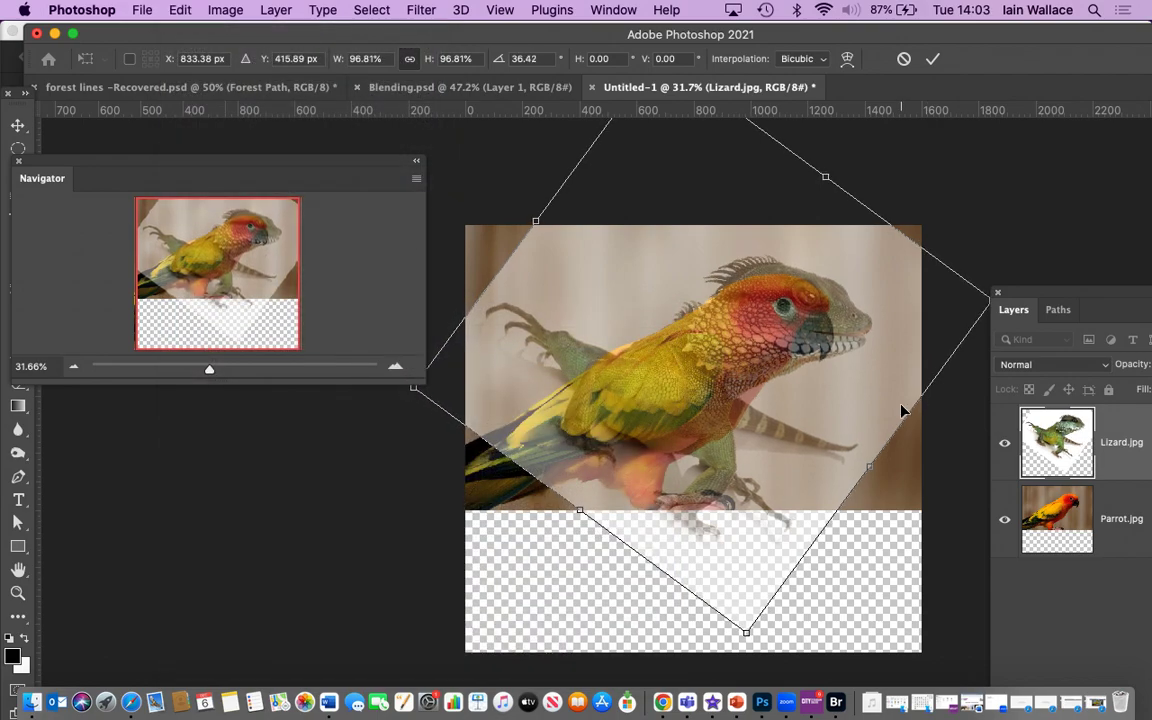
pyautogui.click(931, 62)
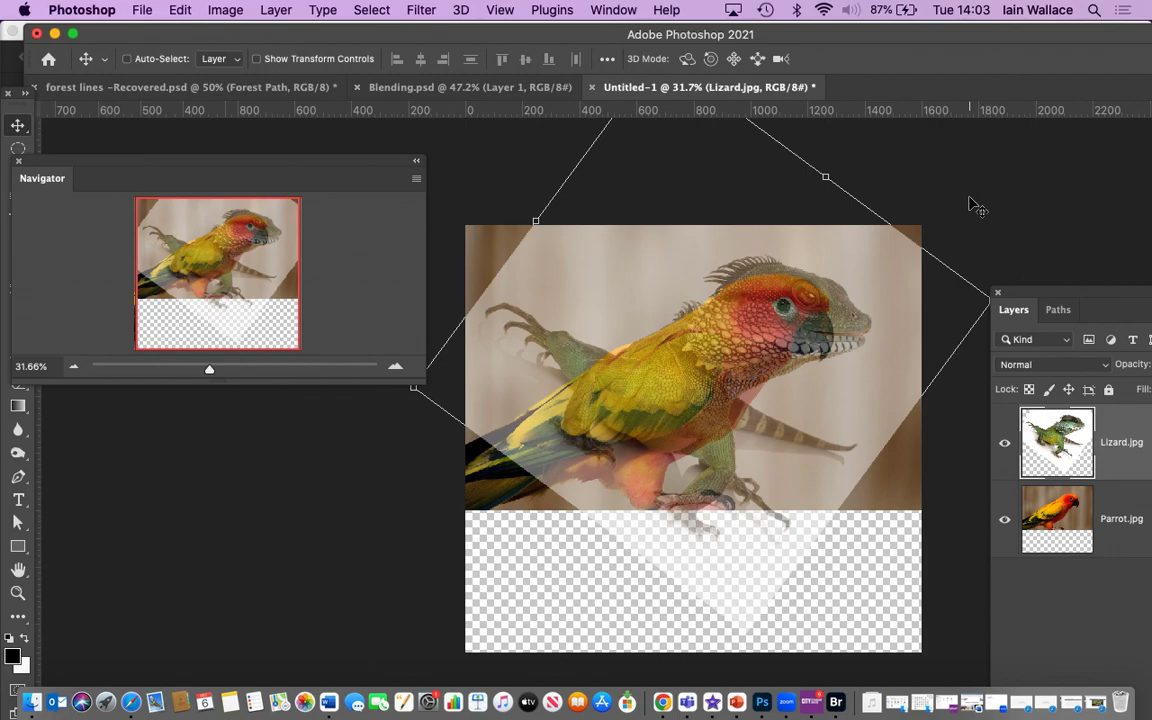
# Restore the Lizard.jpg layer's opacity to 100% and clear the Layers panel away from the lizard's head.
pyautogui.moveTo(1118, 308); pyautogui.dragTo(993, 327)
pyautogui.click(1066, 383)
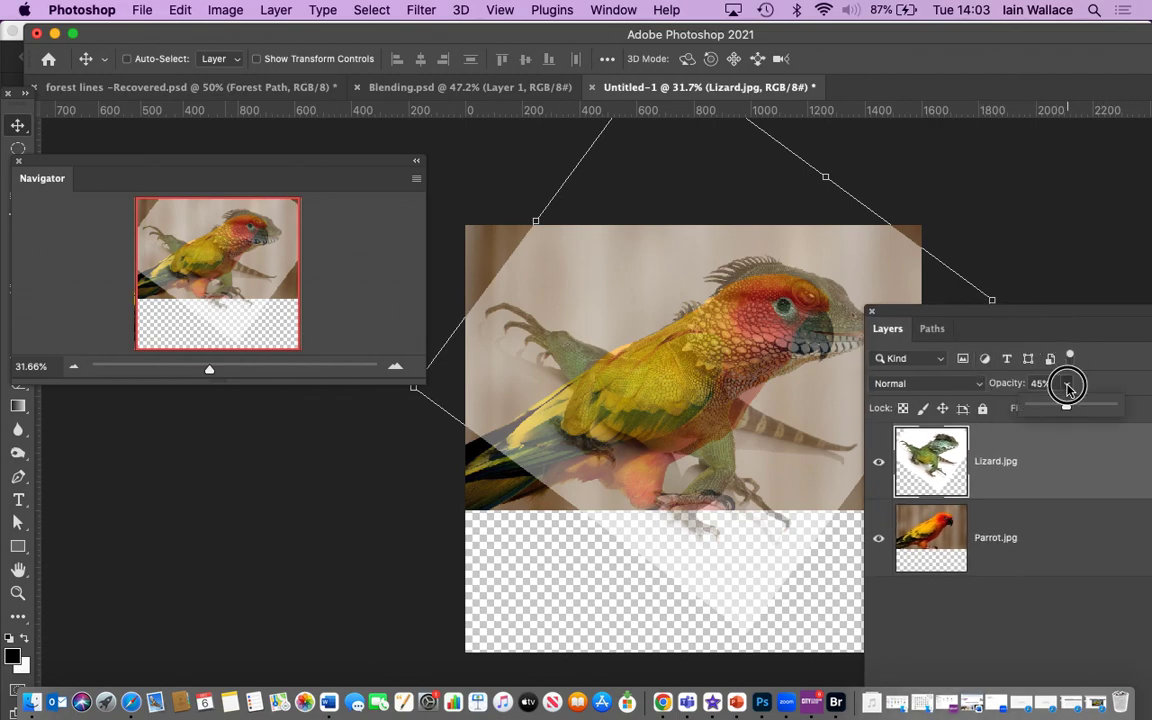
pyautogui.moveTo(1066, 410); pyautogui.dragTo(1144, 404)
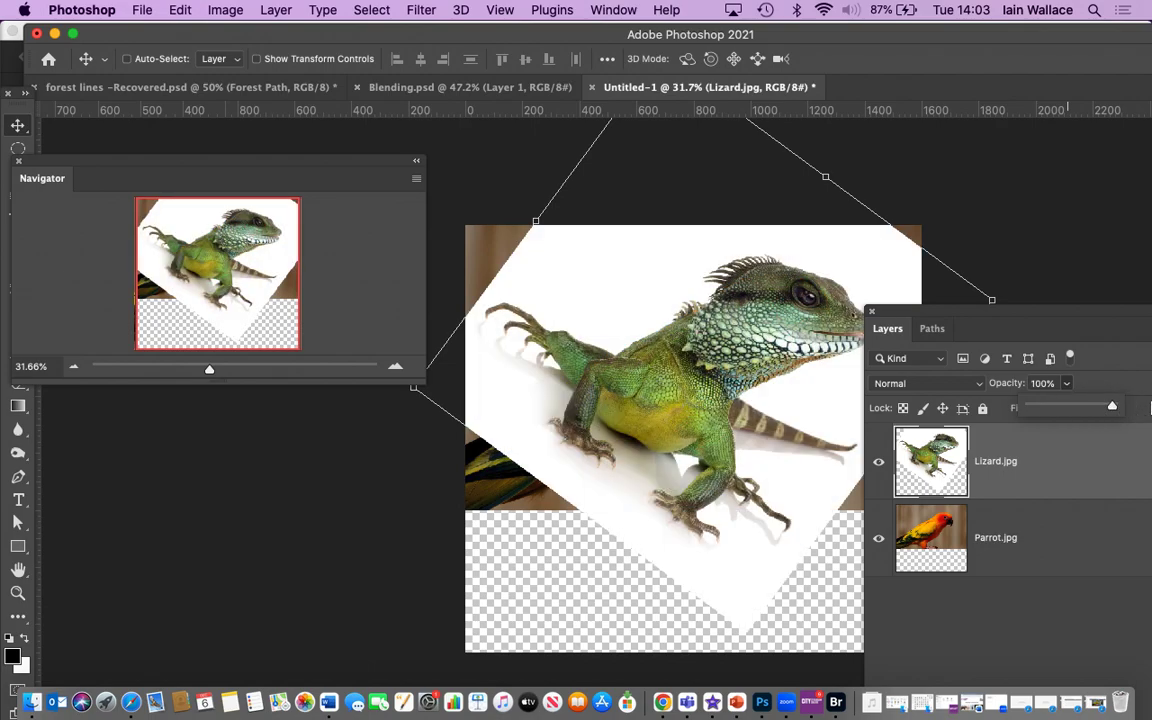
pyautogui.moveTo(1025, 336); pyautogui.dragTo(1145, 291)
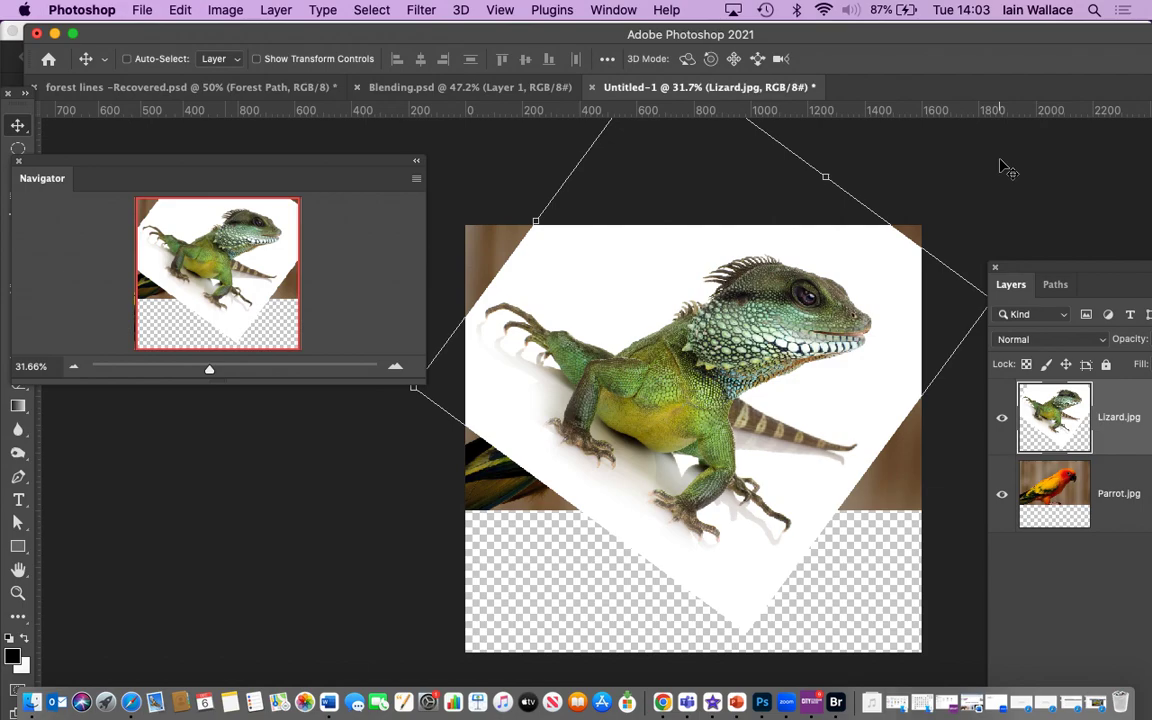
pyautogui.moveTo(197, 168); pyautogui.dragTo(273, 144)
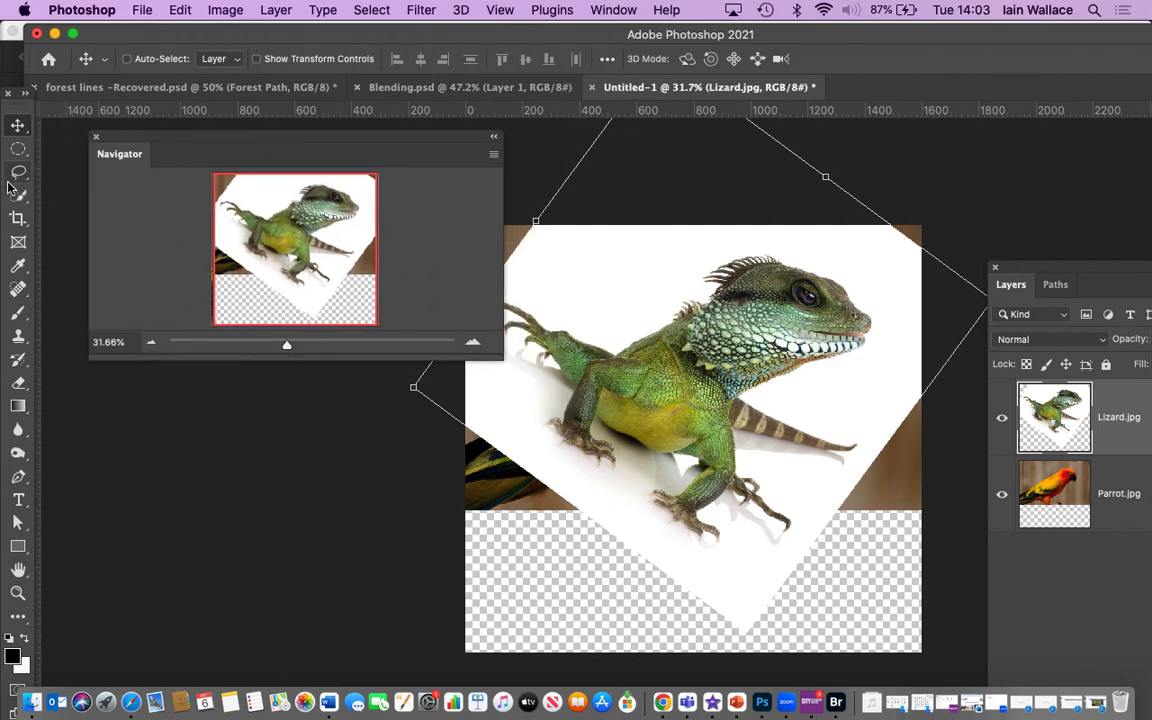
pyautogui.click(180, 10)
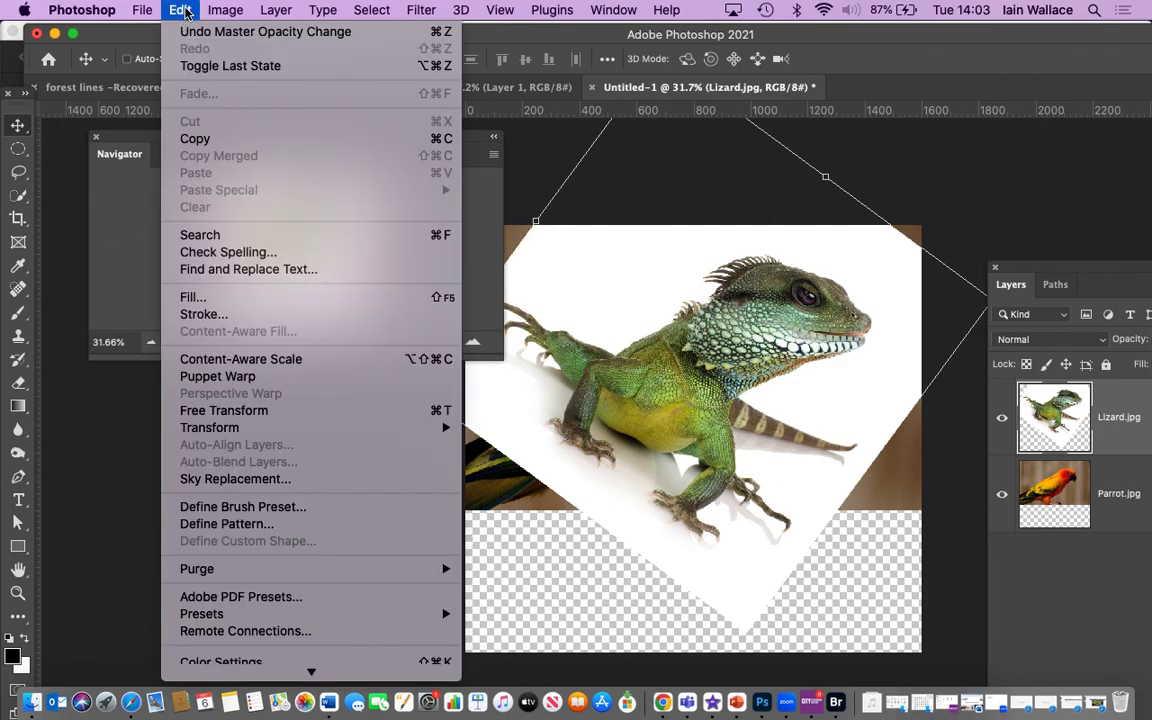
pyautogui.click(22, 197)
pyautogui.click(24, 200)
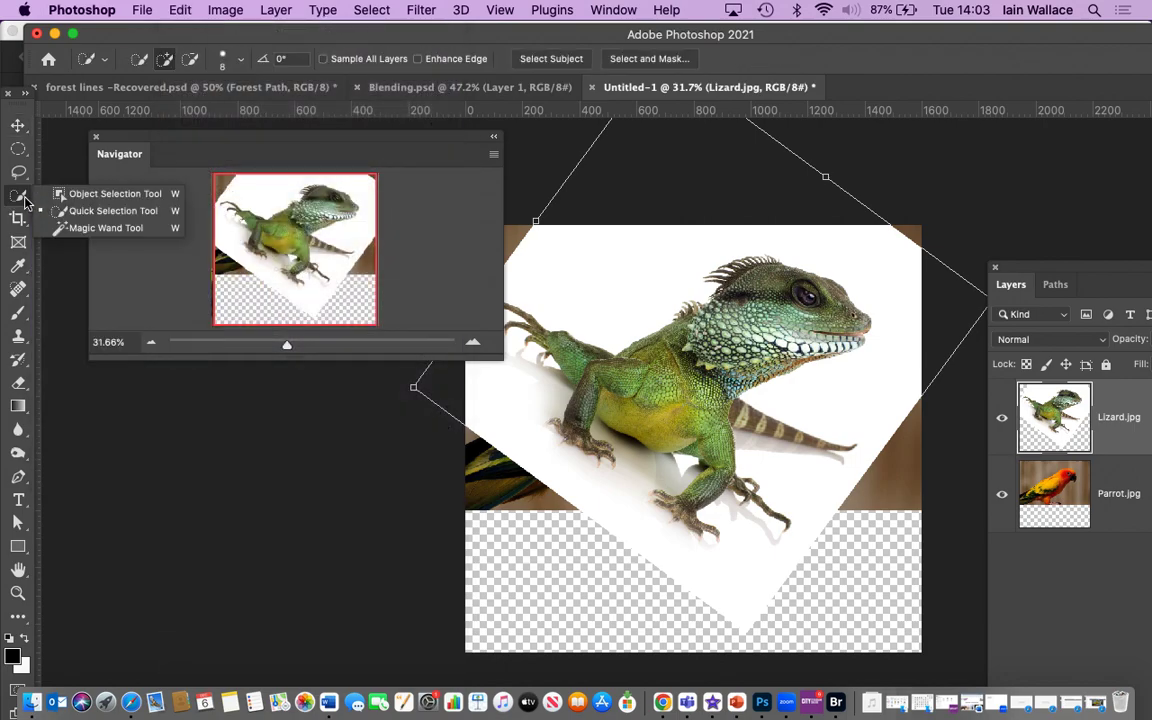
pyautogui.click(110, 228)
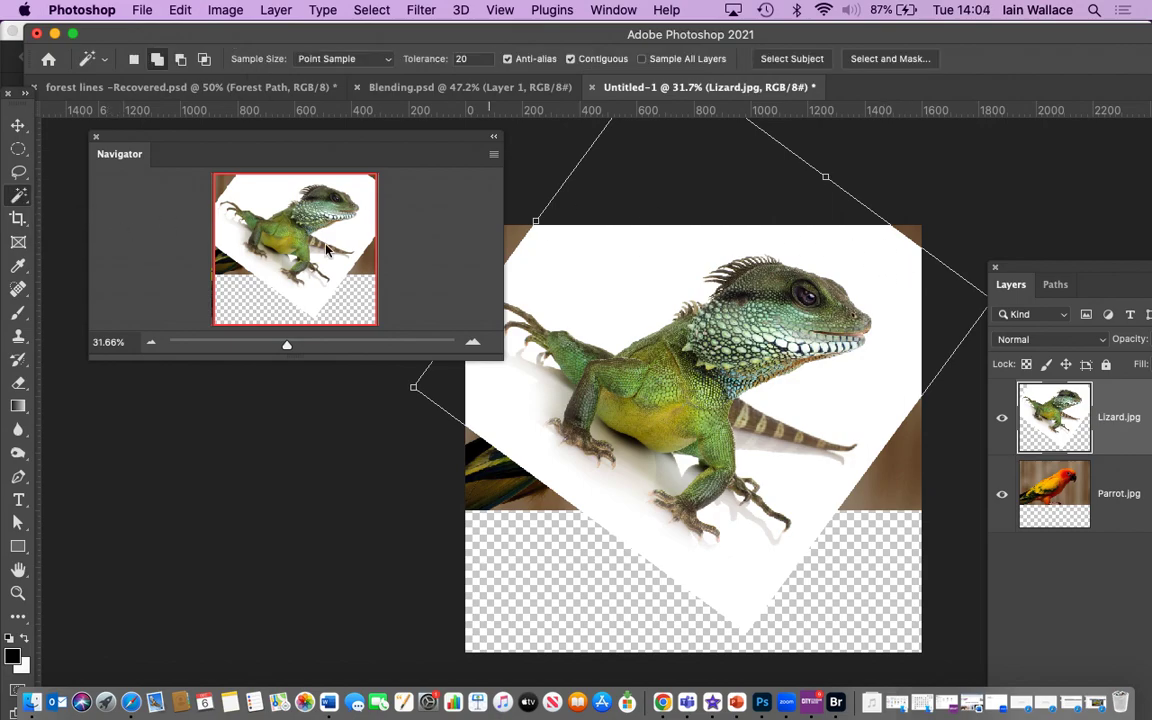
# Select the lizard's head, body and upper legs on the Lizard.jpg layer with the Quick Selection tool.
pyautogui.moveTo(20, 197); pyautogui.dragTo(59, 207)
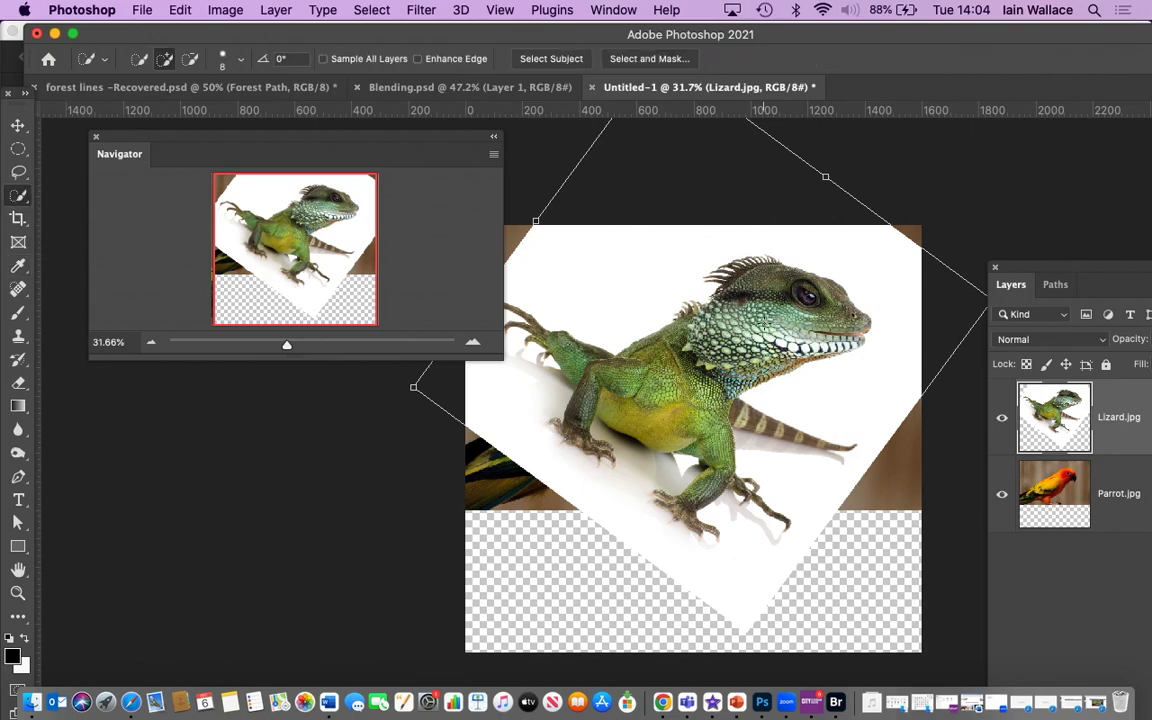
pyautogui.moveTo(732, 327)
pyautogui.mouseDown()
pyautogui.moveTo(751, 301)
pyautogui.moveTo(748, 265)
pyautogui.moveTo(830, 309)
pyautogui.moveTo(829, 332)
pyautogui.mouseUp()
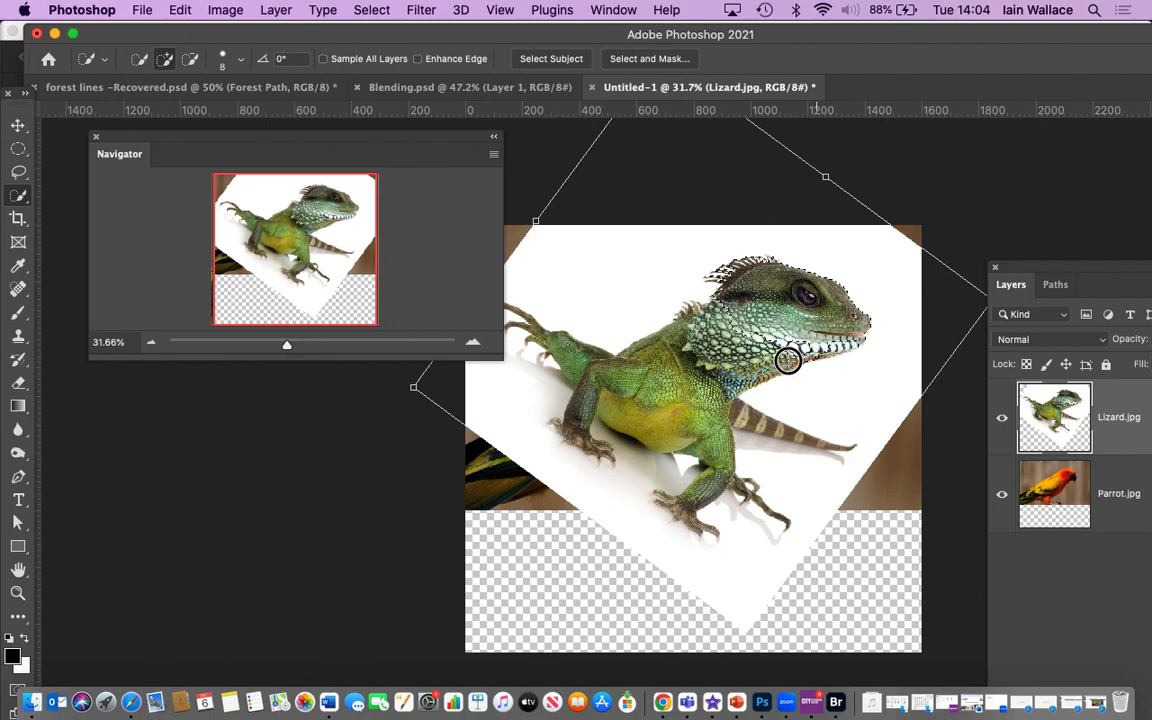
pyautogui.moveTo(711, 392)
pyautogui.mouseDown()
pyautogui.moveTo(762, 336)
pyautogui.moveTo(672, 364)
pyautogui.moveTo(724, 317)
pyautogui.moveTo(664, 344)
pyautogui.moveTo(702, 322)
pyautogui.moveTo(714, 320)
pyautogui.moveTo(673, 360)
pyautogui.moveTo(621, 381)
pyautogui.moveTo(674, 373)
pyautogui.moveTo(679, 382)
pyautogui.moveTo(639, 396)
pyautogui.moveTo(666, 408)
pyautogui.moveTo(636, 412)
pyautogui.moveTo(611, 394)
pyautogui.moveTo(628, 406)
pyautogui.moveTo(690, 394)
pyautogui.moveTo(713, 449)
pyautogui.moveTo(684, 420)
pyautogui.moveTo(574, 375)
pyautogui.mouseUp()
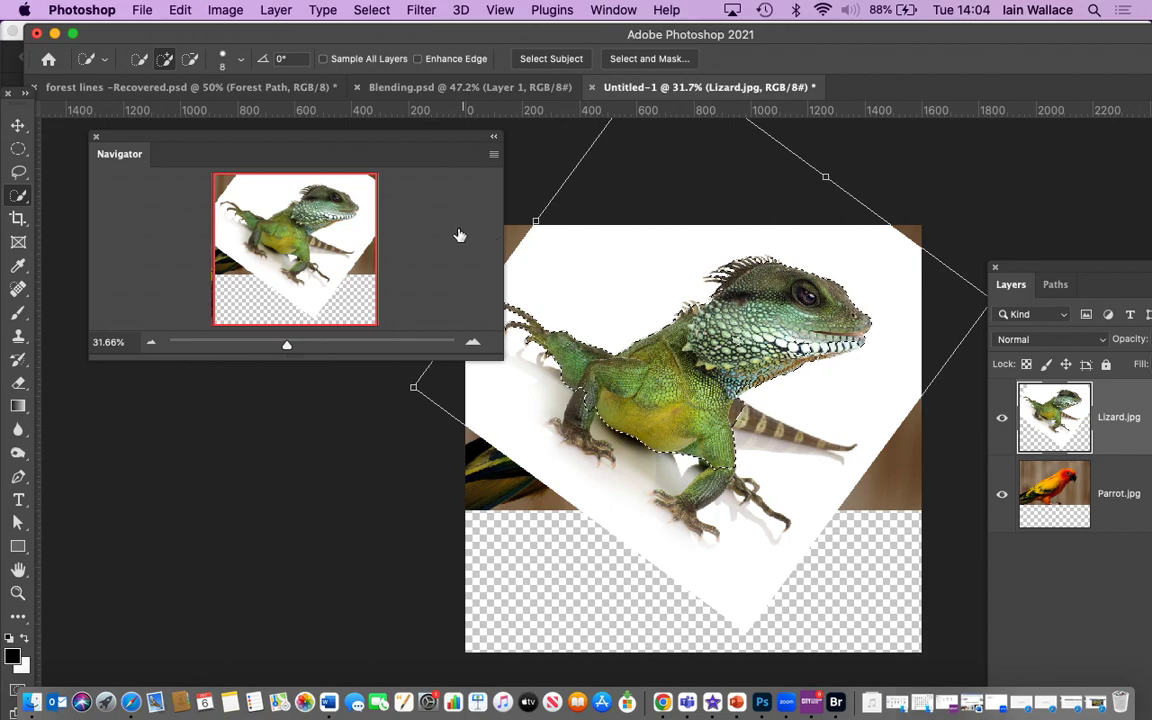
# Open the lizard selection in the Select and Mask workspace for edge refinement.
pyautogui.moveTo(288, 347); pyautogui.dragTo(306, 347)
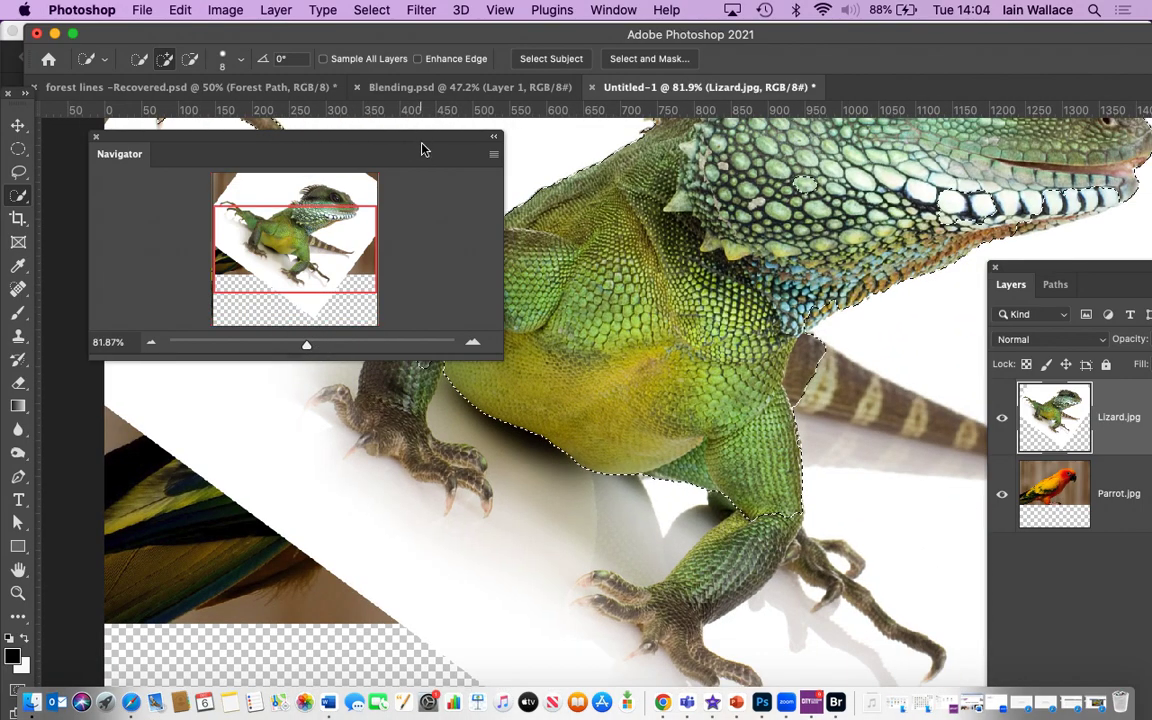
pyautogui.moveTo(422, 149); pyautogui.dragTo(357, 160)
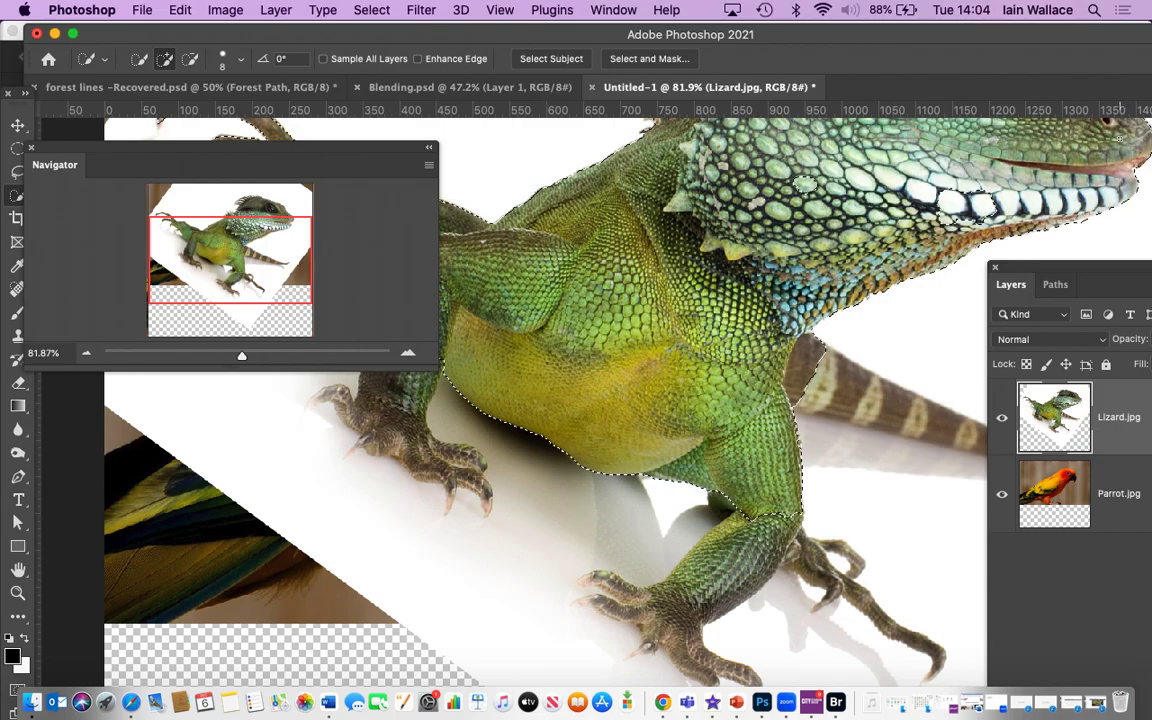
pyautogui.moveTo(1131, 274); pyautogui.dragTo(1088, 312)
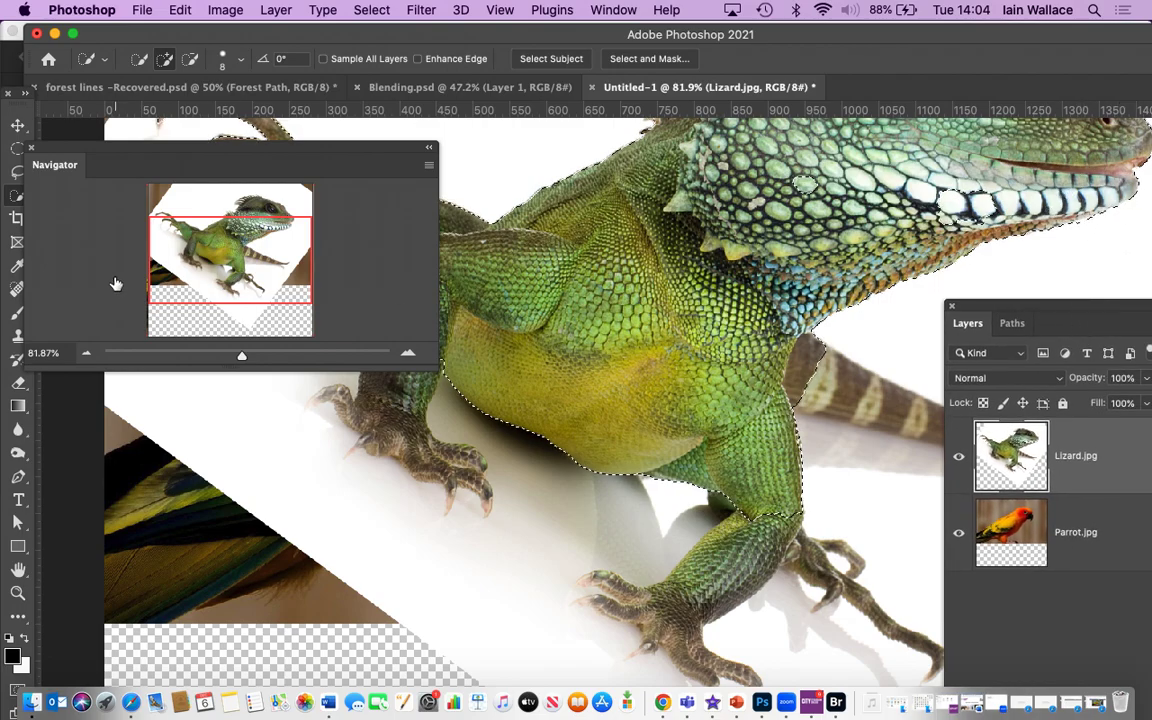
pyautogui.moveTo(247, 267); pyautogui.dragTo(266, 221)
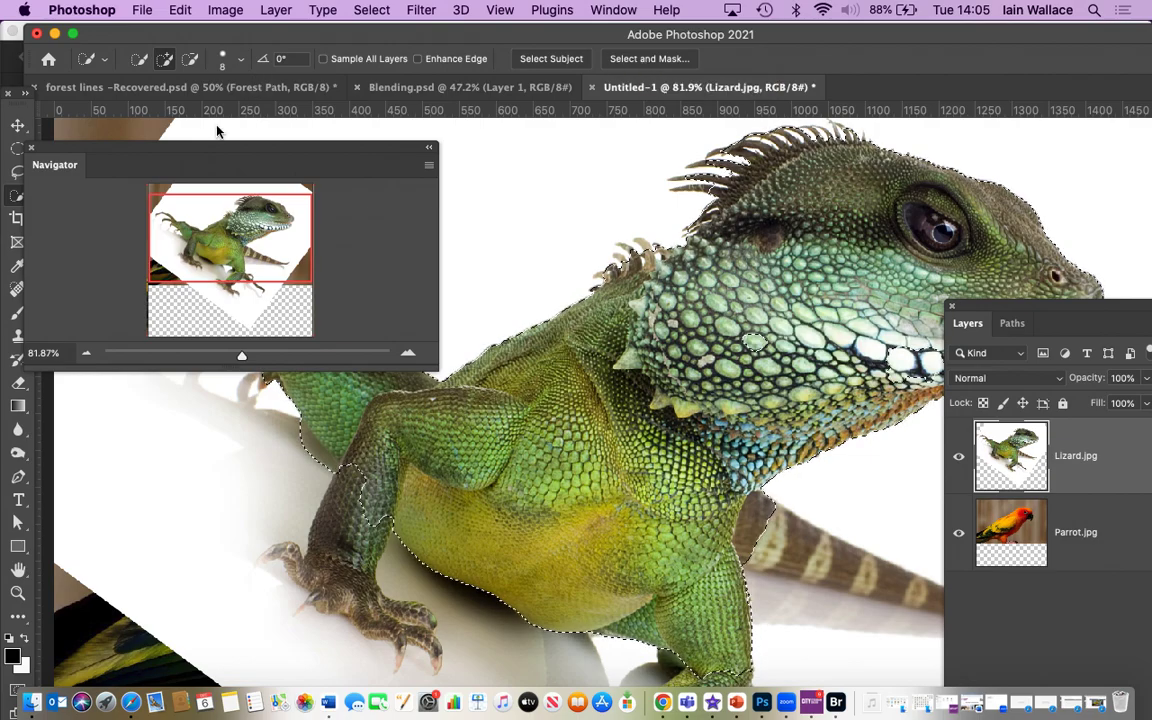
pyautogui.moveTo(100, 152); pyautogui.dragTo(138, 137)
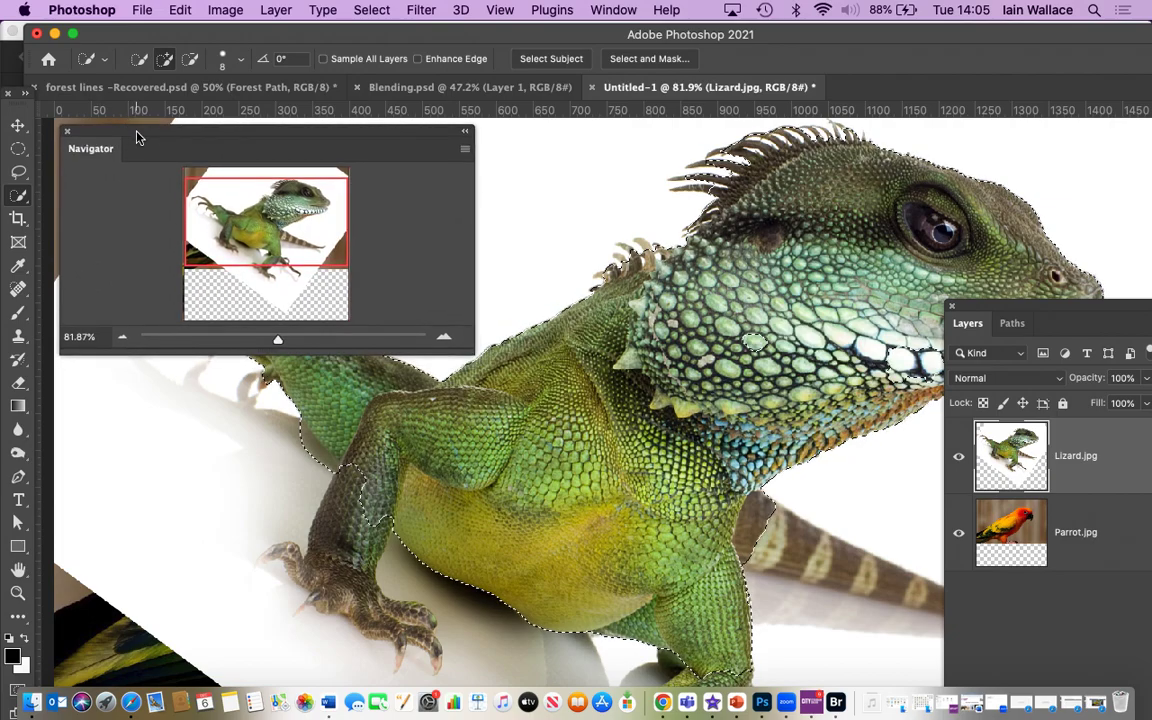
pyautogui.click(371, 10)
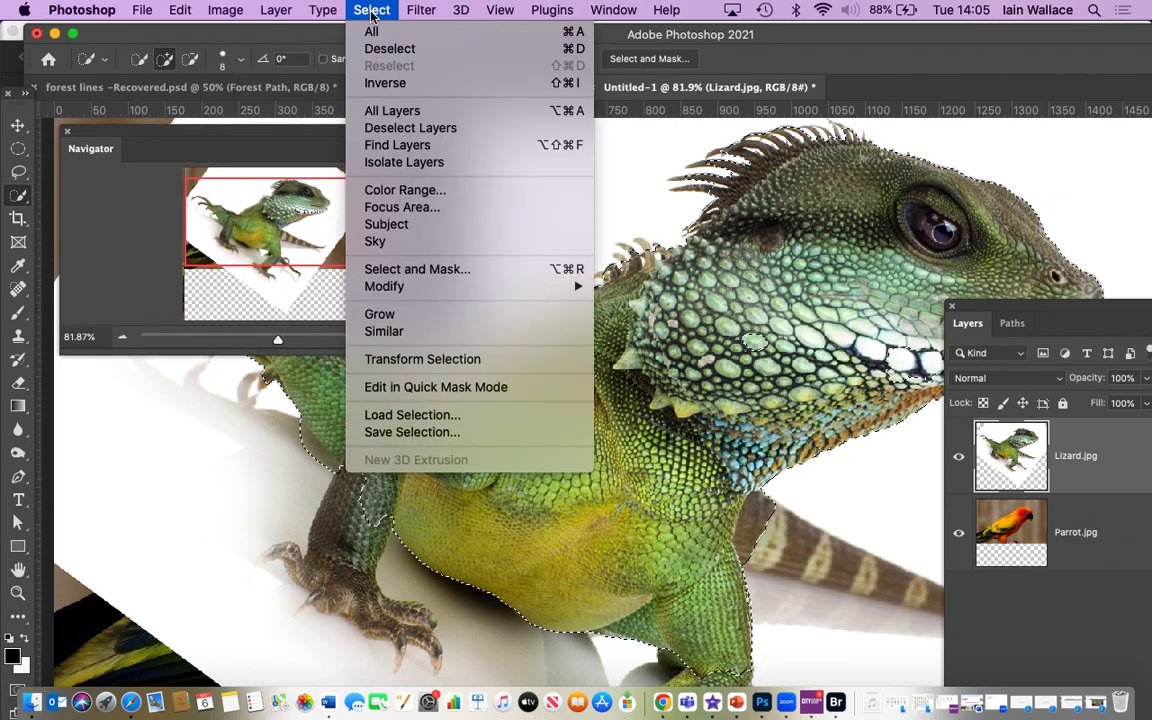
pyautogui.click(416, 272)
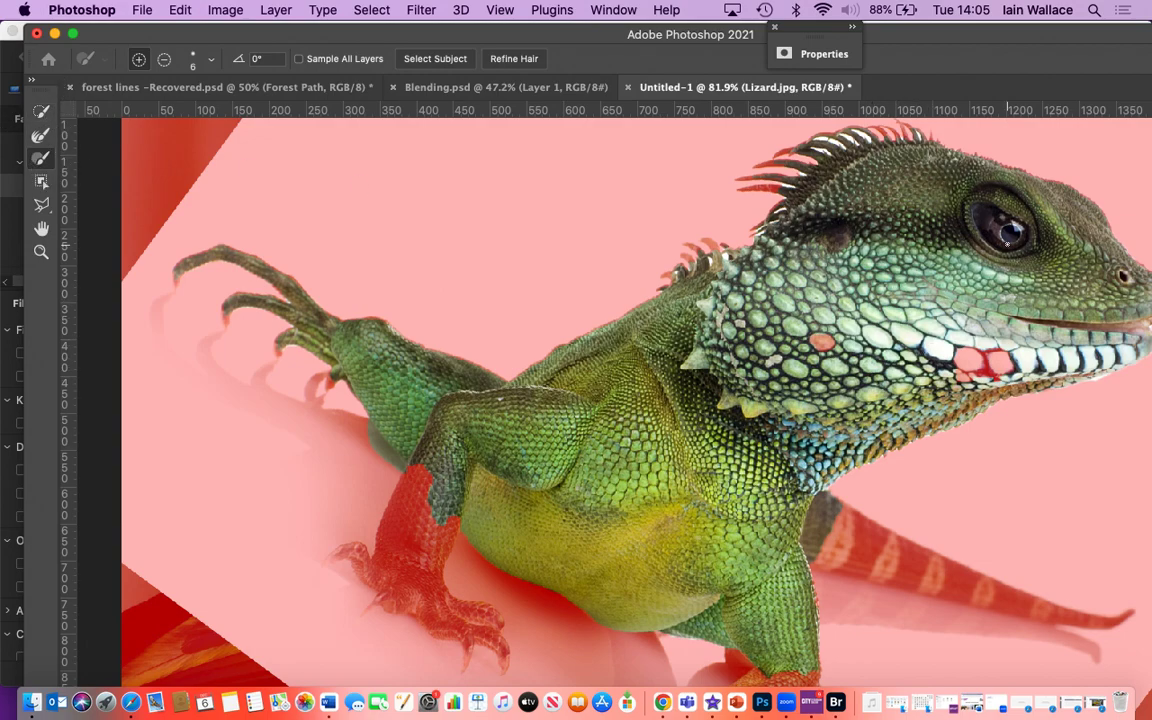
# Paint the missed patches on the lizard's cheek and jaw scales into the selection with a size 45 brush.
pyautogui.press(']')
pyautogui.press(']')
pyautogui.press(']')
pyautogui.press(']')
pyautogui.press(']')
pyautogui.press(']')
pyautogui.press(']')
pyautogui.press(']')
pyautogui.press(']')
pyautogui.press(']')
pyautogui.moveTo(805, 348)
pyautogui.mouseDown()
pyautogui.moveTo(1019, 348)
pyautogui.moveTo(956, 378)
pyautogui.moveTo(1032, 358)
pyautogui.moveTo(956, 375)
pyautogui.moveTo(1020, 346)
pyautogui.moveTo(913, 389)
pyautogui.moveTo(985, 365)
pyautogui.mouseUp()
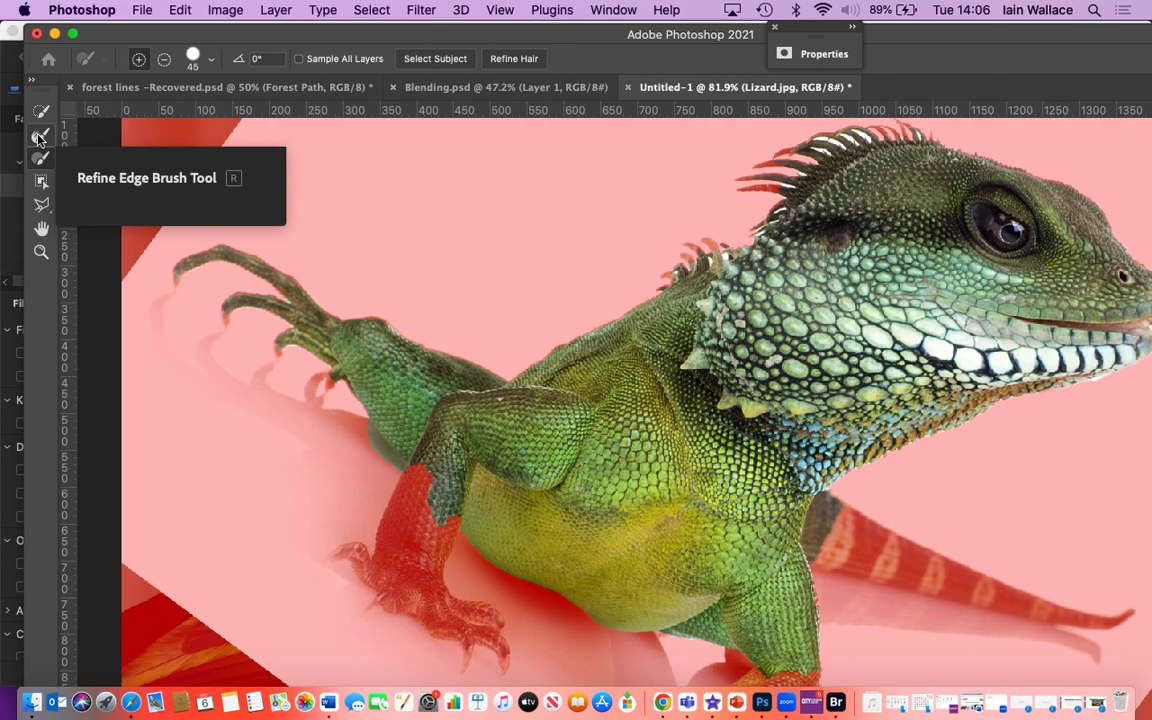
# Refine the selection edge around the spines of the lizard's head crest using the Refine Edge Brush at size 50.
pyautogui.press('[')
pyautogui.press('[')
pyautogui.press('[')
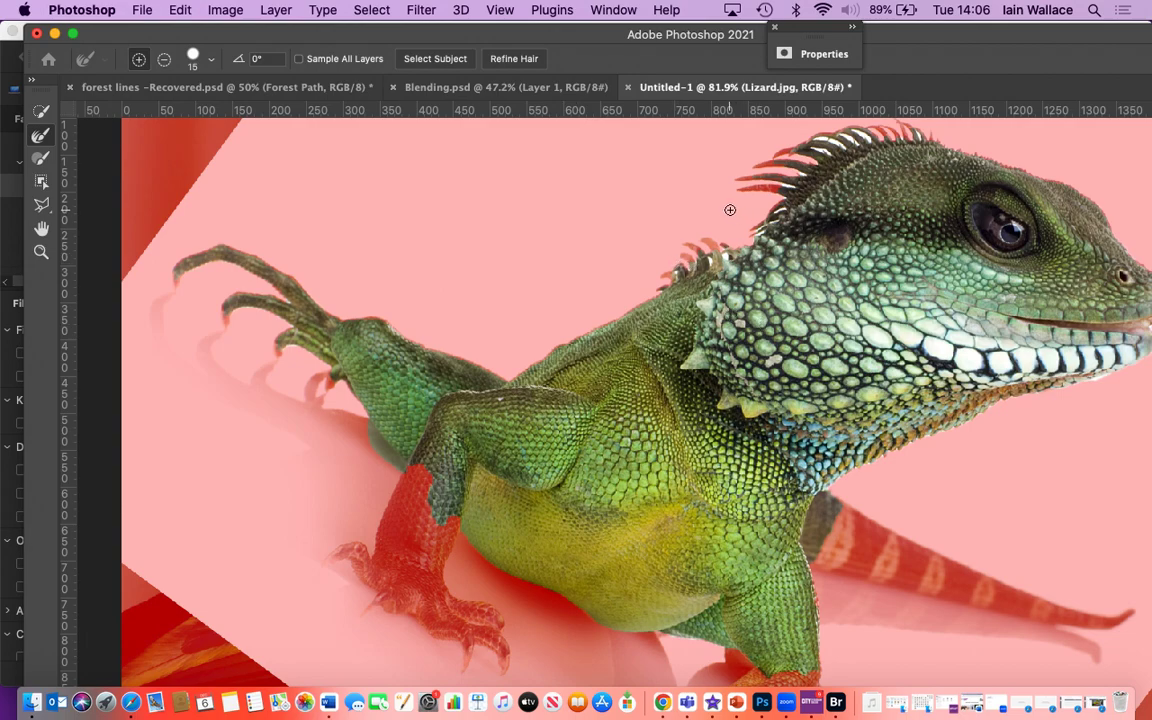
pyautogui.press(']')
pyautogui.press(']')
pyautogui.press(']')
pyautogui.press(']')
pyautogui.click(823, 140)
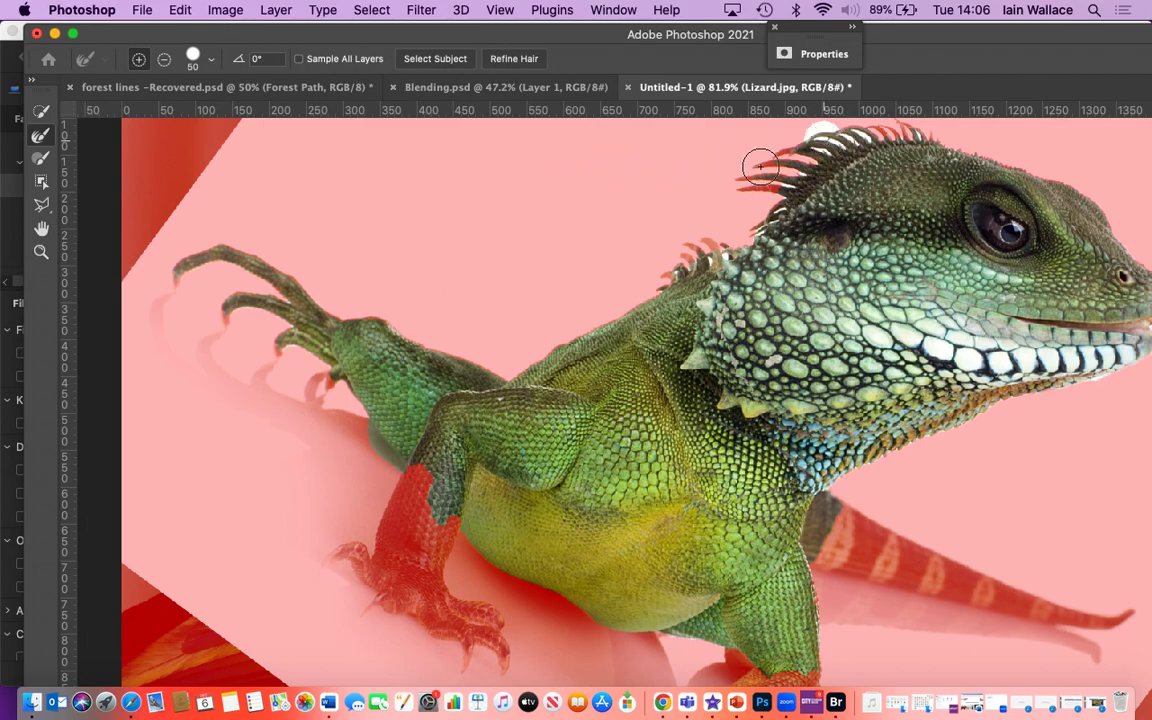
pyautogui.click(862, 135)
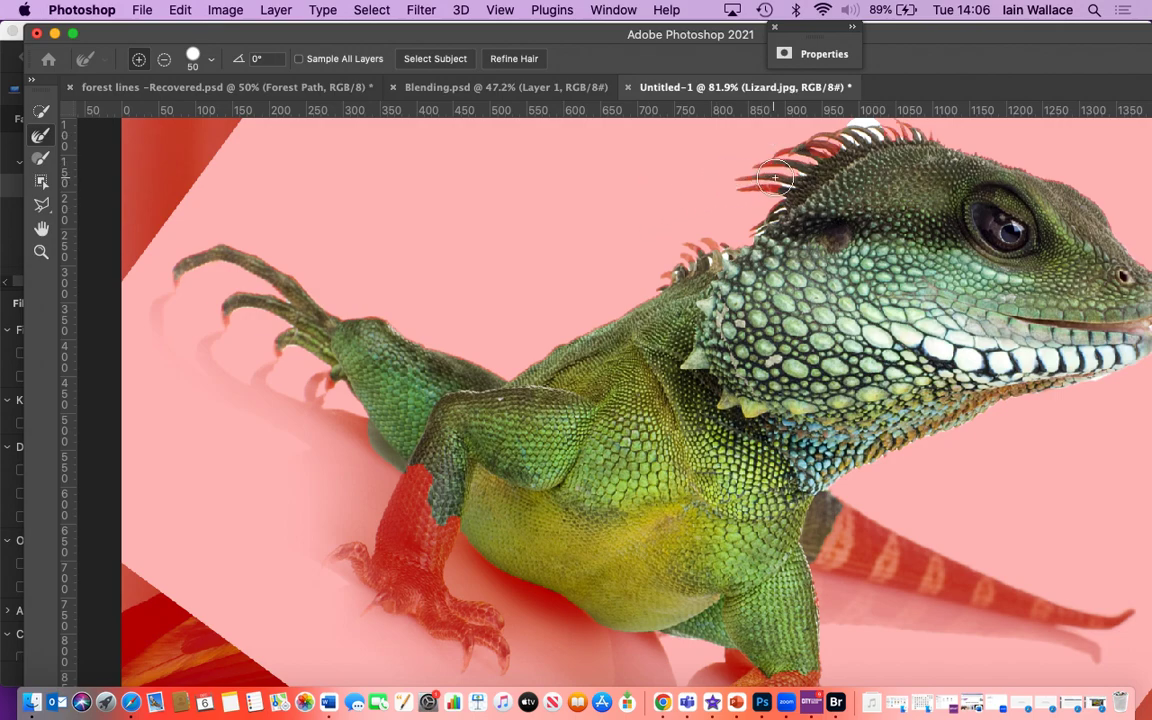
pyautogui.moveTo(774, 180); pyautogui.dragTo(686, 185)
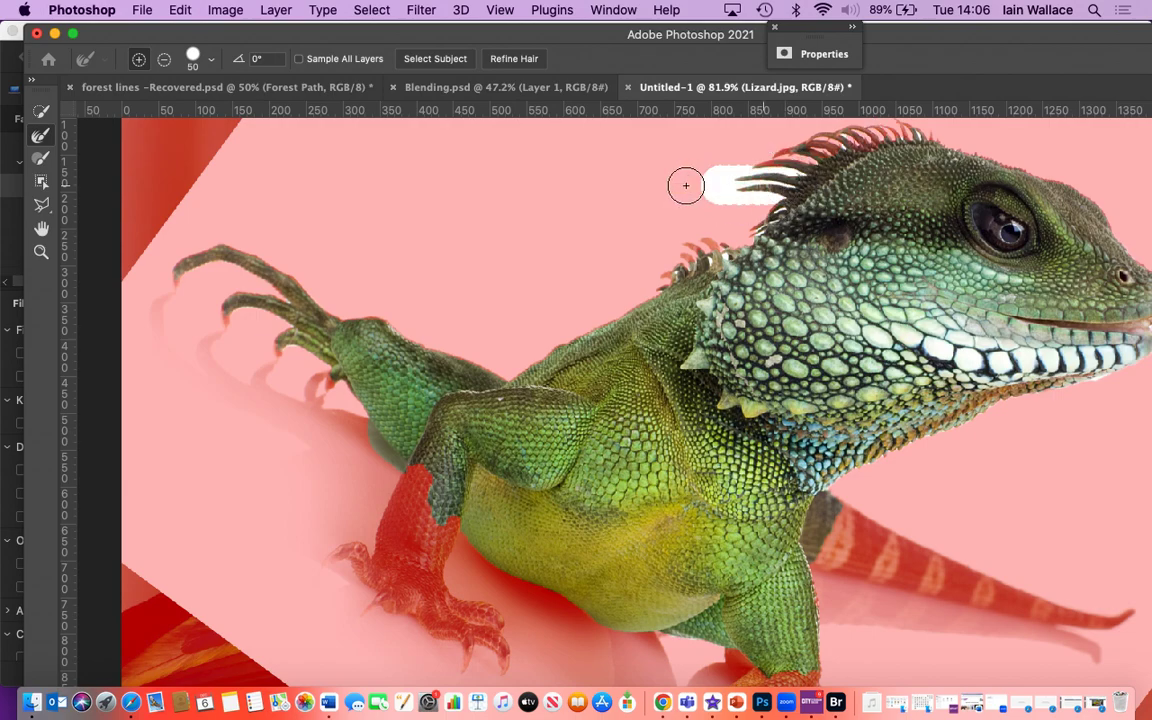
pyautogui.click(751, 226)
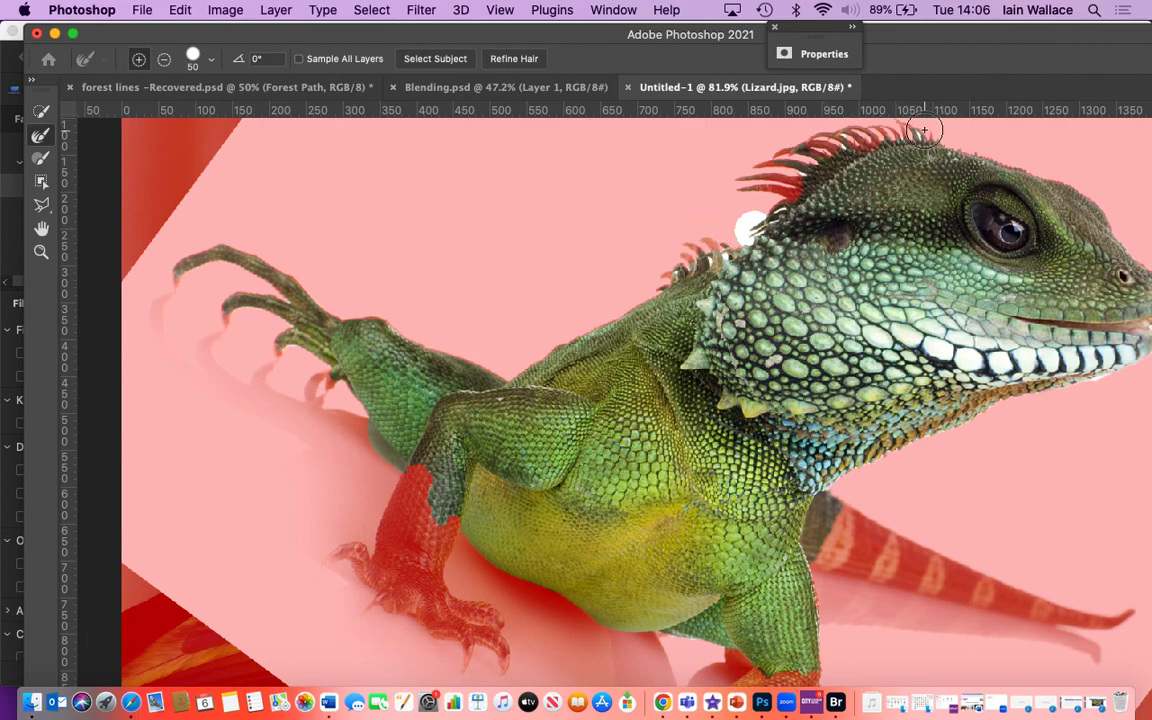
# Reduce the Refine Edge Brush to size 20 and brush over the finer crest spines and the spines on the neck.
pyautogui.press('[')
pyautogui.press('[')
pyautogui.moveTo(924, 130); pyautogui.dragTo(919, 136)
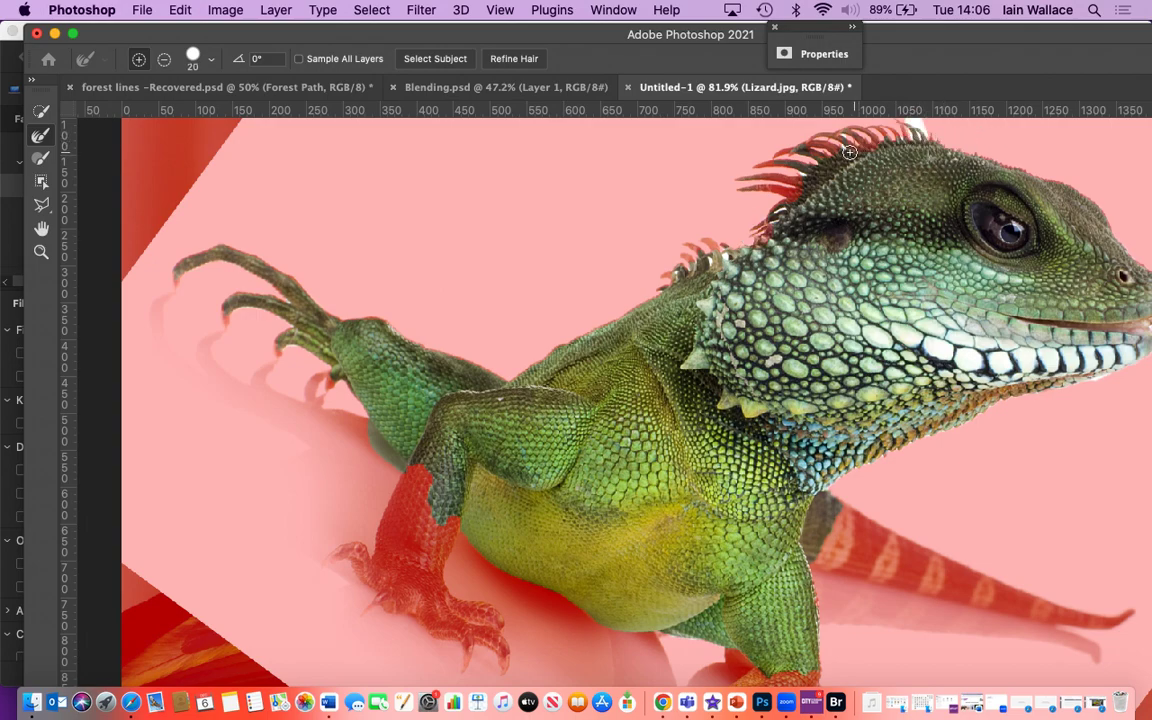
pyautogui.moveTo(843, 149); pyautogui.dragTo(829, 141)
pyautogui.moveTo(700, 242); pyautogui.dragTo(704, 249)
pyautogui.moveTo(732, 243)
pyautogui.mouseDown()
pyautogui.moveTo(743, 248)
pyautogui.moveTo(681, 244)
pyautogui.moveTo(689, 249)
pyautogui.mouseUp()
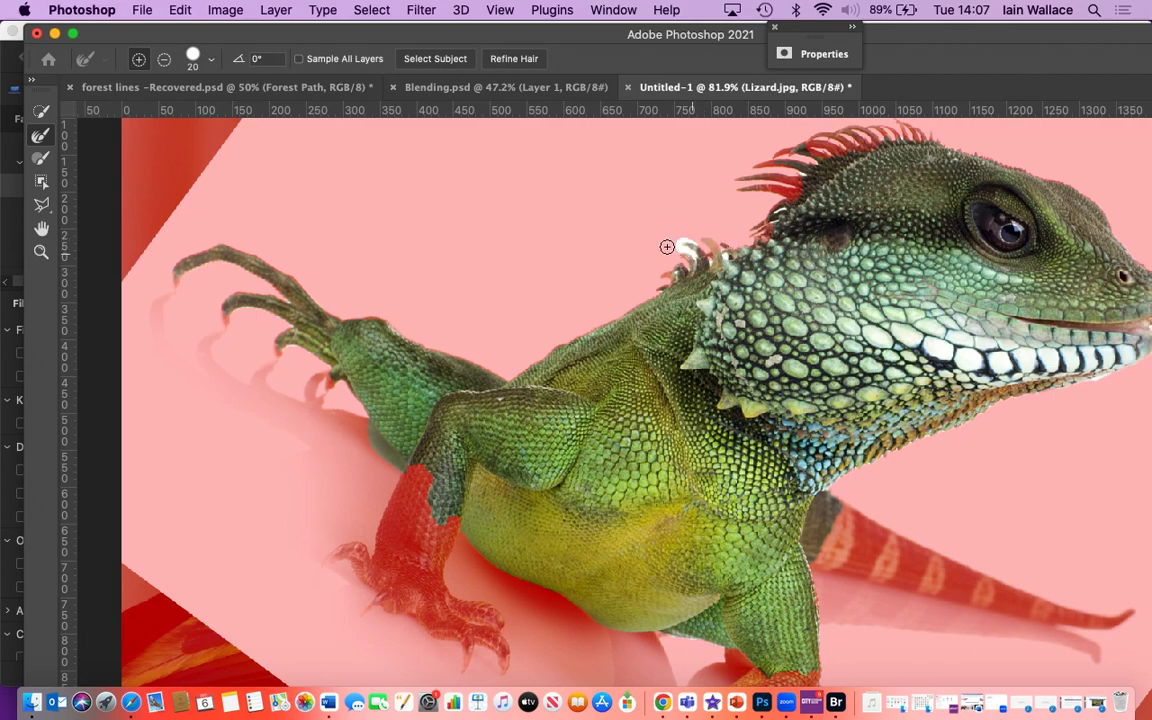
pyautogui.moveTo(675, 255)
pyautogui.mouseDown()
pyautogui.moveTo(693, 270)
pyautogui.moveTo(669, 276)
pyautogui.mouseUp()
pyautogui.moveTo(757, 233)
pyautogui.mouseDown()
pyautogui.moveTo(781, 208)
pyautogui.moveTo(774, 192)
pyautogui.moveTo(710, 211)
pyautogui.moveTo(750, 204)
pyautogui.mouseUp()
pyautogui.moveTo(750, 203)
pyautogui.mouseDown()
pyautogui.moveTo(787, 185)
pyautogui.moveTo(764, 180)
pyautogui.moveTo(721, 204)
pyautogui.mouseUp()
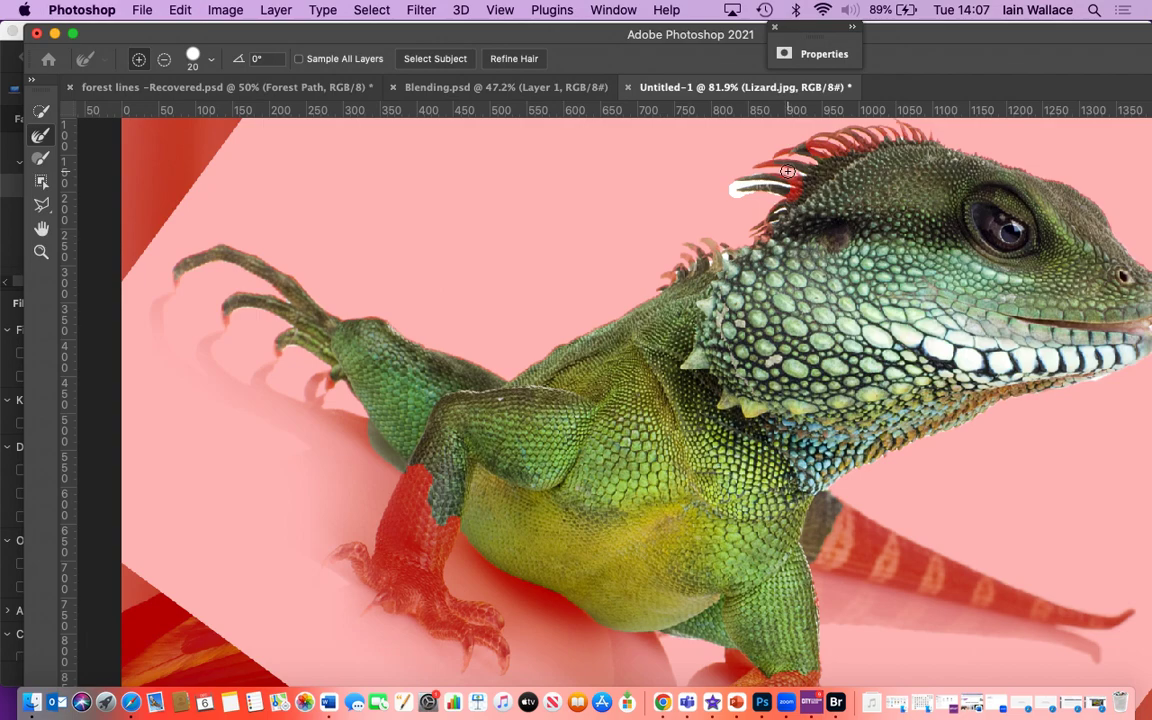
pyautogui.moveTo(768, 171); pyautogui.dragTo(740, 176)
# Preview the masked lizard with the On Layers view and move the Properties panel clear of its head.
pyautogui.moveTo(1010, 40); pyautogui.dragTo(715, 41)
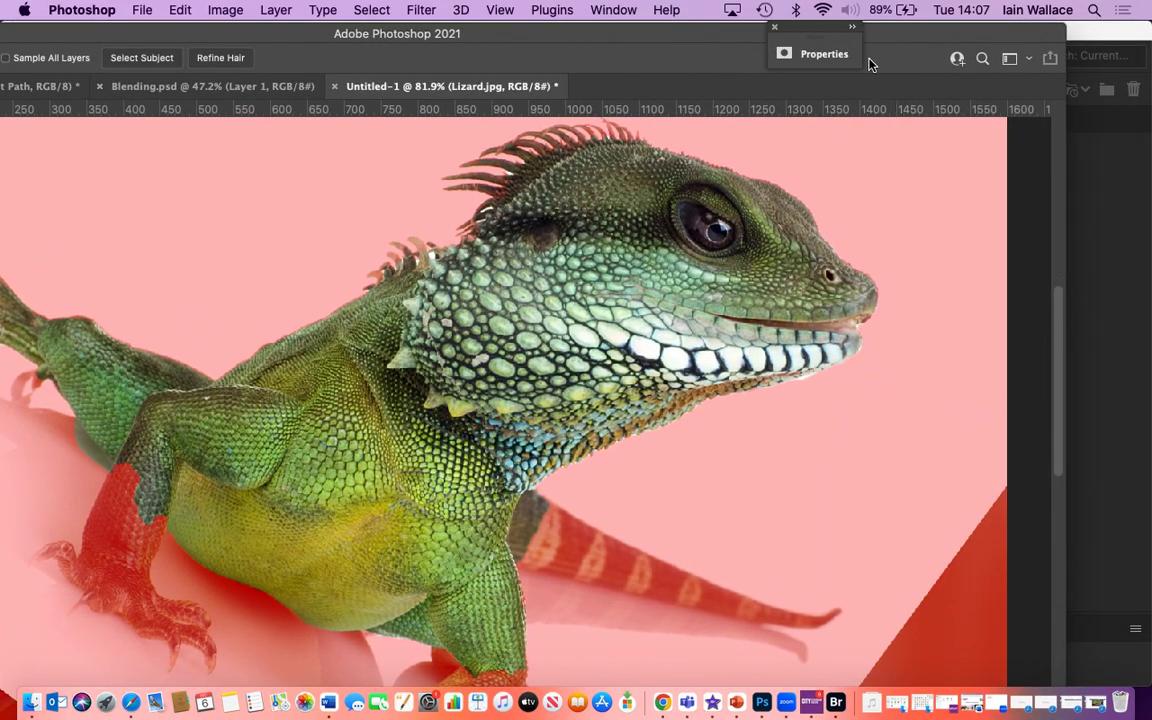
pyautogui.click(805, 53)
pyautogui.click(586, 124)
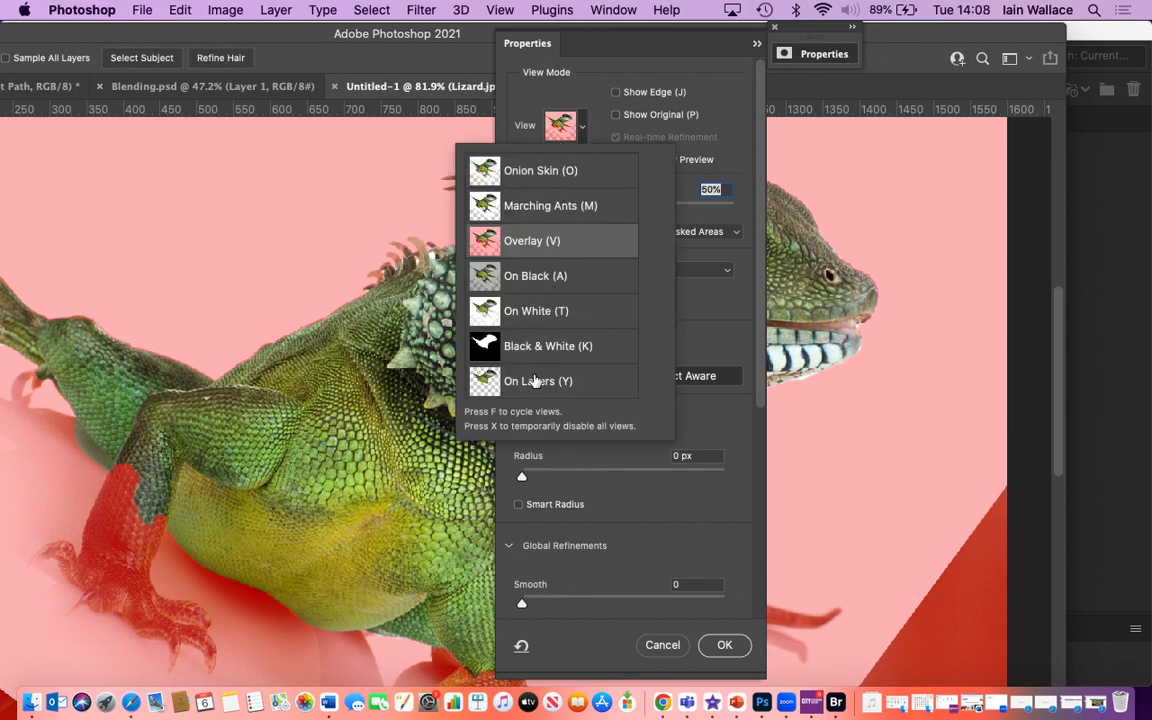
pyautogui.click(535, 381)
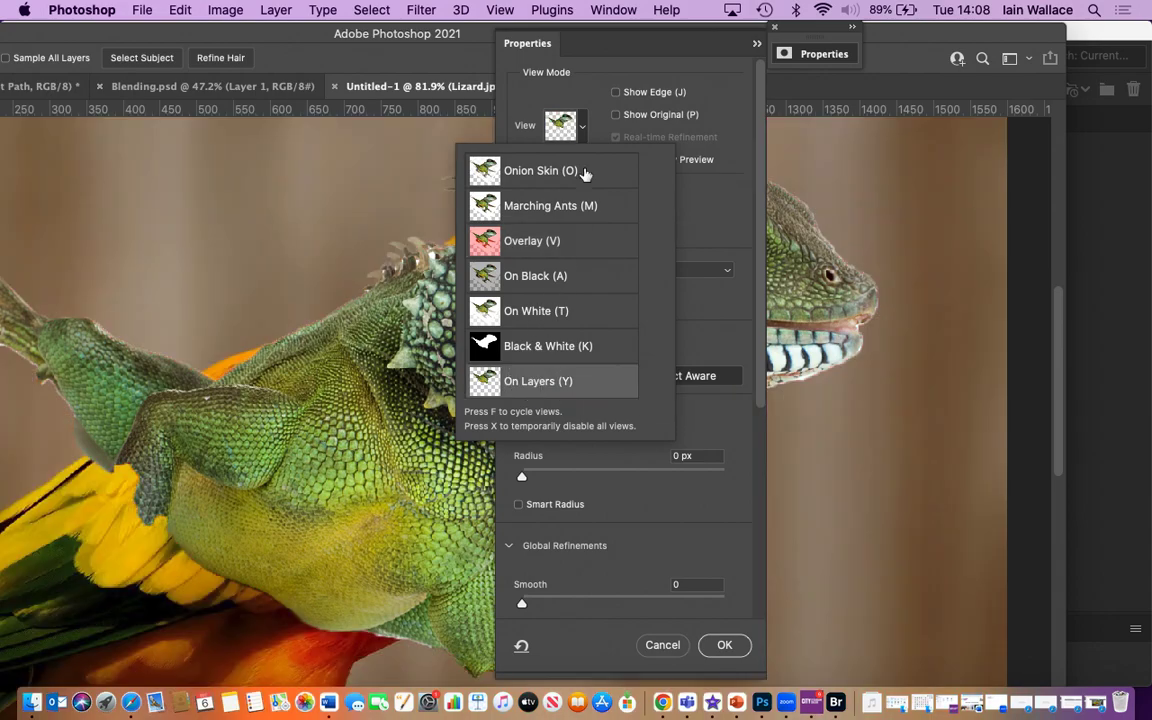
pyautogui.moveTo(600, 38); pyautogui.dragTo(1013, 100)
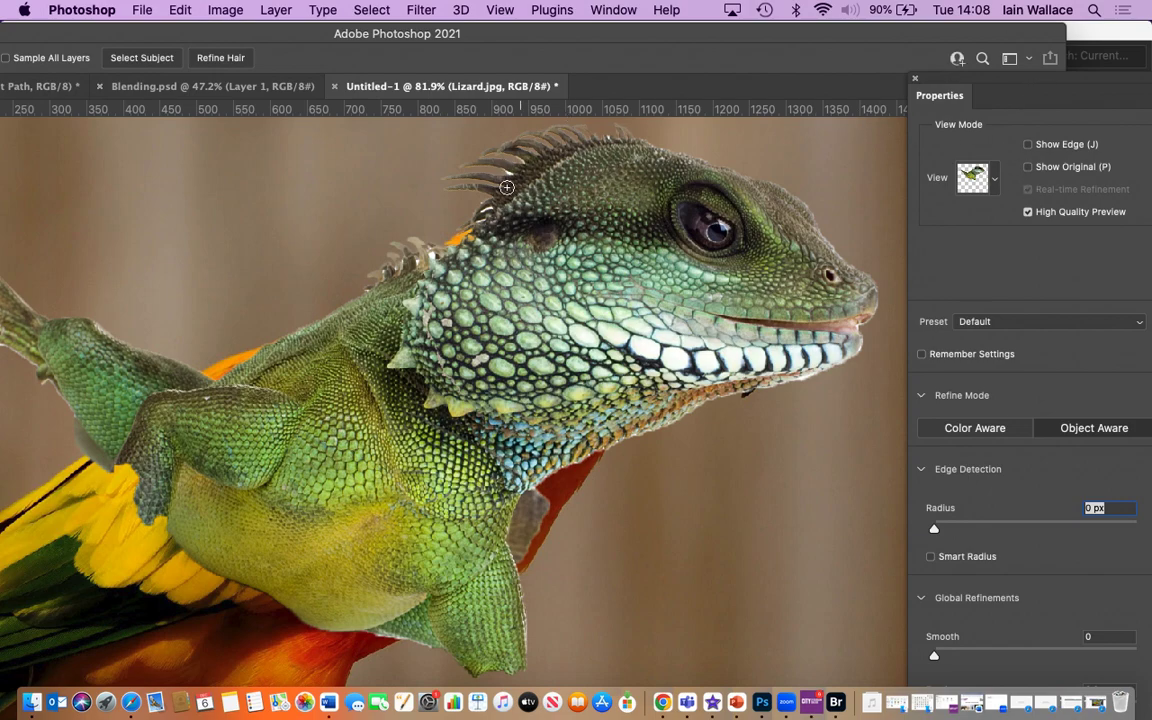
# Clean up the remaining white gaps between the head crest spines with a larger Refine Edge Brush.
pyautogui.press(']')
pyautogui.press(']')
pyautogui.press(']')
pyautogui.moveTo(509, 175)
pyautogui.mouseDown()
pyautogui.moveTo(458, 155)
pyautogui.moveTo(537, 140)
pyautogui.mouseUp()
pyautogui.click(520, 161)
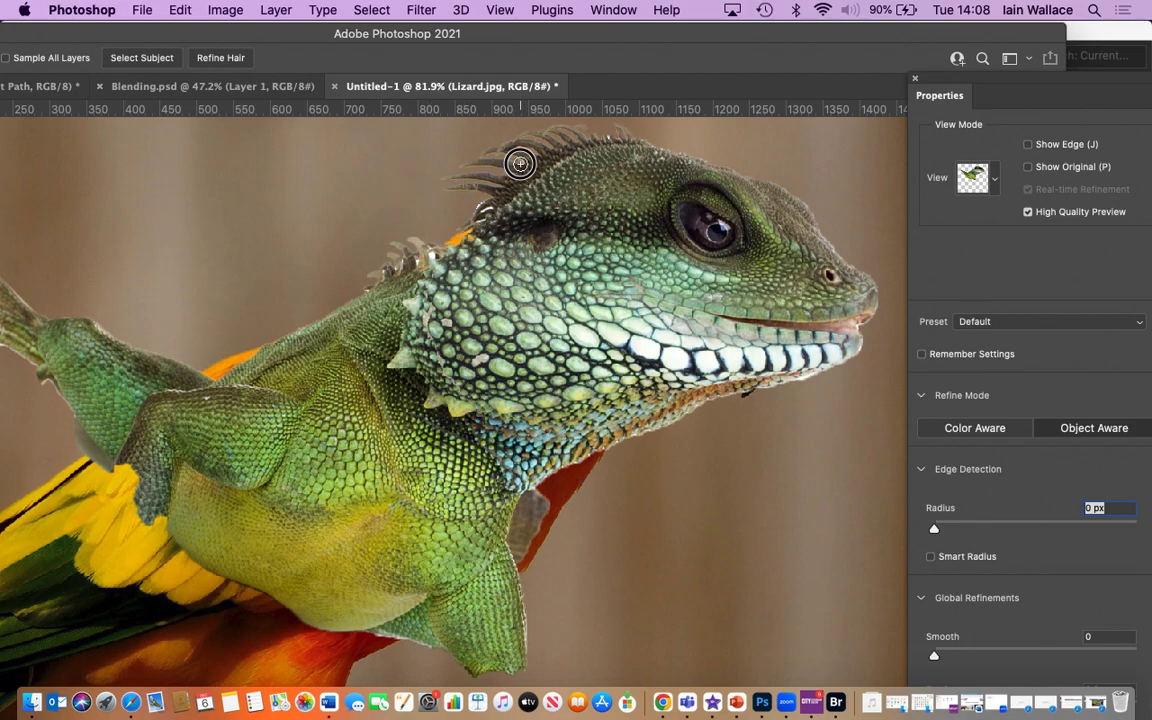
pyautogui.click(610, 135)
pyautogui.click(470, 222)
# Set the selection's global refinements to Smooth 12 and Feather 0.6 px.
pyautogui.click(922, 599)
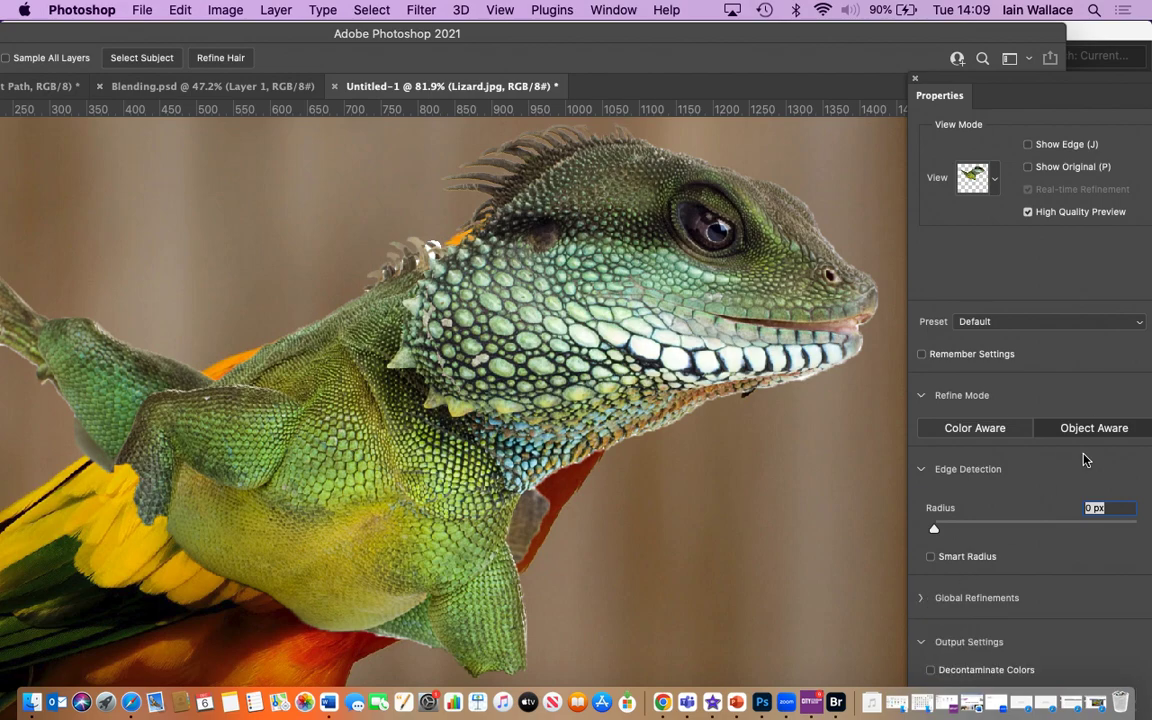
pyautogui.click(923, 600)
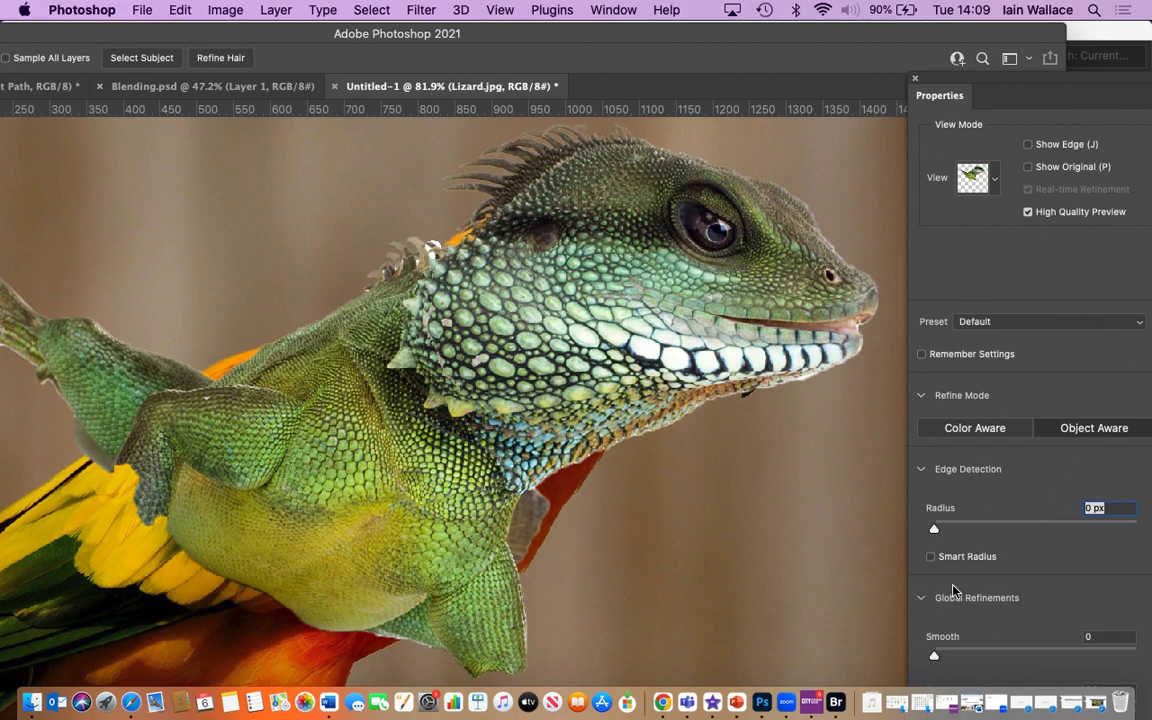
pyautogui.moveTo(935, 655); pyautogui.dragTo(959, 657)
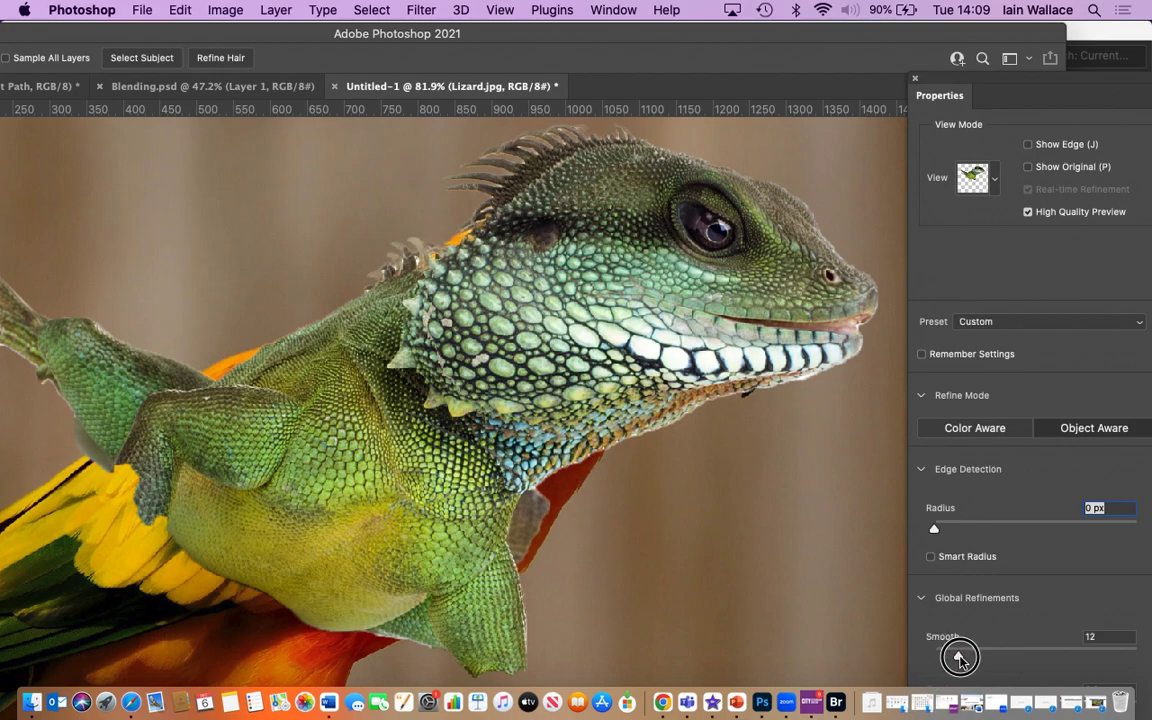
pyautogui.moveTo(1016, 87); pyautogui.dragTo(888, 35)
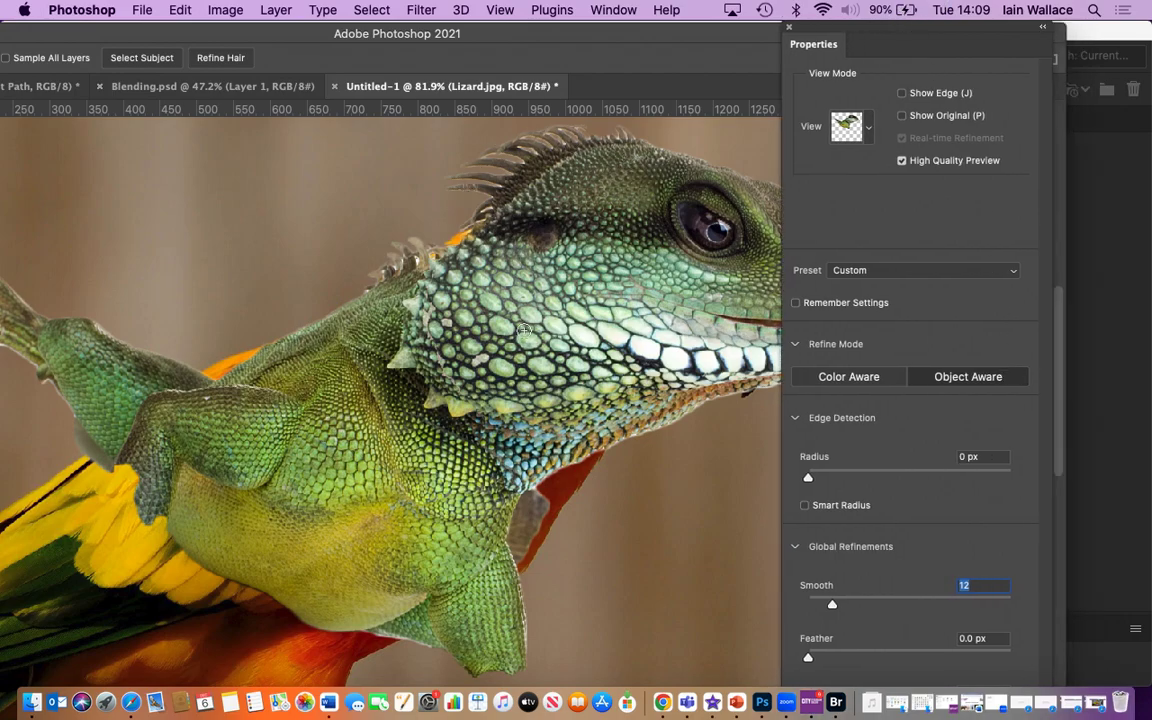
pyautogui.moveTo(1060, 396); pyautogui.dragTo(1058, 481)
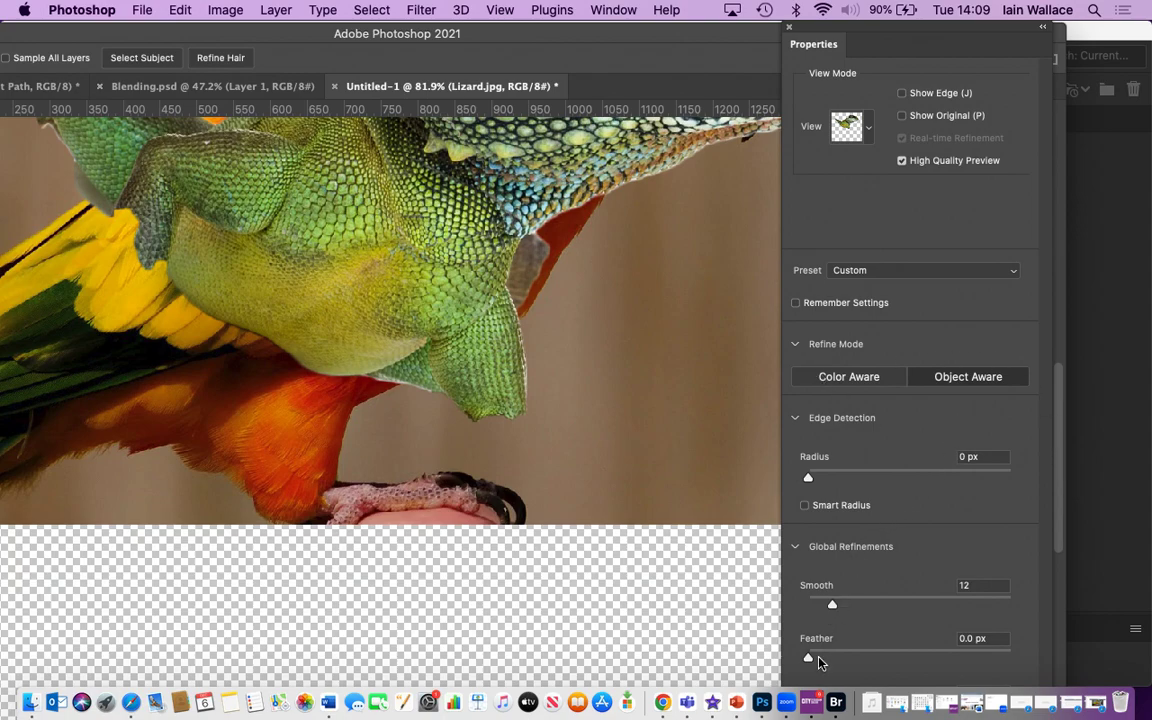
pyautogui.moveTo(812, 663); pyautogui.dragTo(815, 661)
pyautogui.moveTo(1062, 433); pyautogui.dragTo(1045, 276)
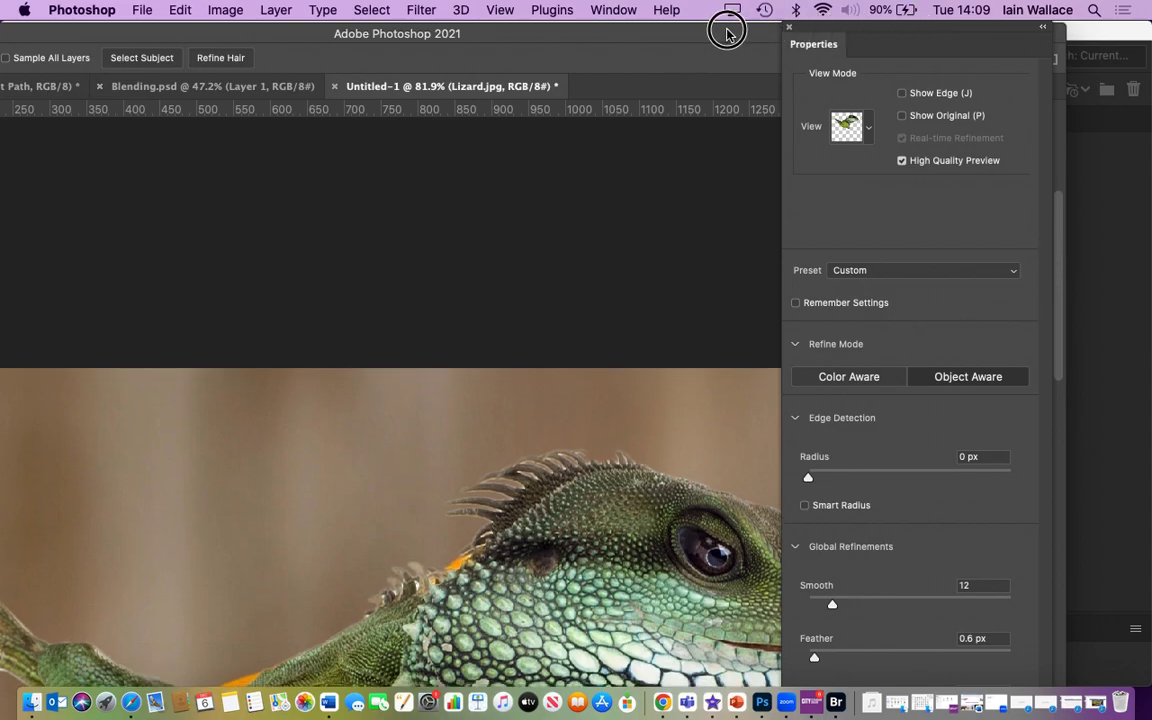
pyautogui.moveTo(928, 34); pyautogui.dragTo(823, 31)
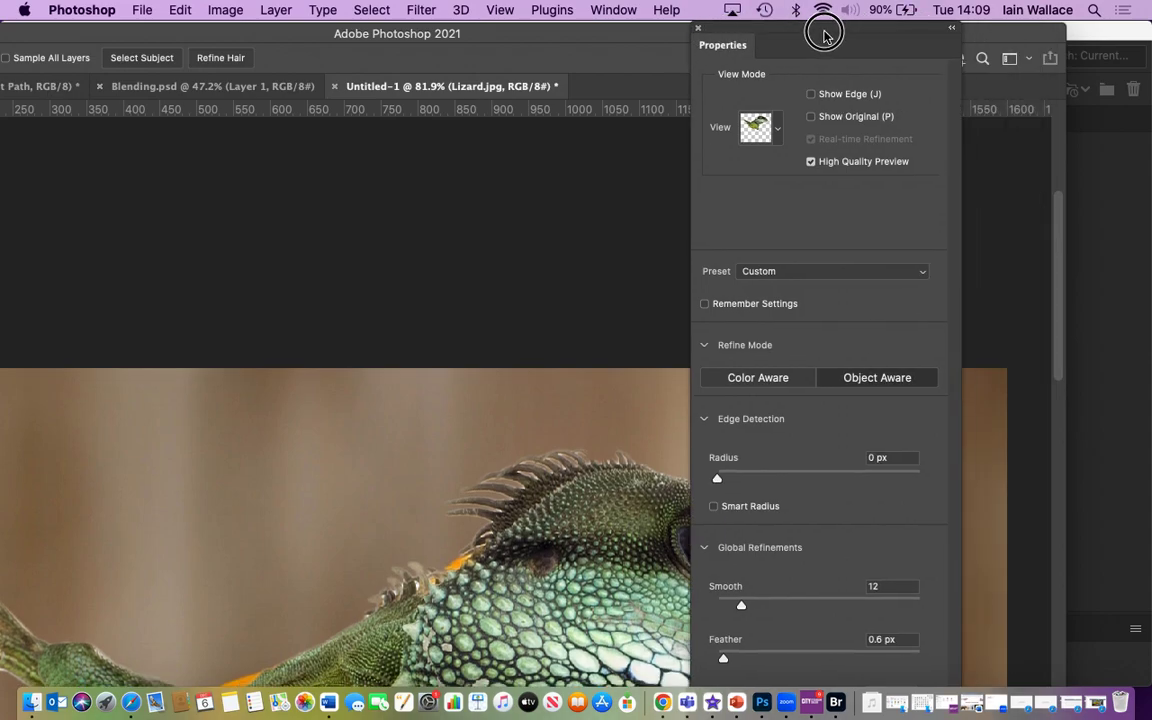
# Set the selection's Contrast to 6% in the global refinements and reposition the Properties panel.
pyautogui.click(950, 29)
pyautogui.click(740, 55)
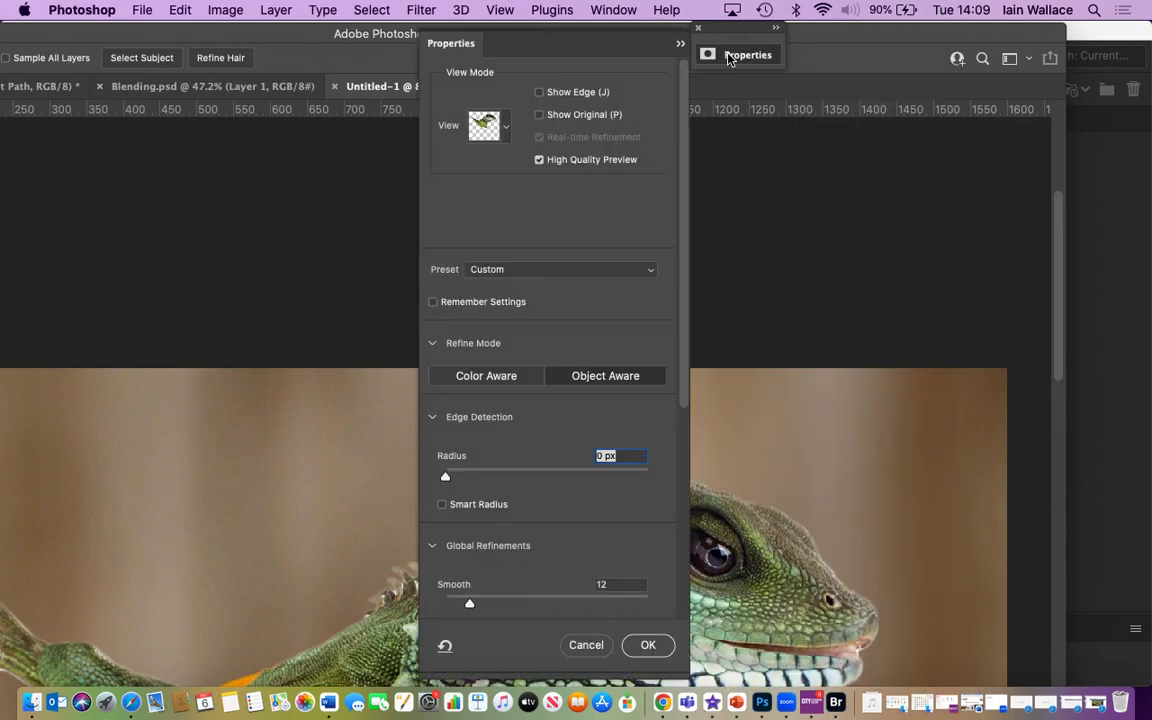
pyautogui.moveTo(684, 308); pyautogui.dragTo(681, 581)
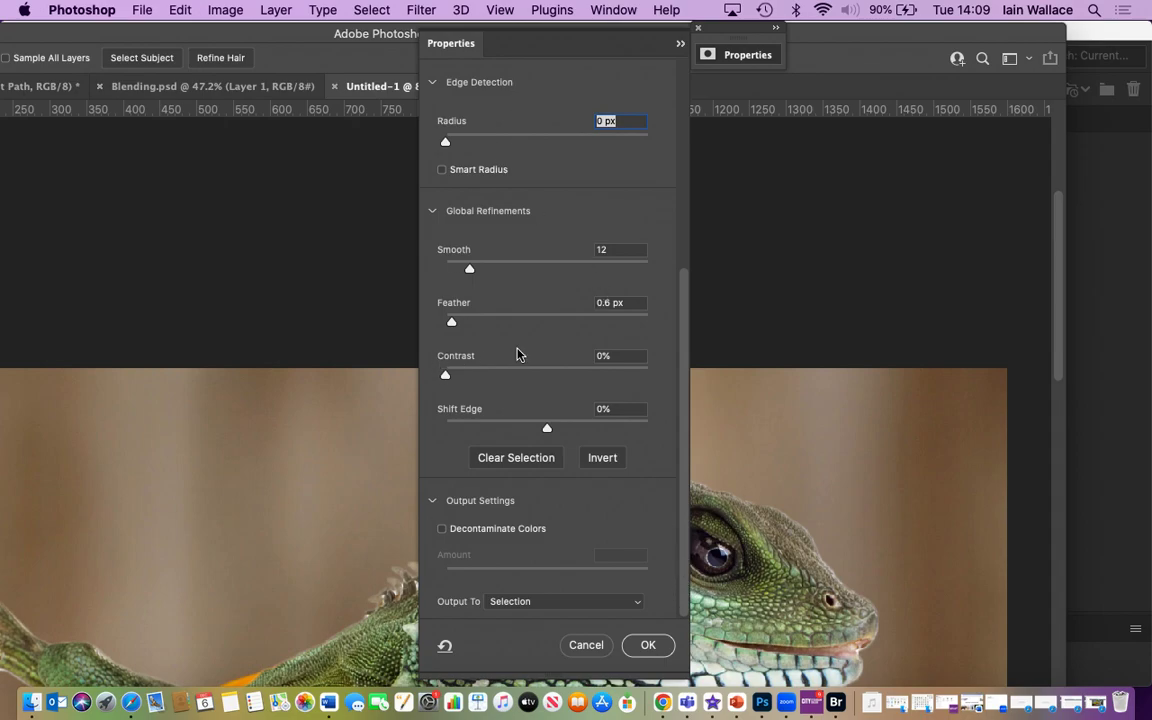
pyautogui.moveTo(444, 376); pyautogui.dragTo(458, 375)
pyautogui.moveTo(549, 40); pyautogui.dragTo(883, 58)
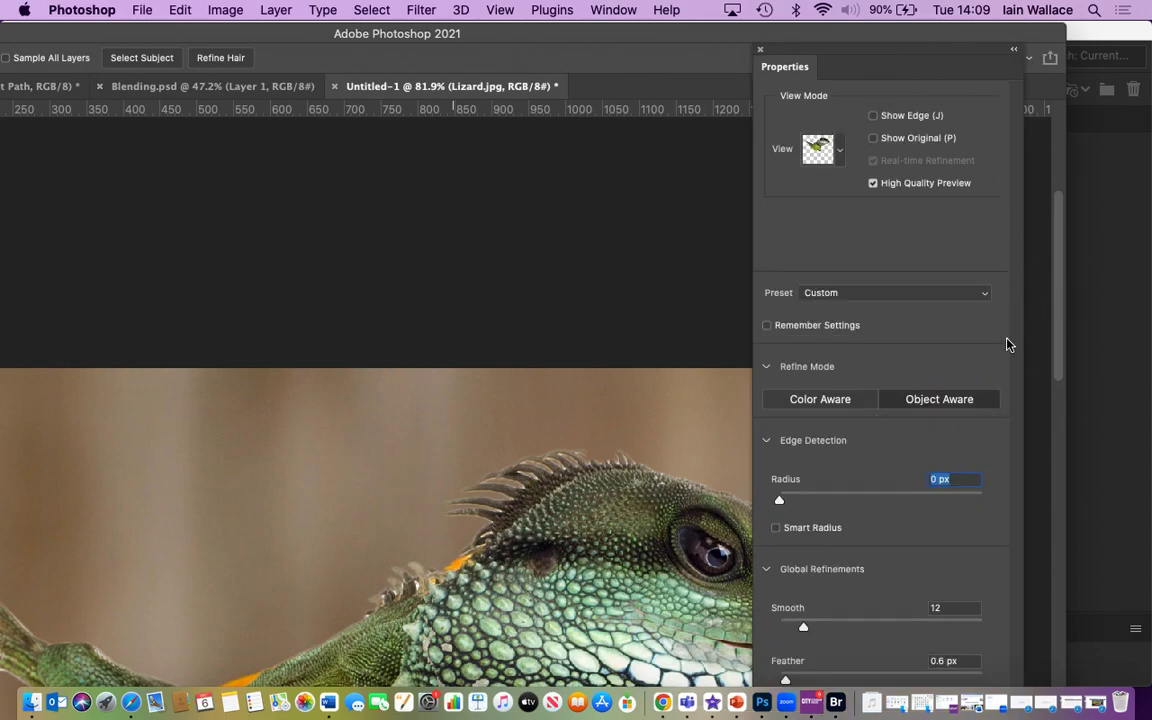
pyautogui.moveTo(960, 86); pyautogui.dragTo(864, 59)
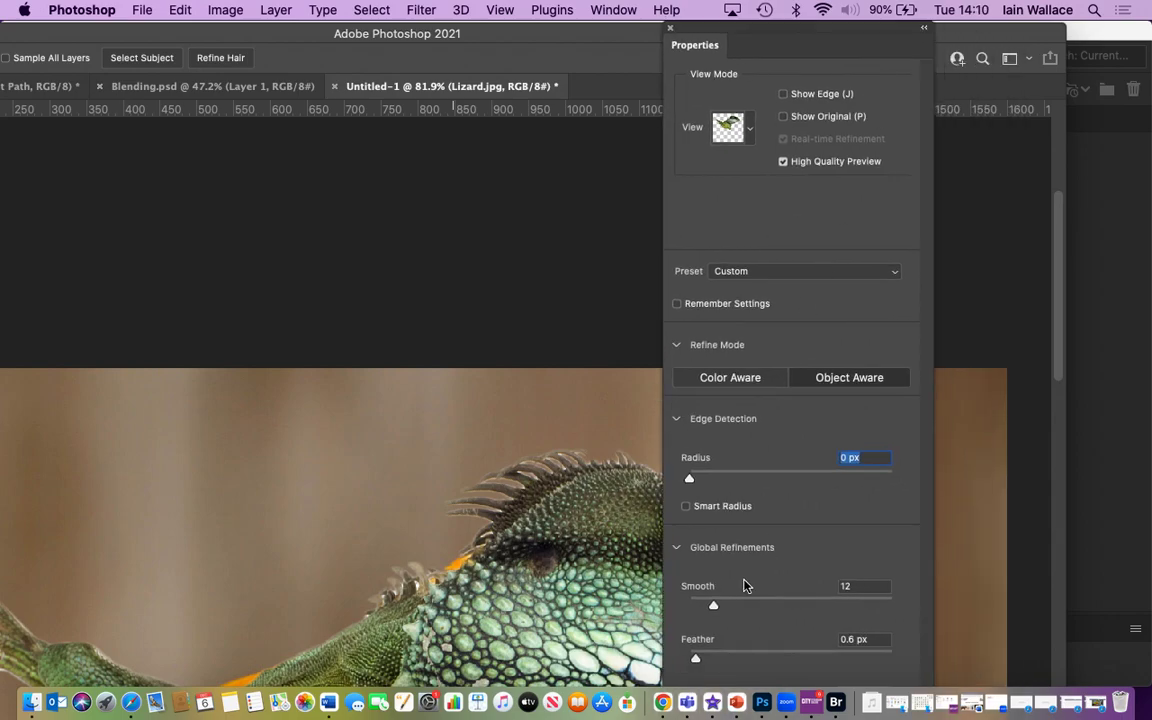
# Enable Smart Radius for the edge detection and set Shift Edge to -8%.
pyautogui.click(687, 506)
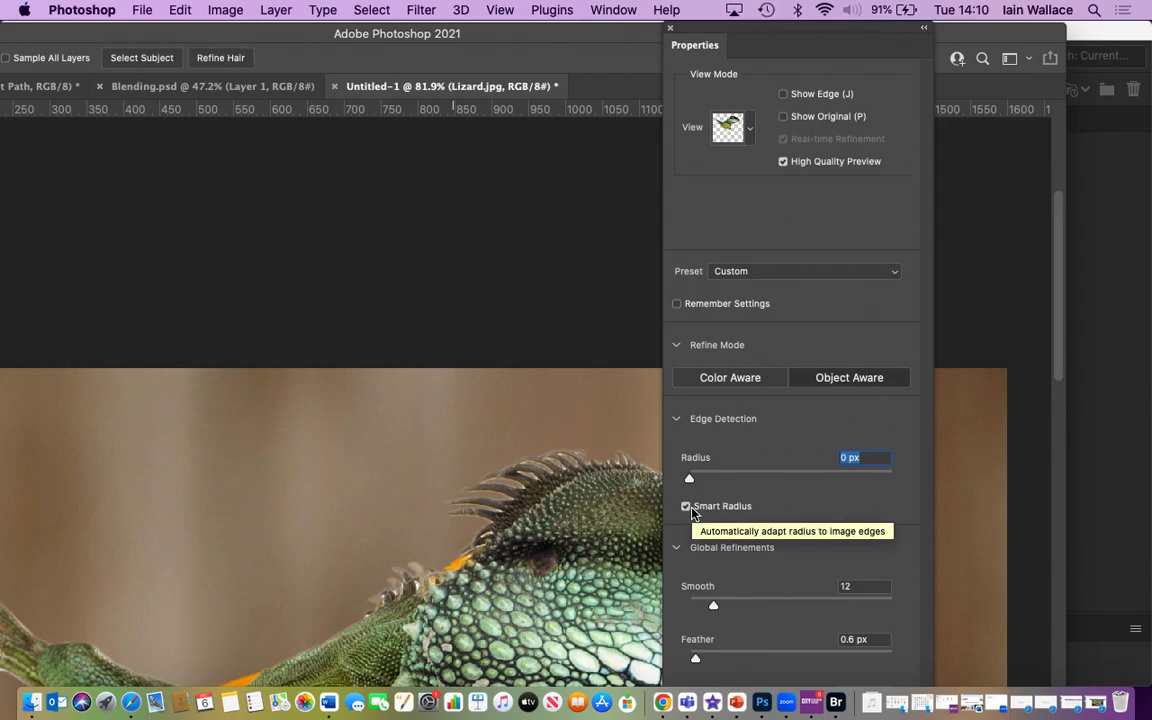
pyautogui.click(926, 204)
pyautogui.click(924, 34)
pyautogui.click(924, 34)
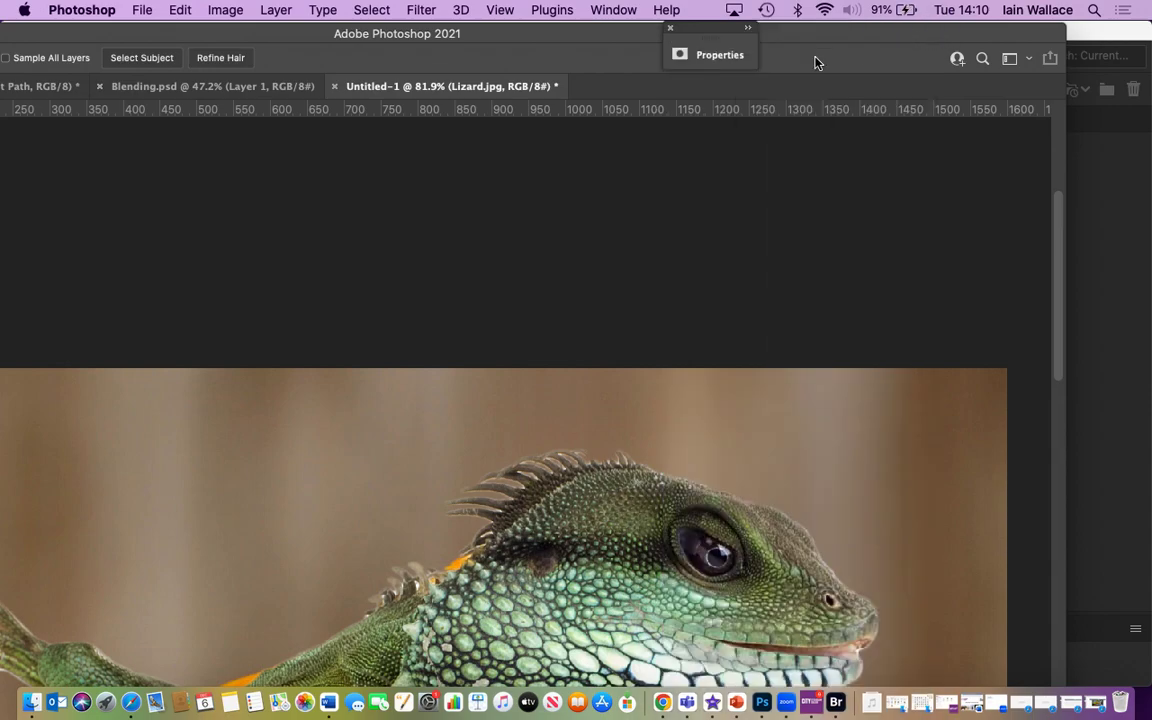
pyautogui.click(705, 55)
pyautogui.moveTo(653, 267); pyautogui.dragTo(650, 557)
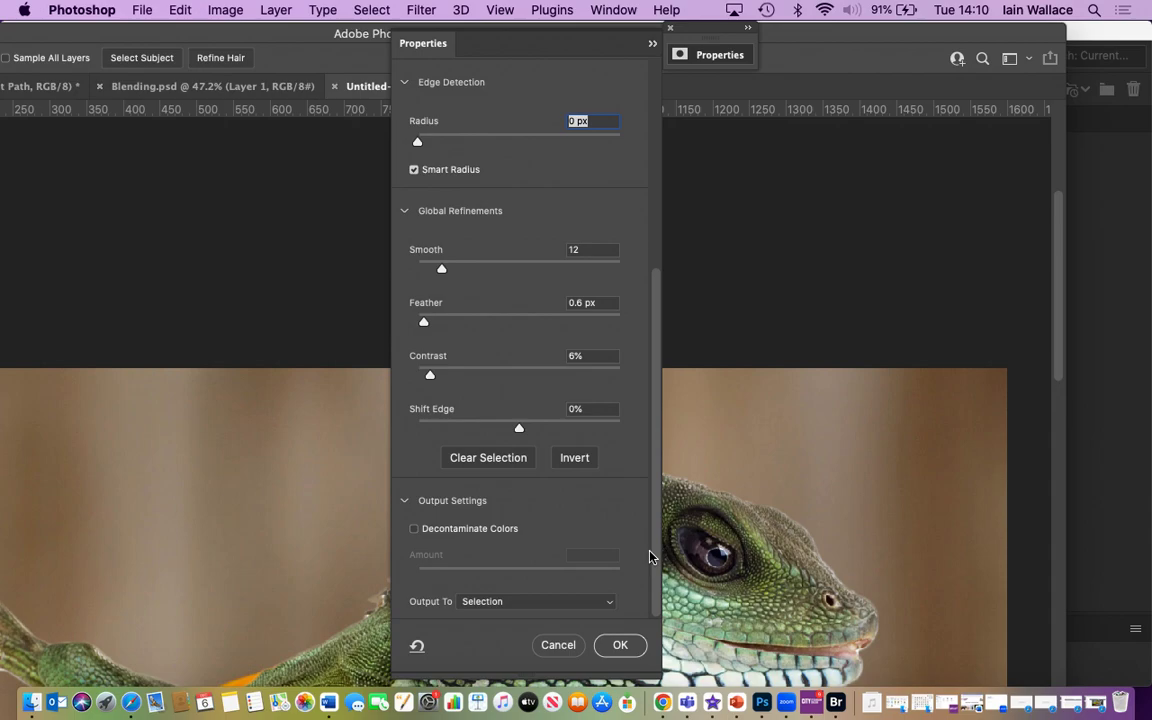
pyautogui.moveTo(521, 429); pyautogui.dragTo(509, 427)
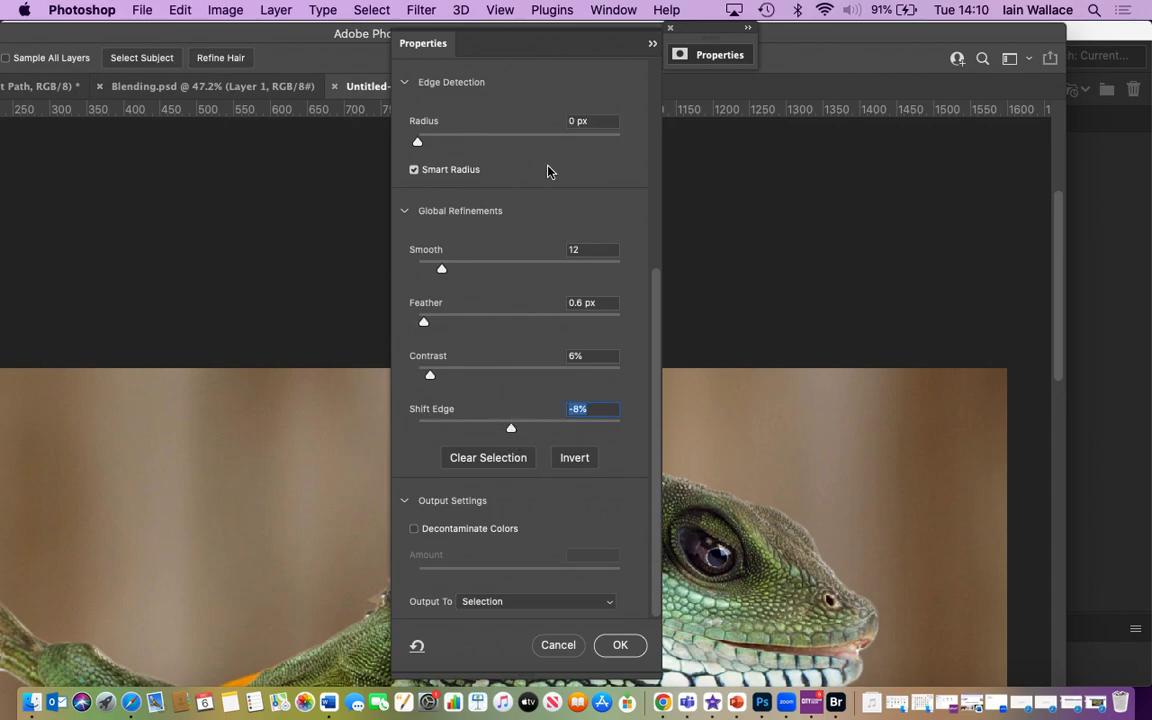
pyautogui.moveTo(548, 41); pyautogui.dragTo(952, 37)
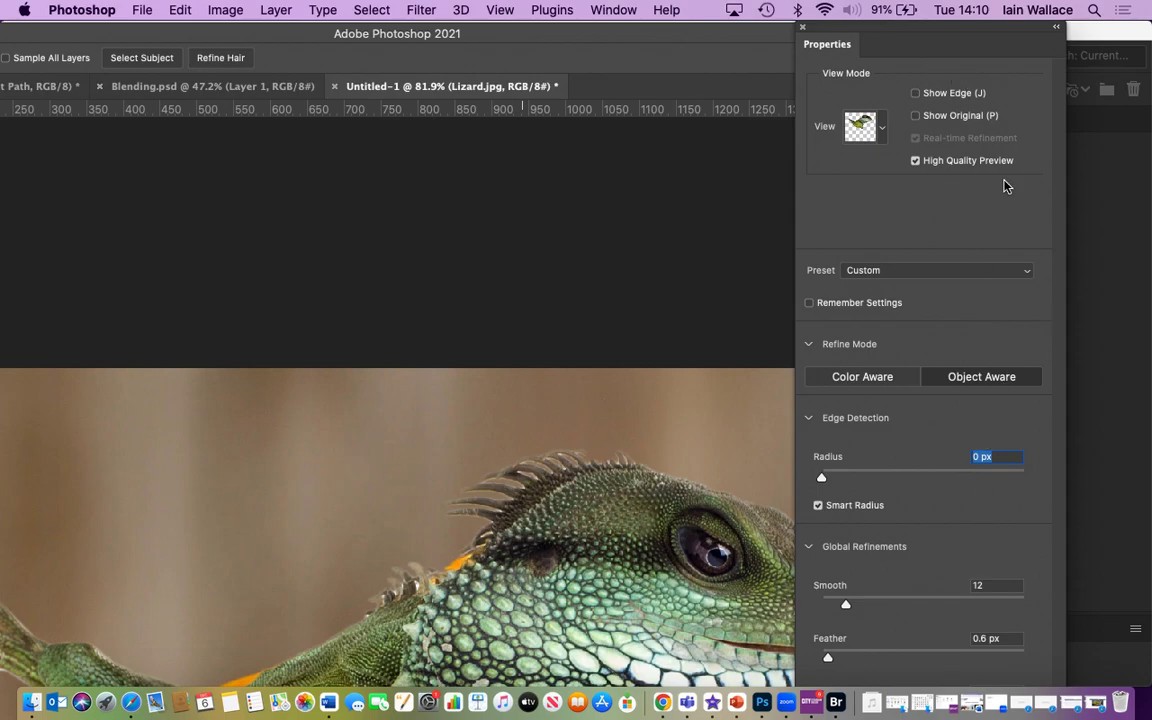
# Output the refined lizard selection to a New Layer with Layer Mask and leave Select and Mask.
pyautogui.click(1056, 27)
pyautogui.moveTo(1062, 247); pyautogui.dragTo(1062, 335)
pyautogui.click(842, 54)
pyautogui.moveTo(789, 305); pyautogui.dragTo(786, 548)
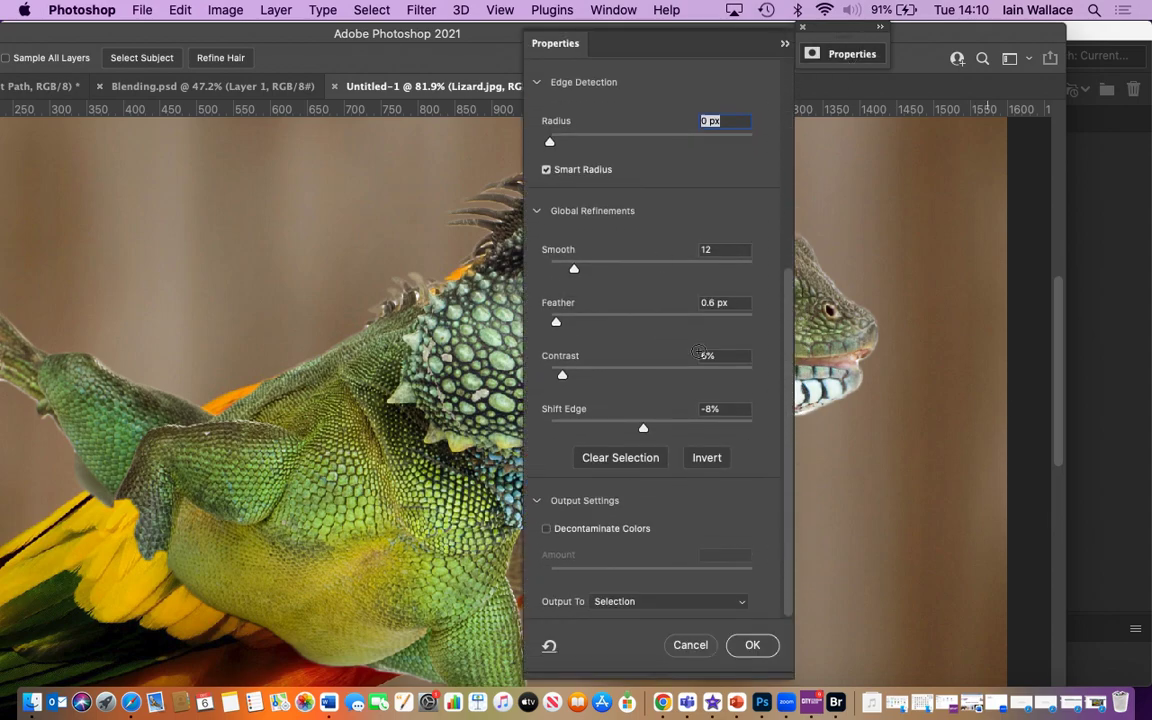
pyautogui.click(740, 601)
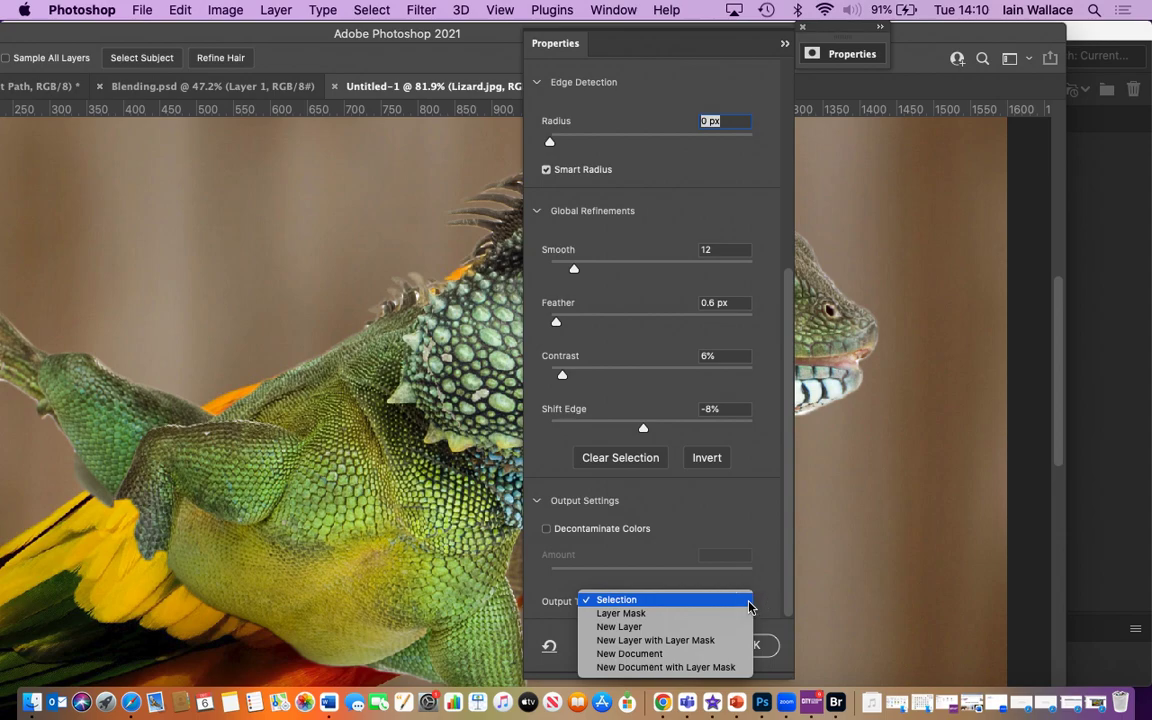
pyautogui.click(713, 642)
pyautogui.click(755, 645)
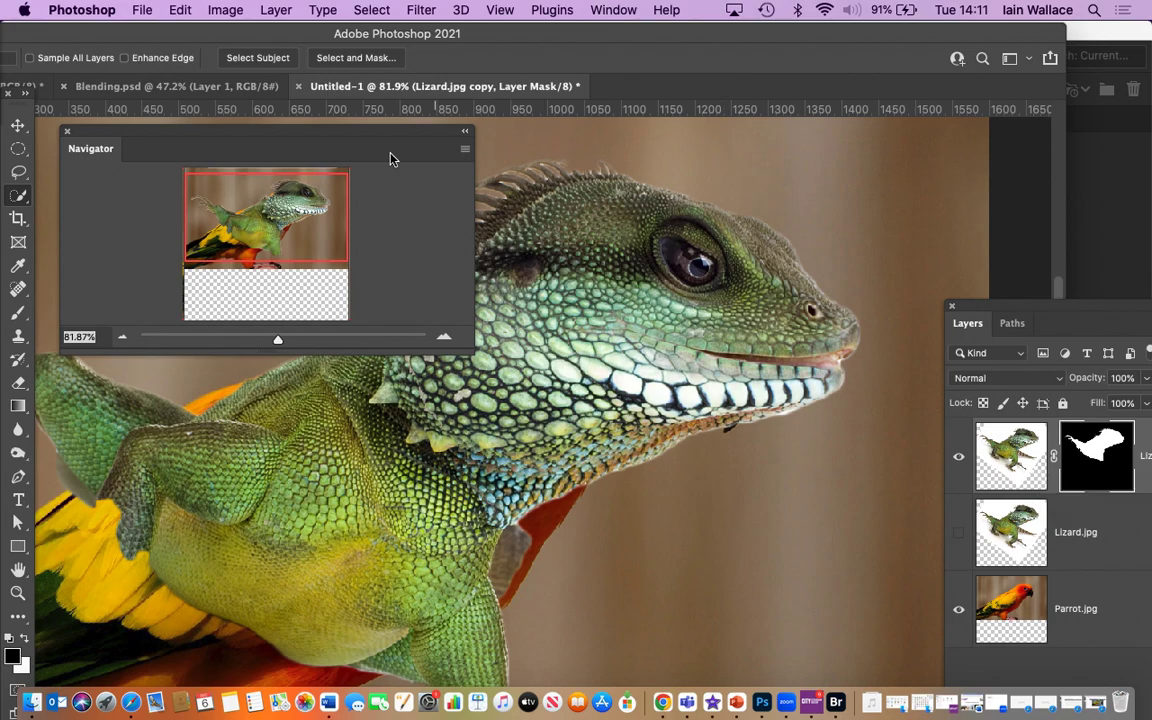
# Hide the masked lizard layer and quick-select the whole parrot on Parrot.jpg, leaving out the background beneath its tail.
pyautogui.moveTo(321, 143); pyautogui.dragTo(110, 85)
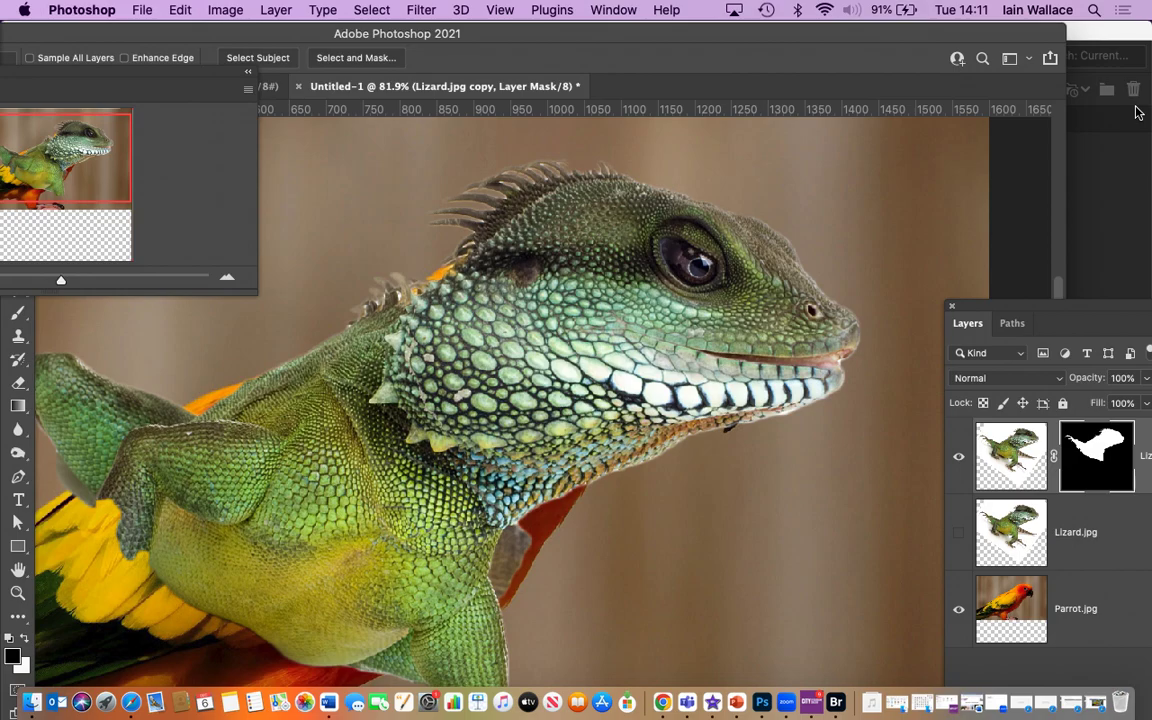
pyautogui.moveTo(130, 89); pyautogui.dragTo(300, 45)
pyautogui.moveTo(250, 258); pyautogui.dragTo(243, 262)
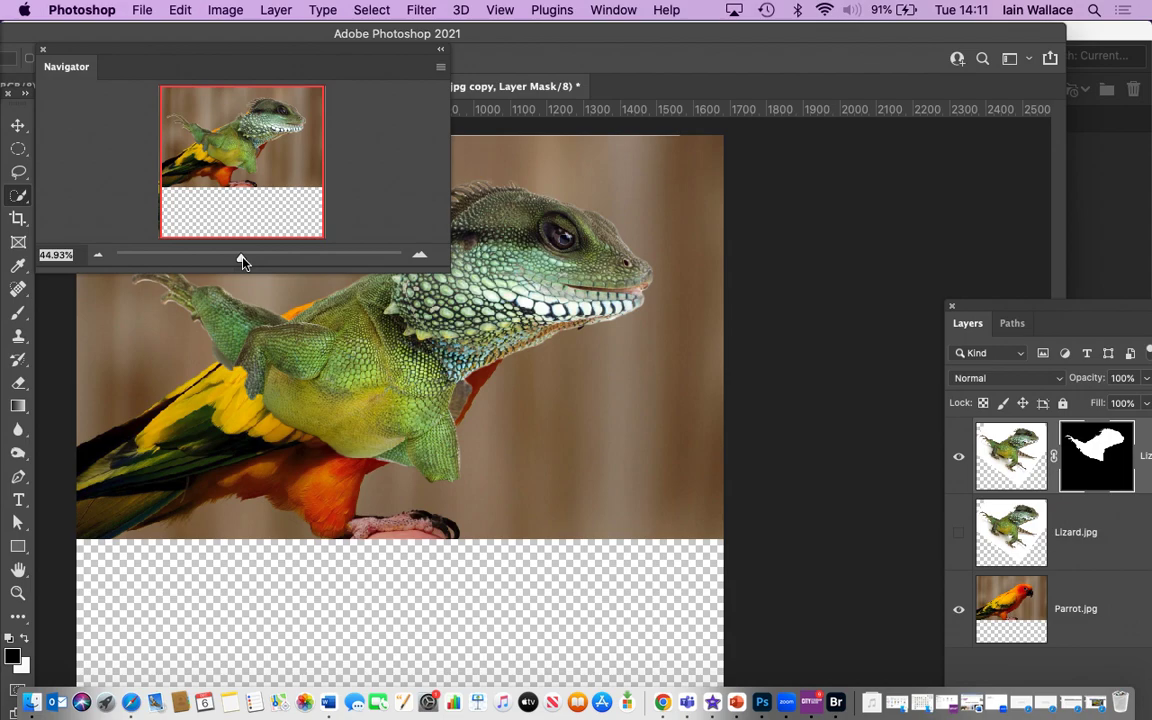
pyautogui.moveTo(283, 51); pyautogui.dragTo(1025, 57)
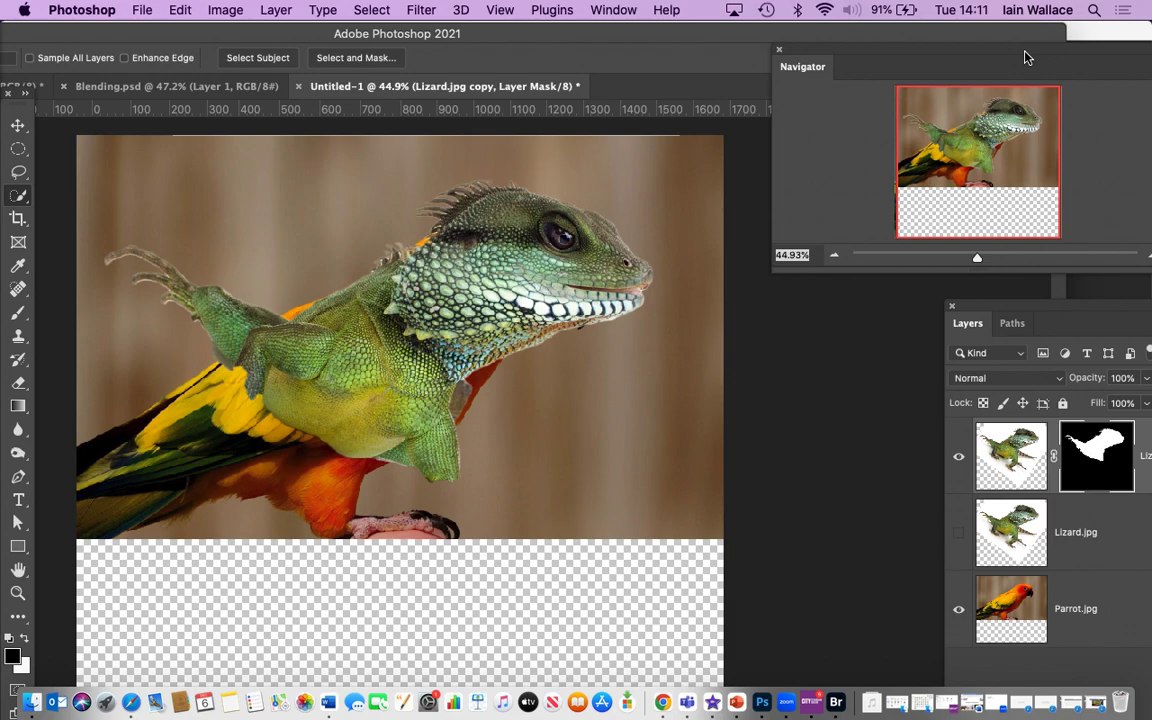
pyautogui.click(958, 457)
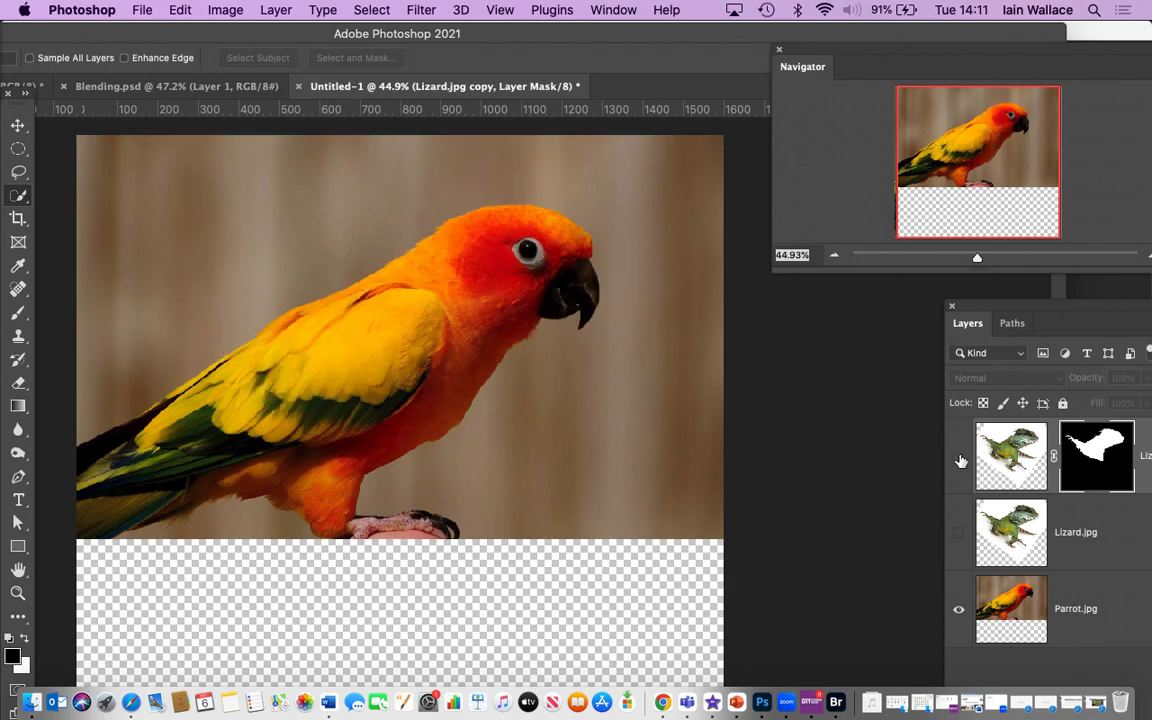
pyautogui.click(1018, 598)
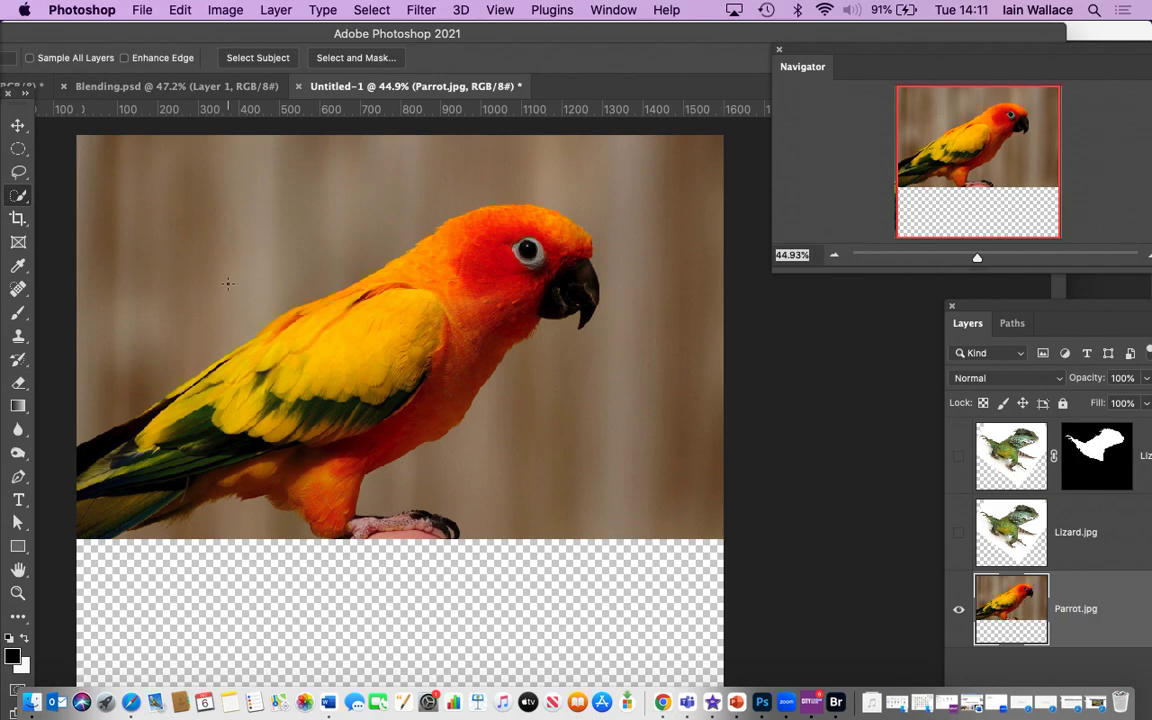
pyautogui.moveTo(133, 450)
pyautogui.mouseDown()
pyautogui.moveTo(257, 385)
pyautogui.moveTo(422, 272)
pyautogui.moveTo(480, 256)
pyautogui.moveTo(488, 242)
pyautogui.moveTo(408, 276)
pyautogui.moveTo(472, 235)
pyautogui.moveTo(489, 242)
pyautogui.moveTo(482, 284)
pyautogui.moveTo(406, 342)
pyautogui.moveTo(378, 410)
pyautogui.moveTo(336, 453)
pyautogui.moveTo(432, 374)
pyautogui.moveTo(333, 460)
pyautogui.moveTo(345, 510)
pyautogui.moveTo(373, 531)
pyautogui.moveTo(437, 524)
pyautogui.moveTo(365, 521)
pyautogui.mouseUp()
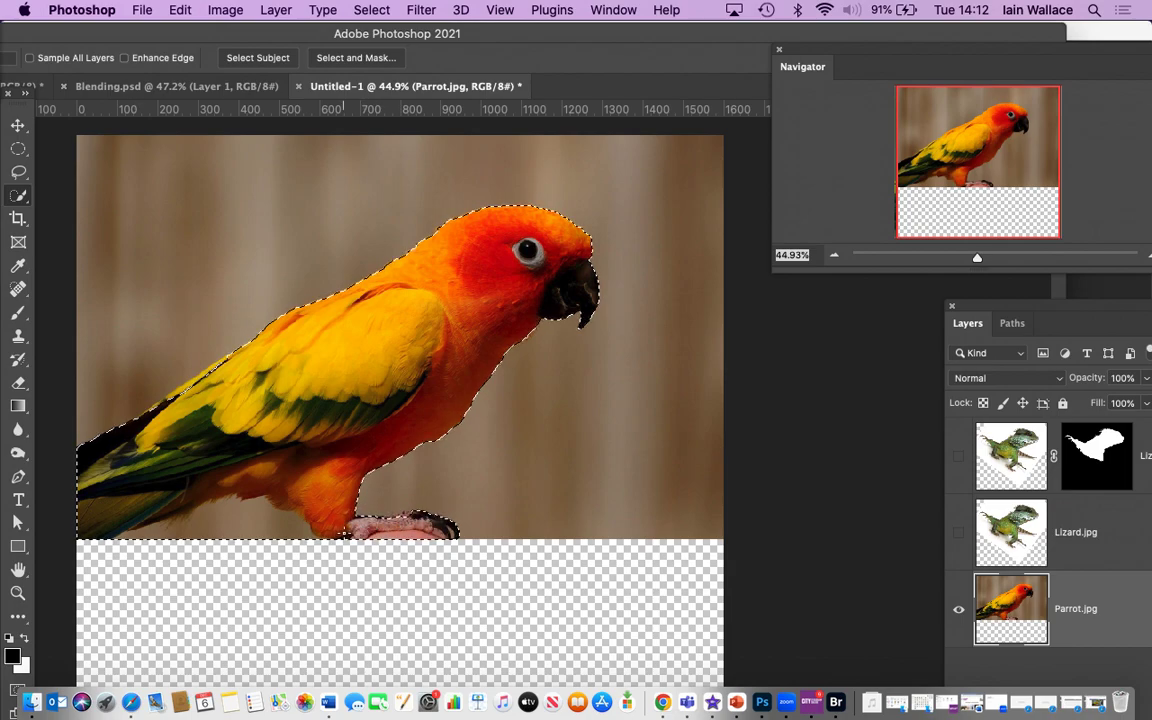
pyautogui.moveTo(290, 534)
pyautogui.mouseDown()
pyautogui.moveTo(279, 522)
pyautogui.moveTo(255, 535)
pyautogui.moveTo(146, 530)
pyautogui.moveTo(151, 545)
pyautogui.mouseUp()
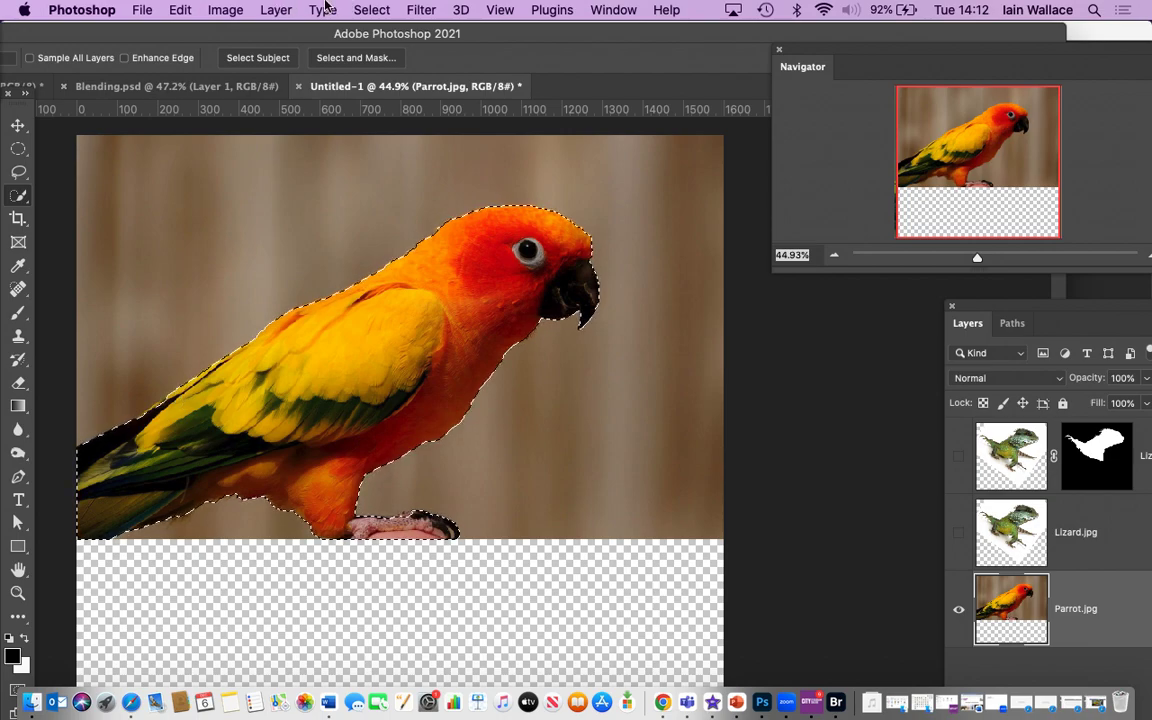
# Refine the parrot selection in Select and Mask with slight Smooth and Feather, outputting it as a selection.
pyautogui.click(374, 11)
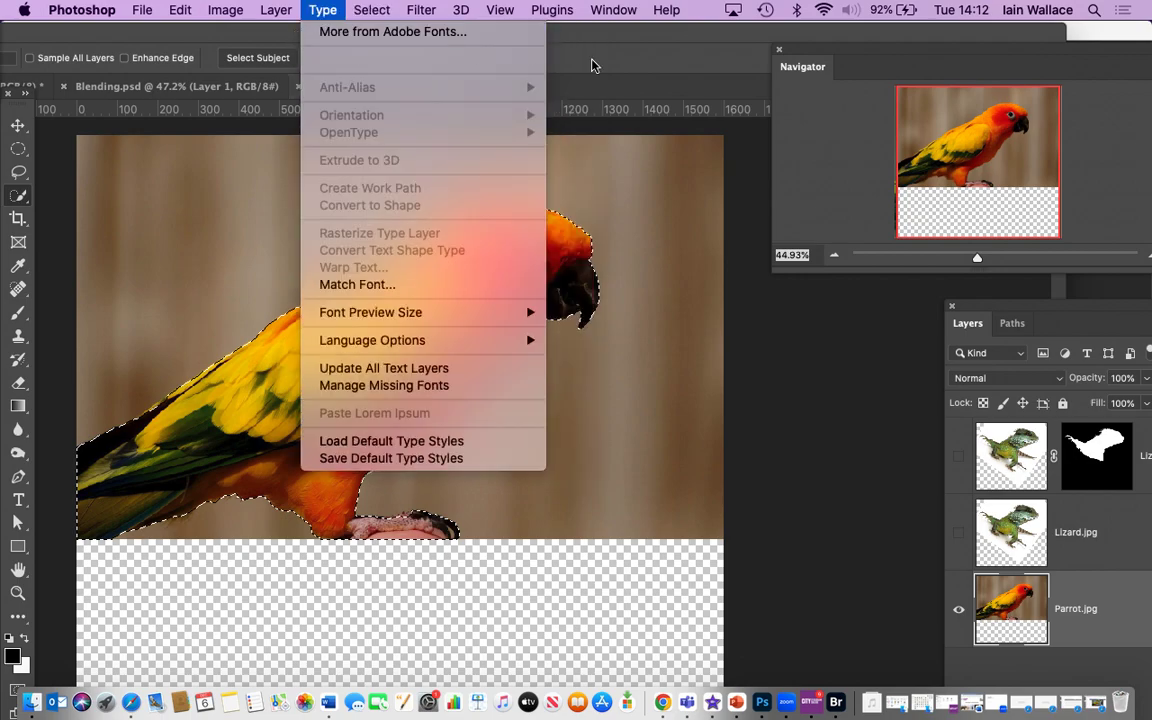
pyautogui.click(660, 41)
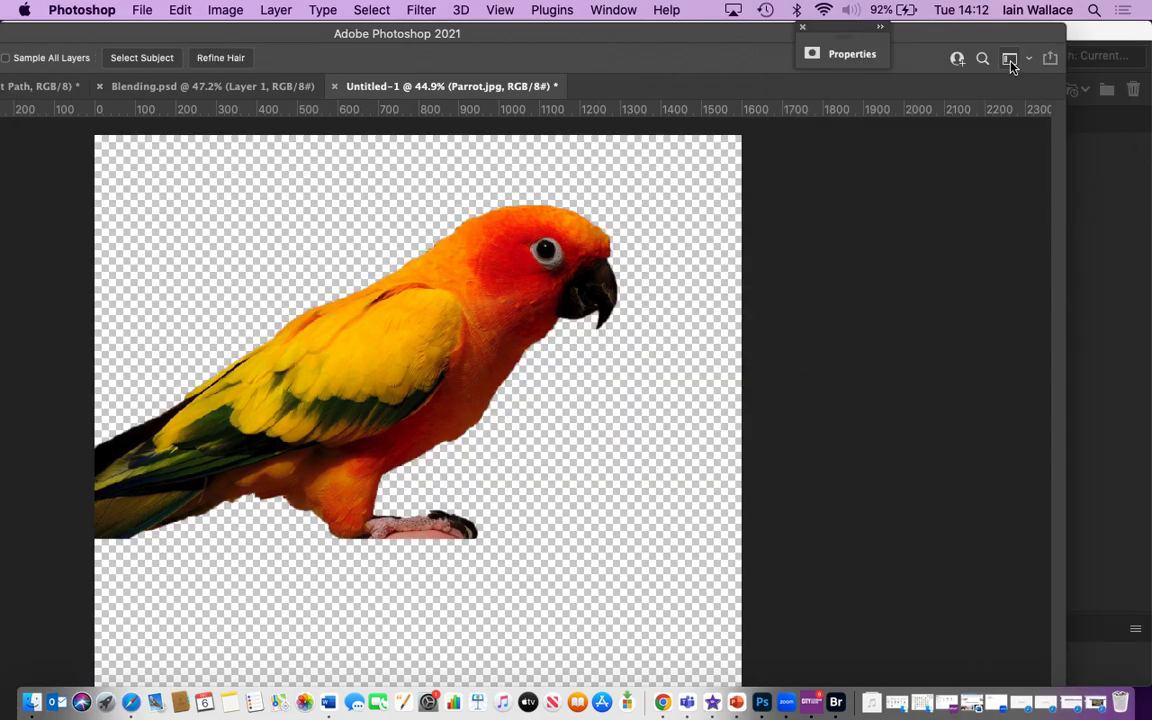
pyautogui.click(866, 55)
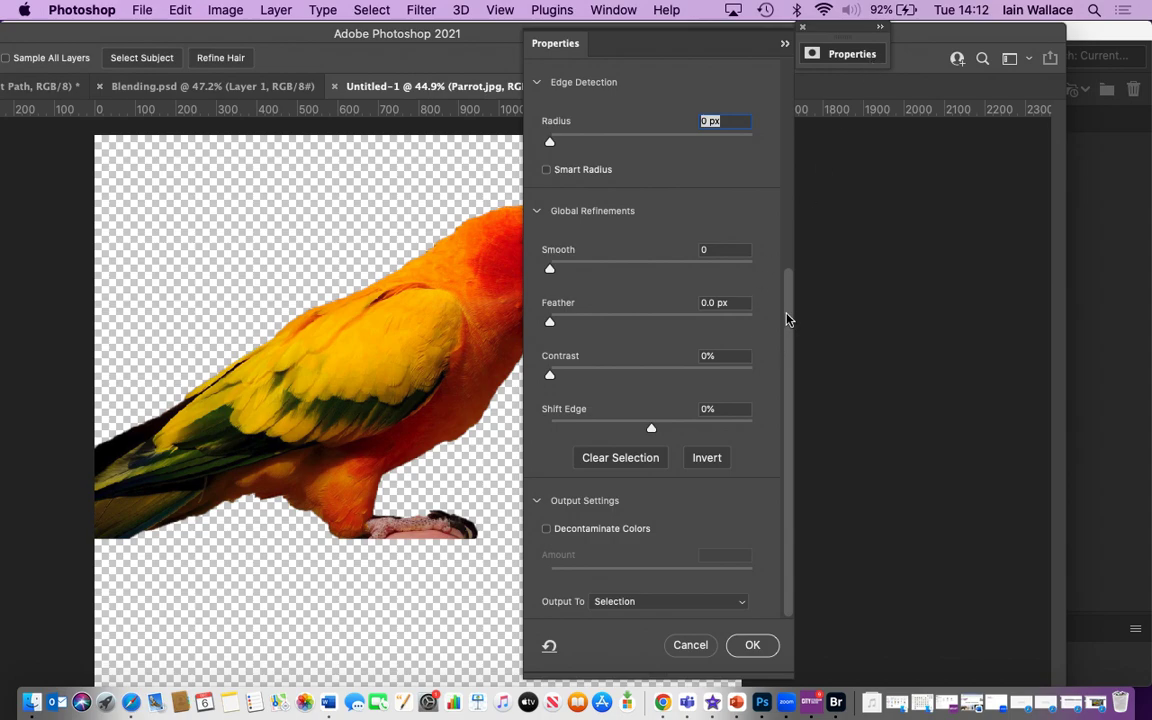
pyautogui.moveTo(549, 320); pyautogui.dragTo(553, 321)
pyautogui.moveTo(549, 269); pyautogui.dragTo(559, 268)
pyautogui.click(752, 647)
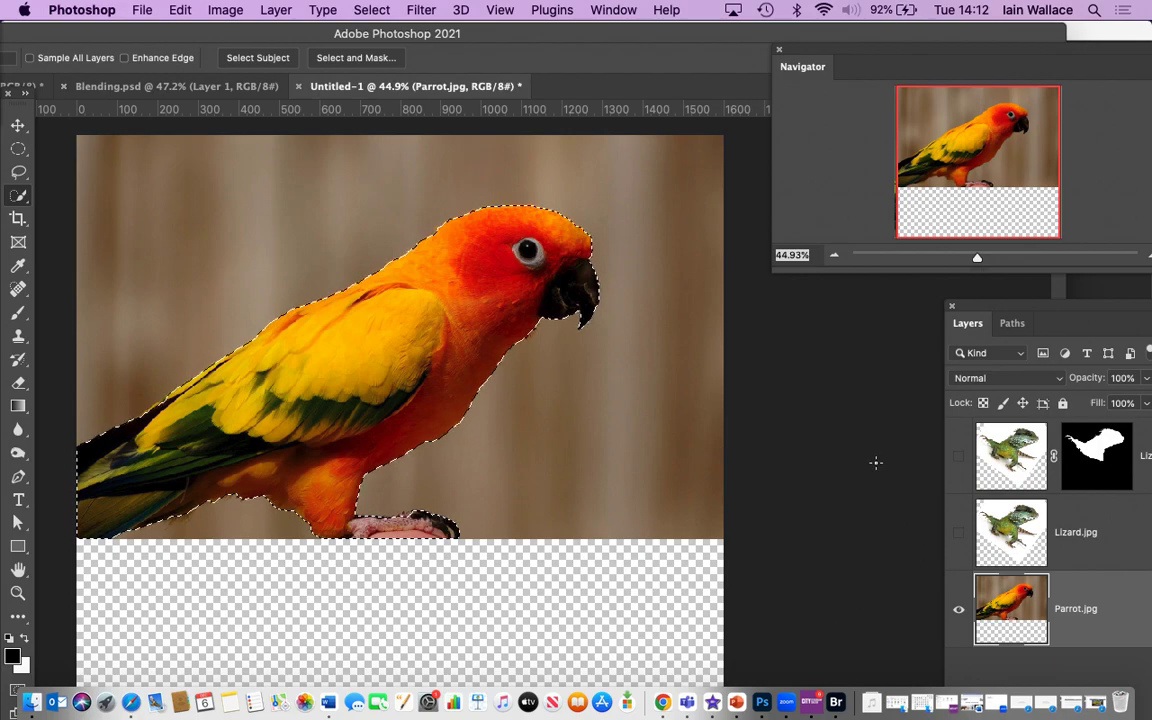
# Save the parrot selection as a new channel named "parrot outline".
pyautogui.click(367, 9)
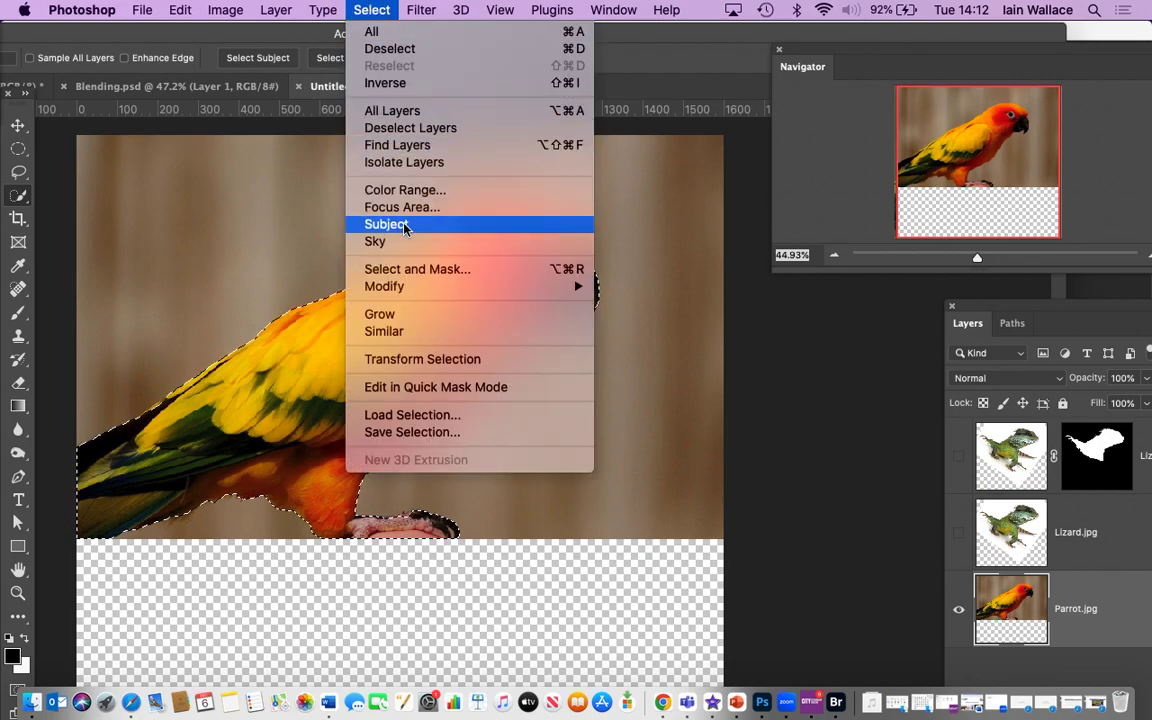
pyautogui.click(416, 434)
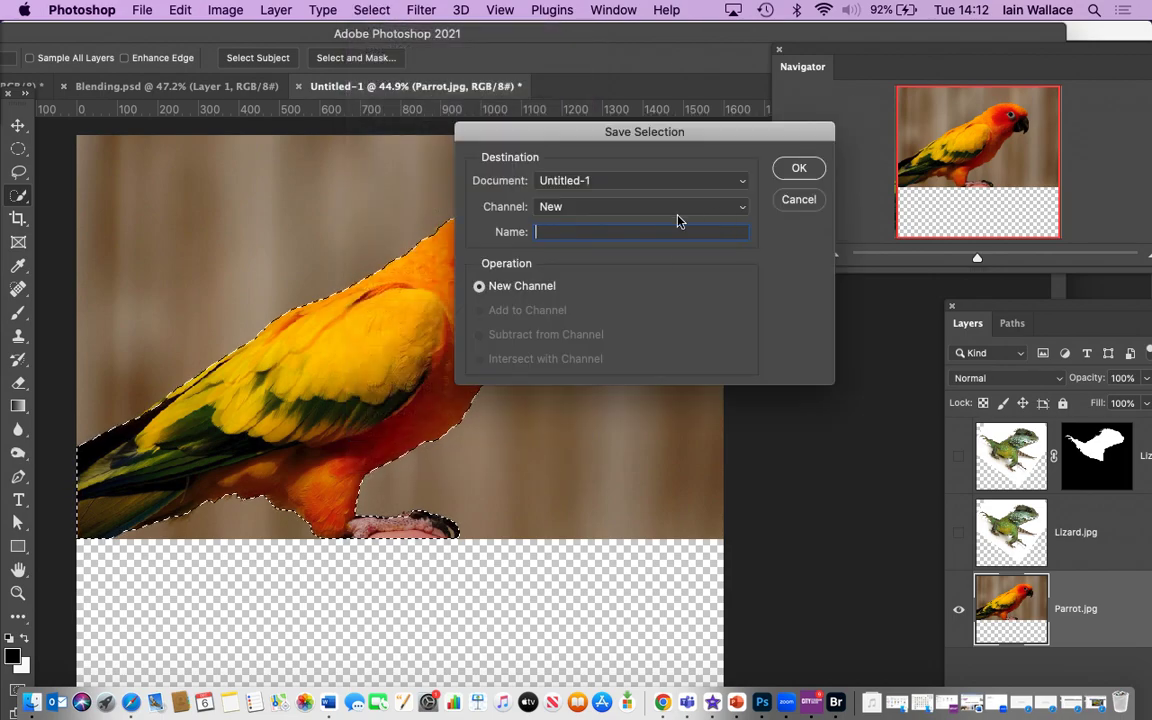
pyautogui.write('pa')
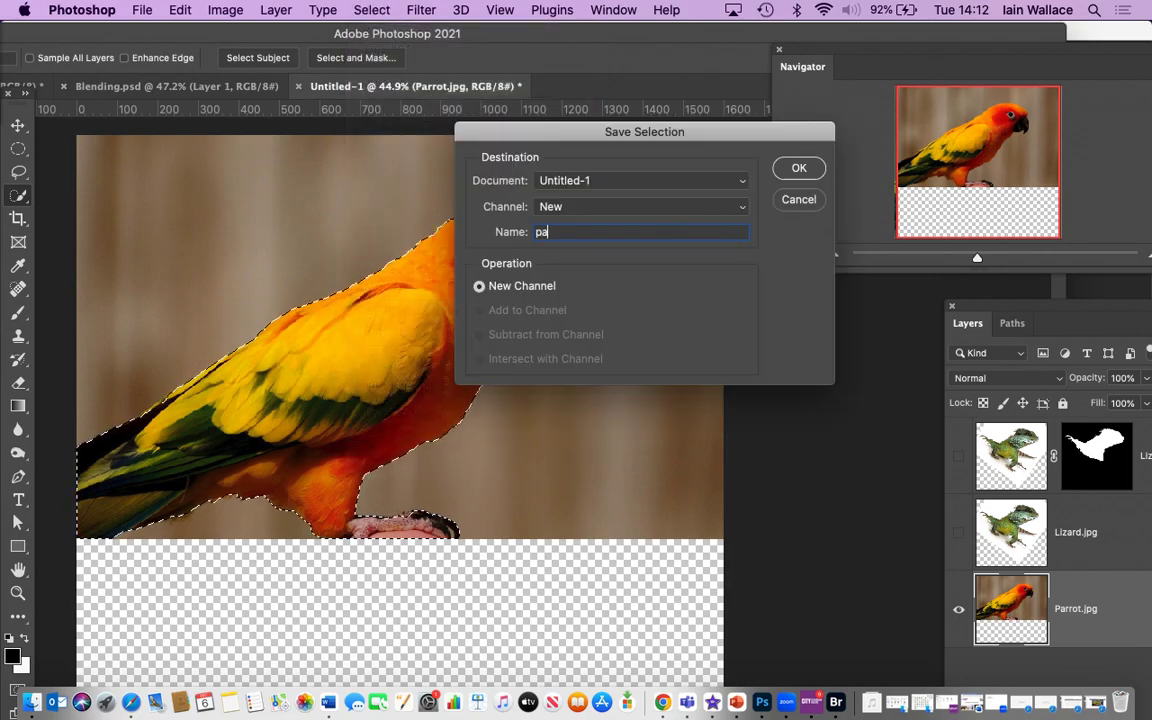
pyautogui.write('rrot ou')
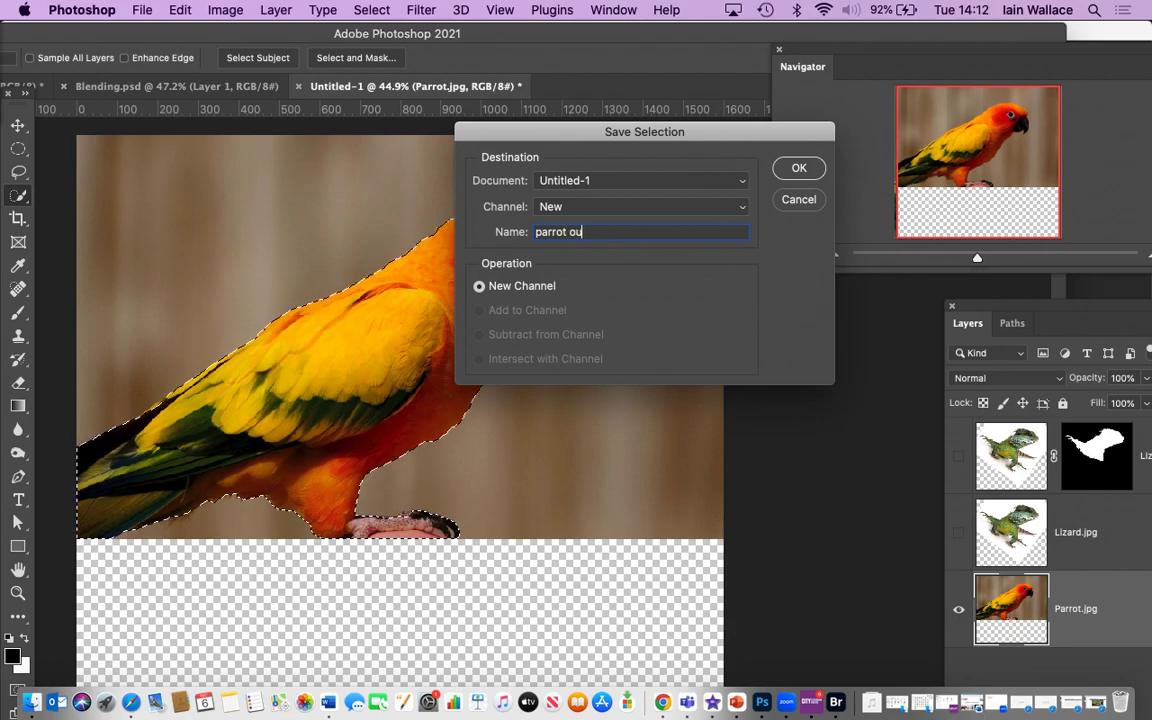
pyautogui.write('tline')
pyautogui.click(799, 169)
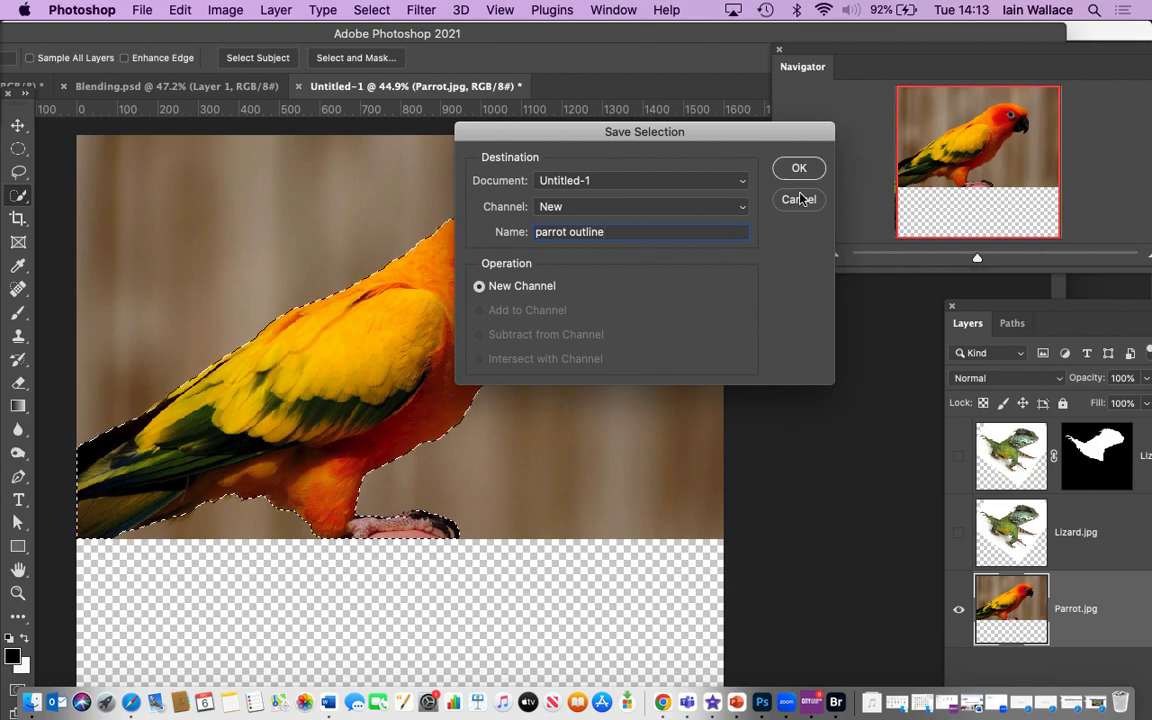
pyautogui.click(799, 168)
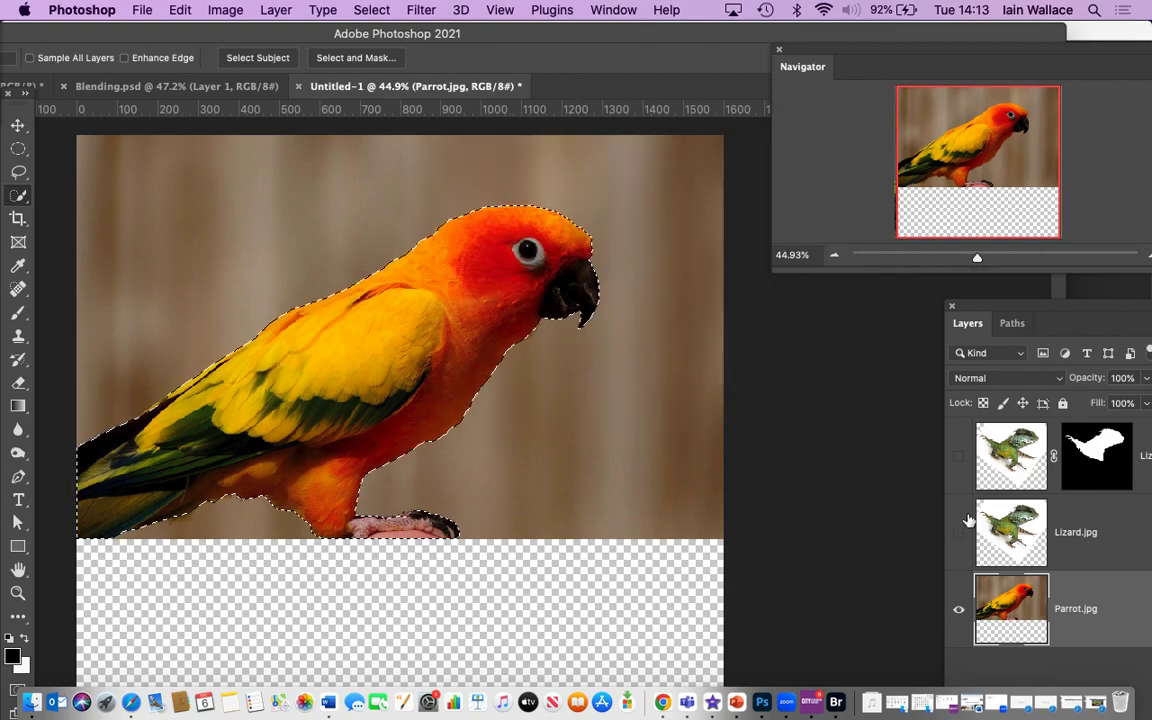
# Show the masked lizard layer again and invert the parrot selection.
pyautogui.click(957, 450)
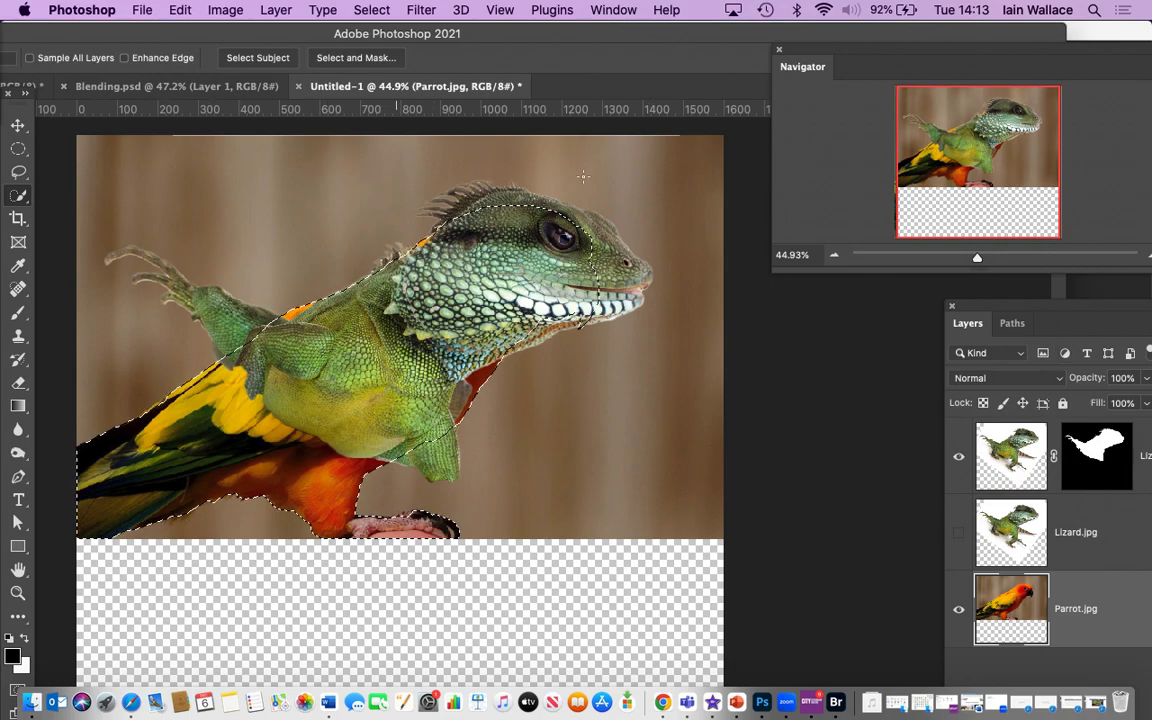
pyautogui.click(383, 9)
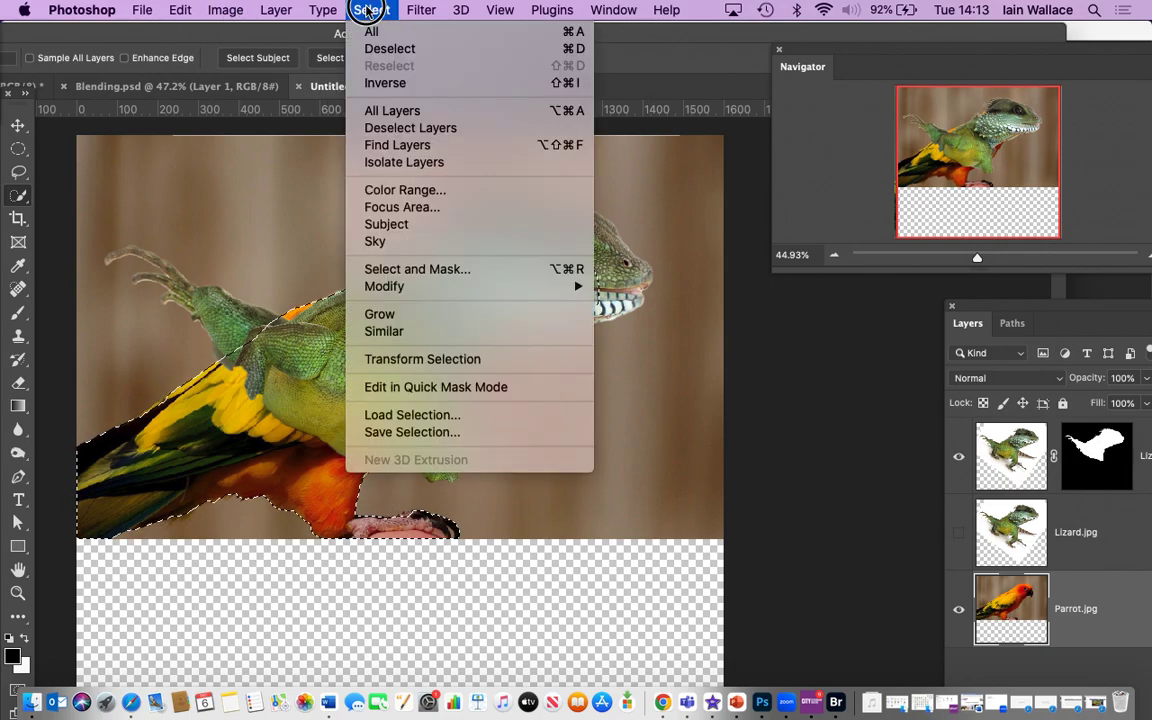
pyautogui.click(385, 82)
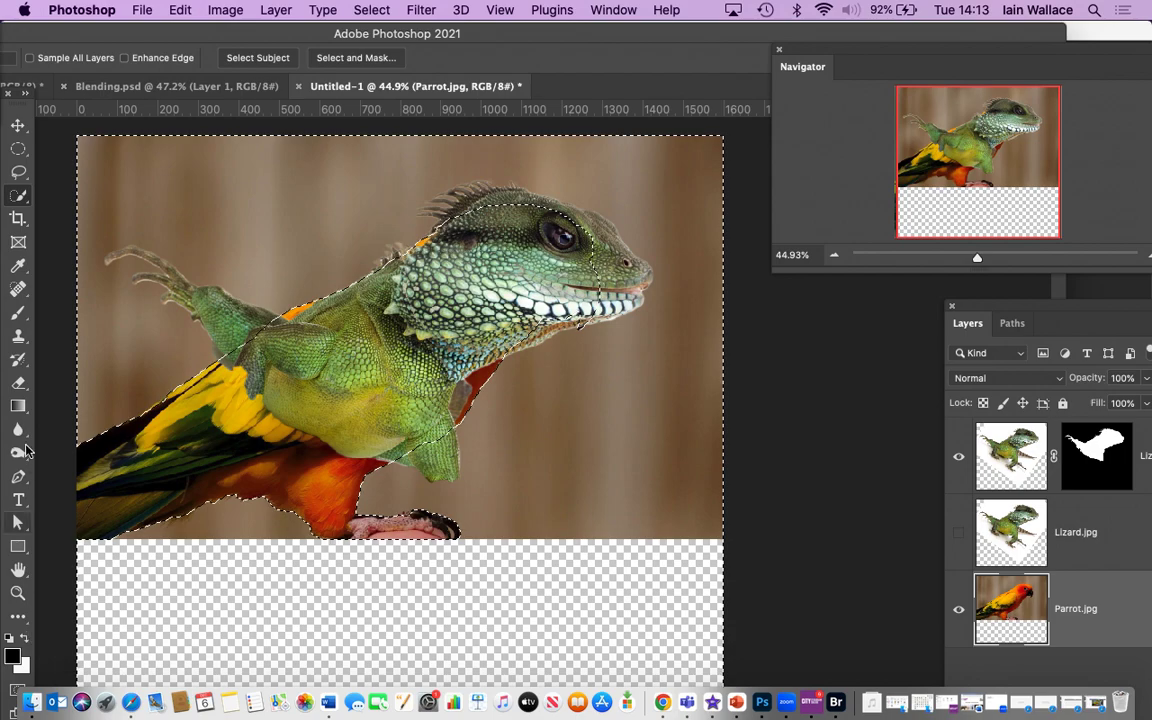
# Brush black on the lizard copy's layer mask to hide the raised rear foot and leg outside the parrot's outline.
pyautogui.click(18, 312)
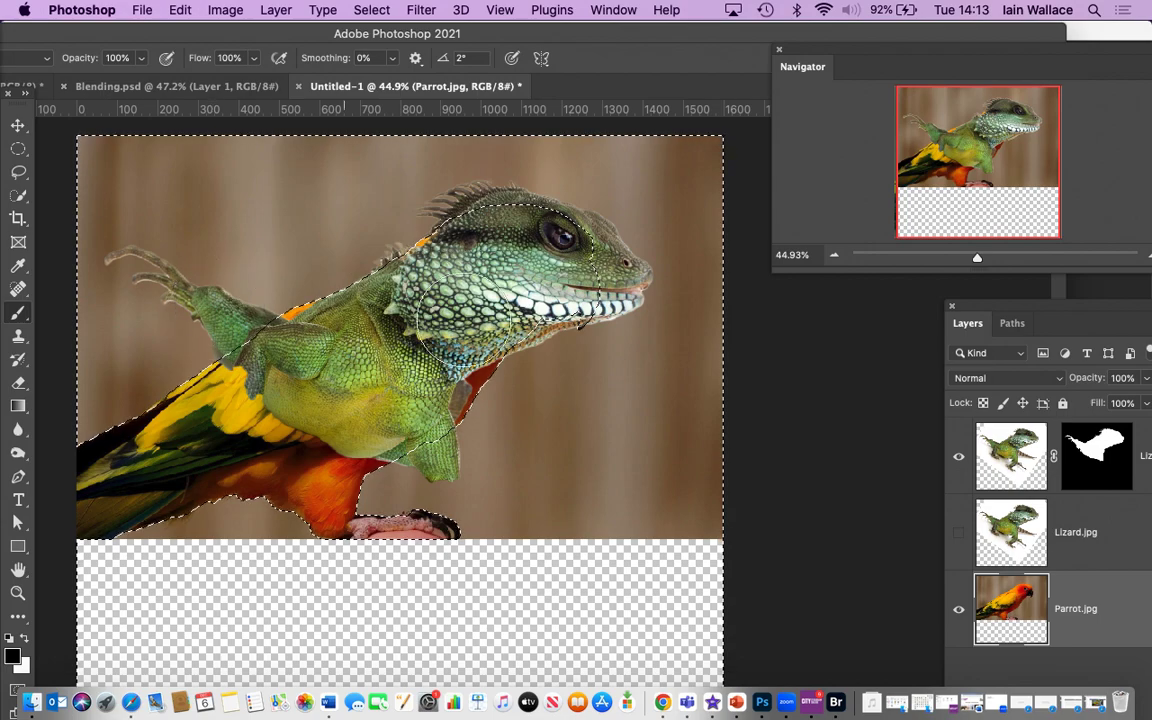
pyautogui.click(1097, 455)
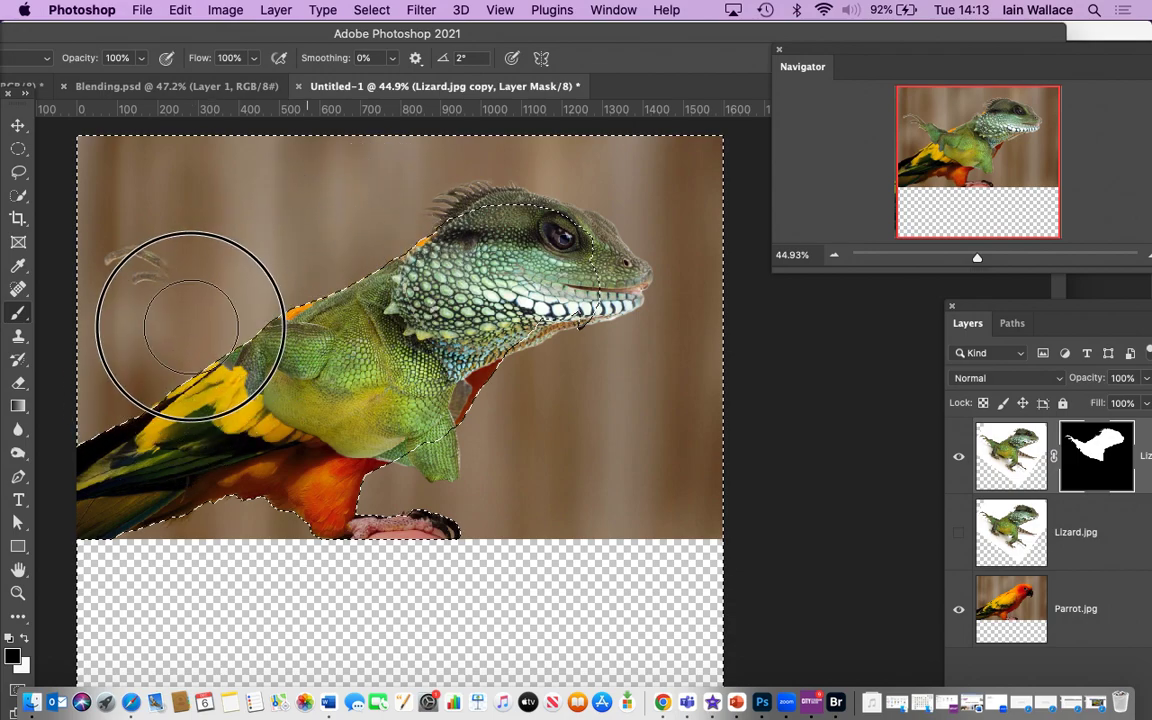
pyautogui.moveTo(158, 245); pyautogui.dragTo(158, 245)
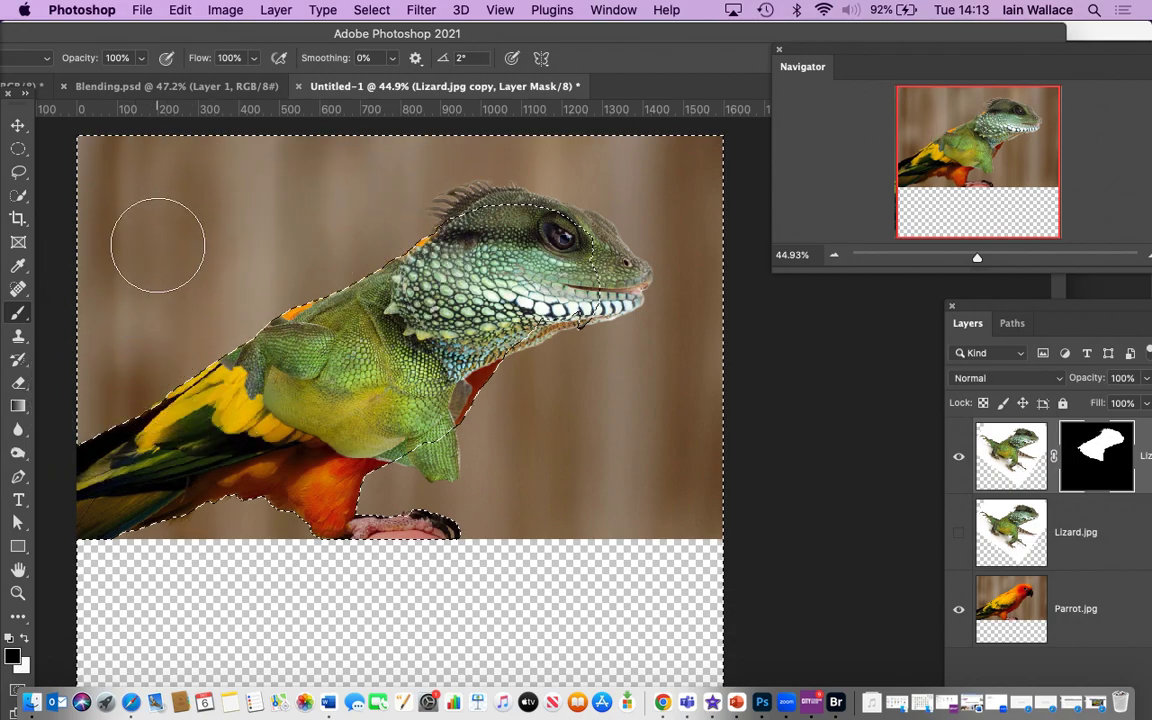
# Brush out the lizard's front leg outside the parrot's outline, undo the stroke over its jaw, and deselect.
pyautogui.moveTo(548, 393)
pyautogui.mouseDown()
pyautogui.moveTo(376, 494)
pyautogui.moveTo(563, 343)
pyautogui.moveTo(349, 530)
pyautogui.mouseUp()
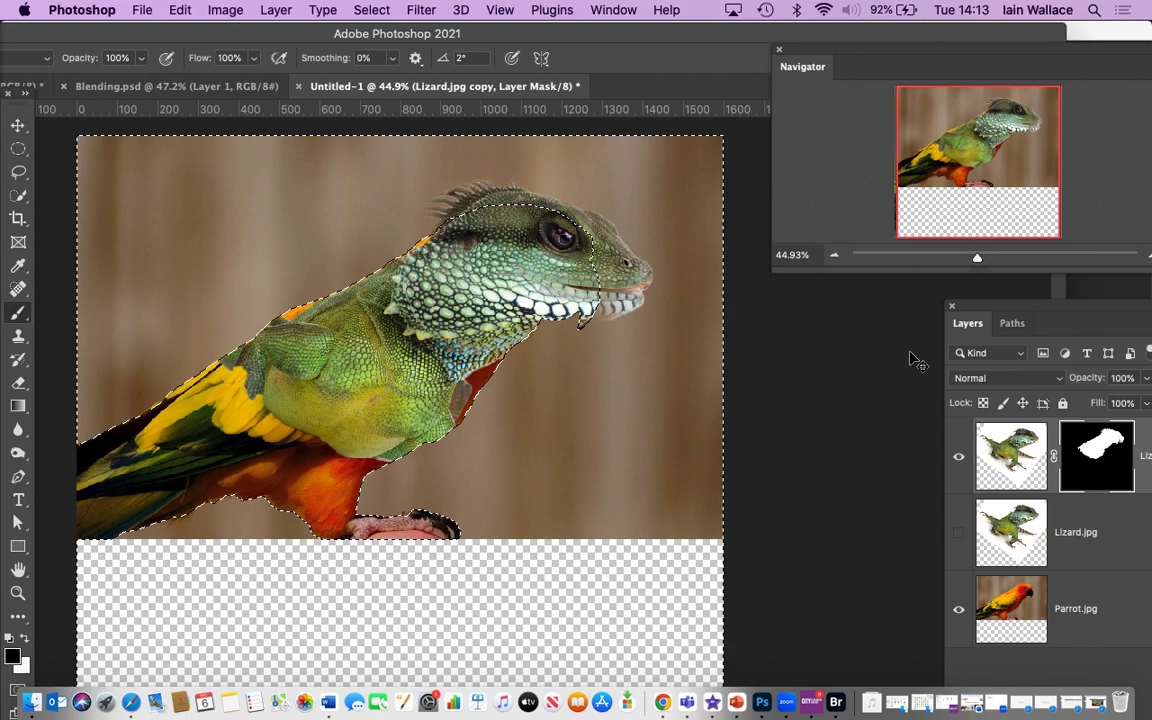
pyautogui.press('super+z')
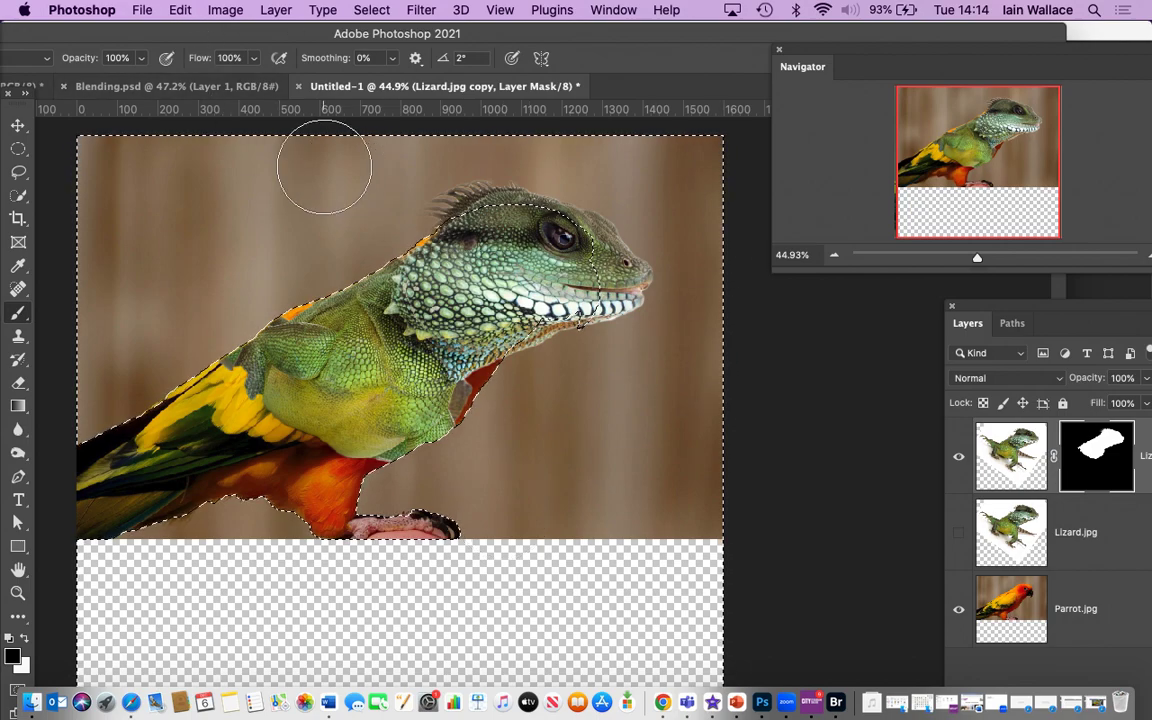
pyautogui.press('super+d')
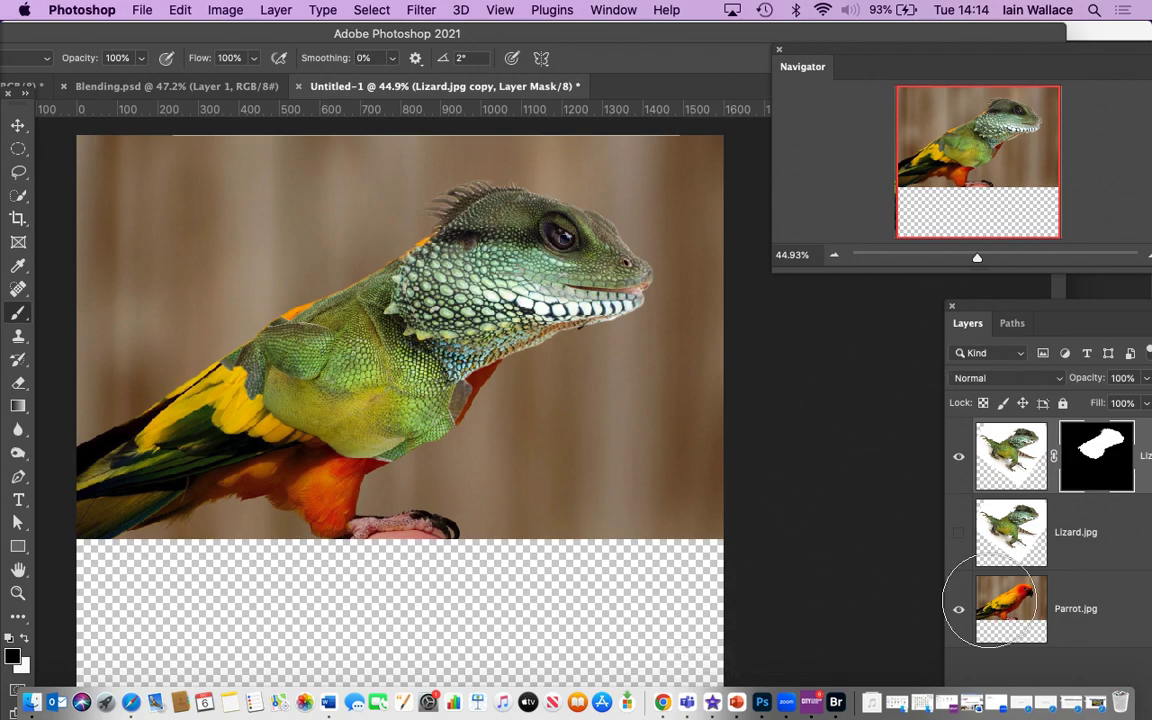
# Move the masked lizard copy below the original lizard layer, directly above the parrot layer.
pyautogui.moveTo(1041, 468); pyautogui.dragTo(1103, 570)
pyautogui.moveTo(1116, 314); pyautogui.dragTo(977, 157)
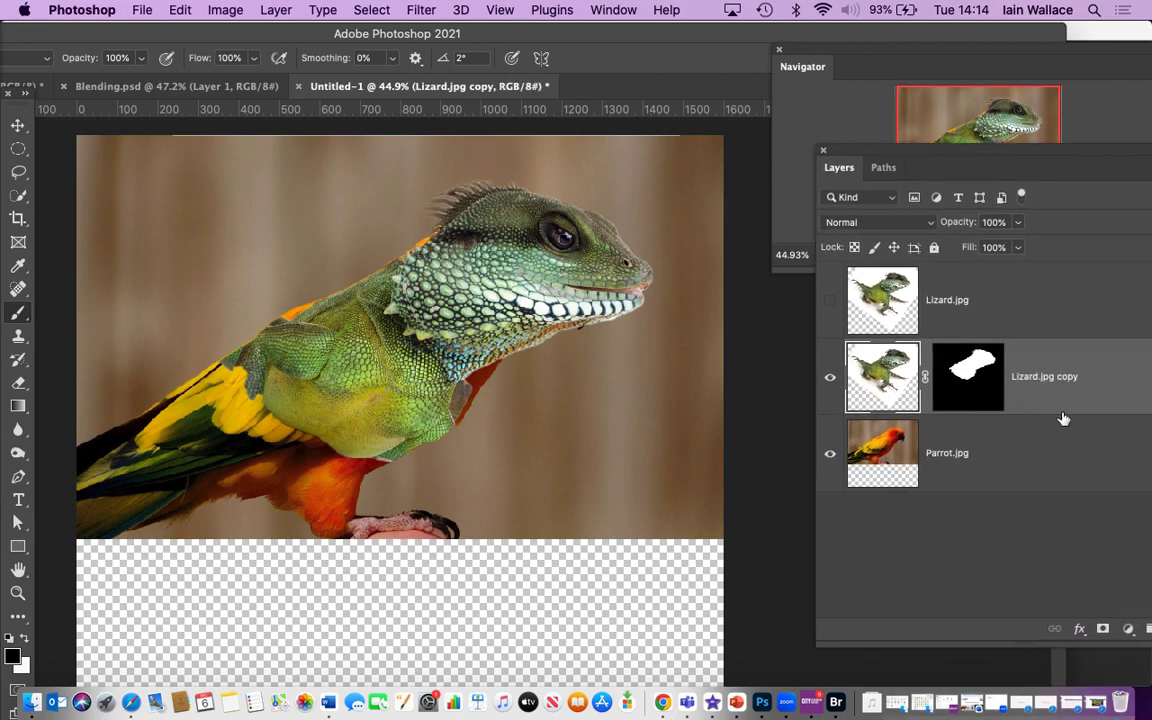
pyautogui.moveTo(1105, 379); pyautogui.dragTo(1075, 390)
pyautogui.click(1098, 118)
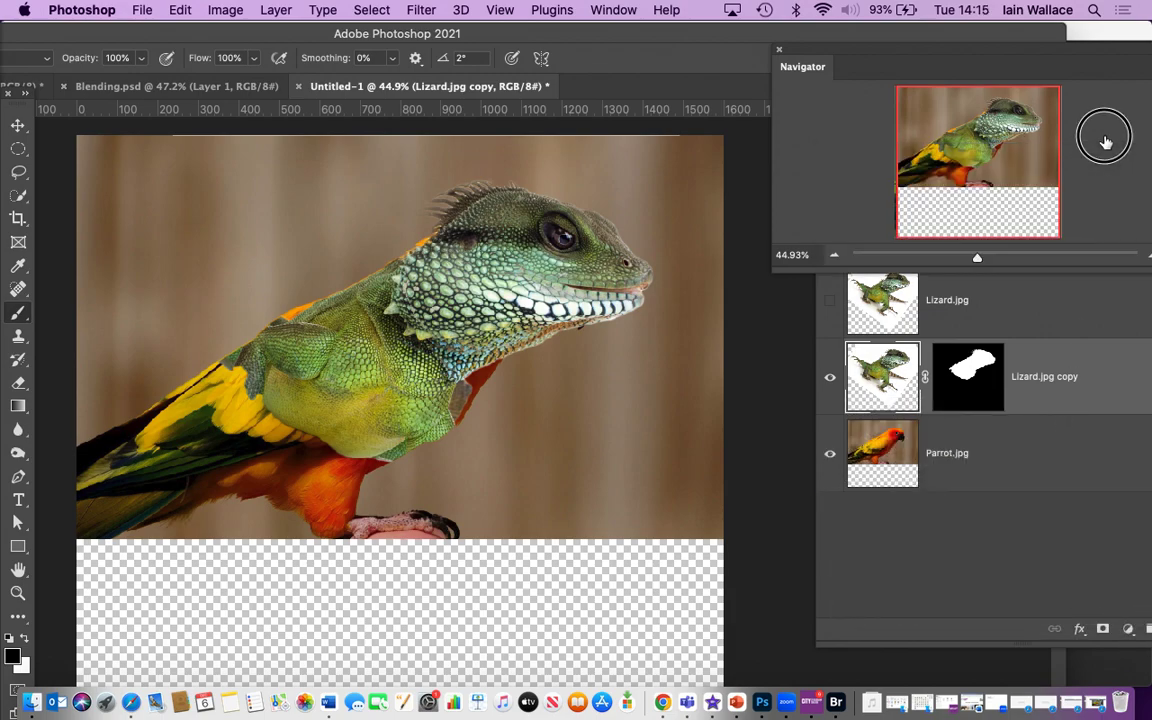
# Duplicate the masked lizard copy layer and hide the duplicate as a backup.
pyautogui.click(1094, 298)
pyautogui.moveTo(1107, 160); pyautogui.dragTo(954, 55)
pyautogui.moveTo(955, 256); pyautogui.dragTo(1023, 527)
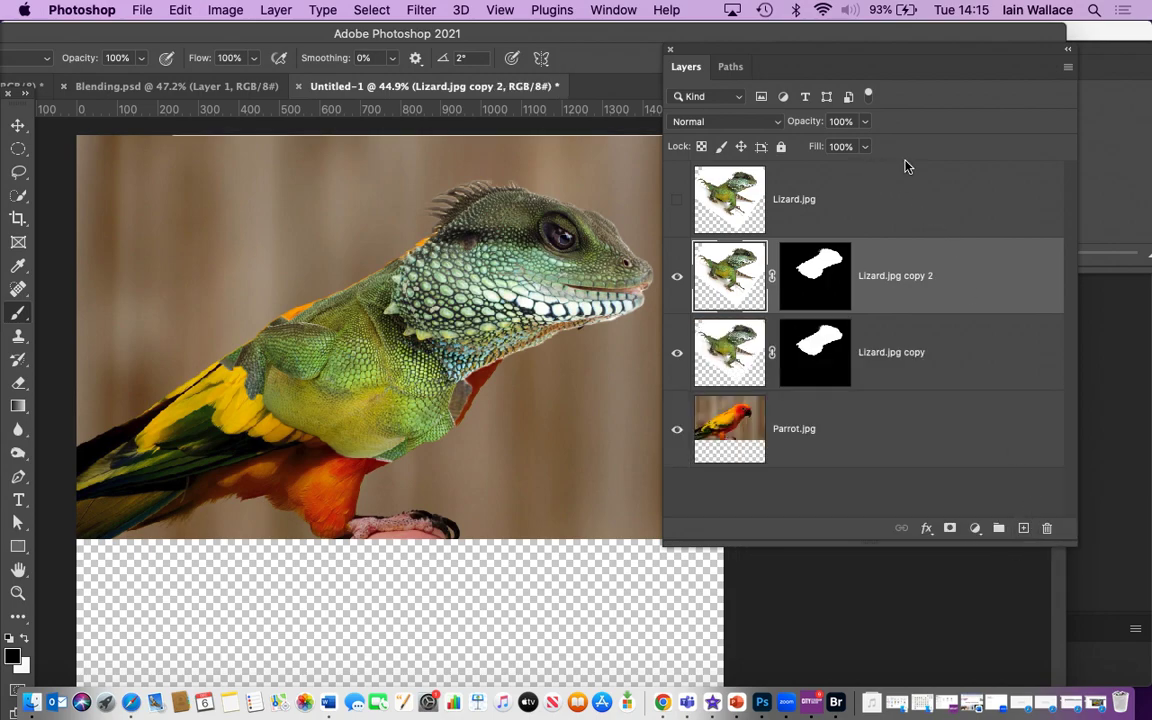
pyautogui.moveTo(880, 52); pyautogui.dragTo(1017, 31)
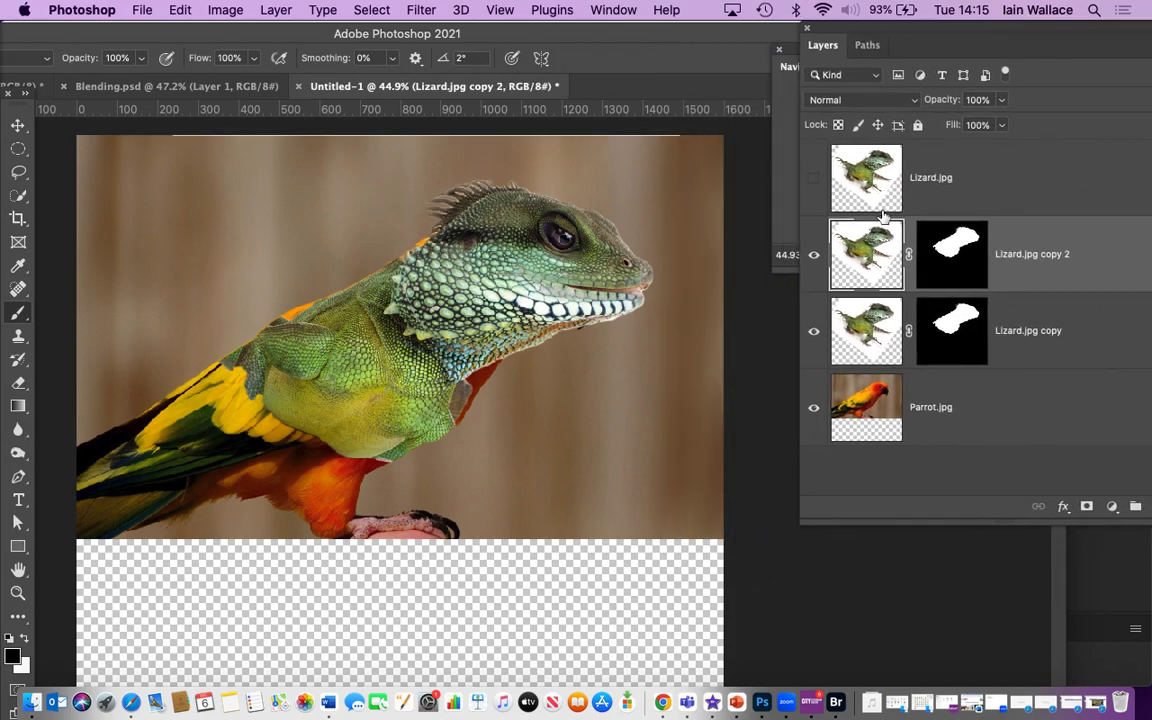
pyautogui.click(813, 254)
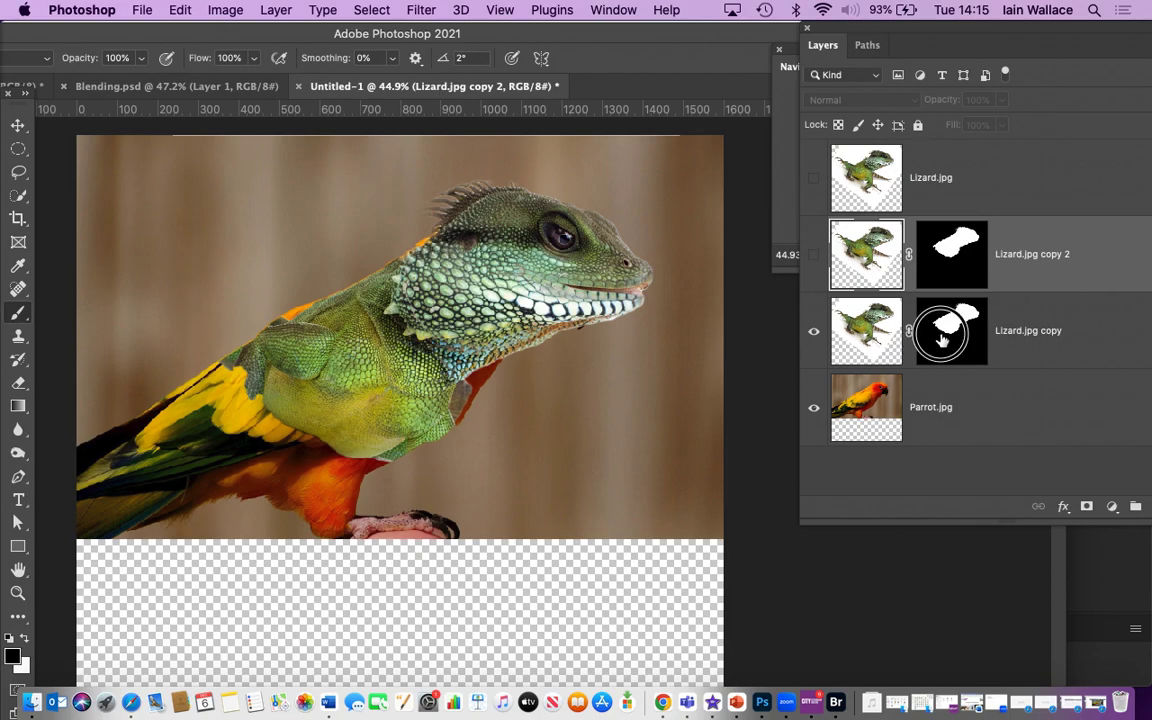
# Fade the lizard's lower body into the parrot's feathers by brushing soft black at 19% opacity on the visible lizard copy's mask.
pyautogui.click(845, 301)
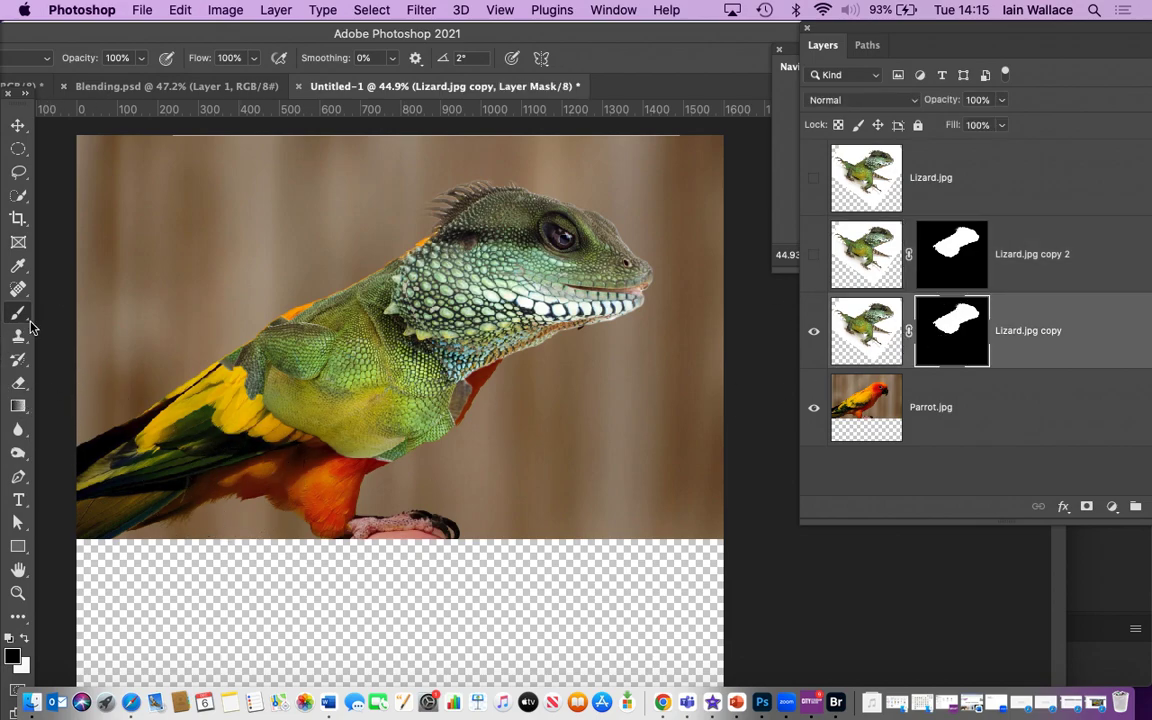
pyautogui.click(254, 57)
pyautogui.moveTo(140, 58); pyautogui.dragTo(72, 80)
pyautogui.moveTo(90, 36); pyautogui.dragTo(273, 33)
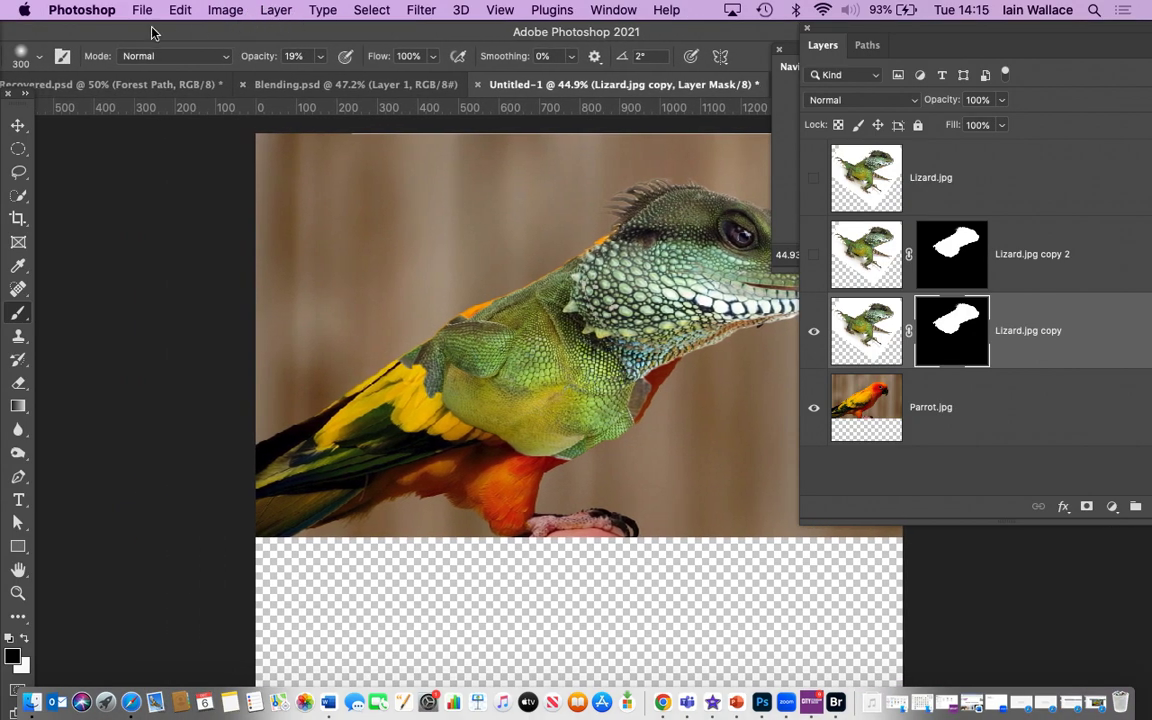
pyautogui.click(38, 56)
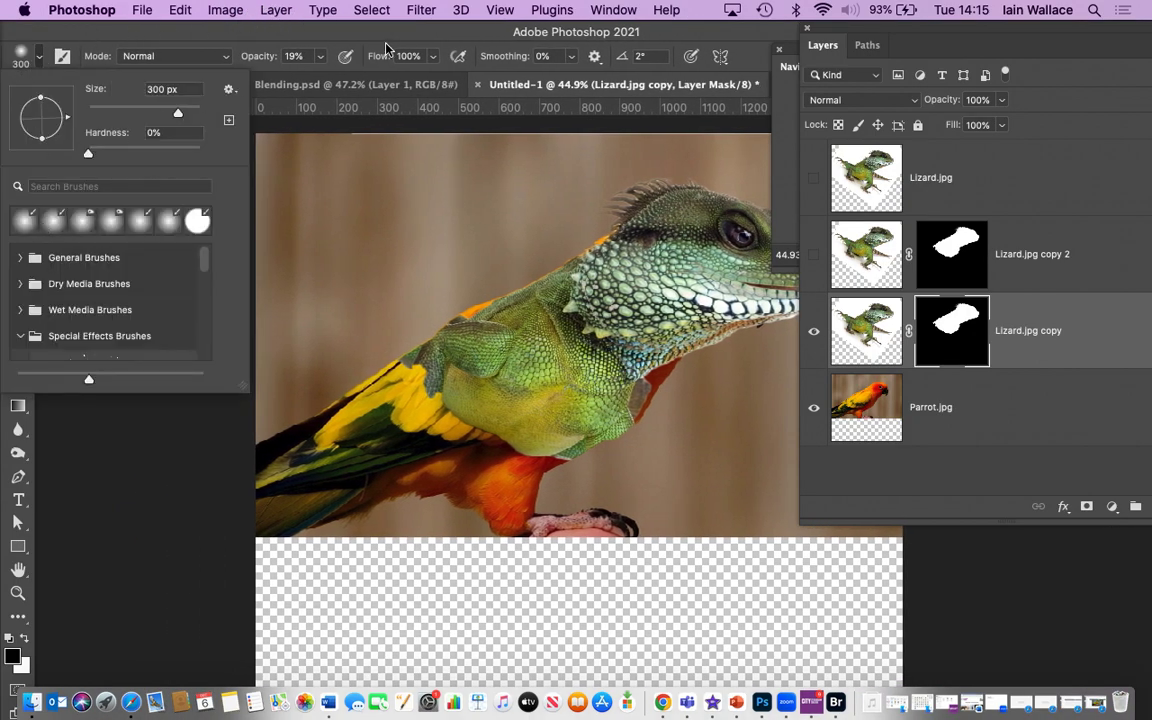
pyautogui.click(347, 40)
pyautogui.moveTo(376, 346)
pyautogui.mouseDown()
pyautogui.moveTo(357, 370)
pyautogui.moveTo(530, 525)
pyautogui.moveTo(442, 303)
pyautogui.moveTo(235, 498)
pyautogui.moveTo(450, 278)
pyautogui.moveTo(432, 442)
pyautogui.moveTo(257, 527)
pyautogui.moveTo(443, 467)
pyautogui.moveTo(527, 476)
pyautogui.moveTo(527, 505)
pyautogui.moveTo(540, 476)
pyautogui.moveTo(183, 532)
pyautogui.mouseUp()
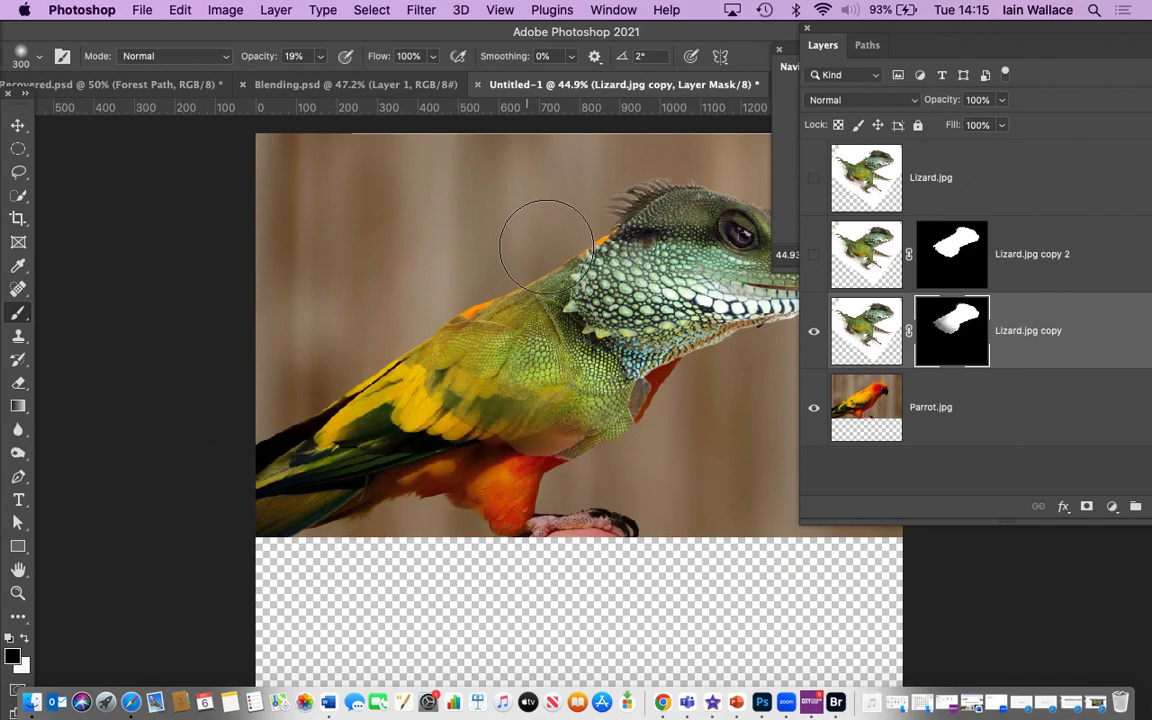
pyautogui.moveTo(466, 321); pyautogui.dragTo(217, 483)
pyautogui.moveTo(417, 483)
pyautogui.mouseDown()
pyautogui.moveTo(624, 427)
pyautogui.moveTo(522, 498)
pyautogui.mouseUp()
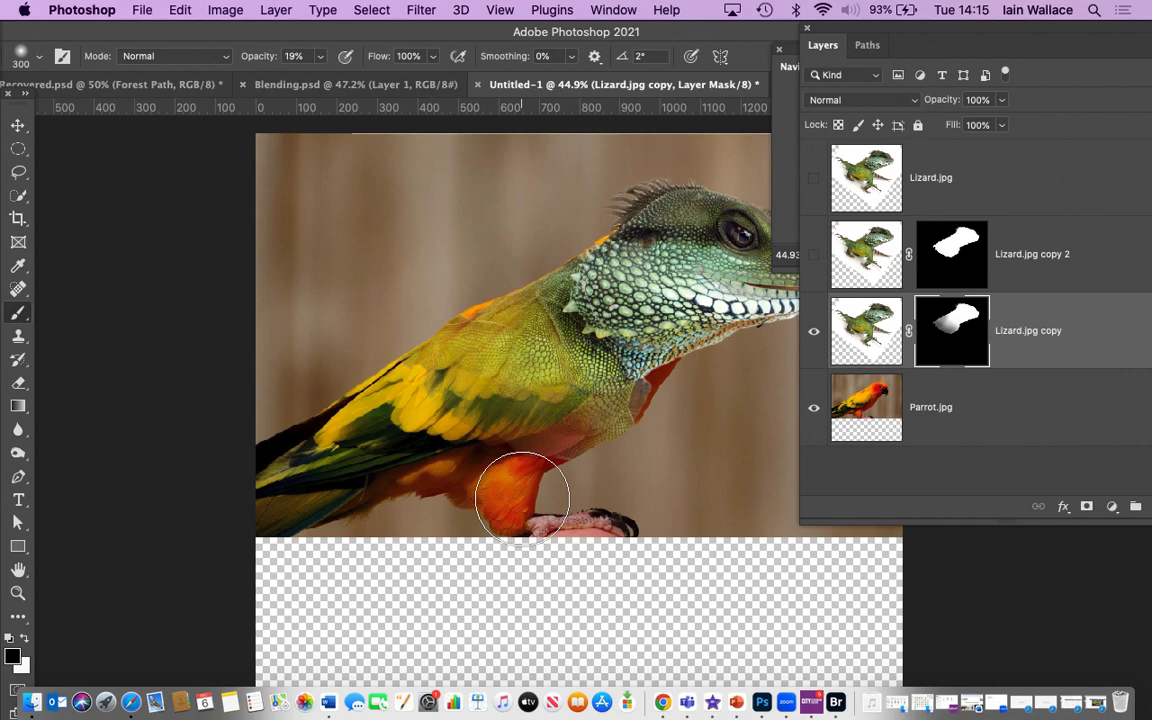
pyautogui.moveTo(522, 498)
pyautogui.mouseDown()
pyautogui.moveTo(599, 494)
pyautogui.moveTo(646, 434)
pyautogui.moveTo(591, 507)
pyautogui.mouseUp()
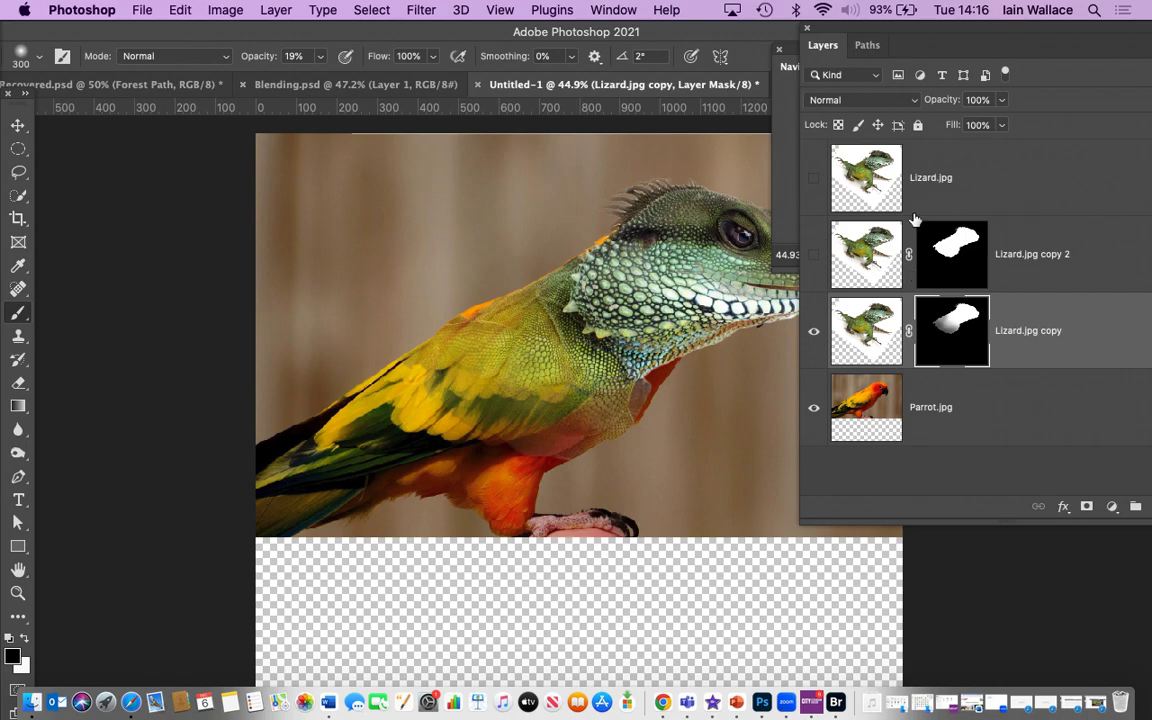
# Show the original lizard layer and lasso a patch of scaly skin across its shoulder.
pyautogui.click(815, 177)
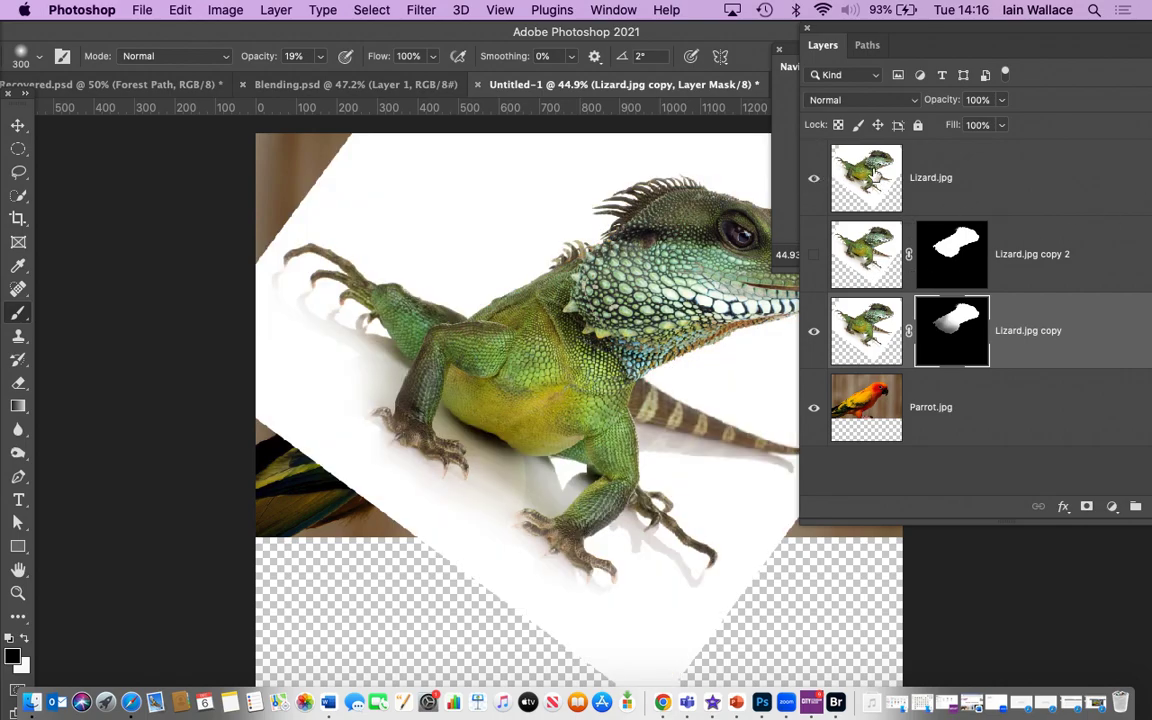
pyautogui.click(873, 172)
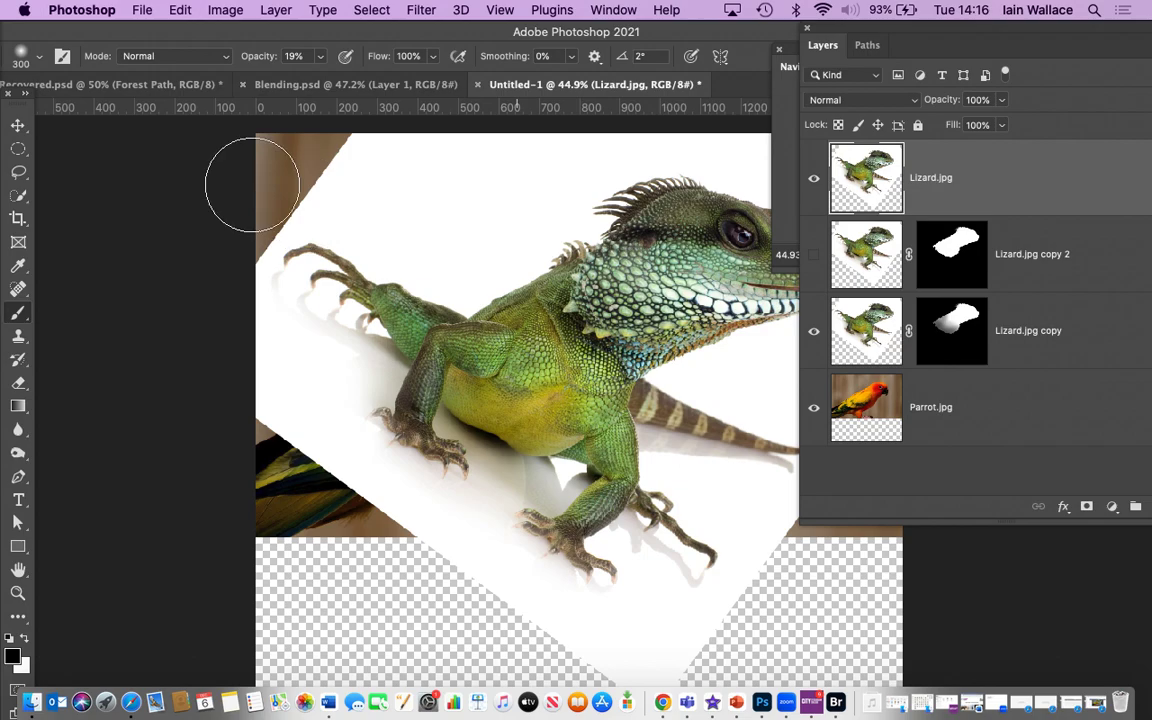
pyautogui.click(18, 169)
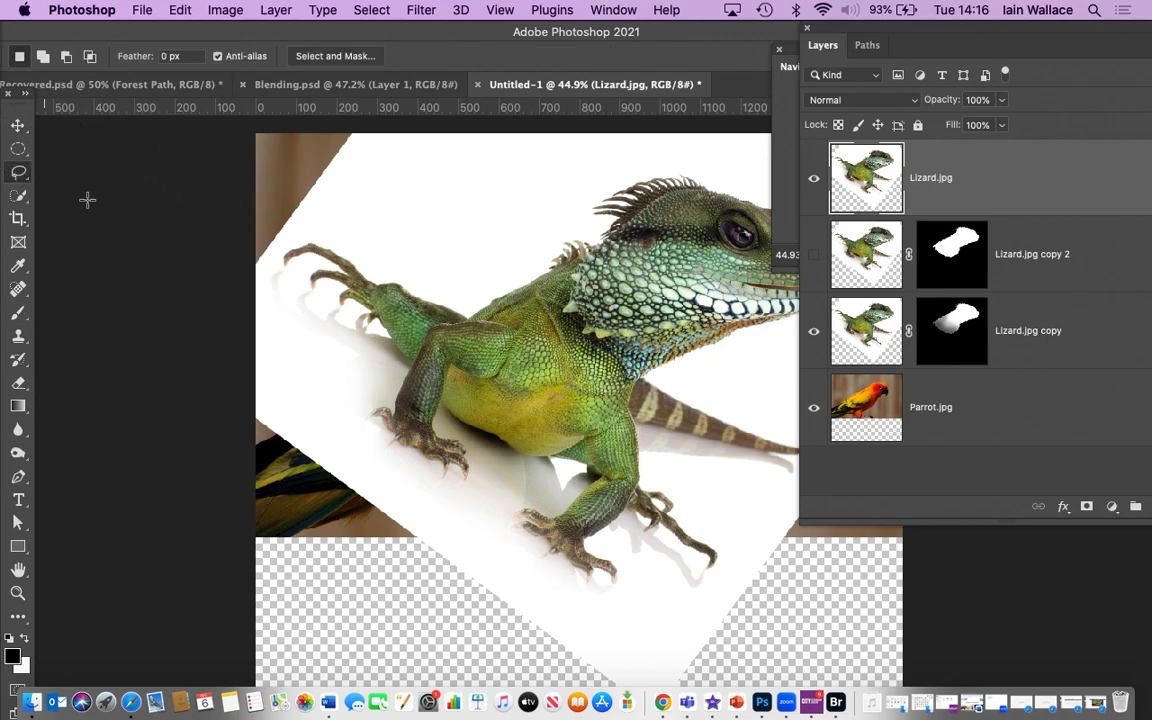
pyautogui.moveTo(560, 332)
pyautogui.mouseDown()
pyautogui.moveTo(571, 327)
pyautogui.moveTo(496, 327)
pyautogui.moveTo(465, 365)
pyautogui.moveTo(609, 386)
pyautogui.moveTo(597, 342)
pyautogui.moveTo(558, 334)
pyautogui.mouseUp()
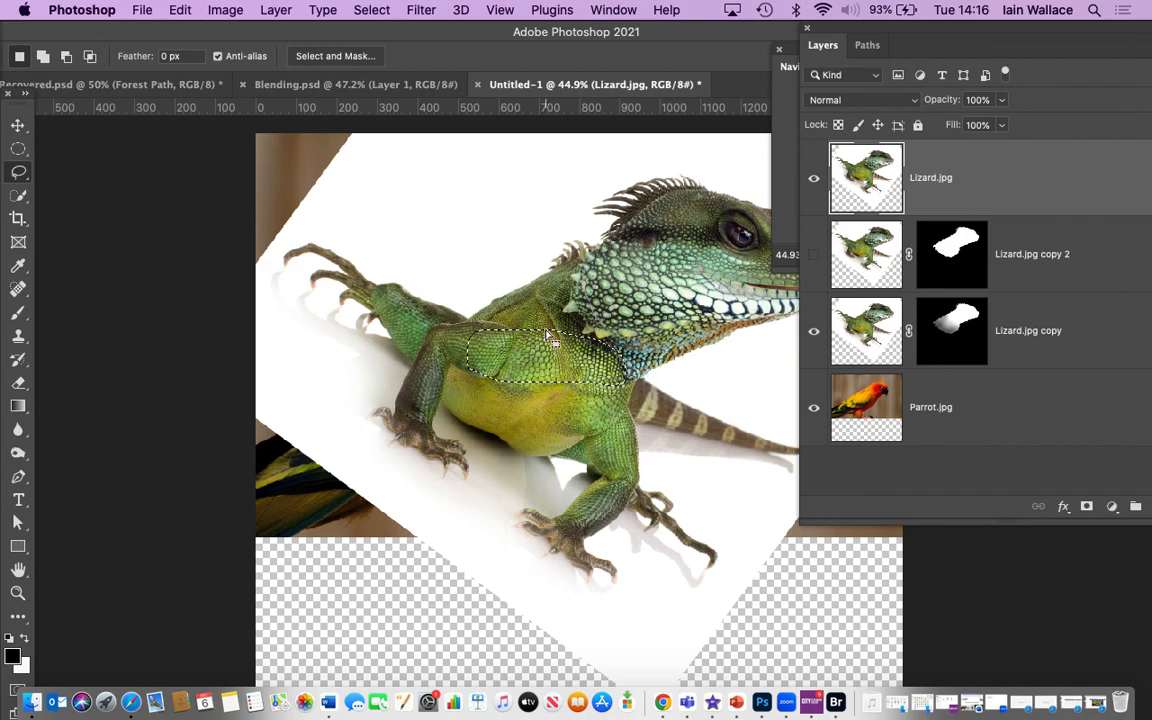
# Copy the selected skin patch, paste it onto a new layer, and hide the original lizard layer.
pyautogui.click(192, 12)
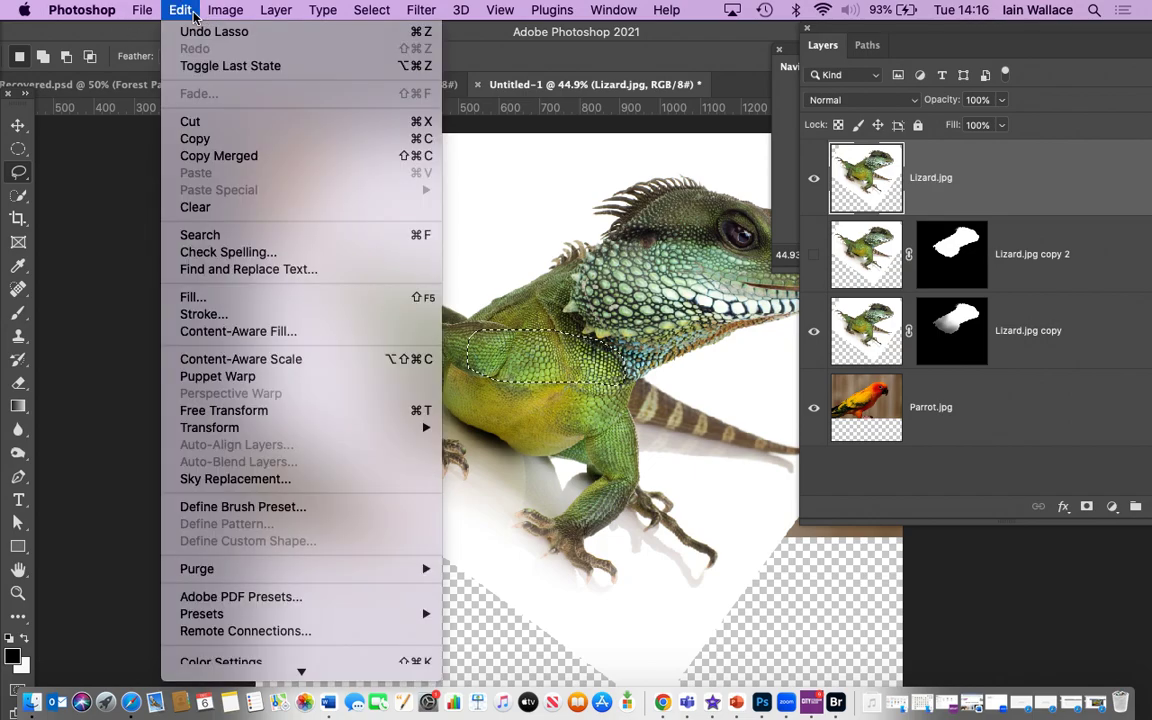
pyautogui.click(200, 140)
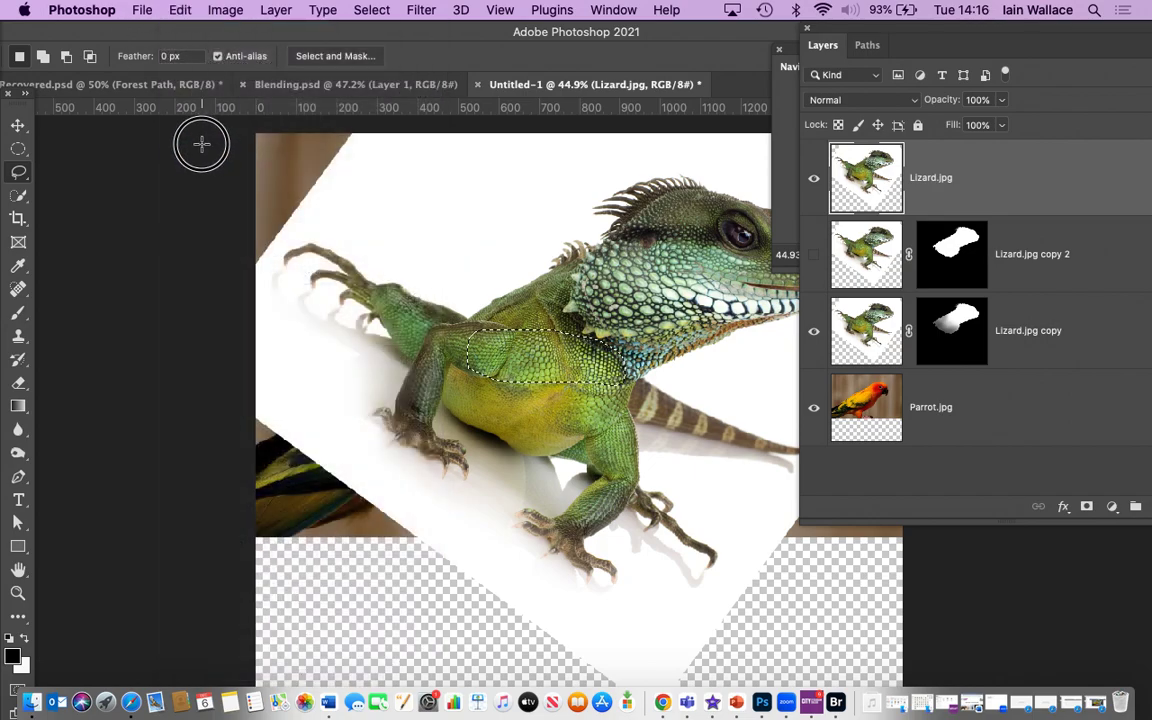
pyautogui.click(172, 12)
pyautogui.click(219, 147)
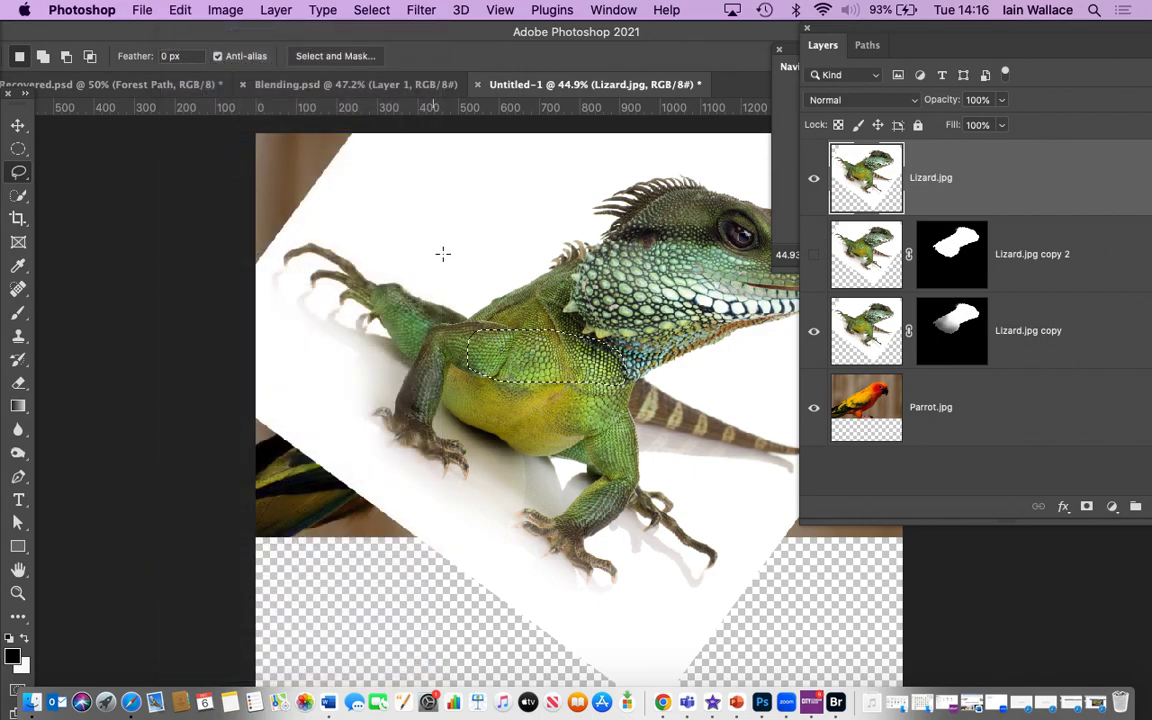
pyautogui.click(182, 10)
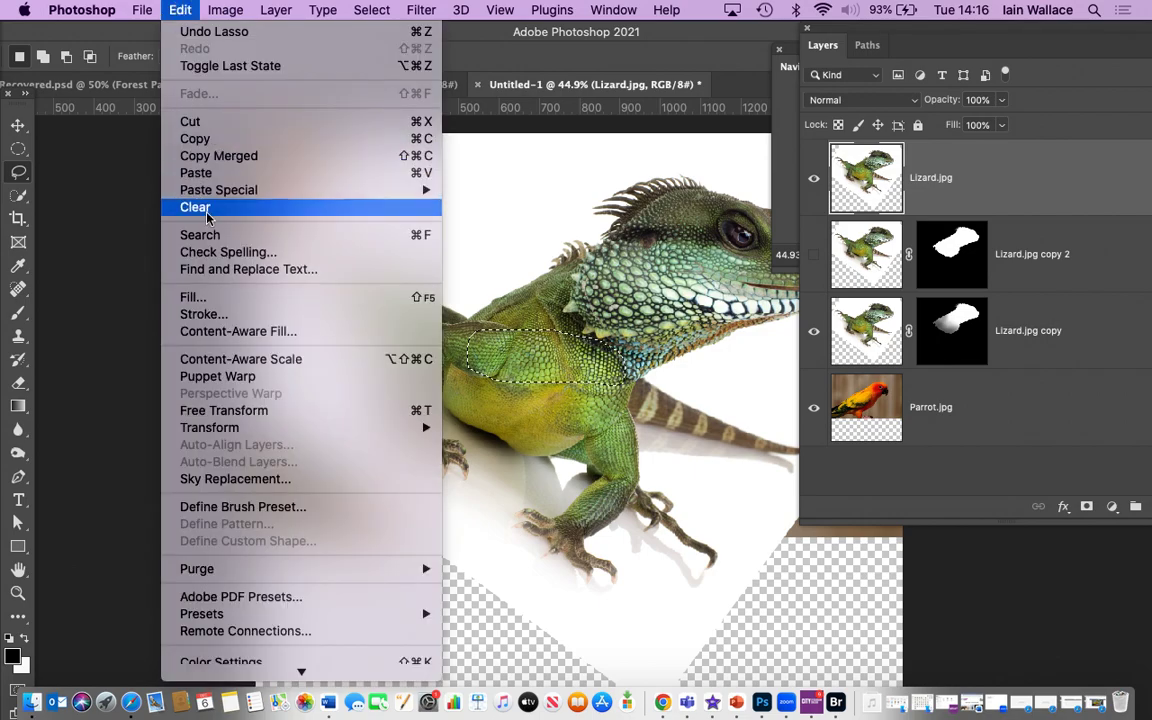
pyautogui.click(197, 177)
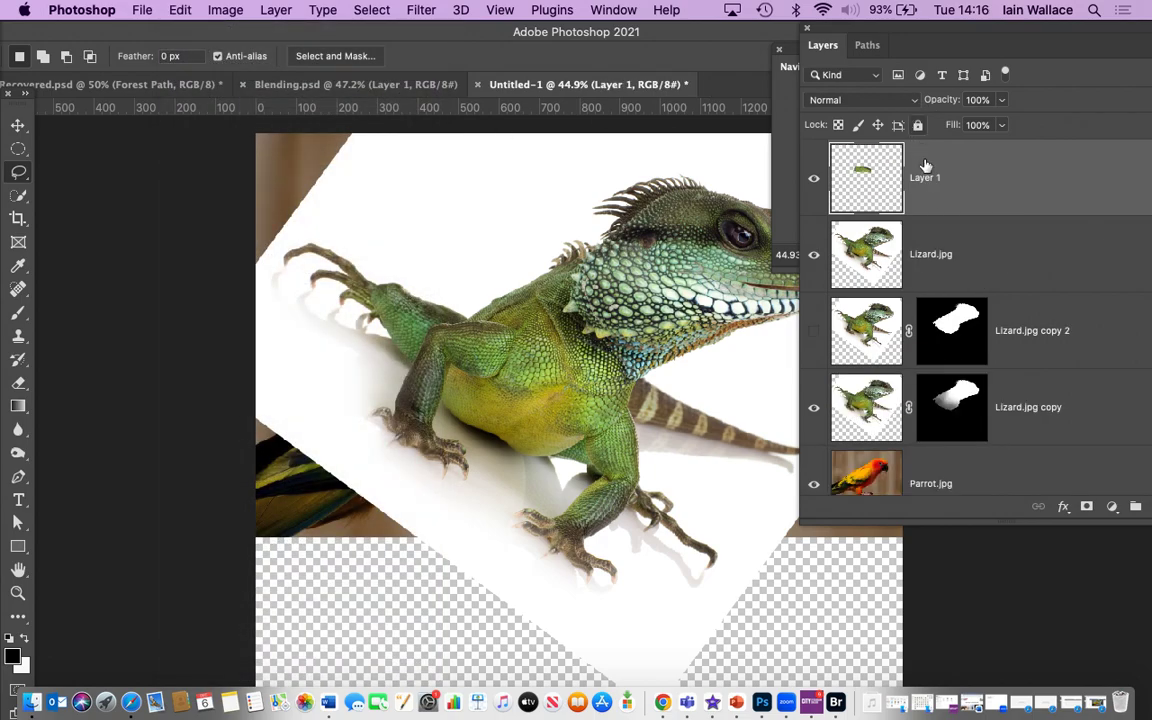
pyautogui.click(816, 262)
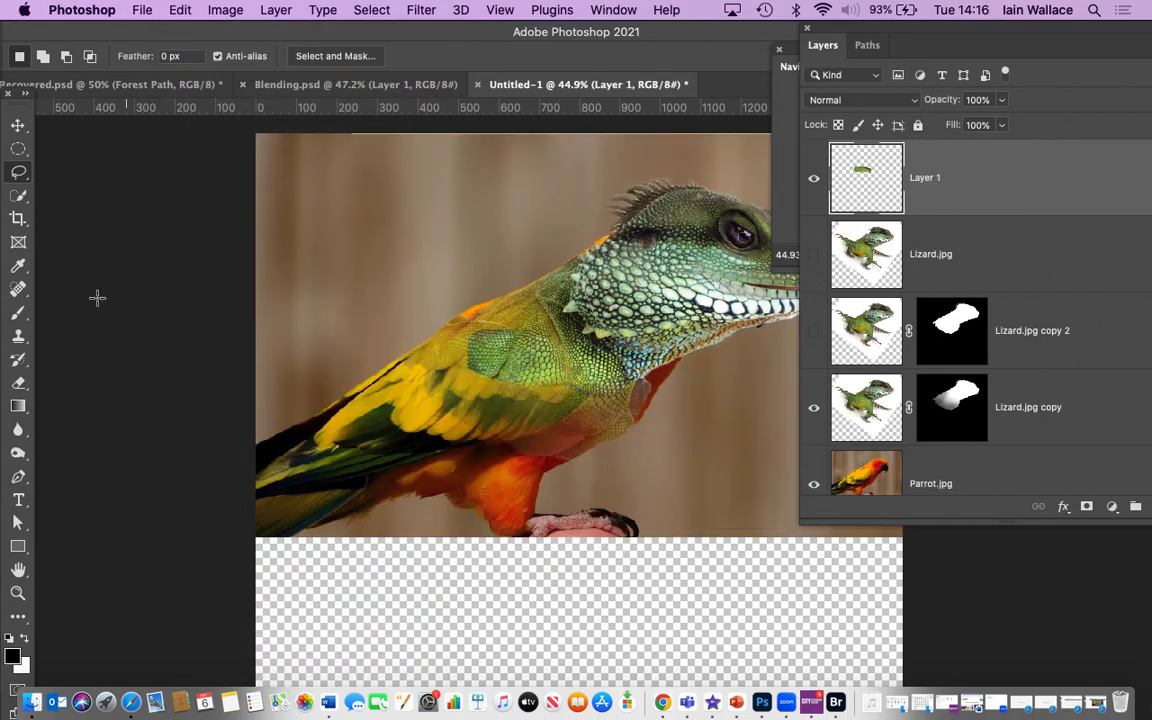
# Place the pasted skin patch along the upper edge of the hybrid's back and rotate it to about -37.4°.
pyautogui.click(18, 125)
pyautogui.moveTo(571, 358); pyautogui.dragTo(382, 451)
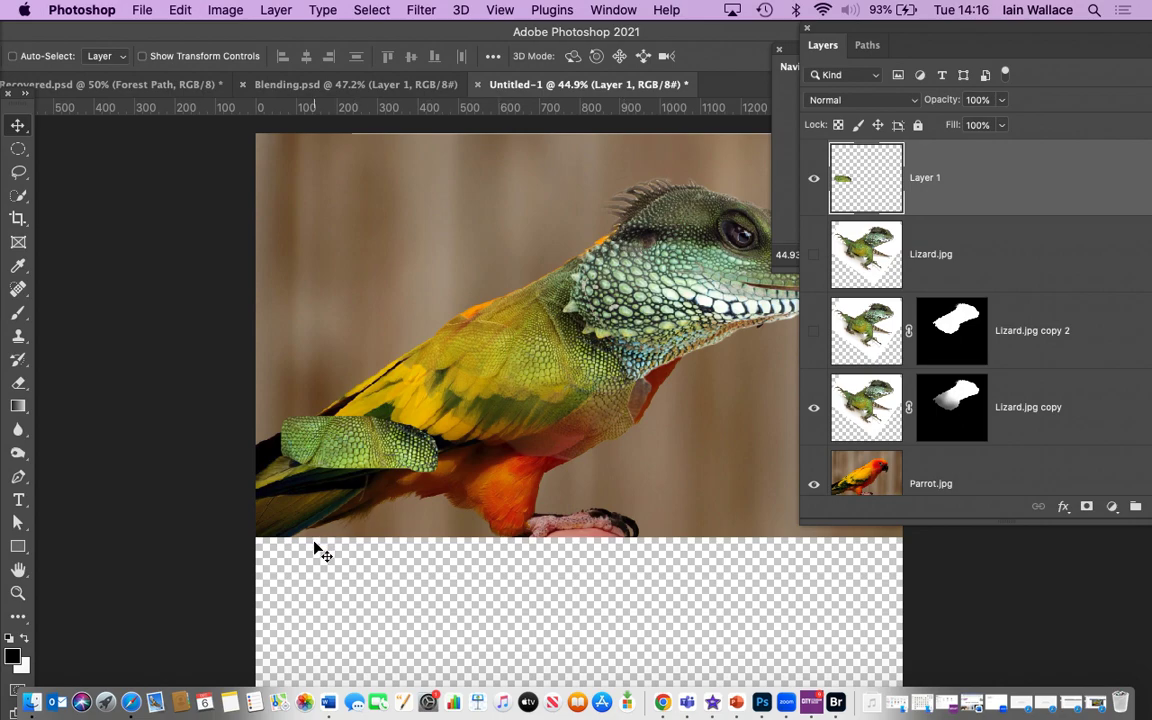
pyautogui.click(181, 11)
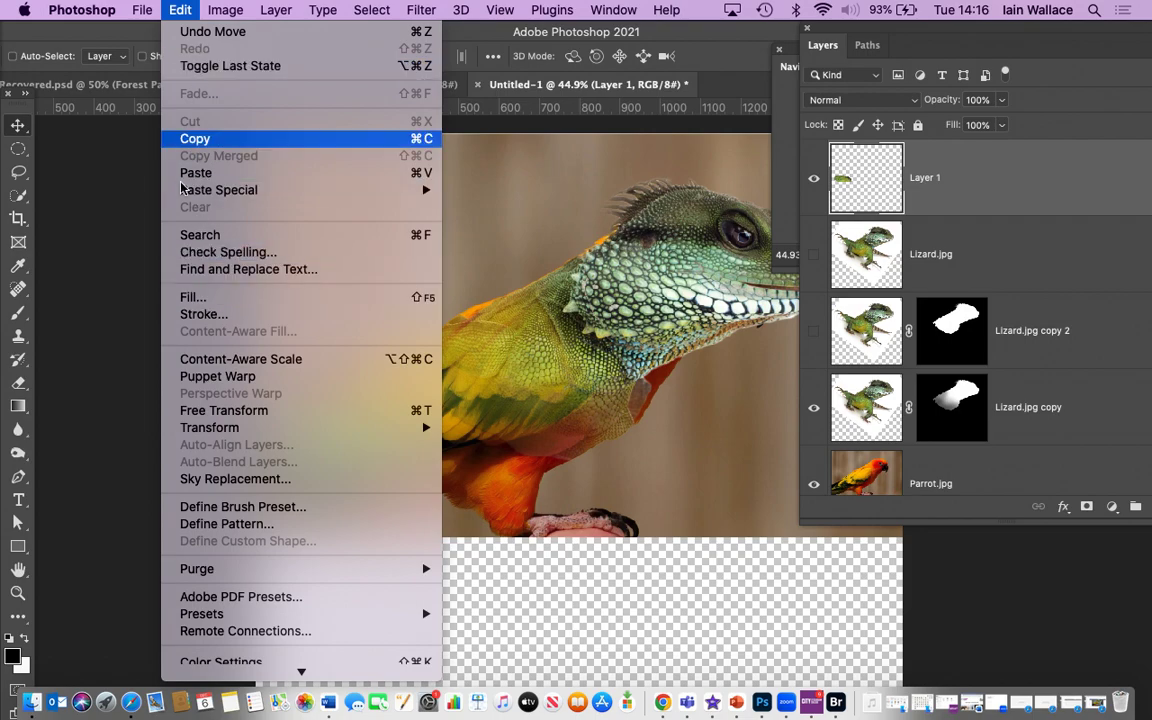
pyautogui.moveTo(235, 427)
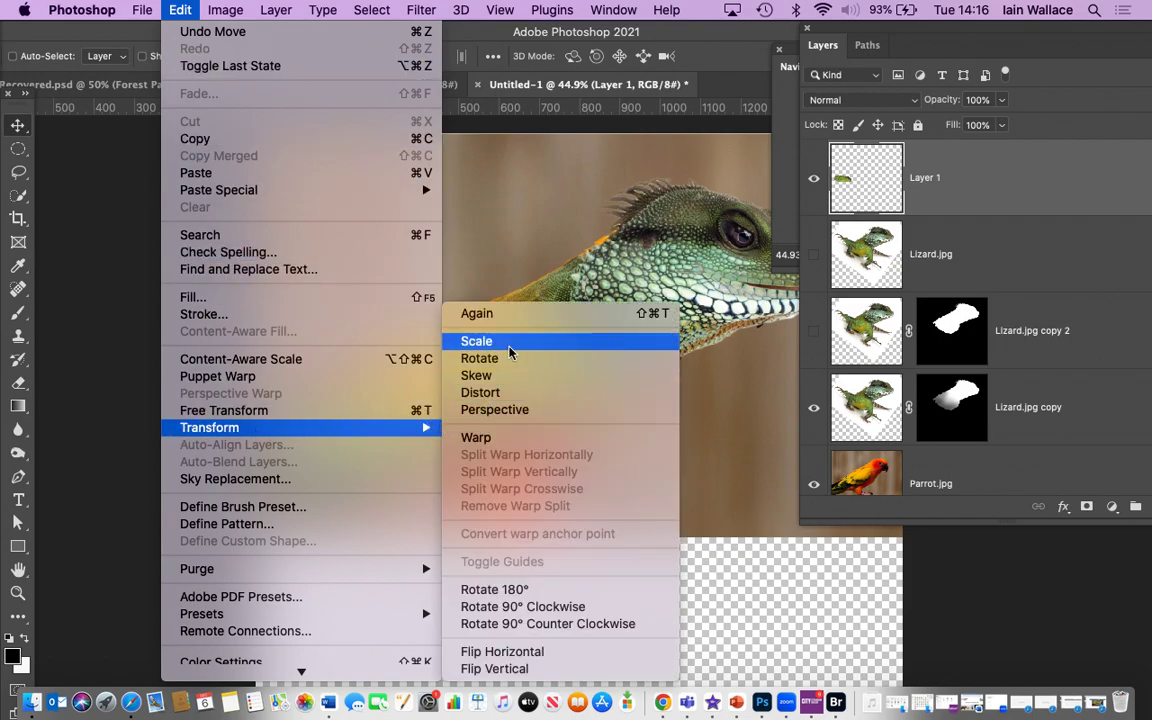
pyautogui.click(485, 358)
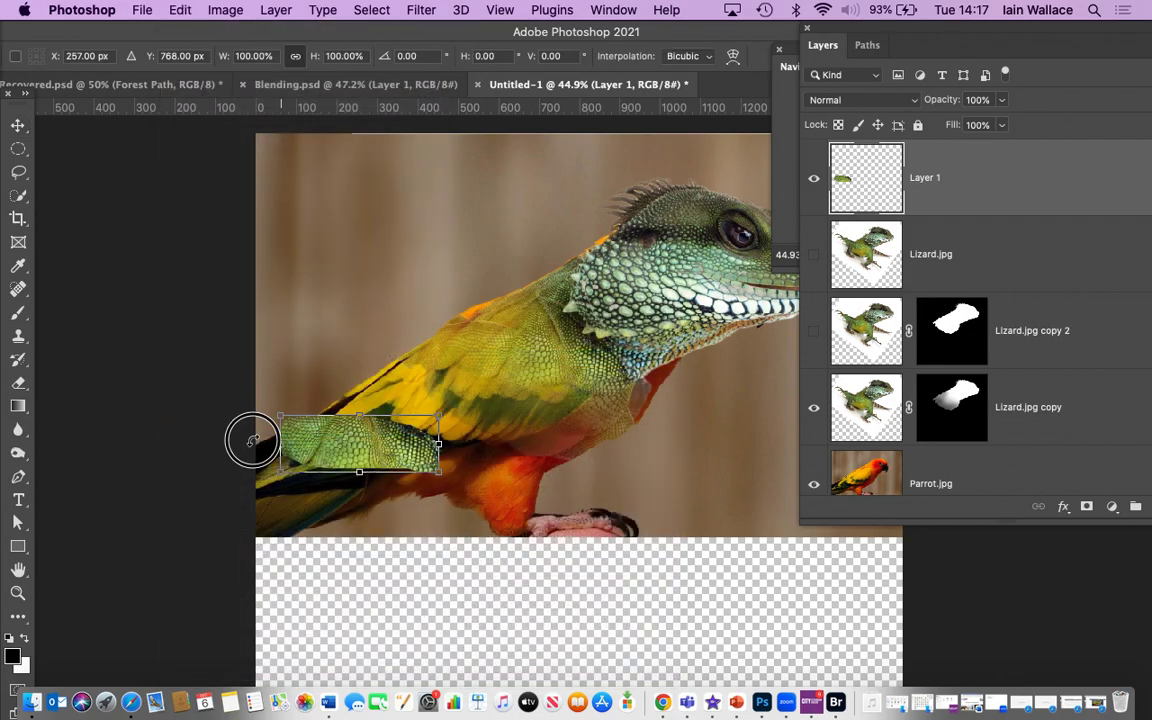
pyautogui.moveTo(250, 437); pyautogui.dragTo(491, 292)
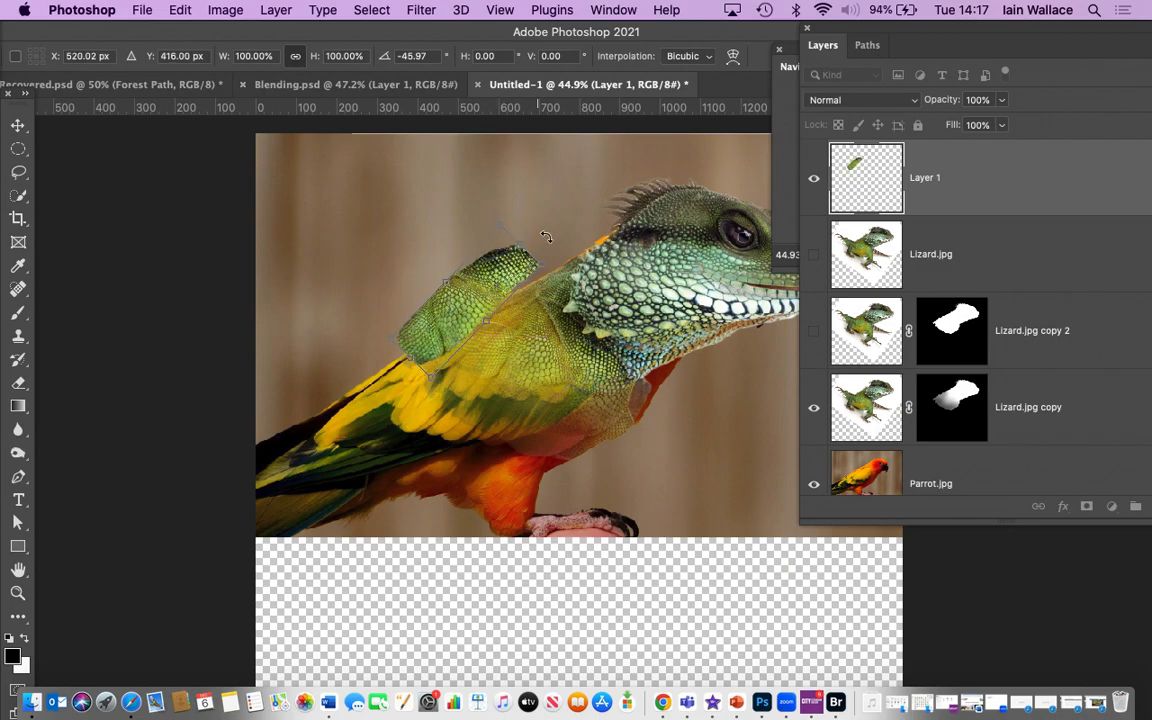
pyautogui.moveTo(537, 213); pyautogui.dragTo(554, 229)
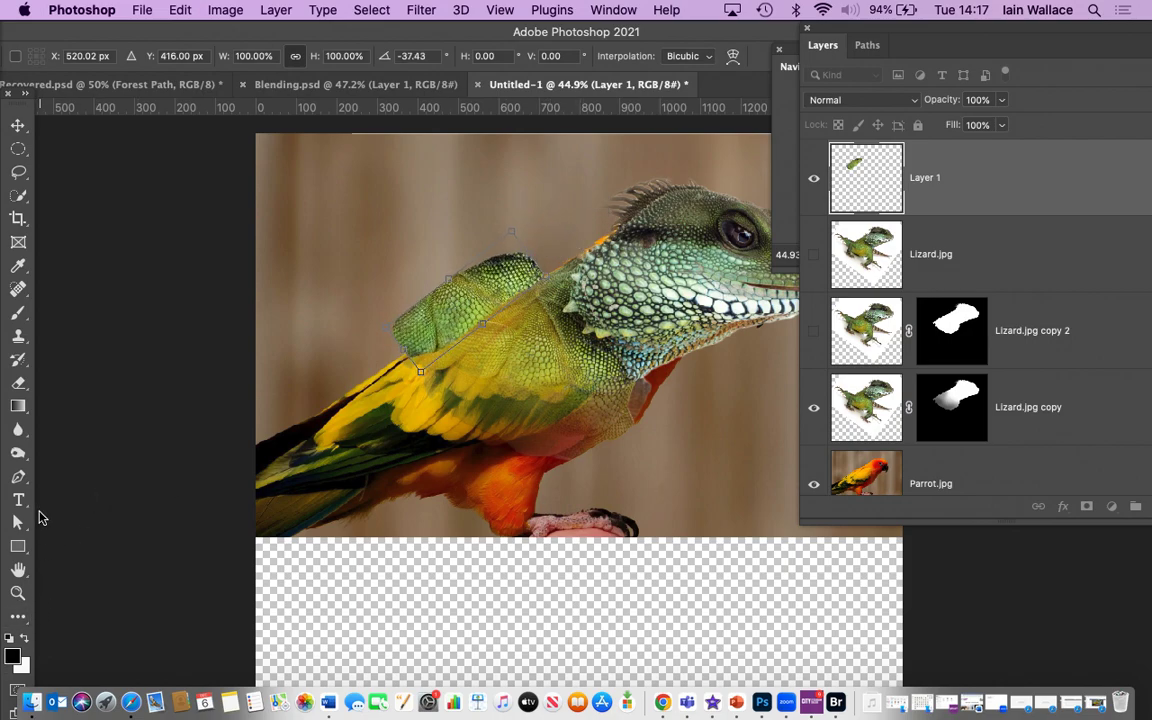
pyautogui.press('Return')
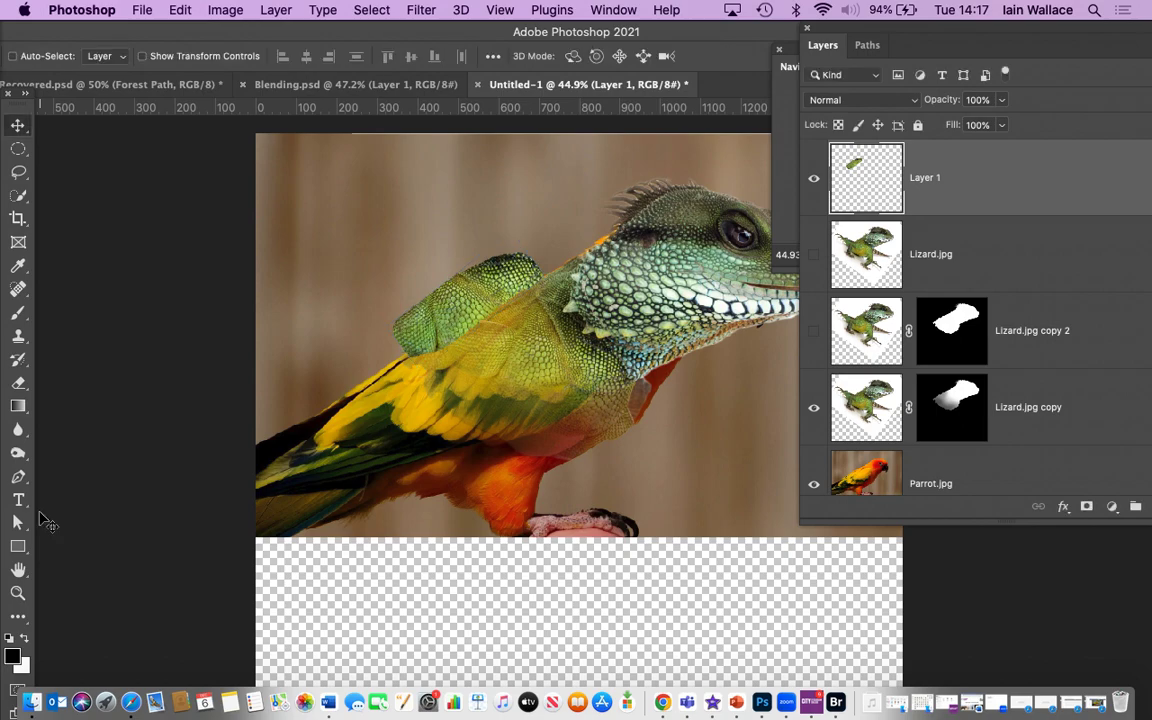
# Duplicate the rotated skin patch layer twice and hide both duplicates.
pyautogui.moveTo(1011, 216); pyautogui.dragTo(1062, 189)
pyautogui.moveTo(1064, 47); pyautogui.dragTo(926, 56)
pyautogui.moveTo(900, 193); pyautogui.dragTo(1023, 516)
pyautogui.moveTo(878, 161); pyautogui.dragTo(1023, 515)
pyautogui.click(676, 263)
pyautogui.click(678, 187)
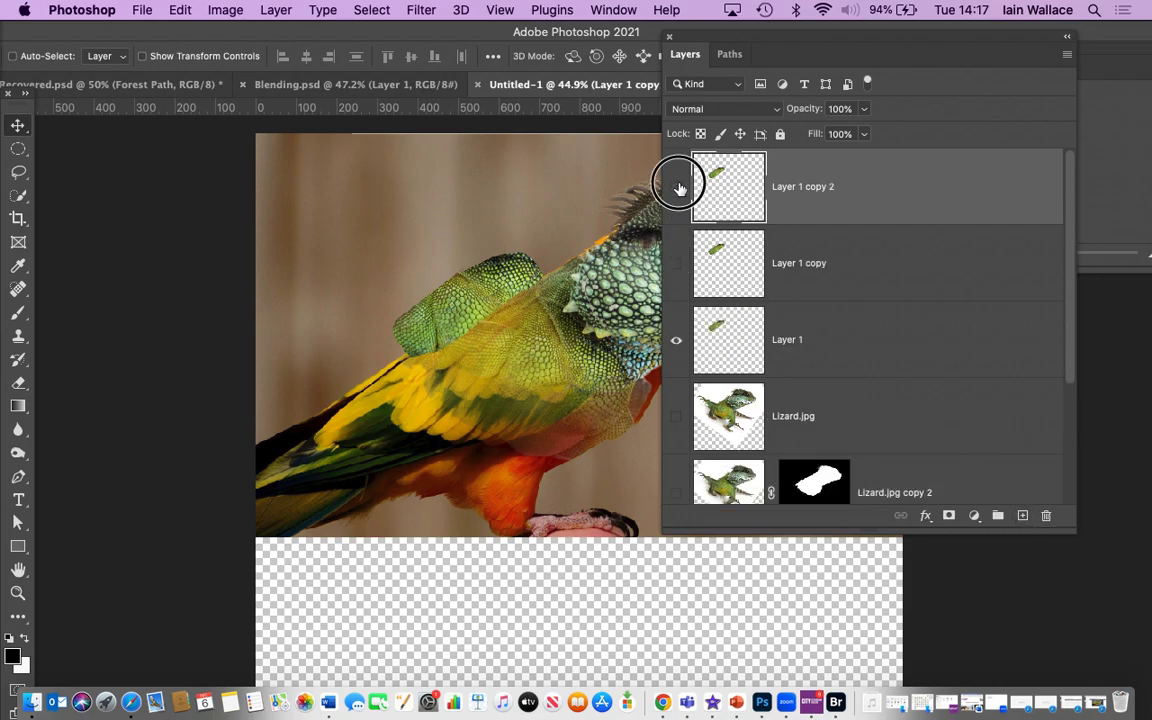
pyautogui.moveTo(886, 42); pyautogui.dragTo(1143, 33)
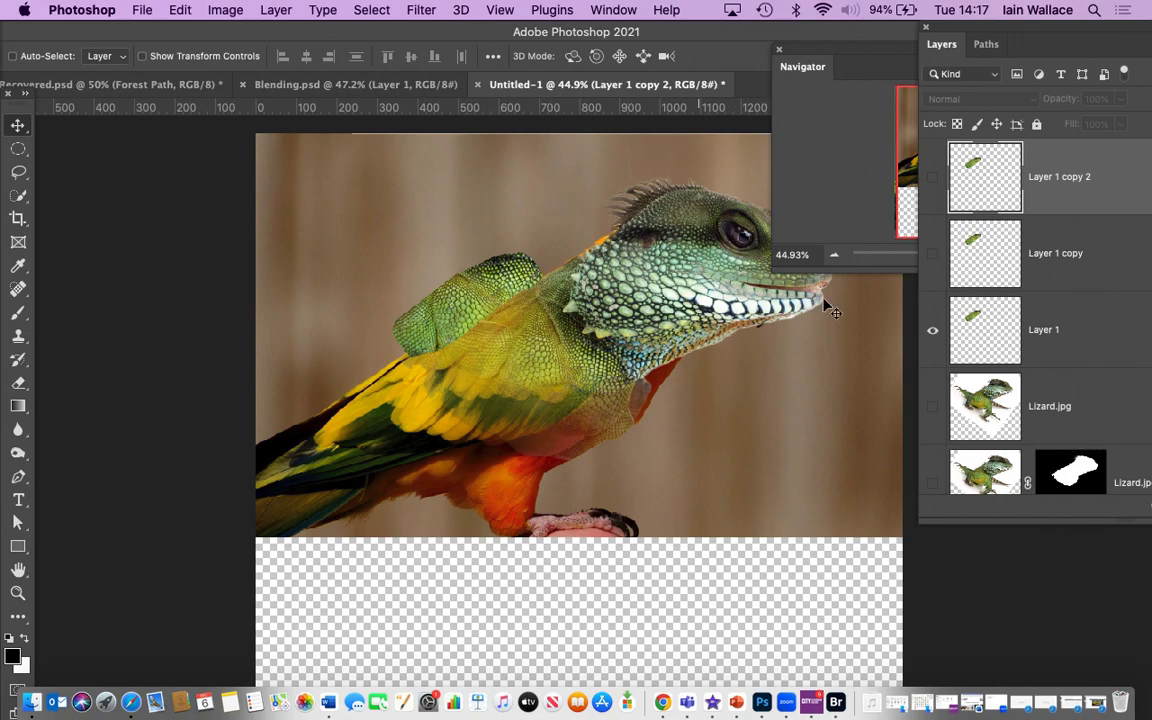
# Load the saved "parrot outline" channel of Untitled-1 as a new selection.
pyautogui.scroll(-5, 1083, 402)
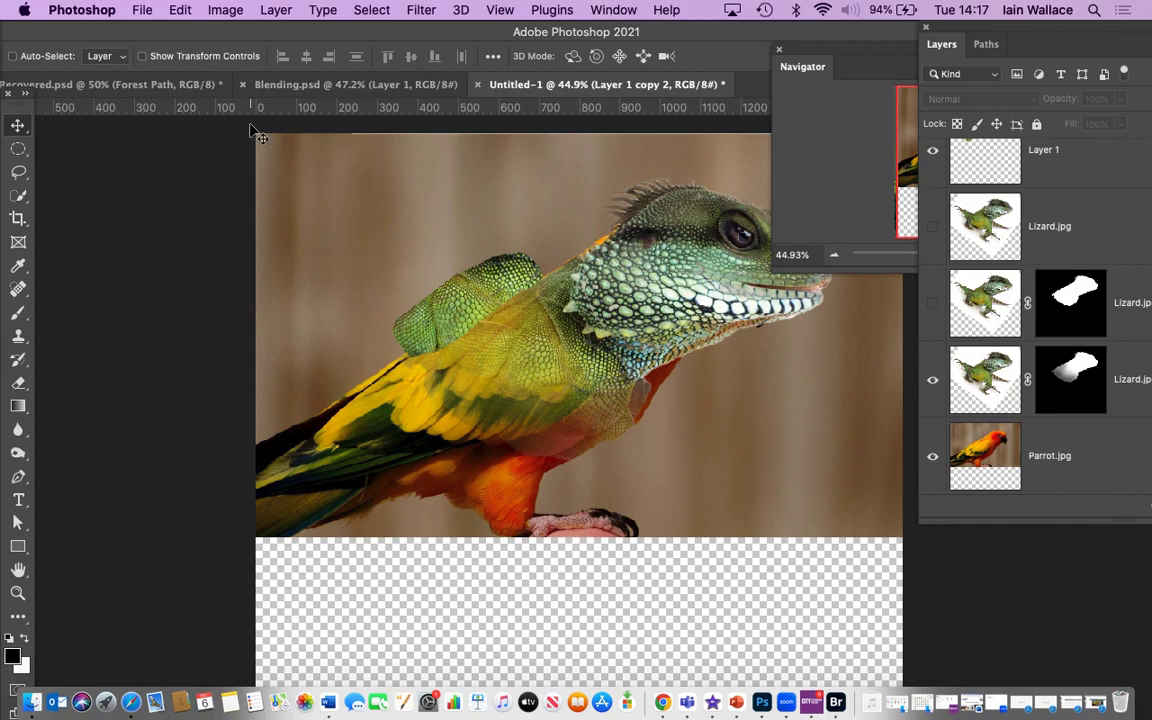
pyautogui.click(371, 12)
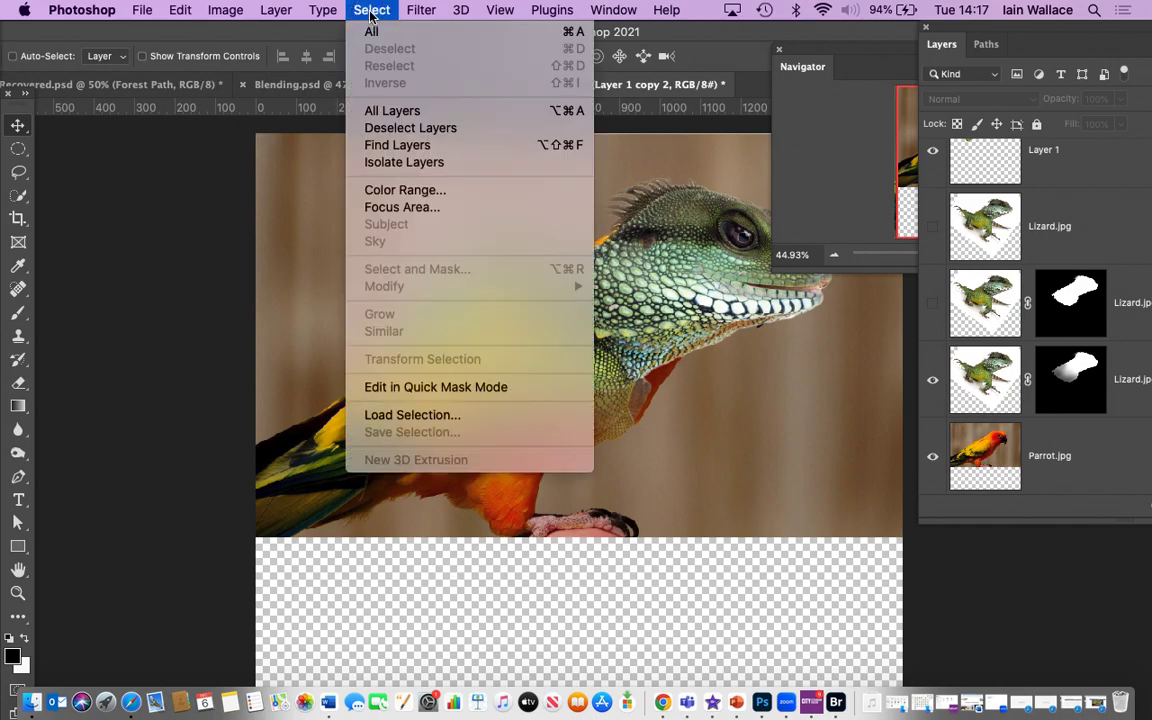
pyautogui.click(438, 416)
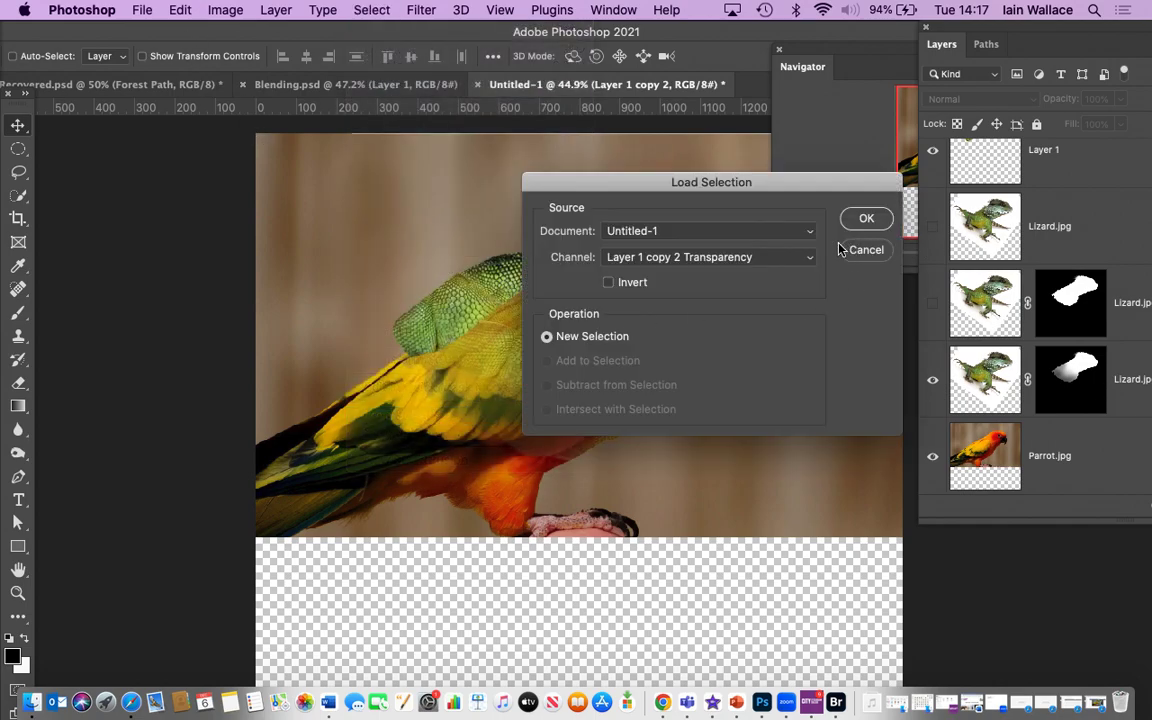
pyautogui.click(810, 258)
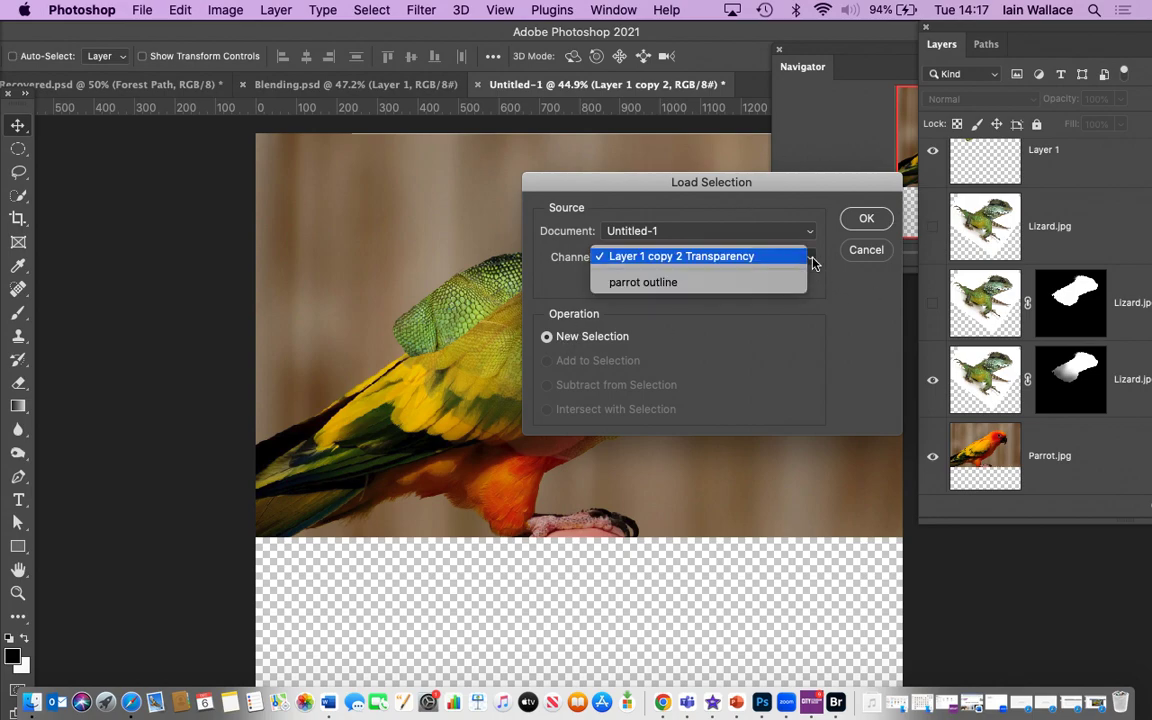
pyautogui.click(727, 288)
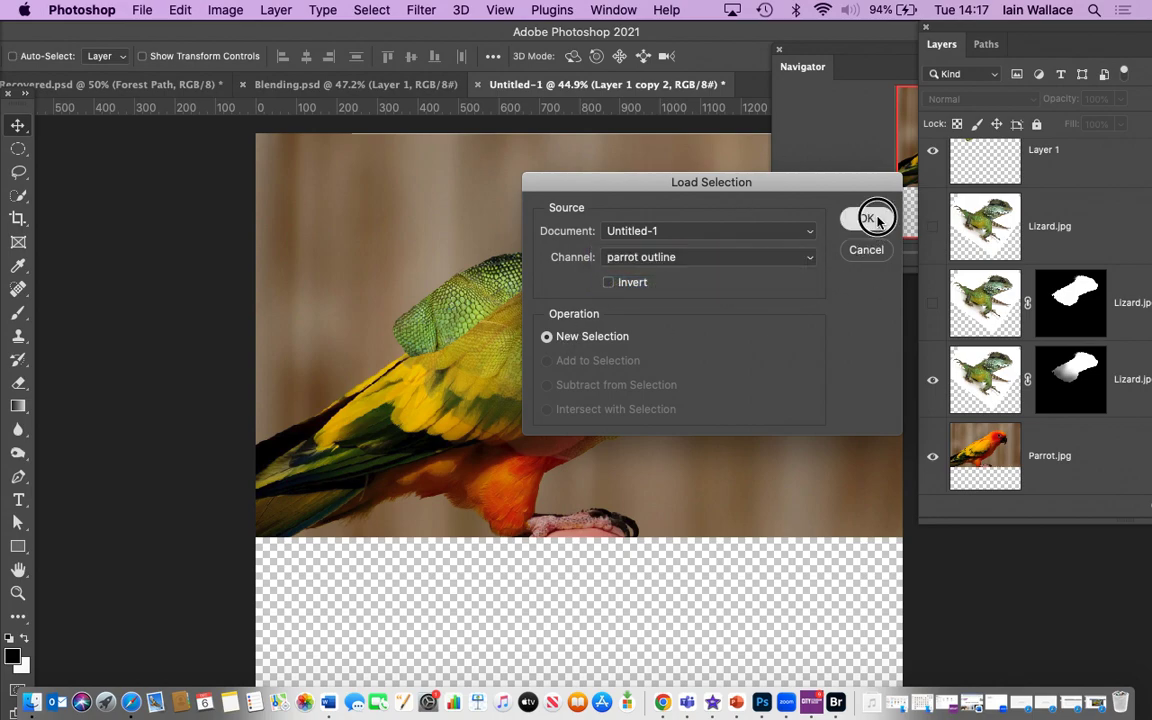
pyautogui.click(868, 219)
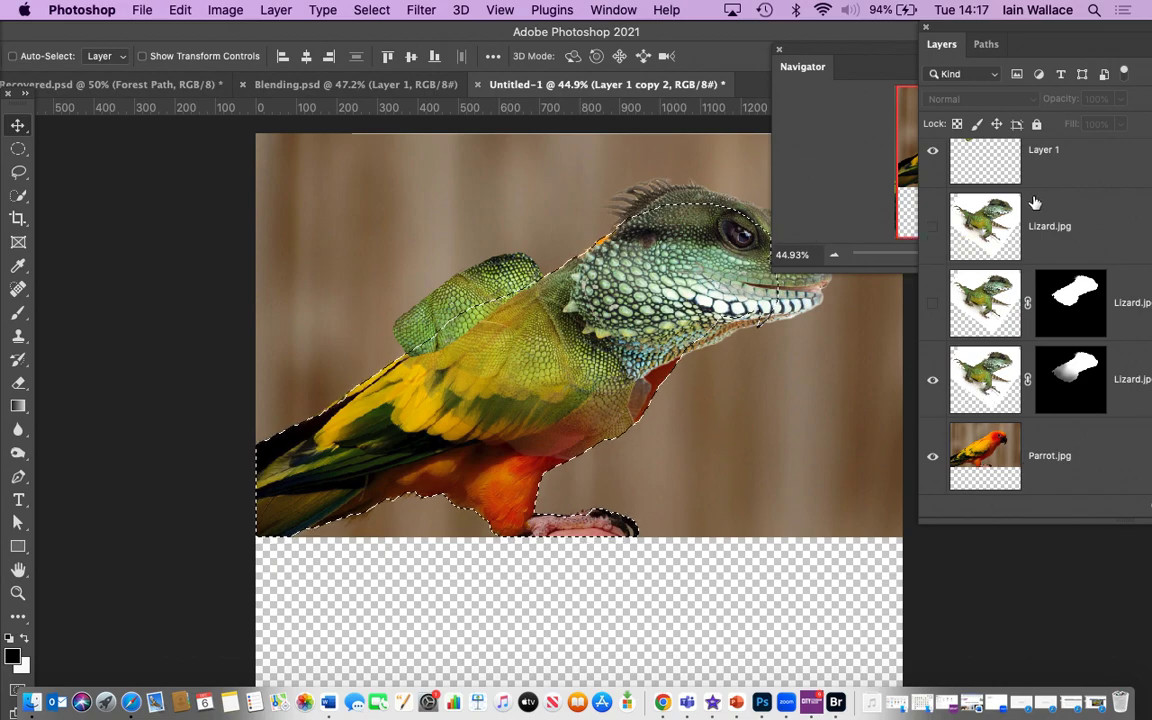
# Add a layer mask to Layer 1 from the parrot outline selection, trimming the skin patch along the back.
pyautogui.click(1083, 37)
pyautogui.moveTo(1083, 37); pyautogui.dragTo(828, 38)
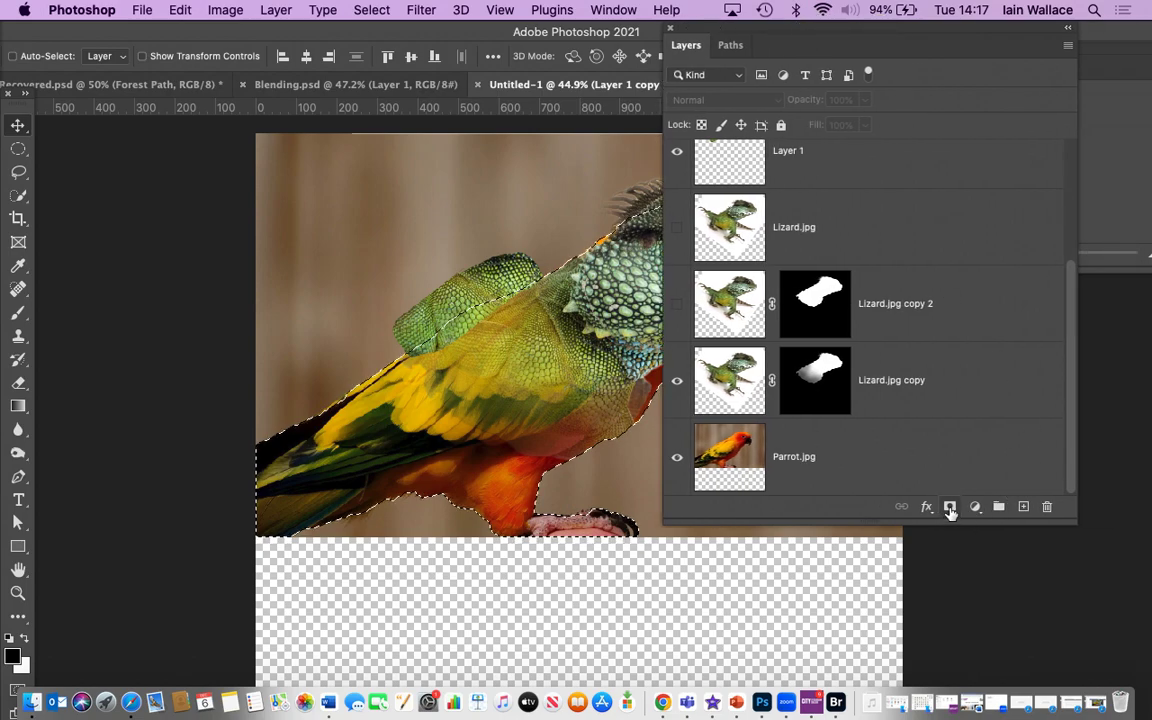
pyautogui.click(950, 507)
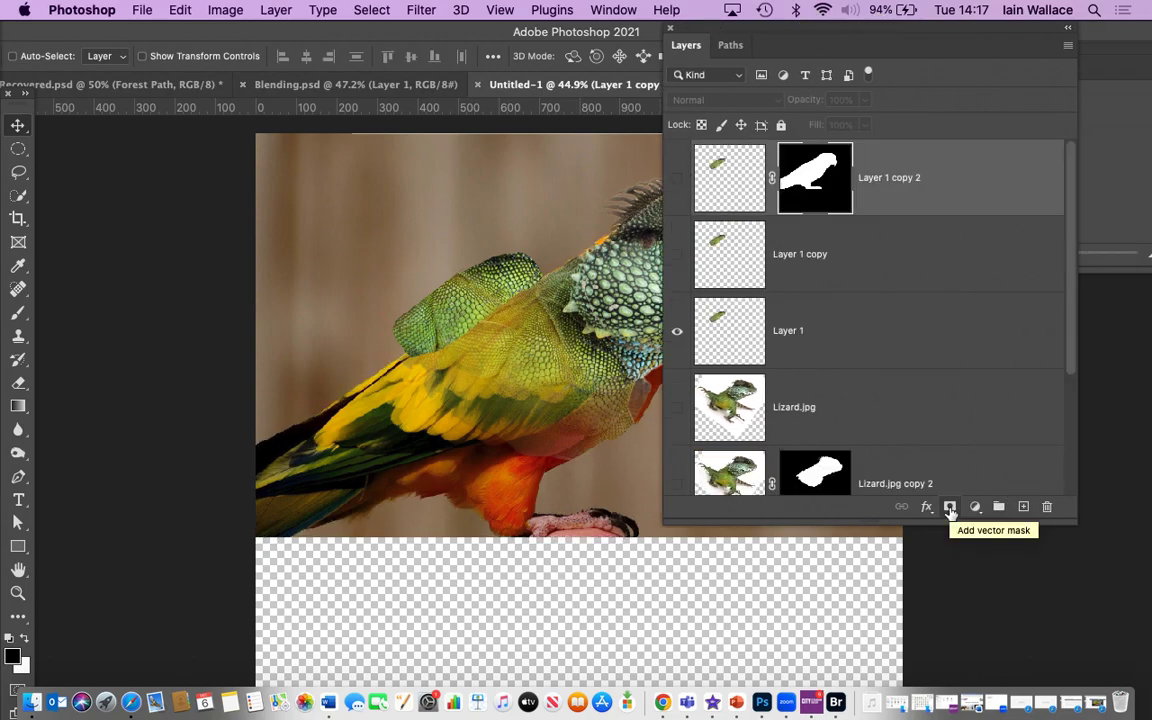
pyautogui.press('super+z')
pyautogui.click(832, 331)
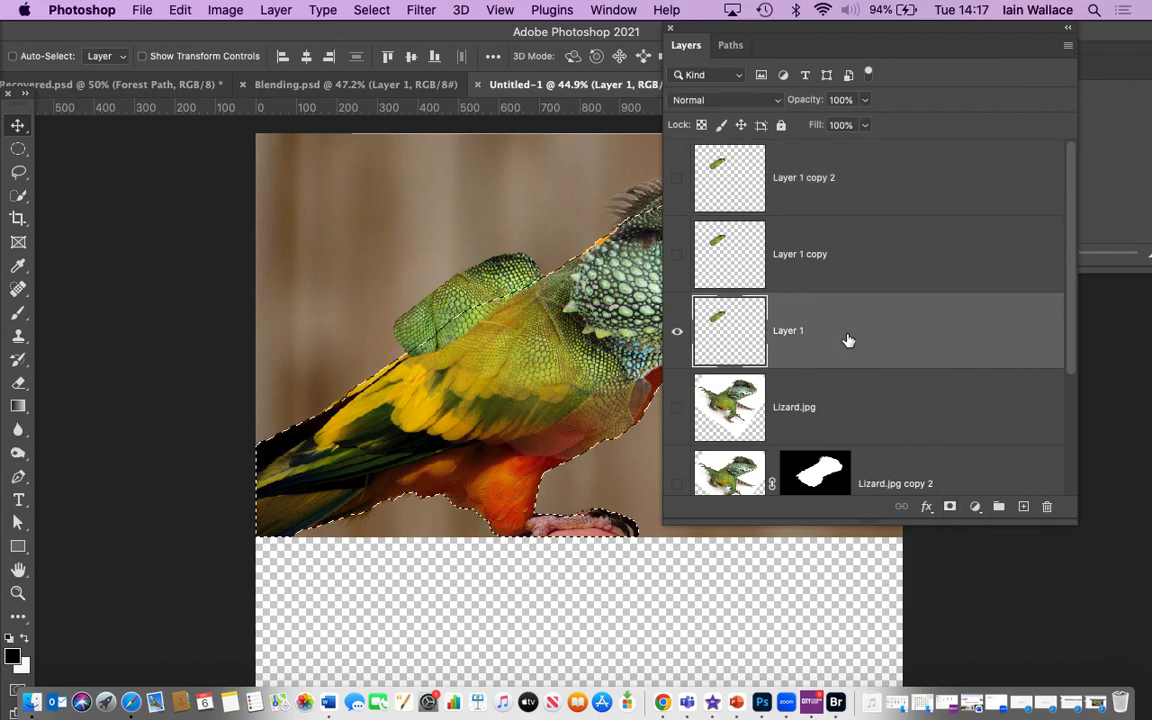
pyautogui.click(950, 508)
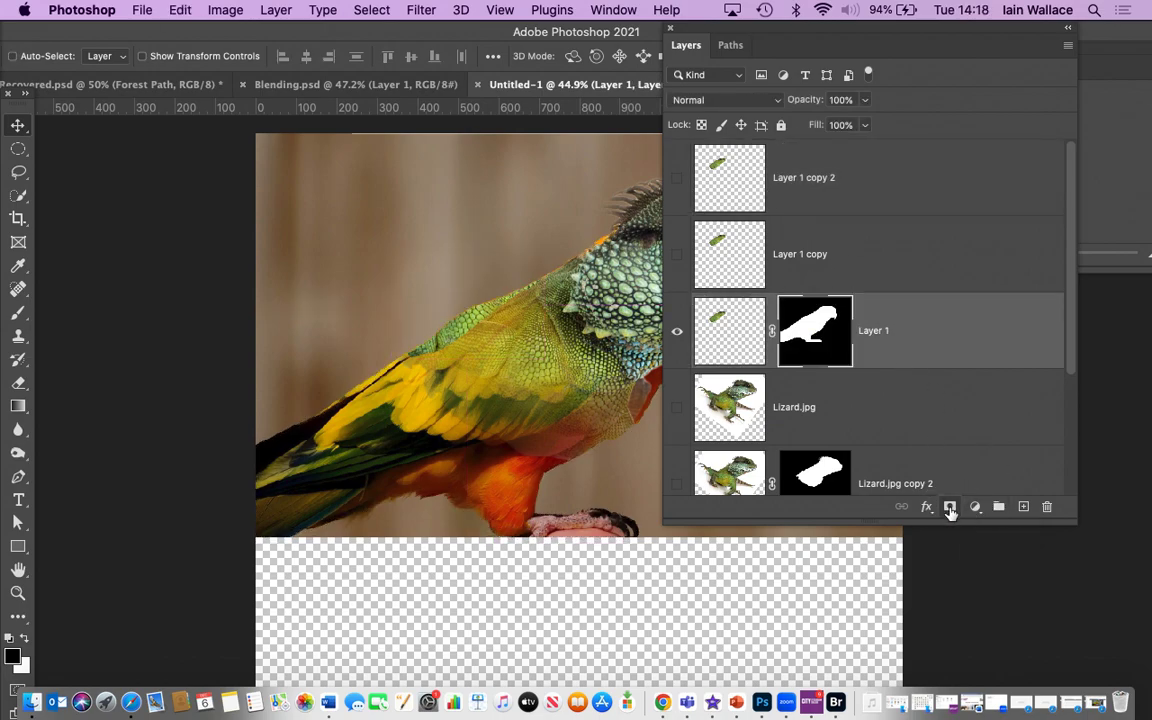
pyautogui.moveTo(932, 48); pyautogui.dragTo(1084, 48)
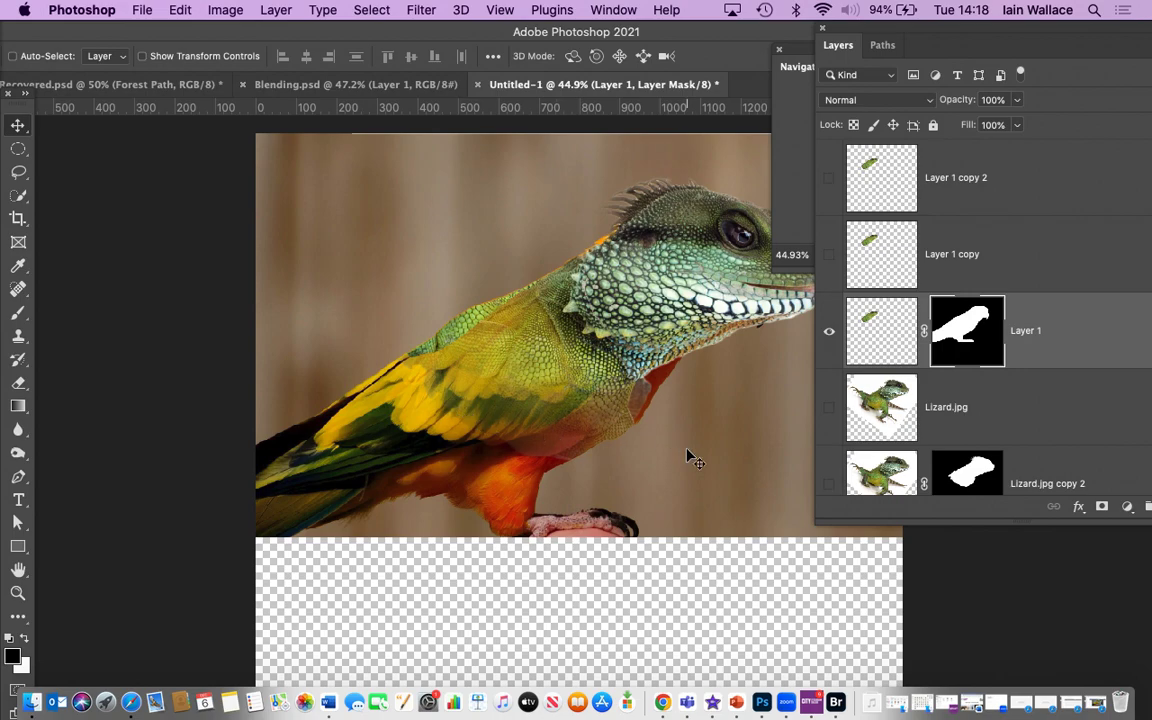
# Preview other blend modes on the masked back patch, keep Normal, and lower the layer's opacity to 50%.
pyautogui.click(933, 104)
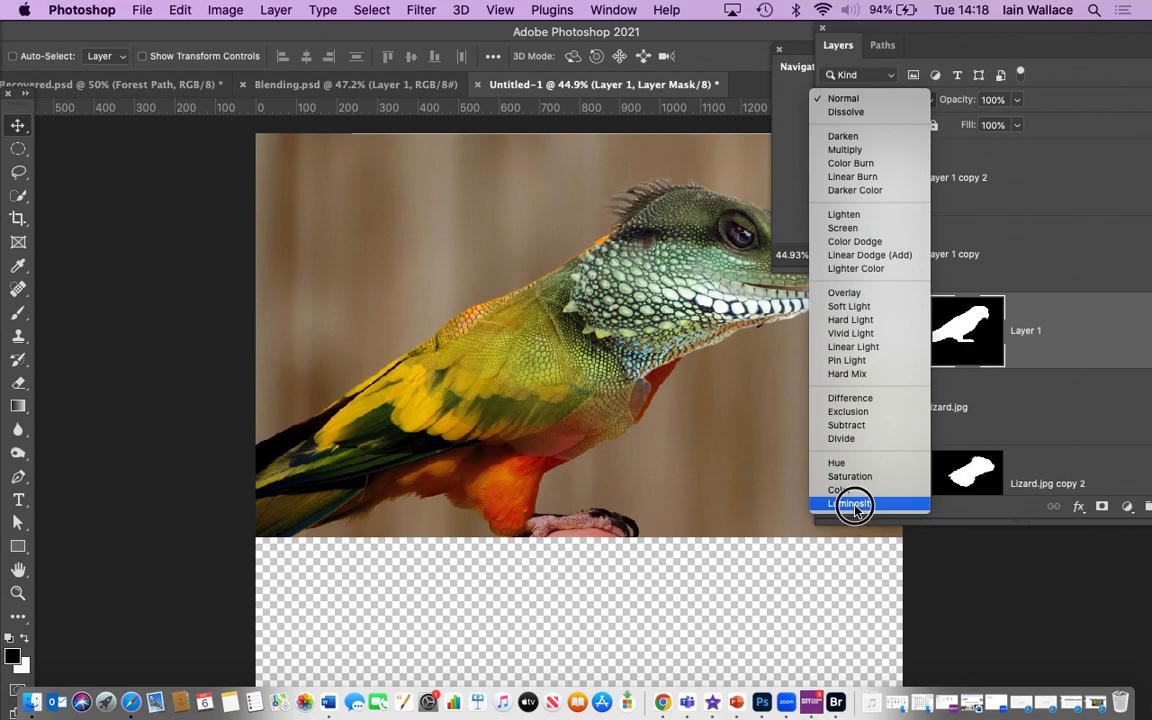
pyautogui.click(830, 99)
pyautogui.click(1019, 100)
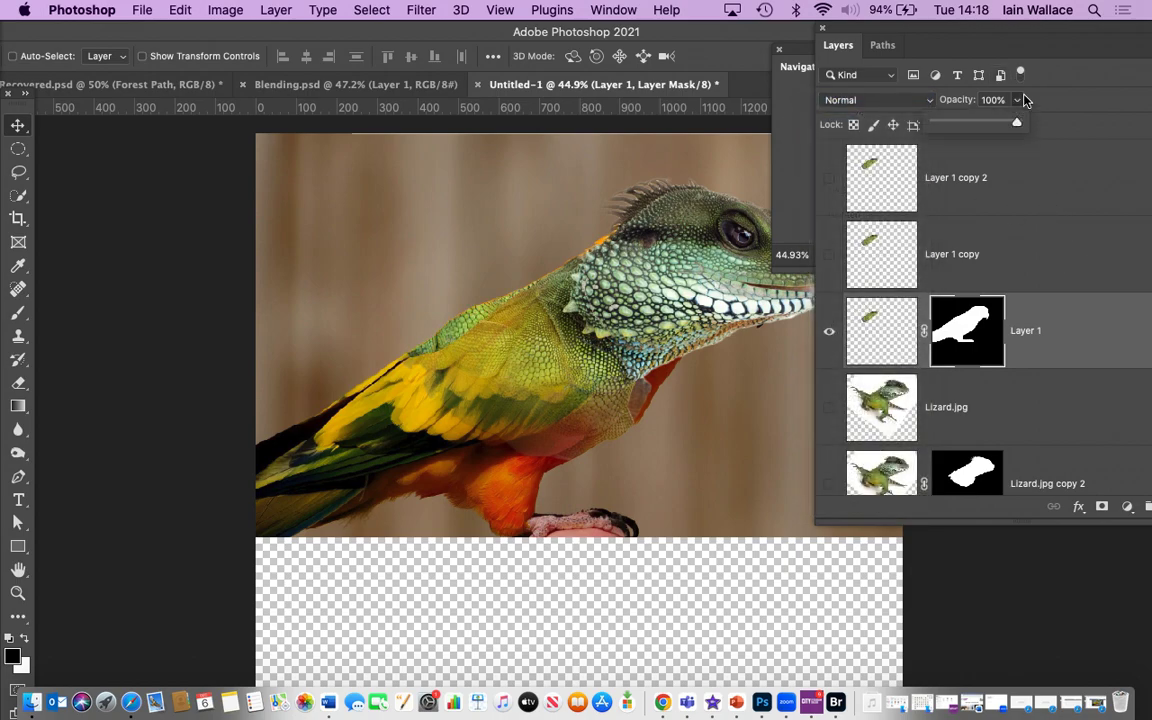
pyautogui.moveTo(1019, 123); pyautogui.dragTo(977, 125)
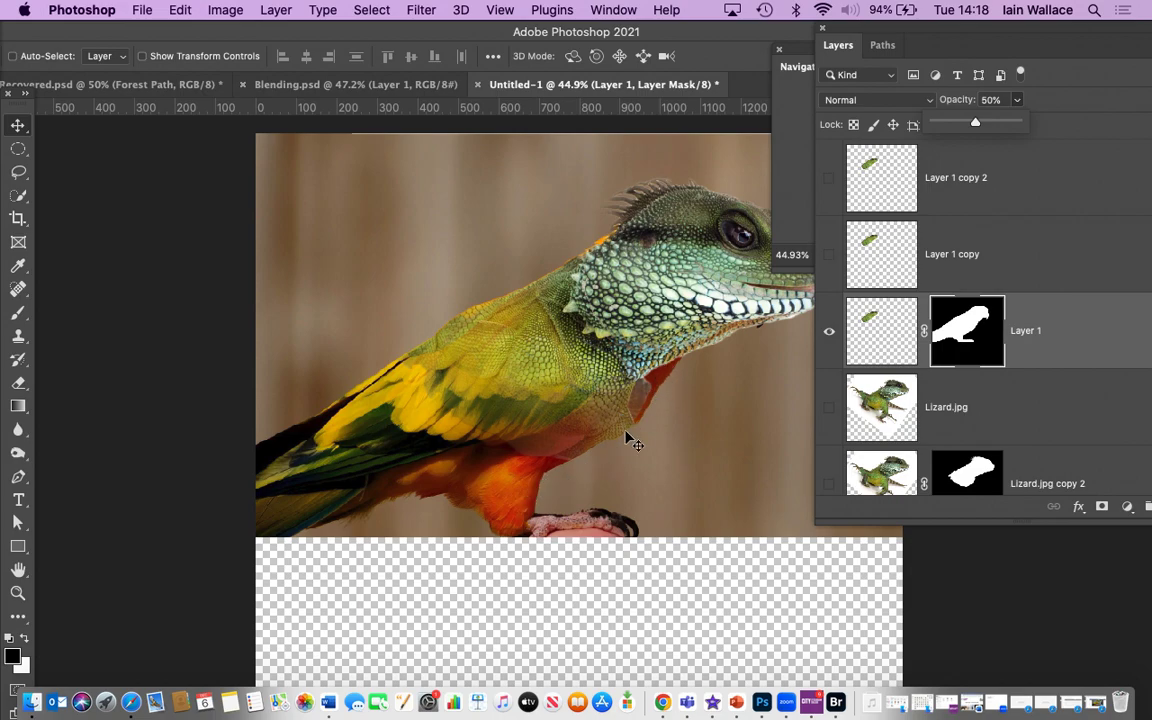
# Show Layer 1 copy and move its skin patch onto the chest below the lizard's throat.
pyautogui.click(895, 254)
pyautogui.click(895, 254)
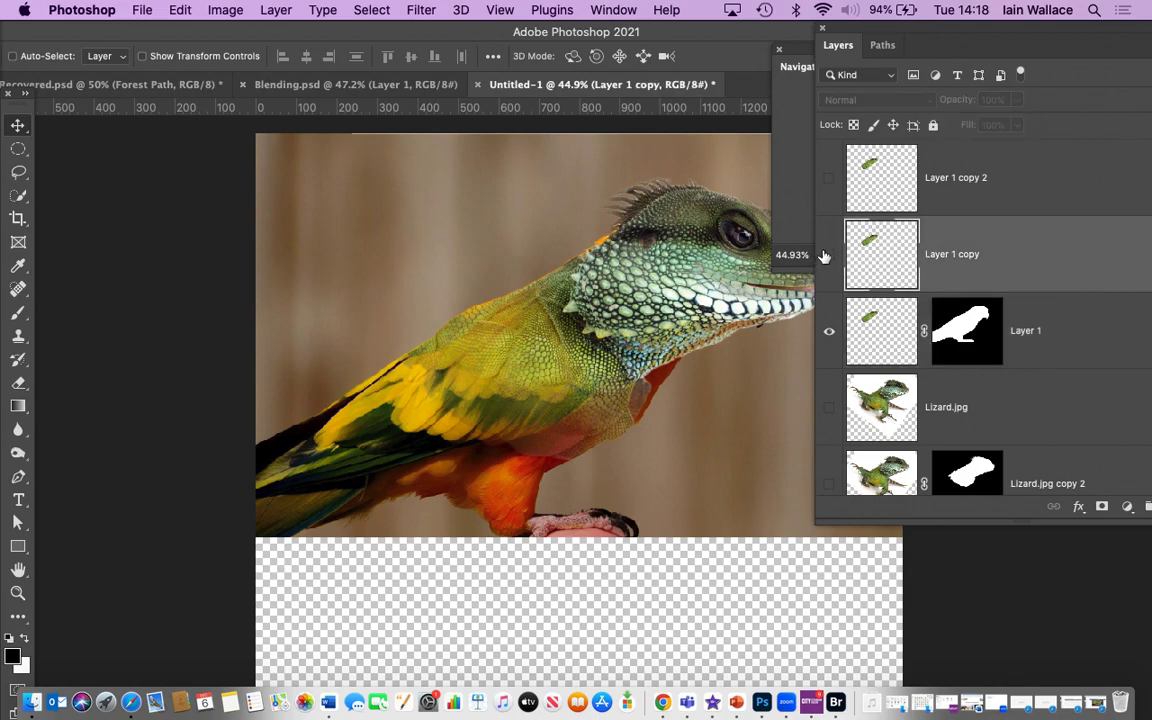
pyautogui.click(827, 255)
pyautogui.moveTo(485, 287); pyautogui.dragTo(628, 396)
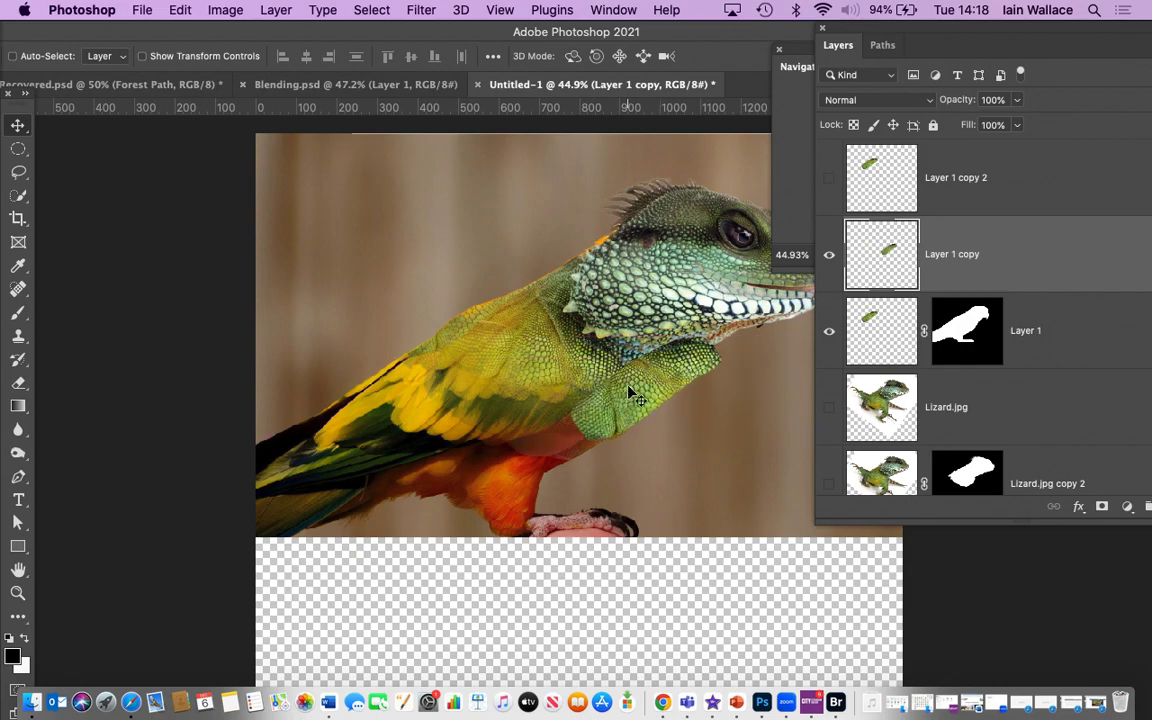
# Scale the chest patch to about 121.66% and shift it slightly down and left across the lower chest.
pyautogui.click(170, 12)
pyautogui.moveTo(259, 434)
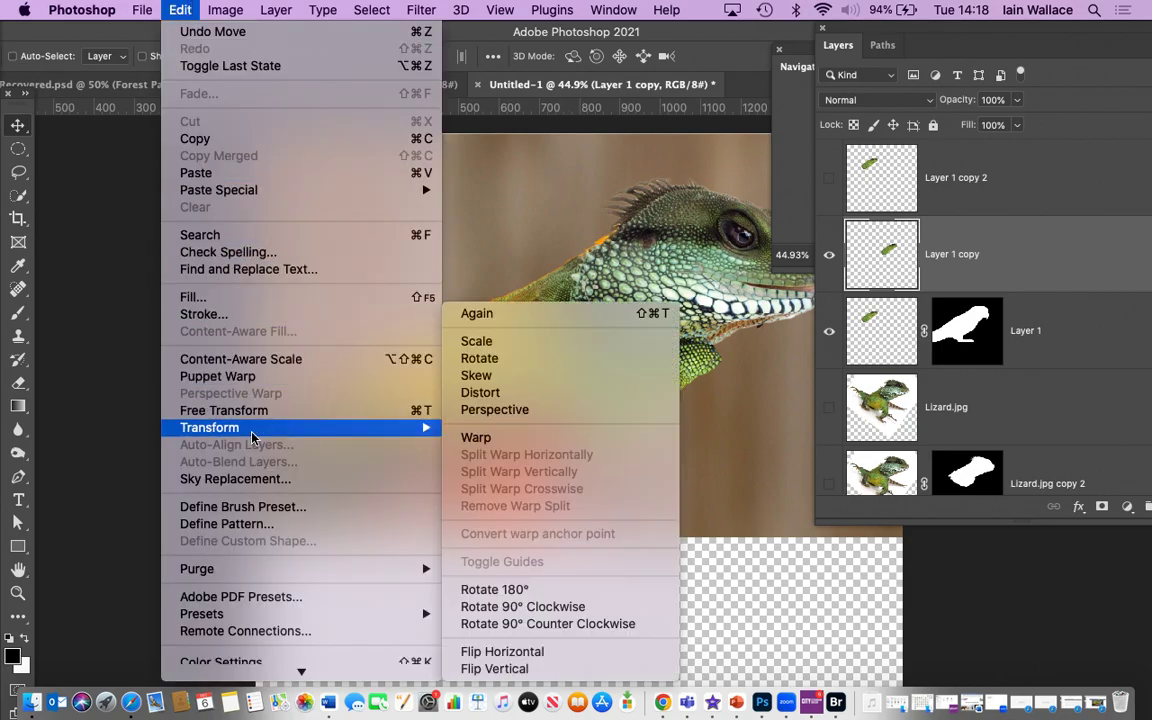
pyautogui.click(512, 340)
pyautogui.moveTo(575, 441); pyautogui.dragTo(540, 463)
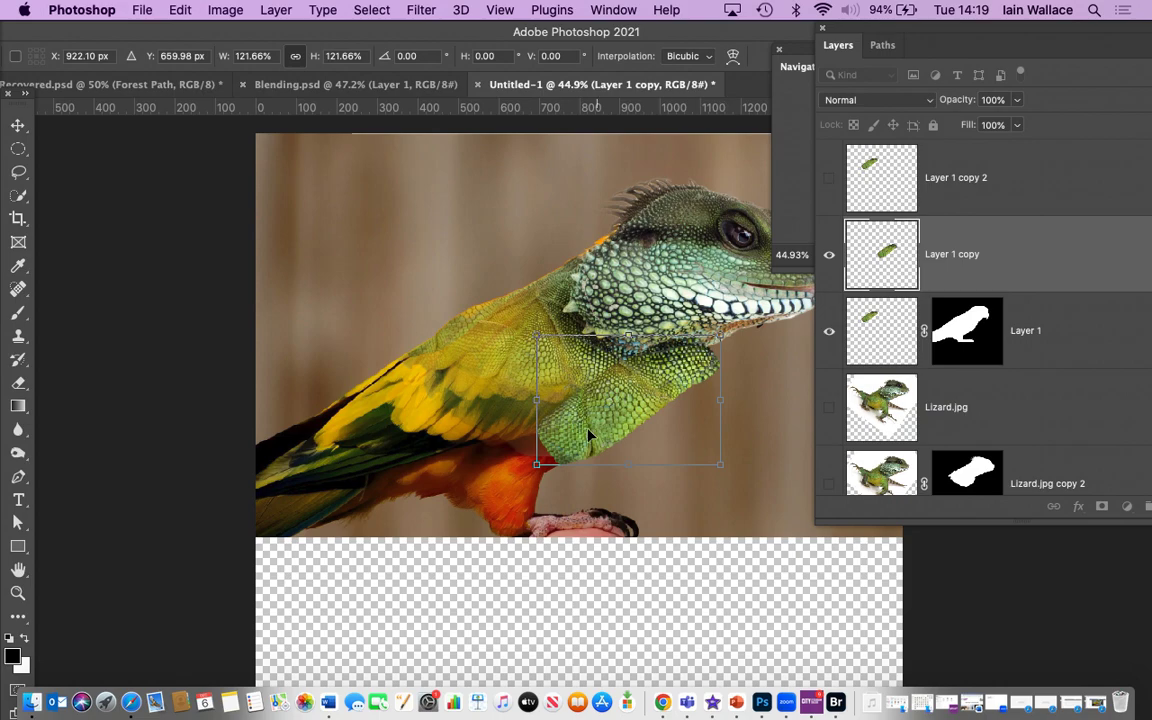
pyautogui.moveTo(606, 432); pyautogui.dragTo(585, 444)
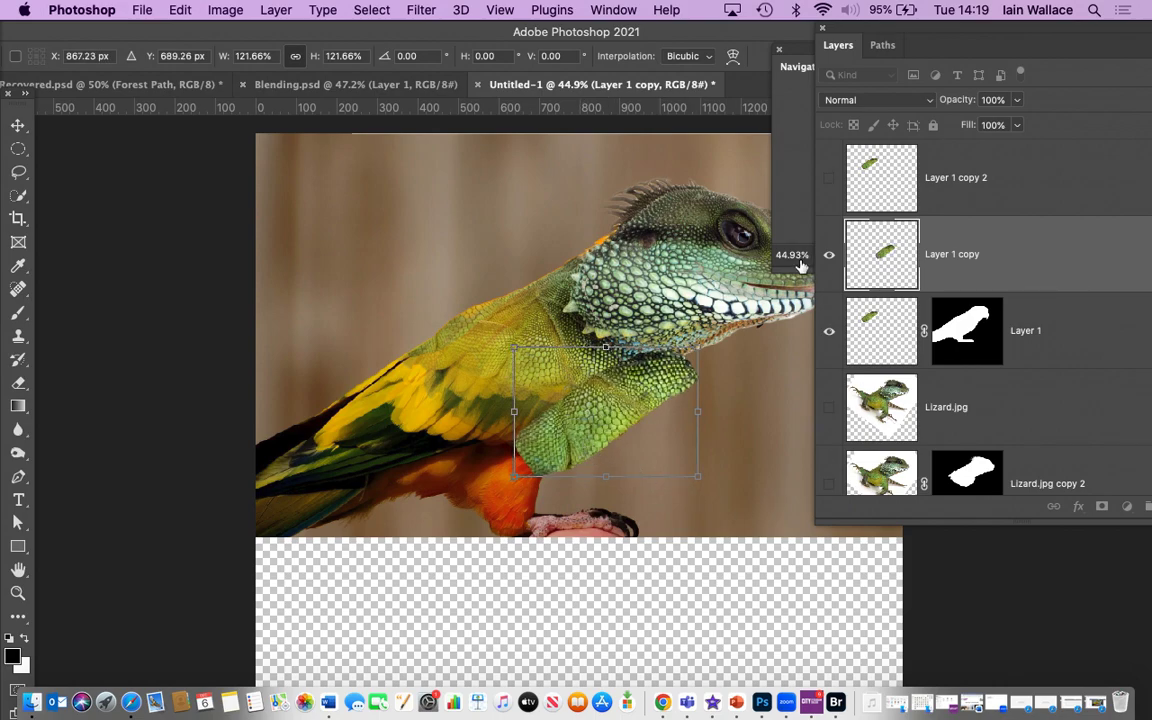
pyautogui.press('Return')
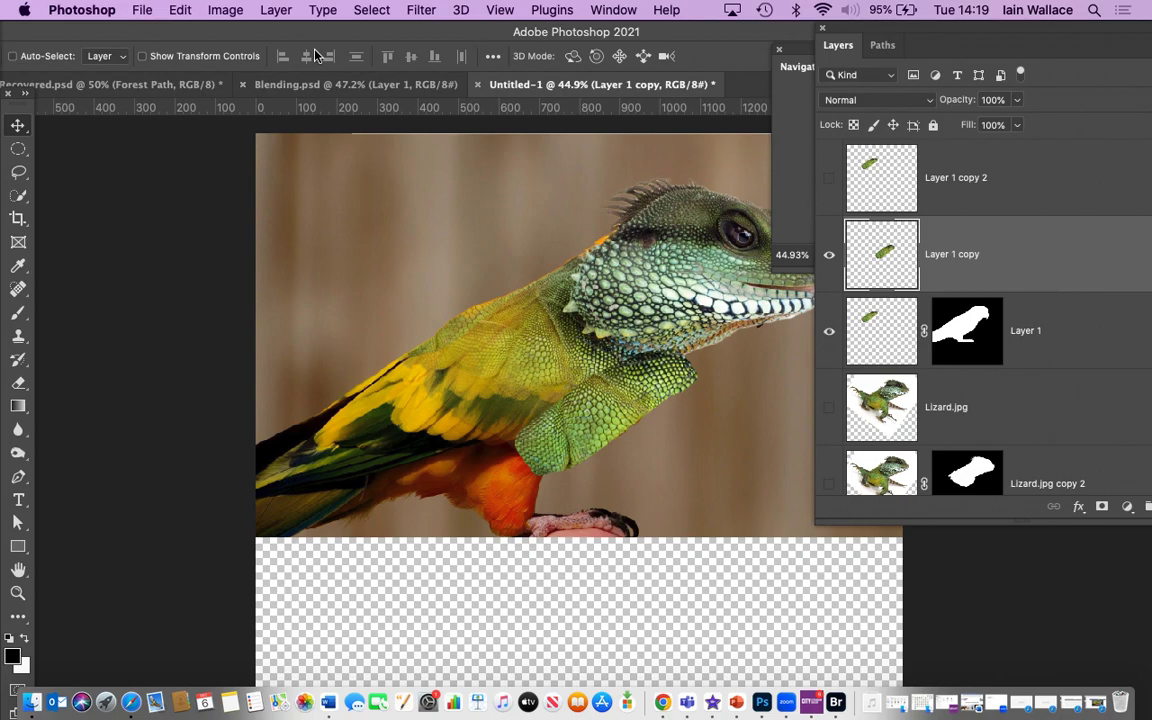
# Load the "parrot outline" channel as a selection and use it to mask the chest patch on Layer 1 copy.
pyautogui.click(371, 10)
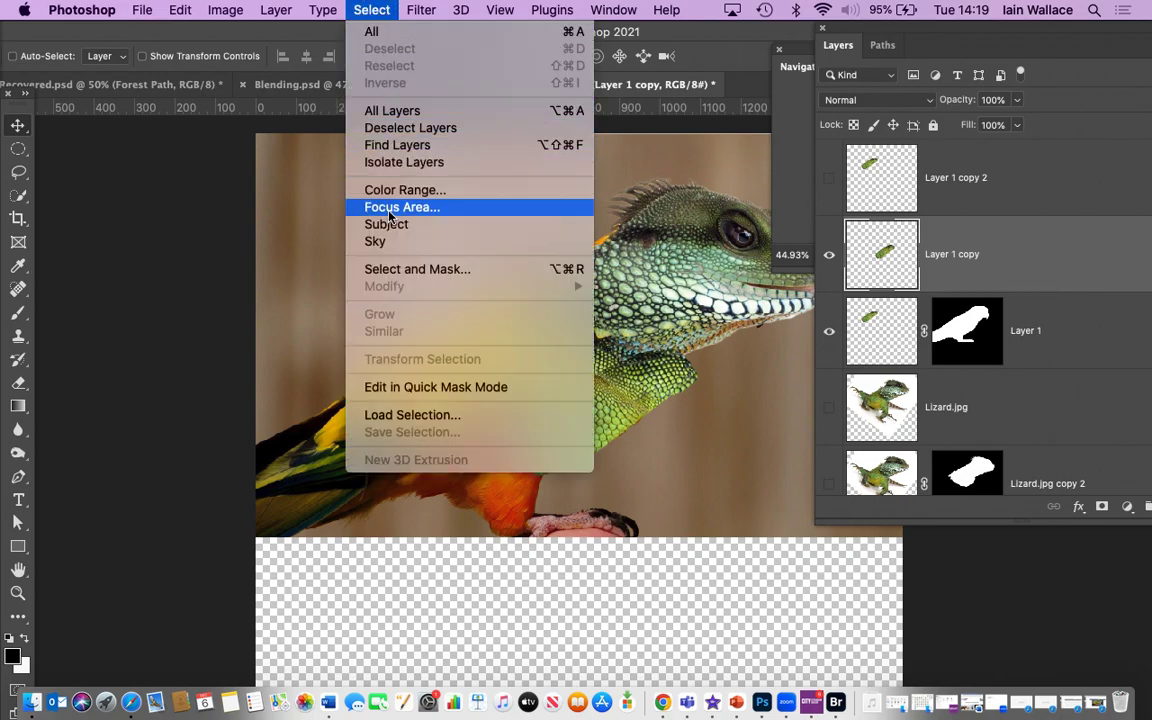
pyautogui.click(380, 414)
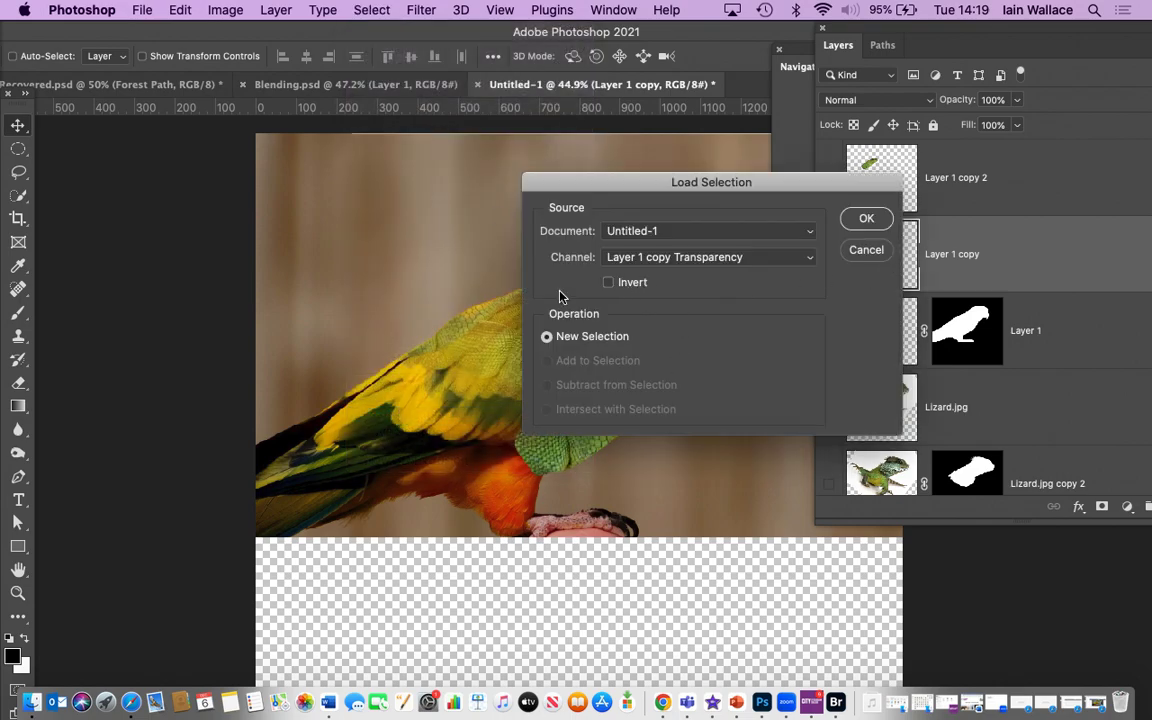
pyautogui.click(815, 259)
pyautogui.click(643, 282)
pyautogui.click(870, 219)
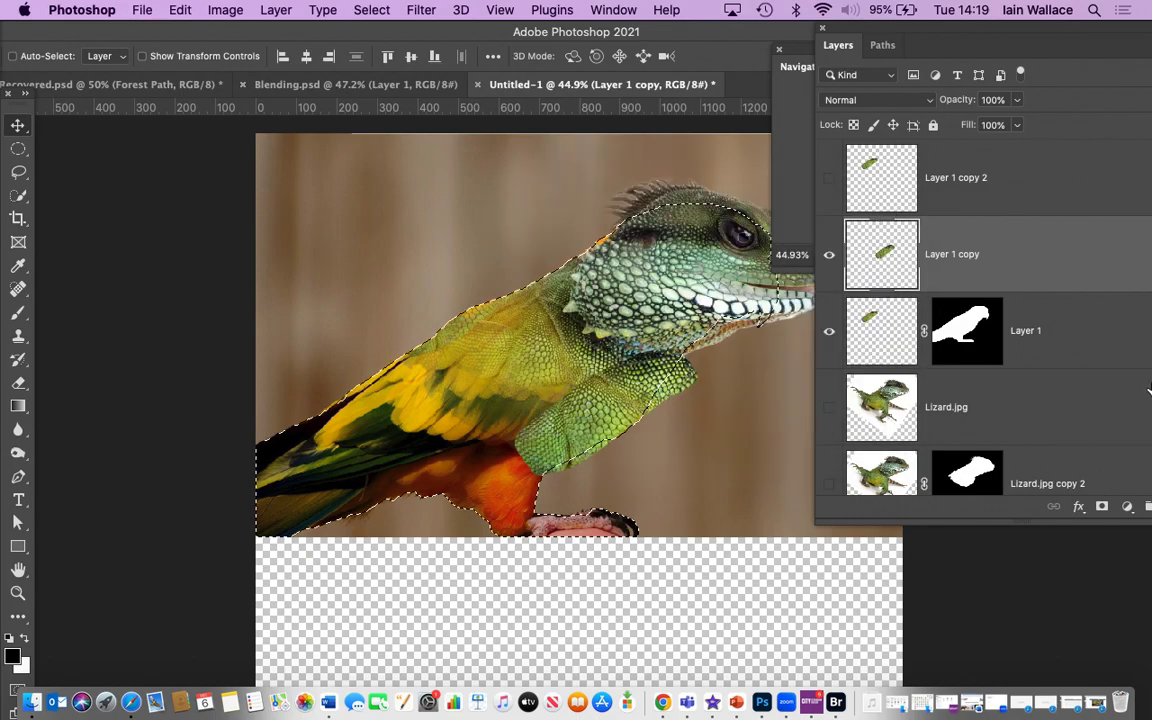
pyautogui.click(1102, 508)
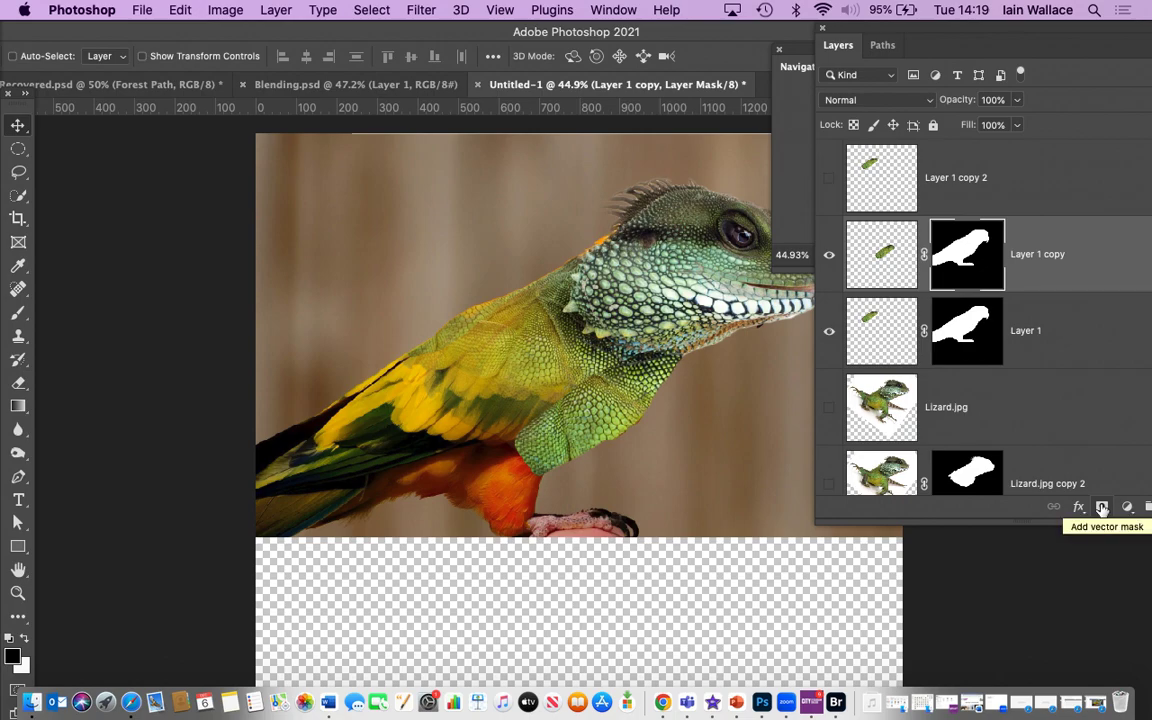
# Lower the chest patch's opacity to 55% and fade its mask edges into the body with a soft black 19% brush.
pyautogui.click(1017, 101)
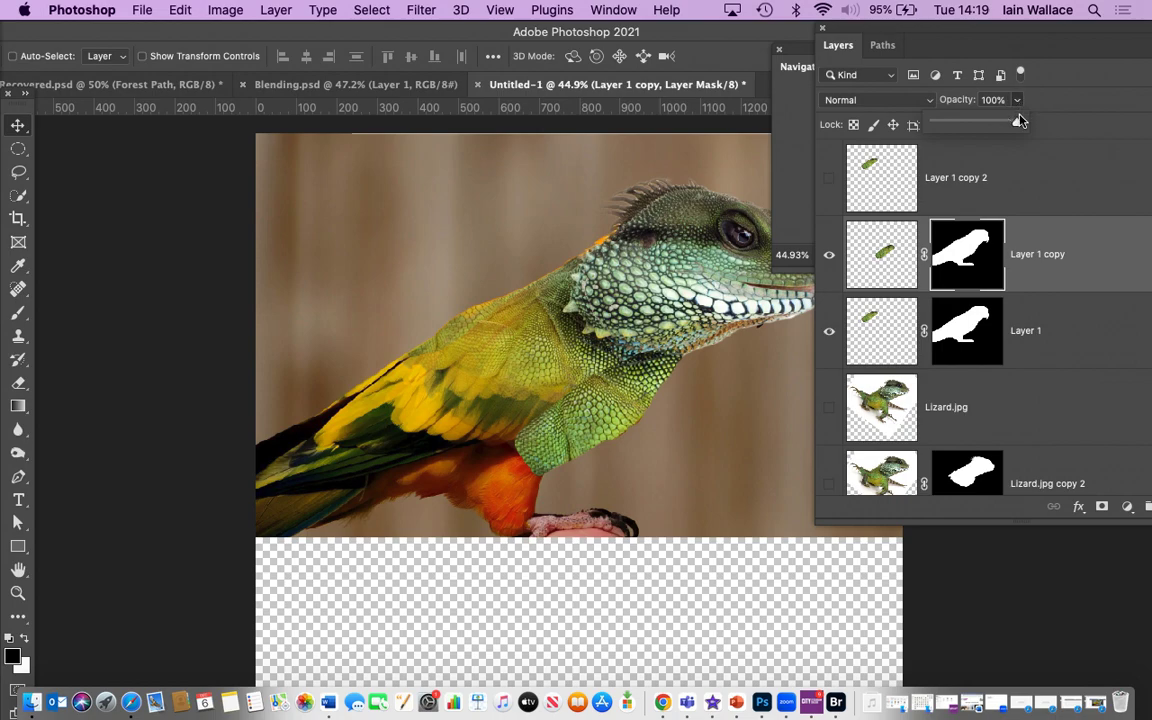
pyautogui.moveTo(1017, 123); pyautogui.dragTo(981, 124)
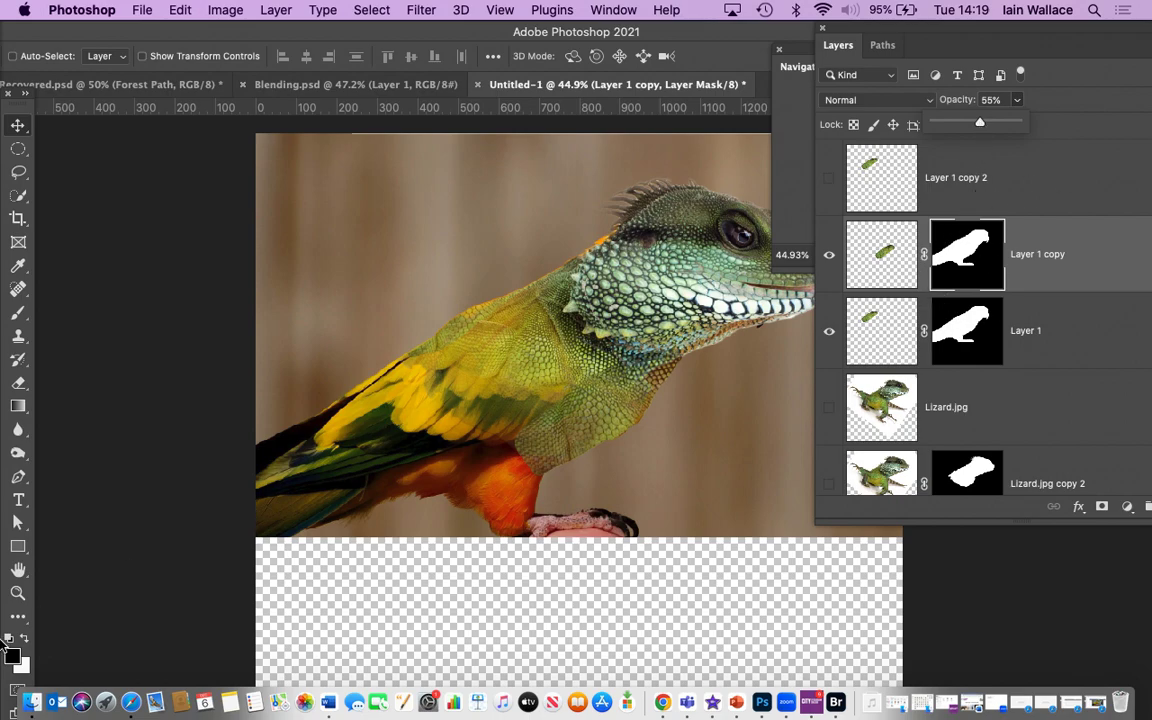
pyautogui.click(18, 313)
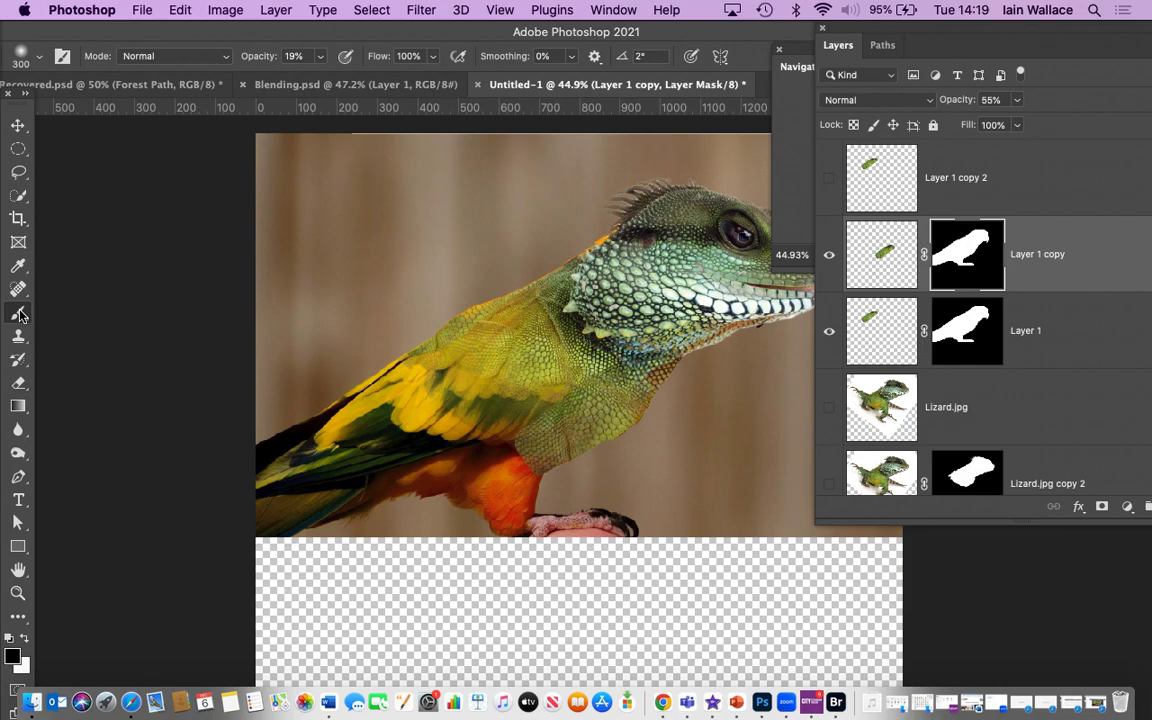
pyautogui.moveTo(435, 470)
pyautogui.mouseDown()
pyautogui.moveTo(476, 458)
pyautogui.moveTo(411, 450)
pyautogui.moveTo(489, 437)
pyautogui.moveTo(418, 445)
pyautogui.moveTo(445, 463)
pyautogui.mouseUp()
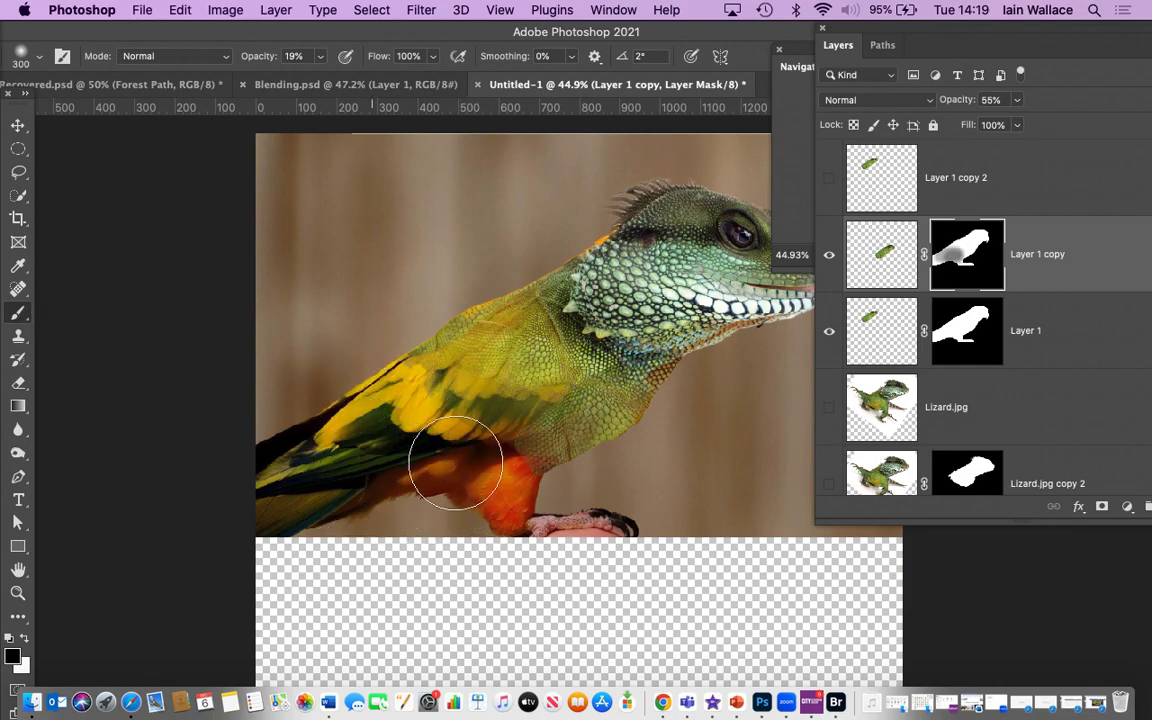
pyautogui.moveTo(535, 492)
pyautogui.mouseDown()
pyautogui.moveTo(454, 525)
pyautogui.moveTo(478, 513)
pyautogui.mouseUp()
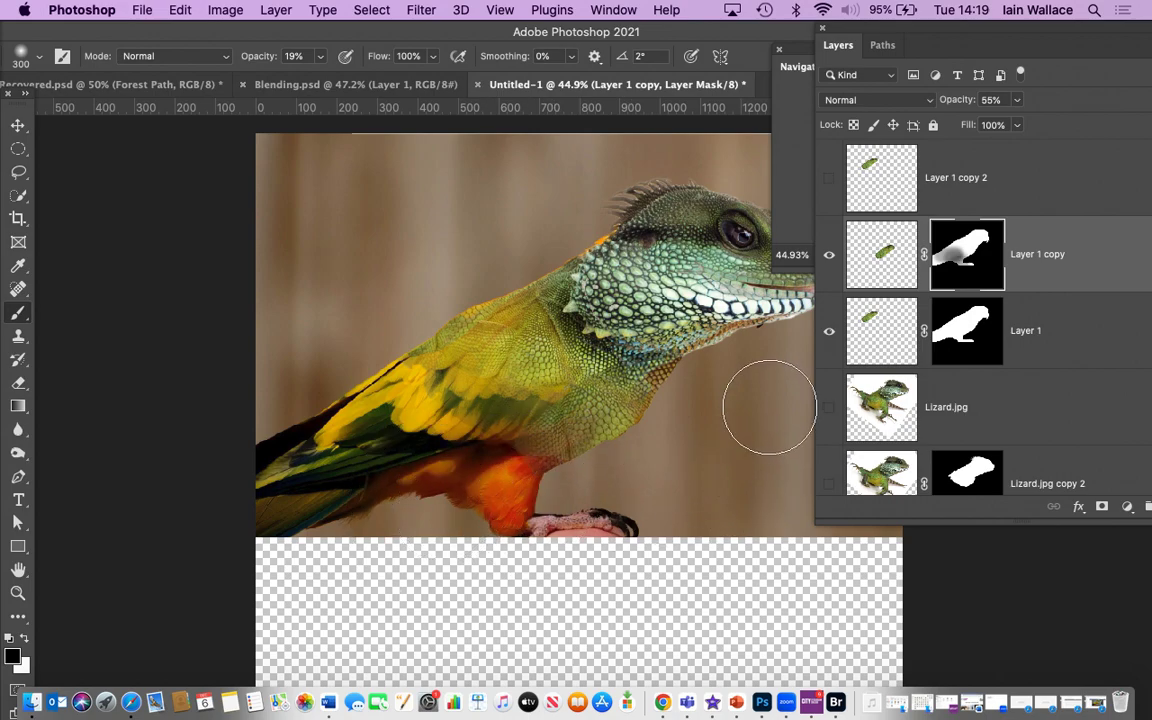
pyautogui.moveTo(645, 362)
pyautogui.mouseDown()
pyautogui.moveTo(530, 378)
pyautogui.moveTo(597, 345)
pyautogui.moveTo(544, 341)
pyautogui.moveTo(603, 338)
pyautogui.moveTo(536, 341)
pyautogui.moveTo(581, 330)
pyautogui.moveTo(517, 343)
pyautogui.moveTo(572, 338)
pyautogui.moveTo(448, 390)
pyautogui.moveTo(560, 365)
pyautogui.mouseUp()
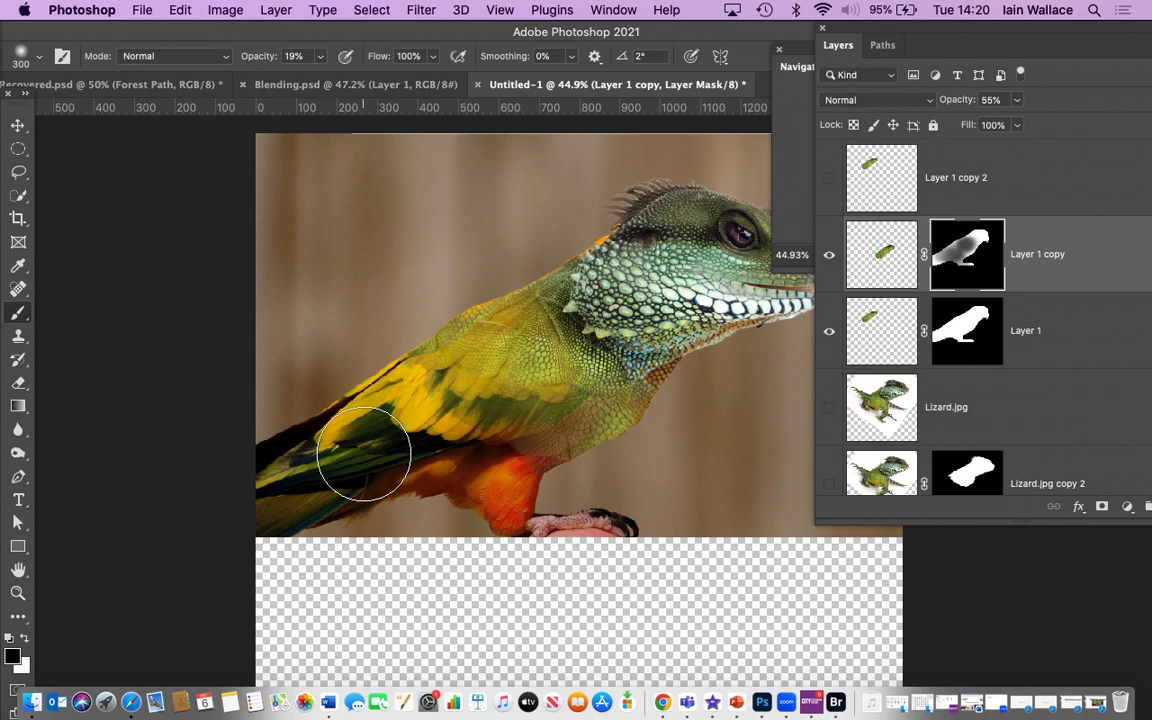
# Show Layer 1 copy 2, then undo the accidental patch move and the last brush stroke.
pyautogui.click(829, 178)
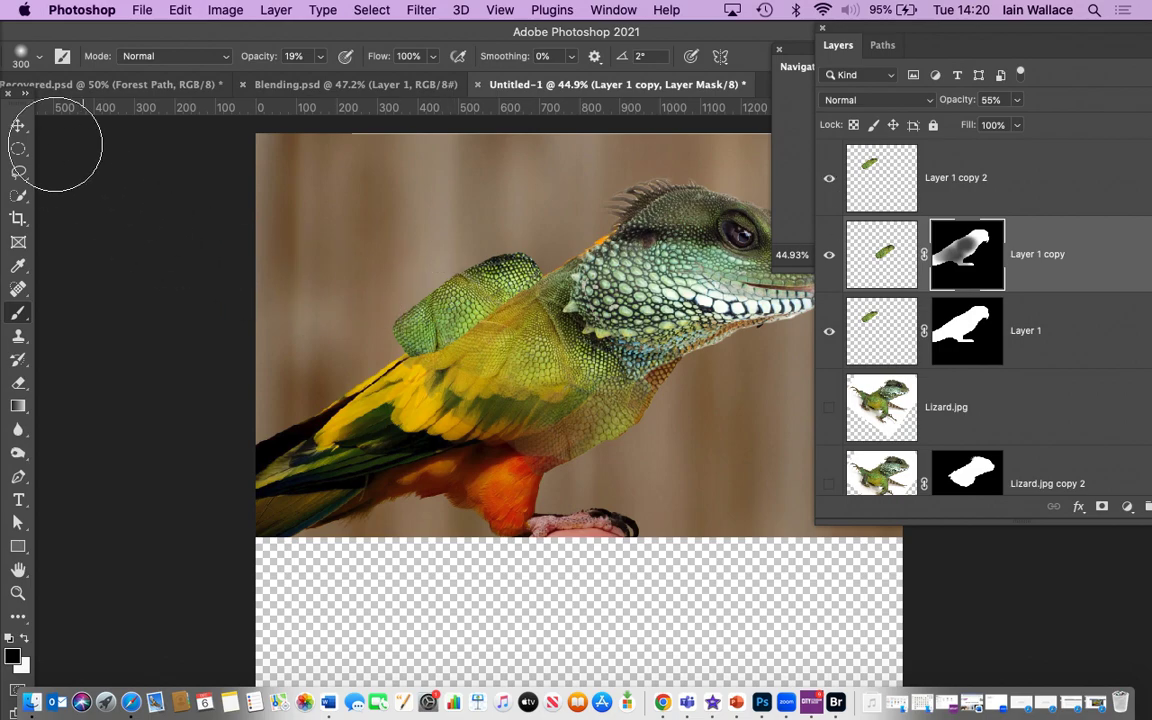
pyautogui.click(18, 125)
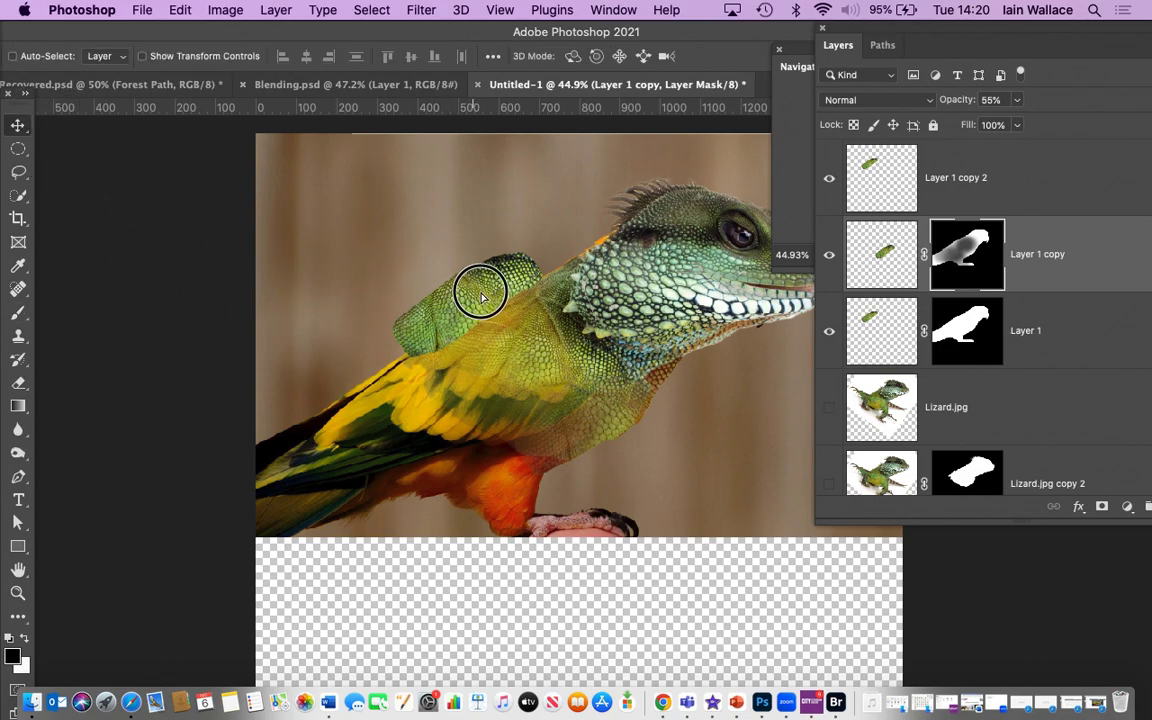
pyautogui.moveTo(481, 297)
pyautogui.mouseDown()
pyautogui.moveTo(524, 262)
pyautogui.moveTo(509, 294)
pyautogui.moveTo(480, 301)
pyautogui.mouseUp()
pyautogui.press('super+z')
pyautogui.press('super+z')
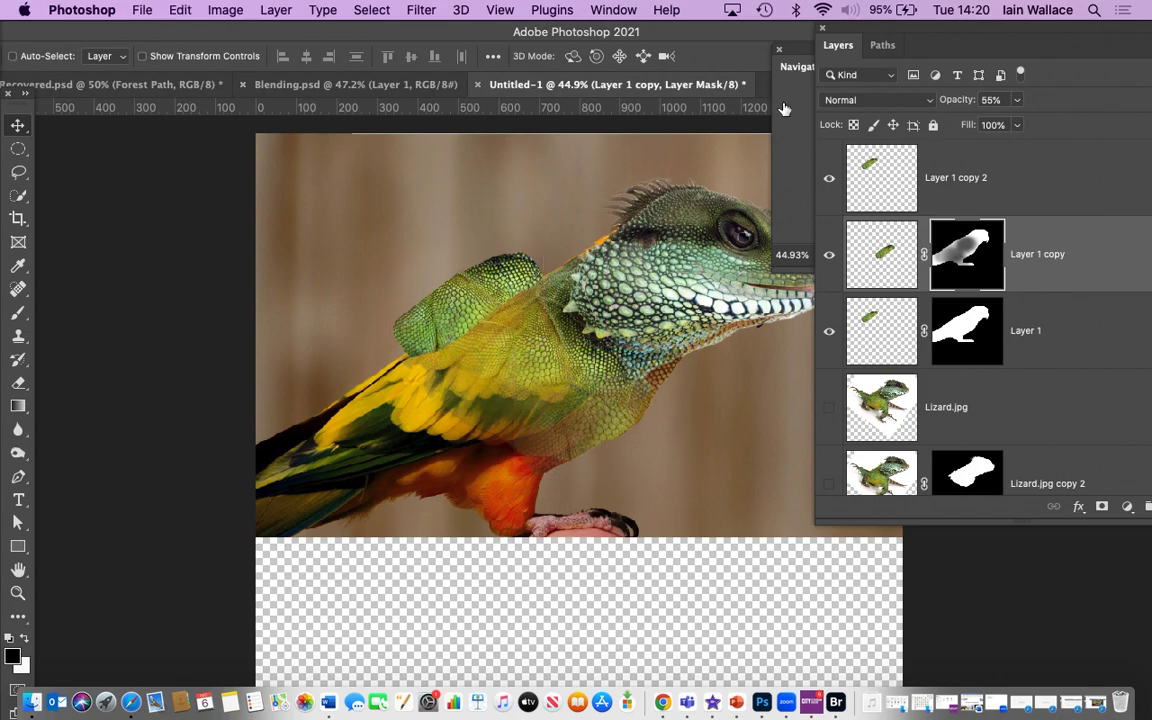
# Restore the last undone brush stroke on the chest patch's mask from the document history.
pyautogui.moveTo(995, 57); pyautogui.dragTo(995, 197)
pyautogui.moveTo(922, 42); pyautogui.dragTo(1013, 270)
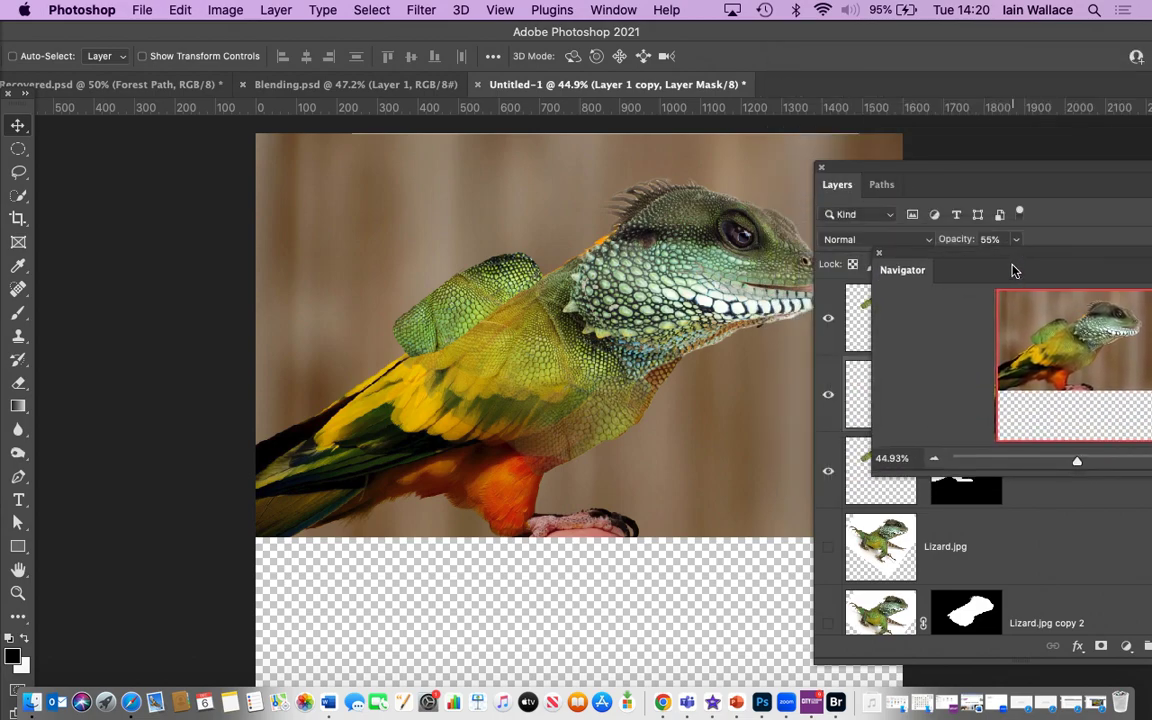
pyautogui.click(613, 10)
pyautogui.click(643, 347)
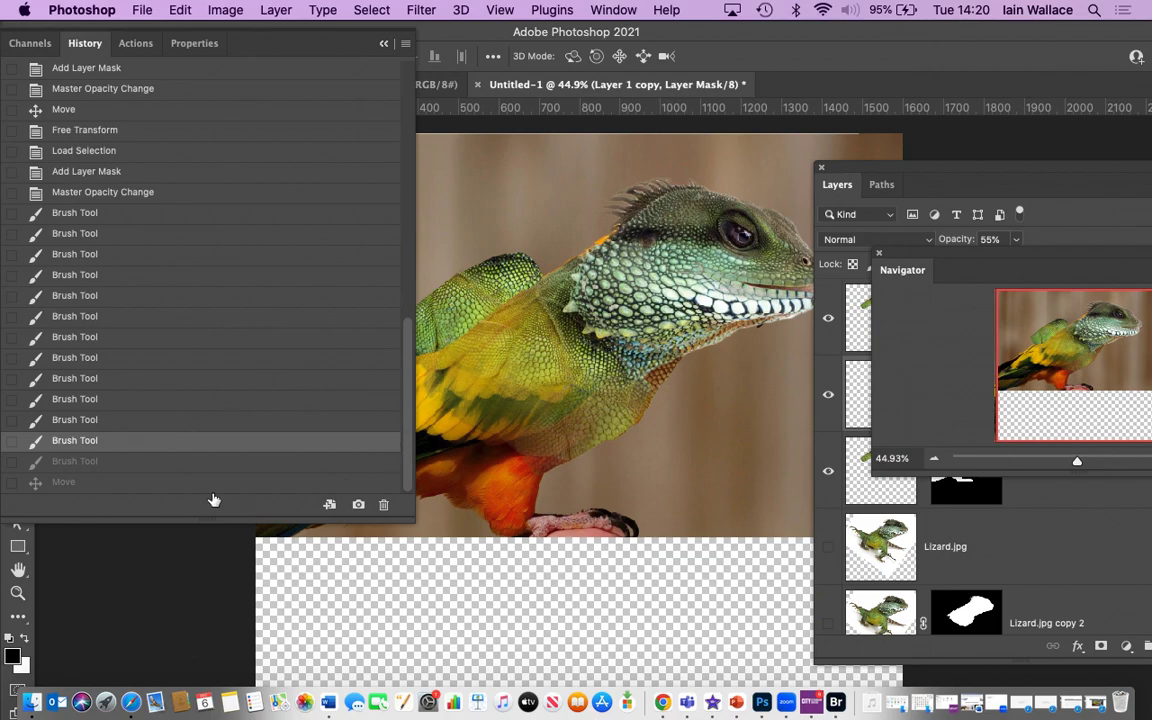
pyautogui.click(84, 462)
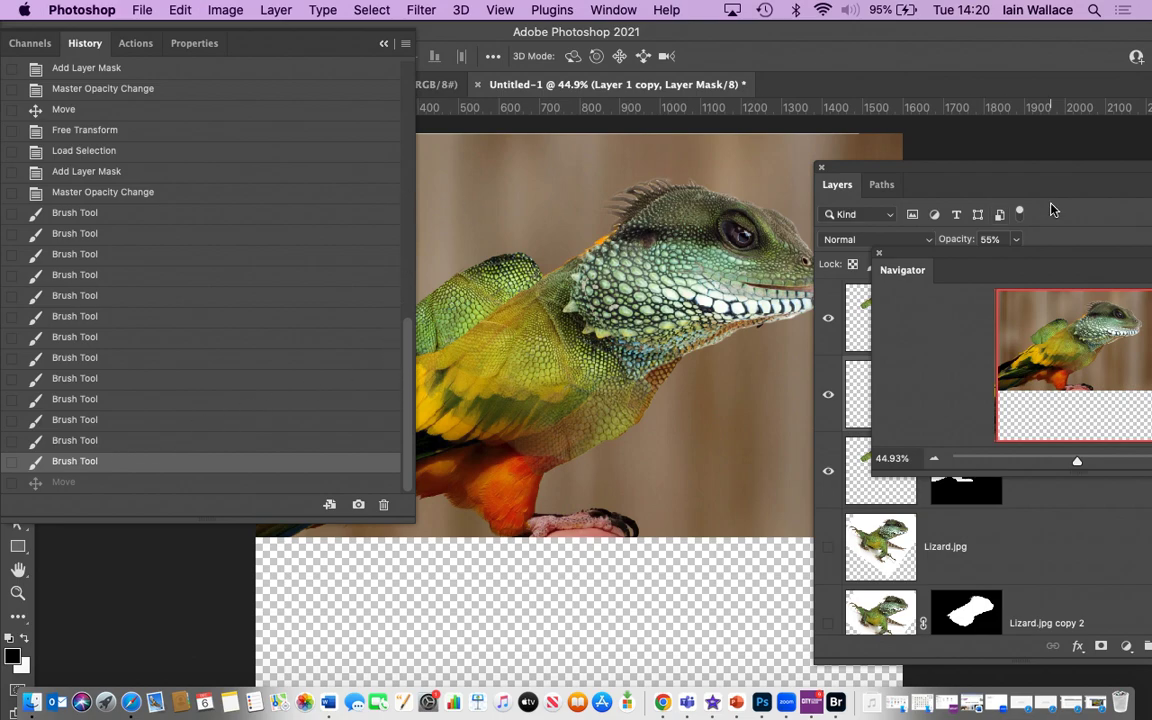
# Move the skin patch on Layer 1 copy 2 up to the back of the neck, behind the lizard's head.
pyautogui.moveTo(998, 274); pyautogui.dragTo(1151, 266)
pyautogui.click(987, 317)
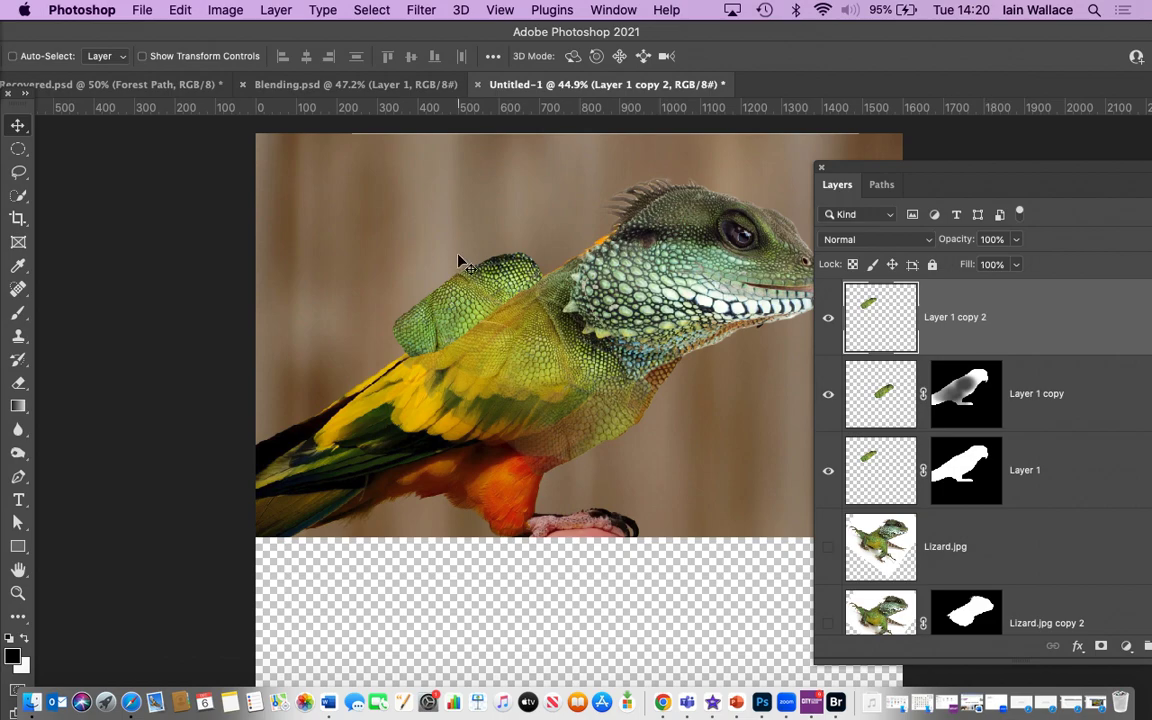
pyautogui.moveTo(476, 291); pyautogui.dragTo(583, 254)
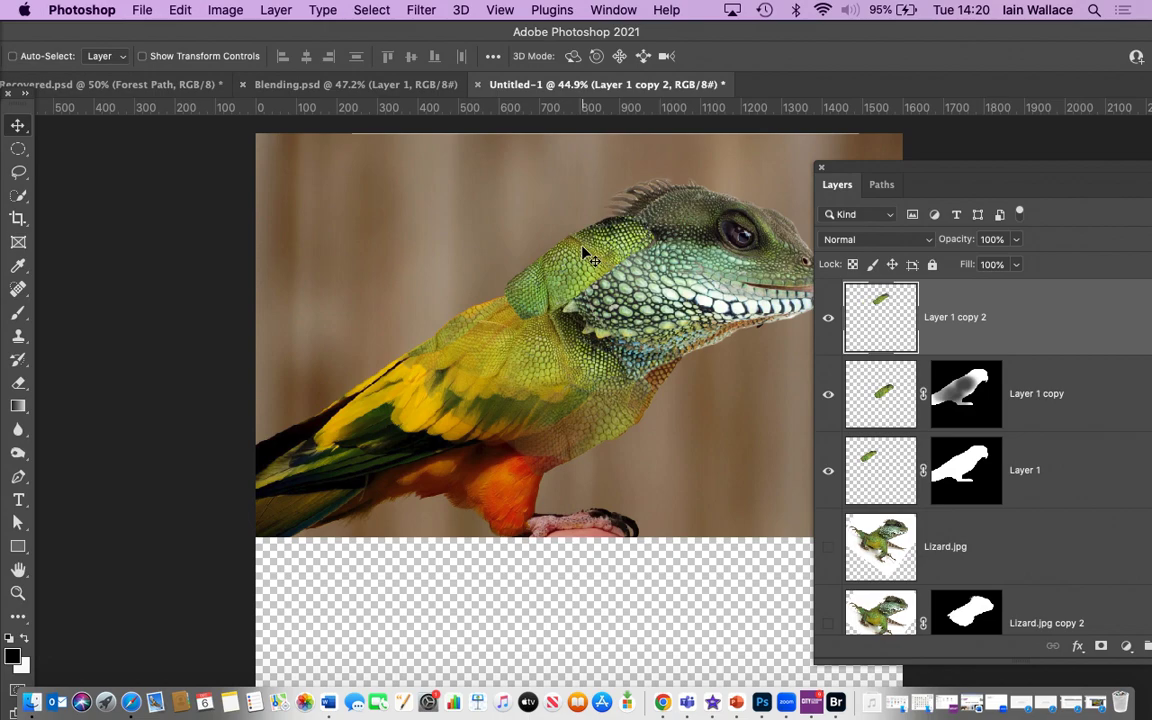
# Load the "parrot outline" channel as a new selection and use it to mask the neck patch on Layer 1 copy 2.
pyautogui.click(370, 11)
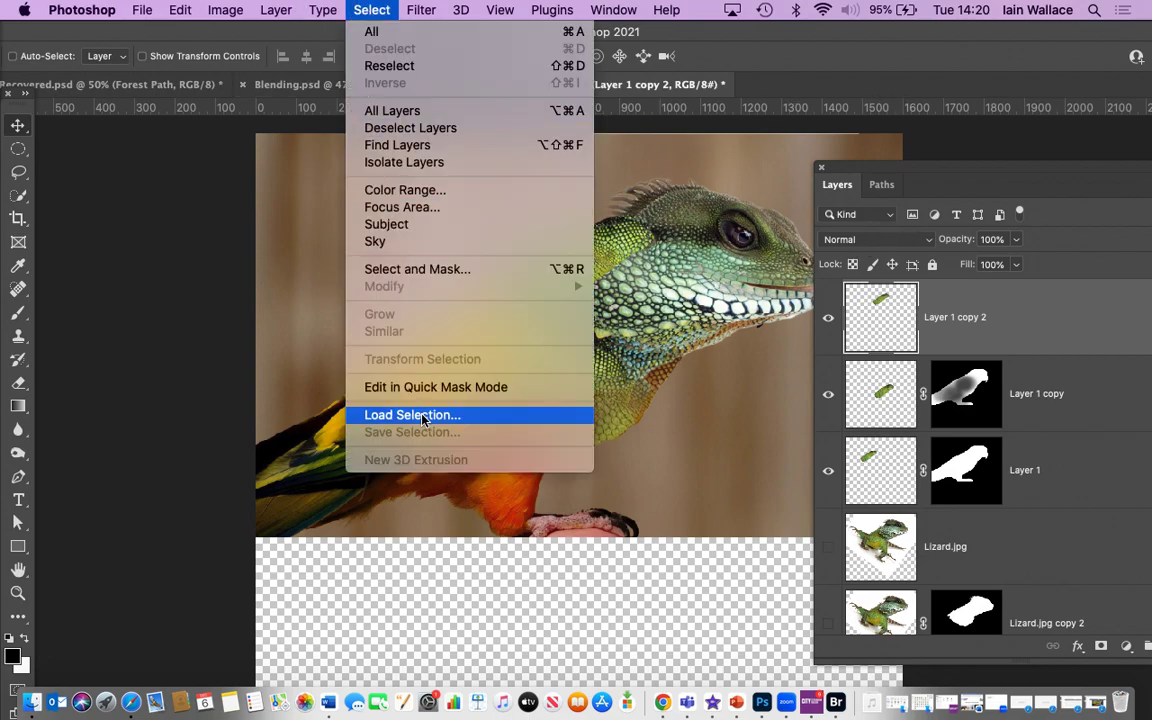
pyautogui.click(385, 414)
pyautogui.click(806, 264)
pyautogui.click(746, 284)
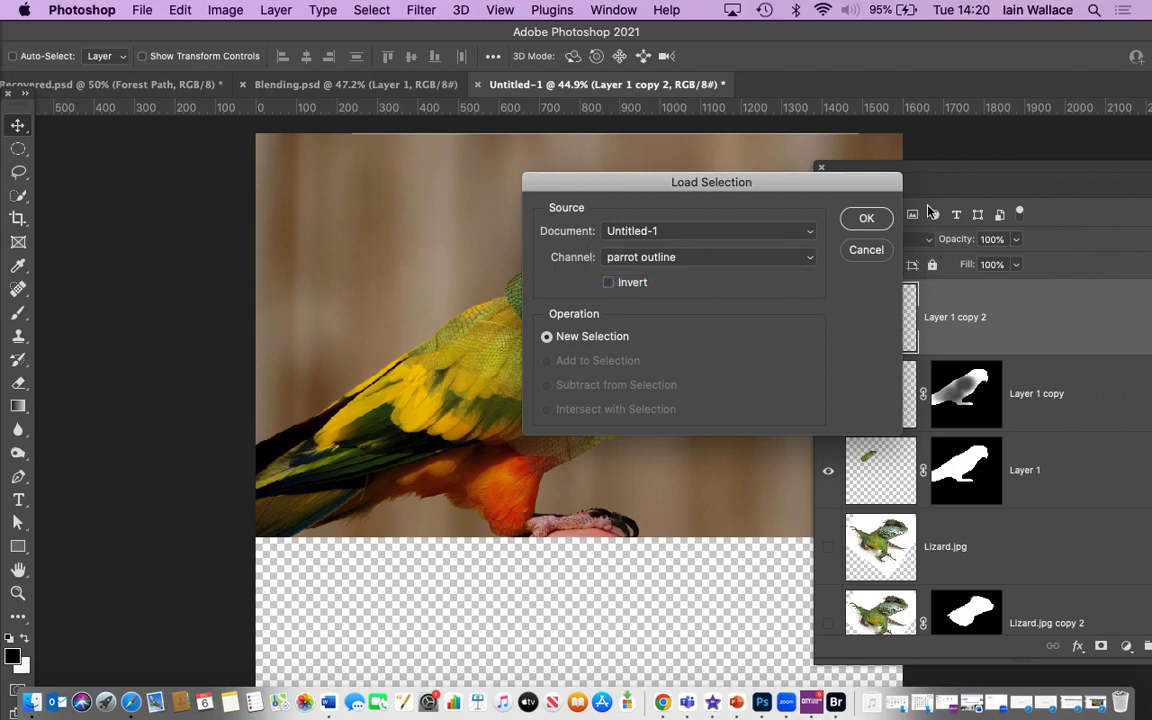
pyautogui.click(880, 218)
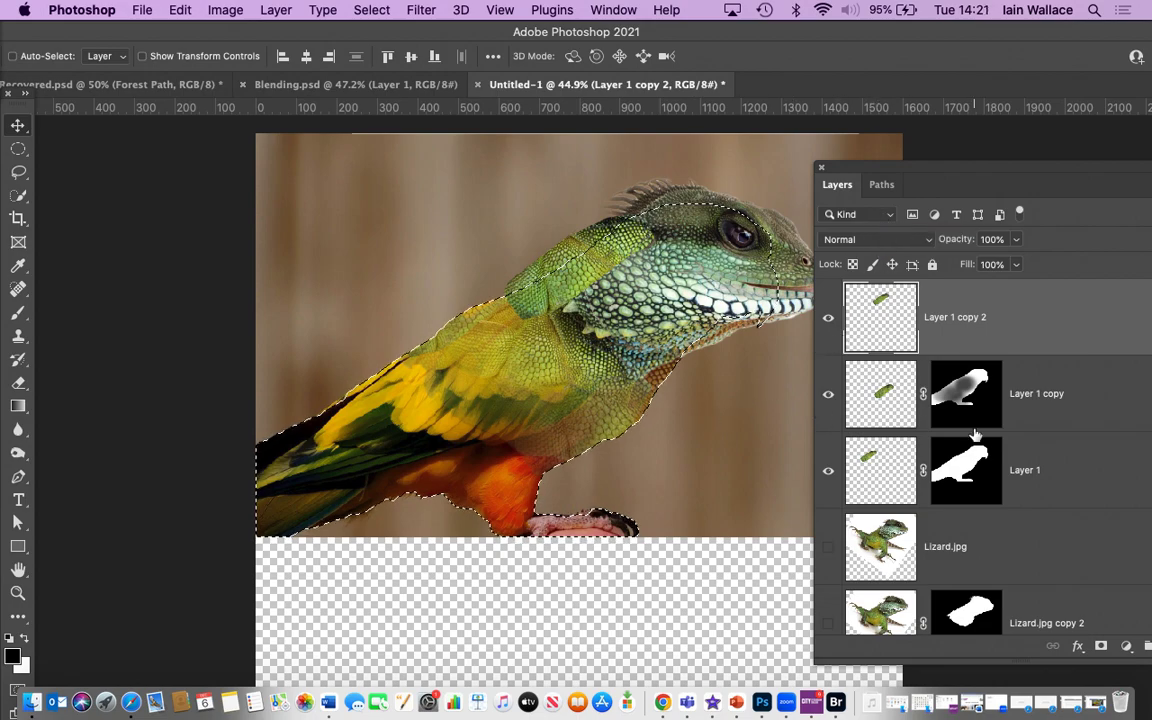
pyautogui.click(1101, 645)
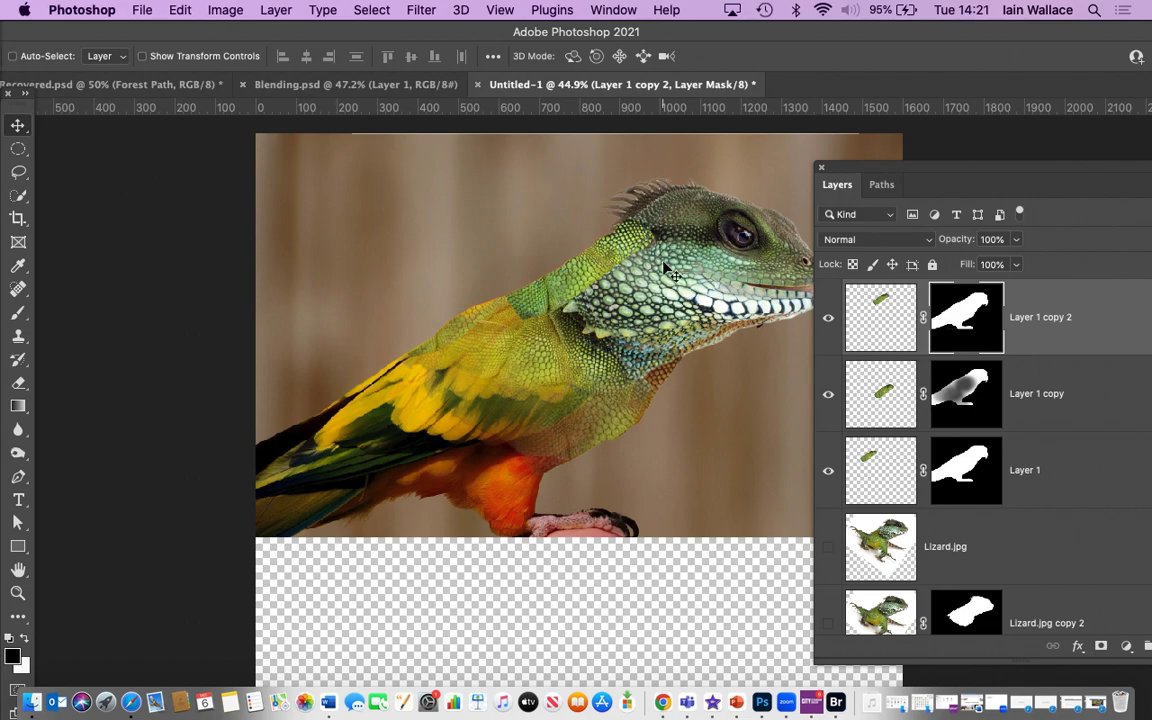
# Lower the opacity of the neck patch on Layer 1 copy 2 to 67%.
pyautogui.moveTo(1039, 183); pyautogui.dragTo(927, 196)
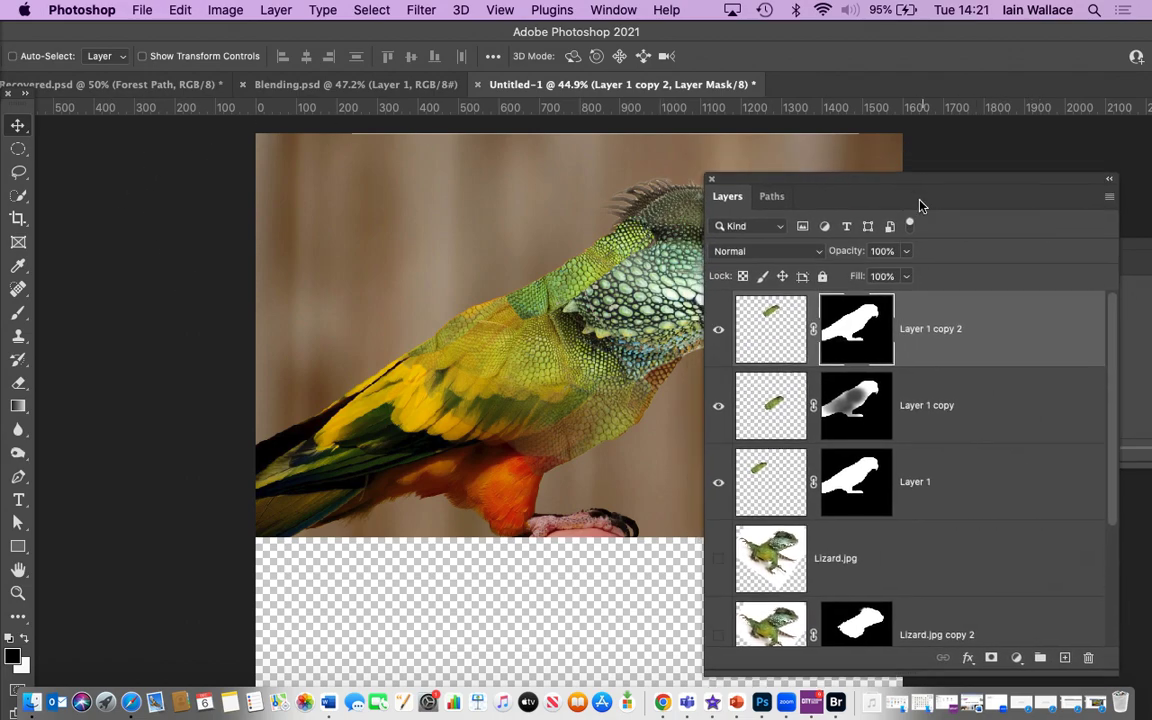
pyautogui.click(906, 251)
pyautogui.moveTo(908, 278); pyautogui.dragTo(879, 276)
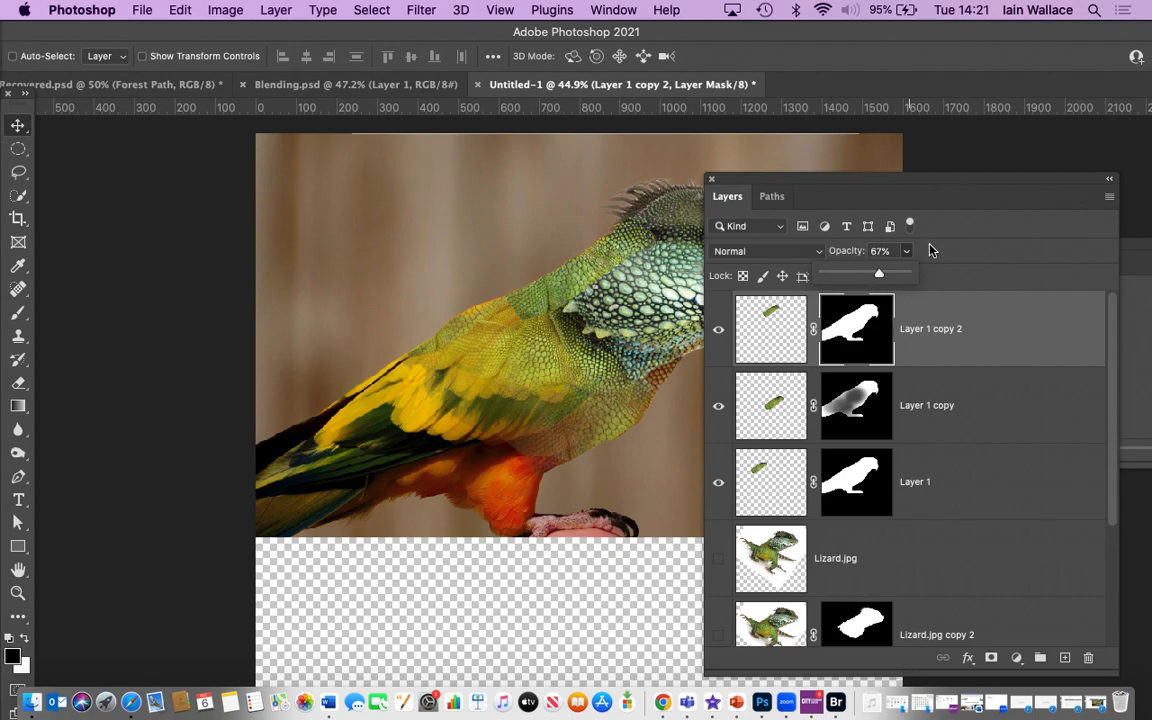
pyautogui.moveTo(992, 193); pyautogui.dragTo(1105, 166)
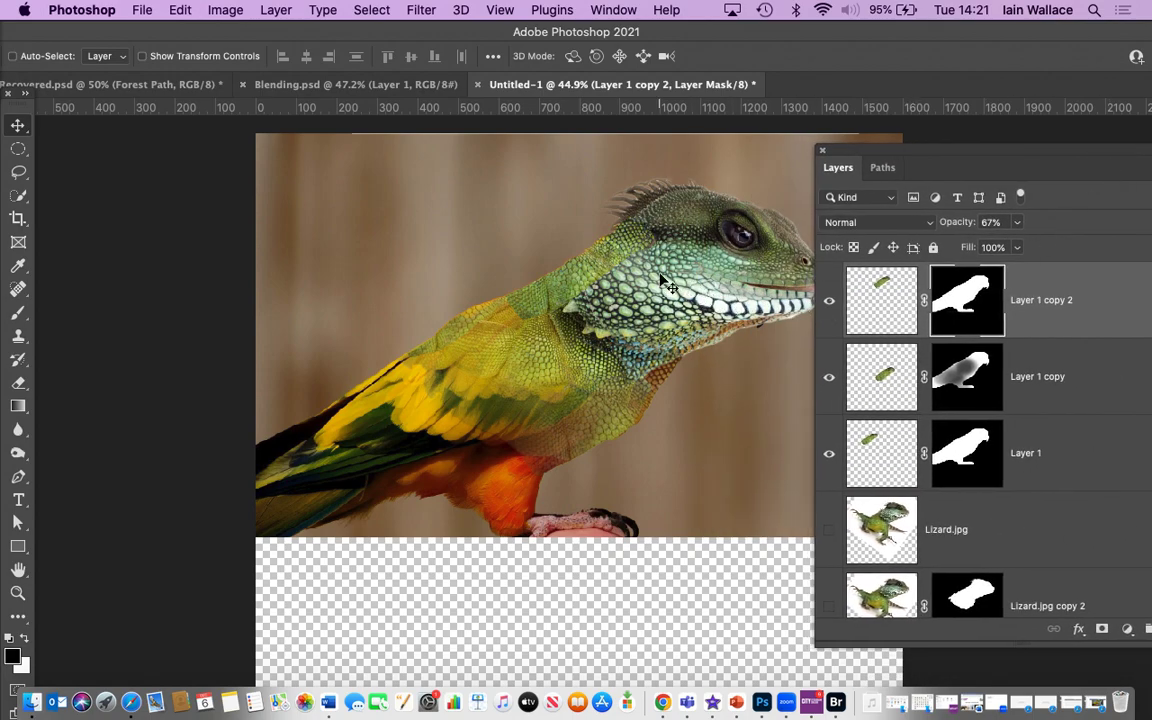
# Fade the neck patch's mask edges into the neck and back with a soft black 300 px brush at 19% opacity.
pyautogui.click(20, 313)
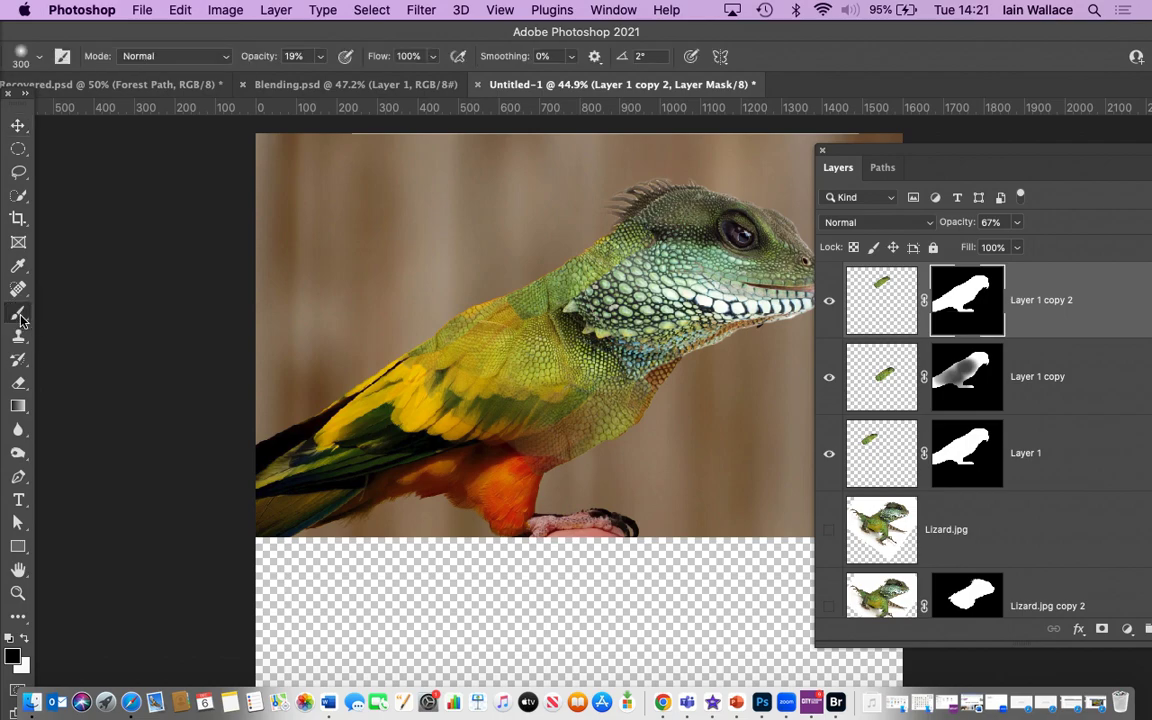
pyautogui.moveTo(653, 312)
pyautogui.mouseDown()
pyautogui.moveTo(633, 293)
pyautogui.moveTo(668, 270)
pyautogui.moveTo(643, 304)
pyautogui.mouseUp()
pyautogui.click(594, 343)
pyautogui.click(567, 359)
pyautogui.click(620, 321)
pyautogui.click(509, 348)
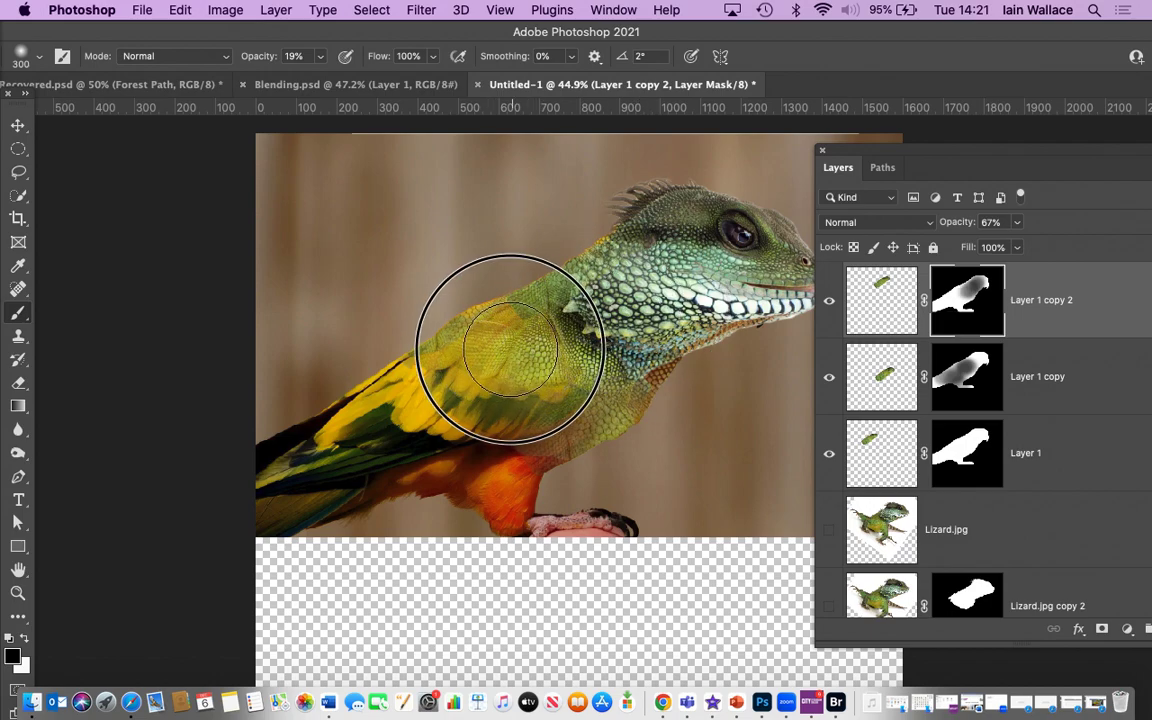
pyautogui.click(452, 353)
pyautogui.click(453, 364)
pyautogui.click(442, 360)
pyautogui.click(470, 352)
pyautogui.click(559, 335)
pyautogui.click(548, 347)
pyautogui.click(551, 362)
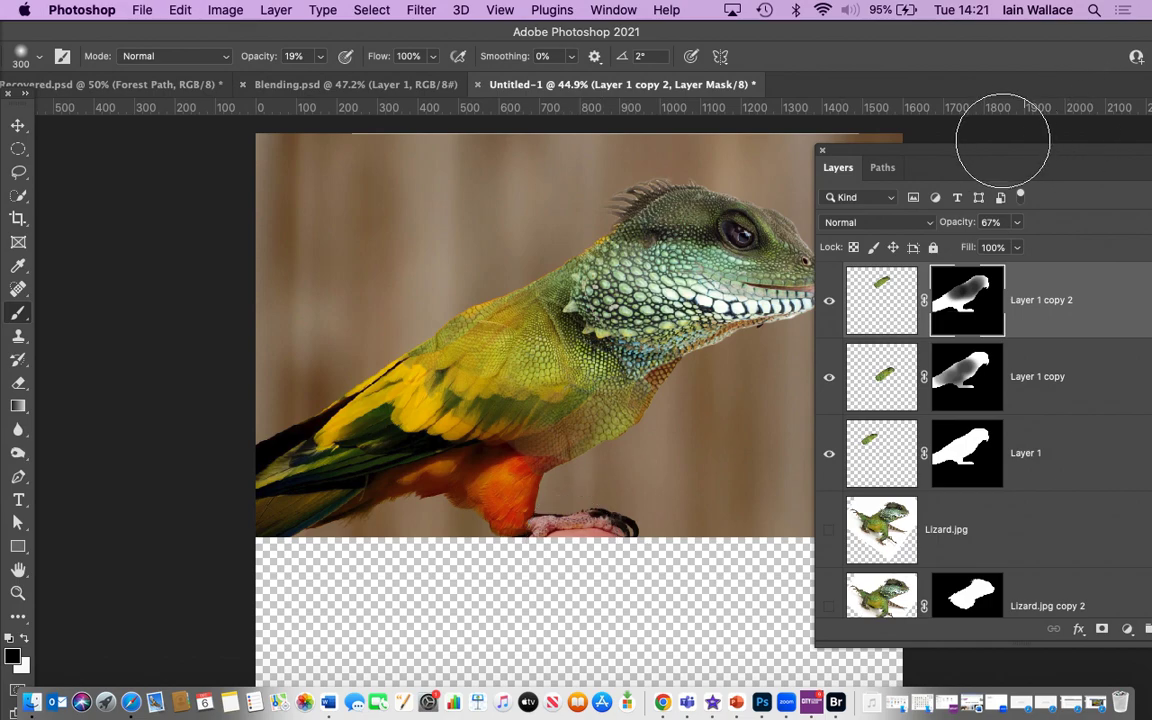
# Select all layers from Parrot.jpg up to Layer 1 copy 2 and stamp the visible ones into a new merged layer, keeping the originals.
pyautogui.moveTo(975, 162); pyautogui.dragTo(1085, 192)
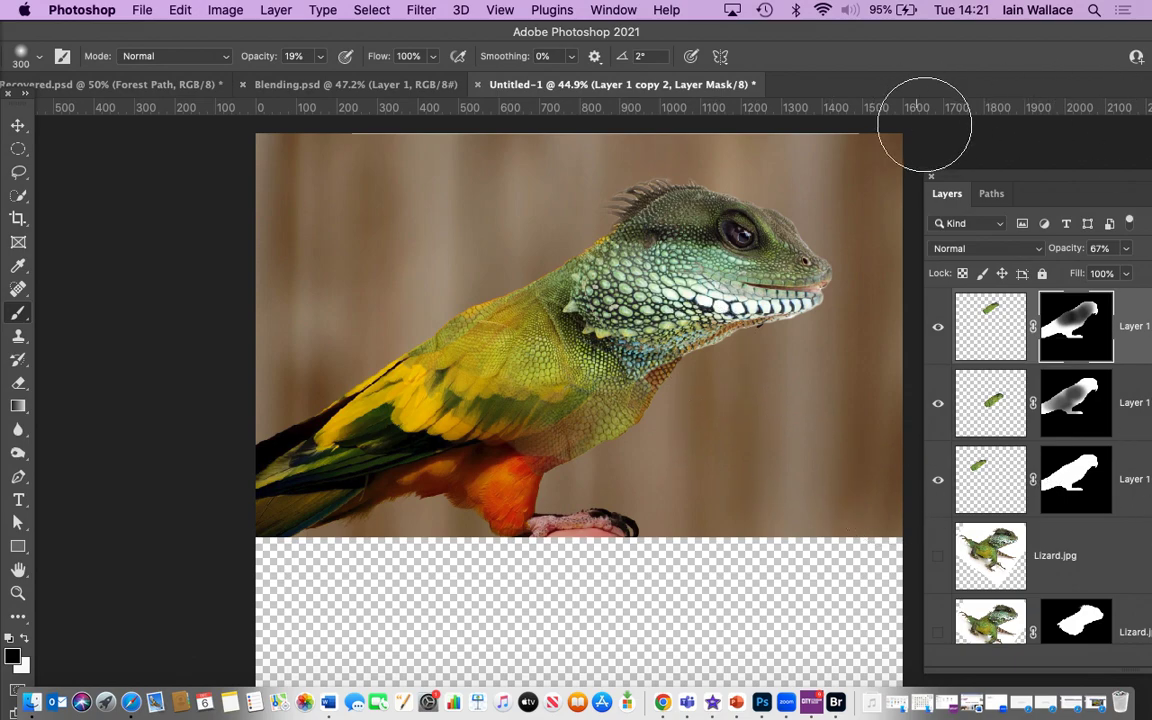
pyautogui.moveTo(1100, 180); pyautogui.dragTo(910, 85)
pyautogui.moveTo(1139, 260); pyautogui.dragTo(1134, 160)
pyautogui.moveTo(1130, 220); pyautogui.dragTo(1131, 525)
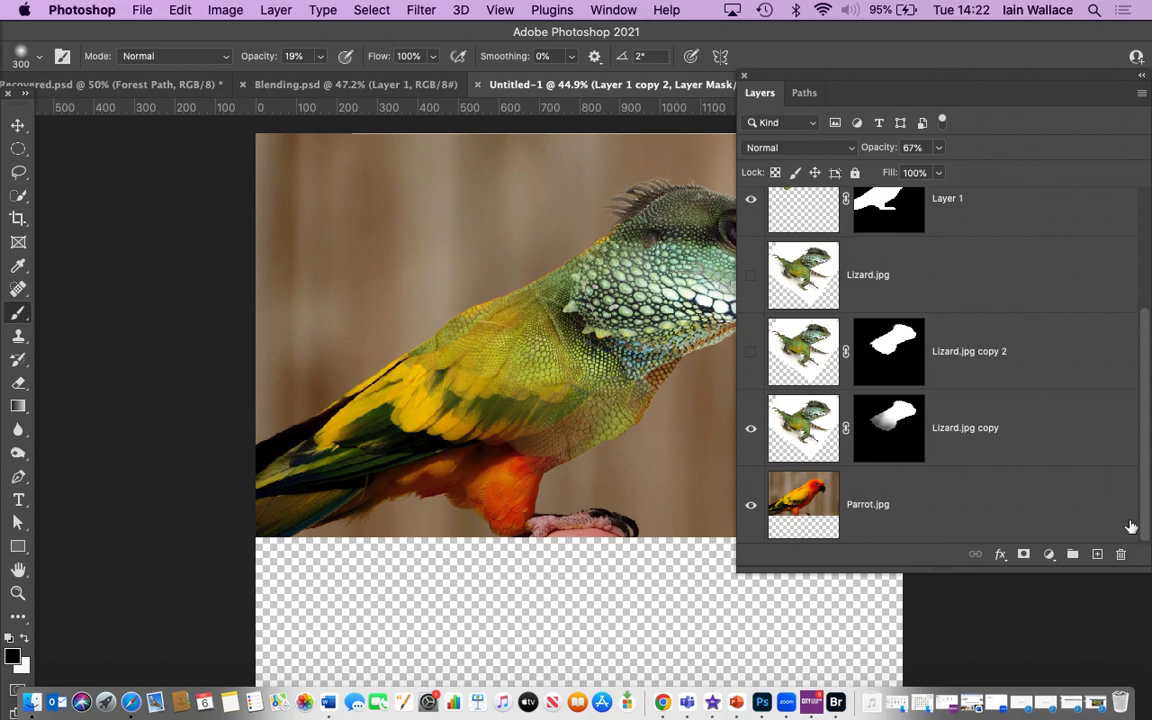
pyautogui.click(964, 510)
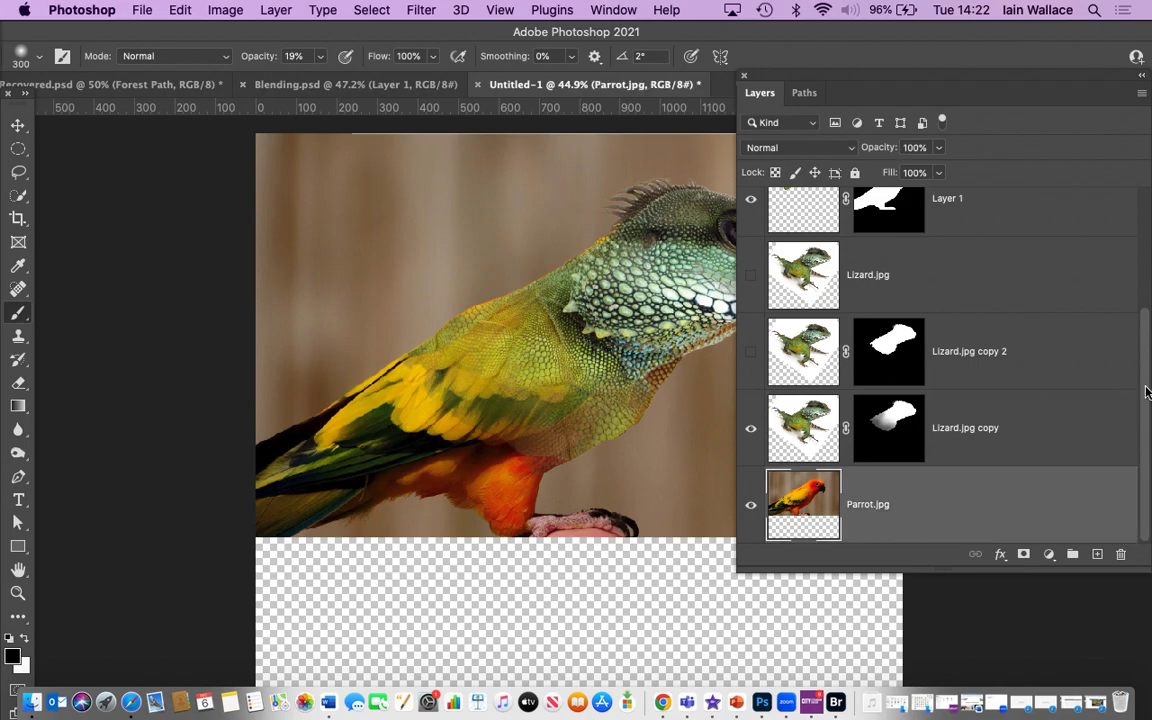
pyautogui.moveTo(1148, 400); pyautogui.dragTo(1148, 163)
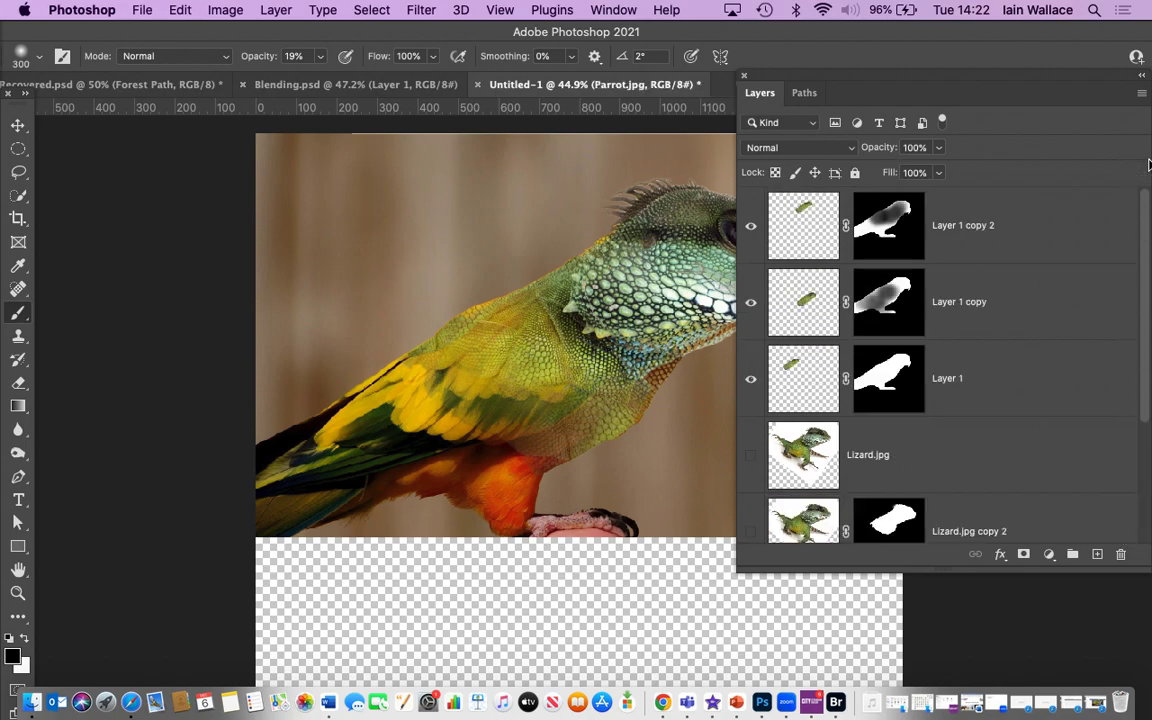
pyautogui.click(1005, 227)
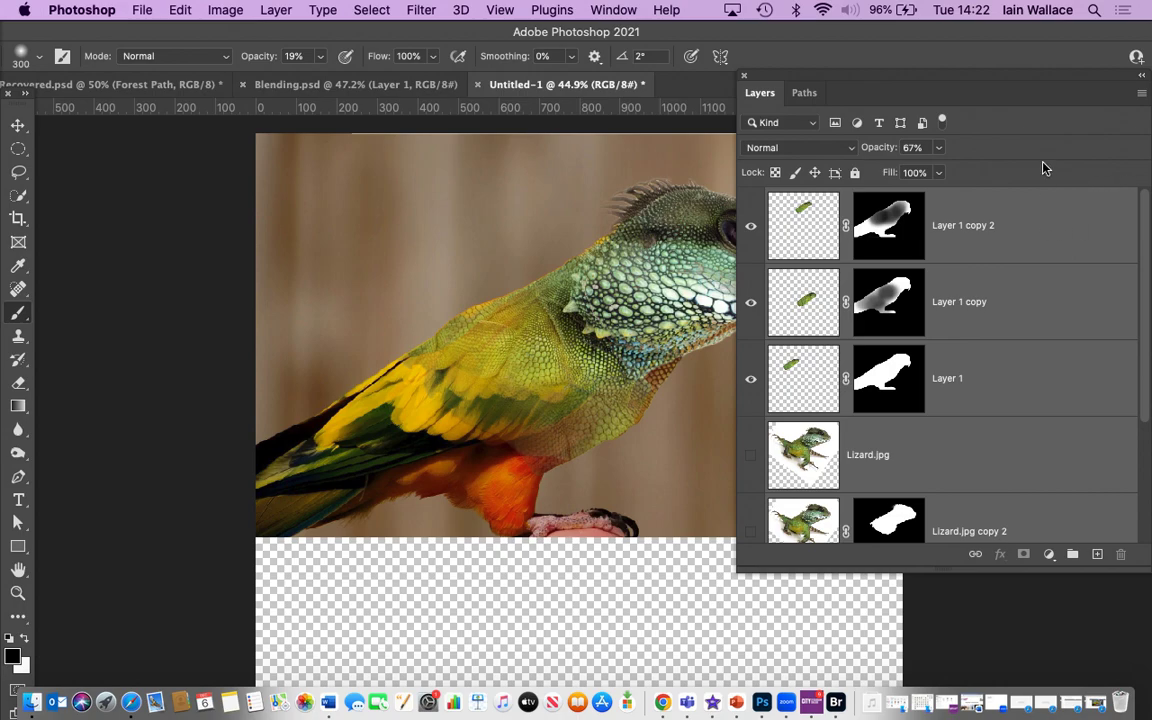
pyautogui.moveTo(1078, 74); pyautogui.dragTo(959, 52)
pyautogui.click(999, 67)
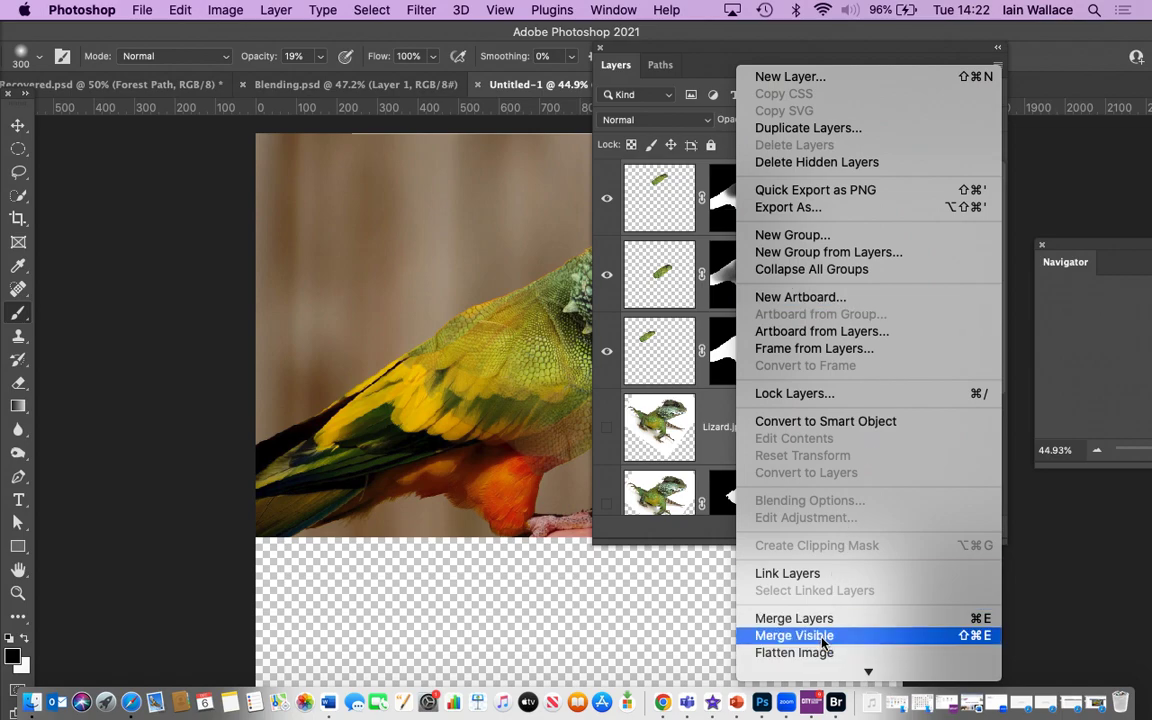
pyautogui.keyDown('alt'); pyautogui.click(823, 643); pyautogui.keyUp('alt')
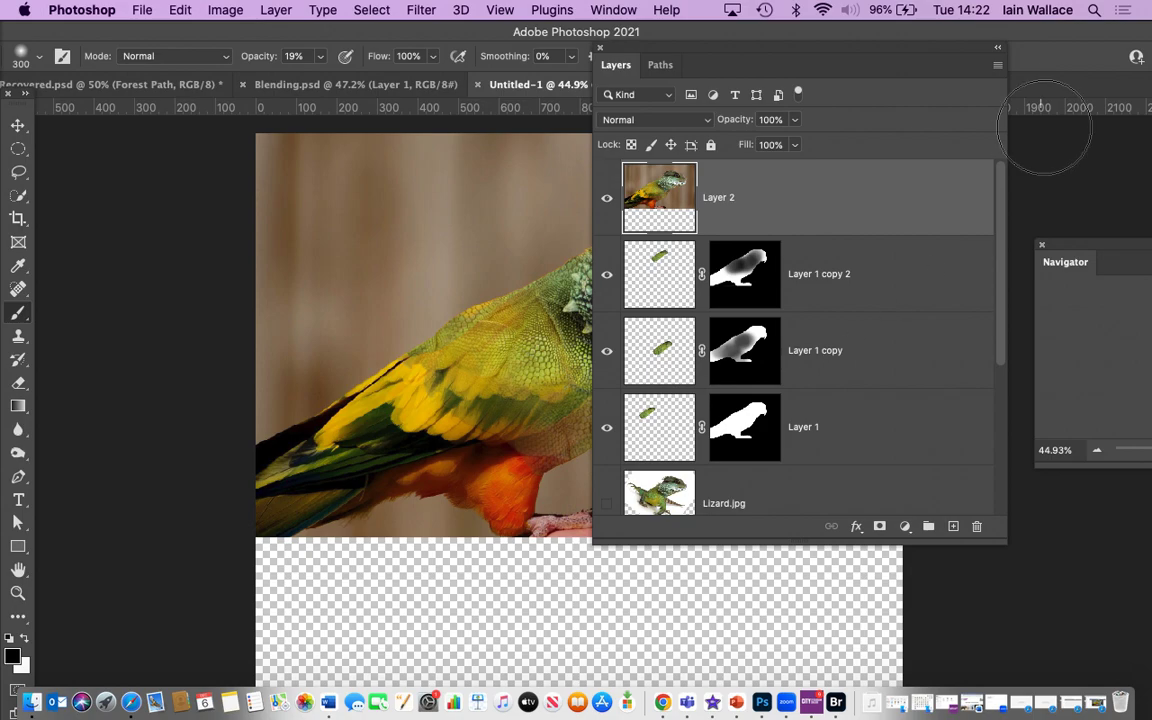
# Select the hybrid's head, neck, body and wing on the merged Layer 2 with the Quick Selection tool.
pyautogui.moveTo(810, 62); pyautogui.dragTo(1138, 124)
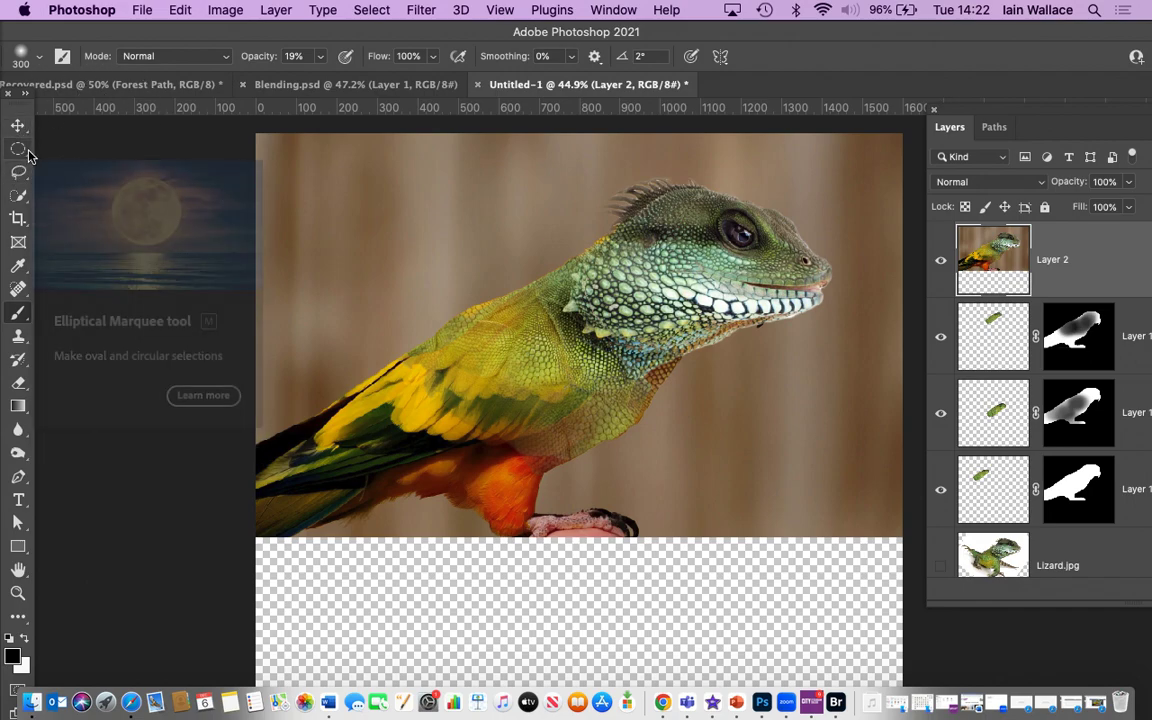
pyautogui.click(22, 196)
pyautogui.moveTo(426, 438)
pyautogui.mouseDown()
pyautogui.moveTo(723, 257)
pyautogui.moveTo(726, 240)
pyautogui.moveTo(672, 208)
pyautogui.moveTo(632, 229)
pyautogui.moveTo(651, 205)
pyautogui.moveTo(633, 216)
pyautogui.moveTo(679, 199)
pyautogui.moveTo(783, 245)
pyautogui.moveTo(760, 219)
pyautogui.moveTo(771, 221)
pyautogui.moveTo(816, 280)
pyautogui.moveTo(824, 275)
pyautogui.moveTo(790, 231)
pyautogui.moveTo(670, 341)
pyautogui.moveTo(721, 311)
pyautogui.moveTo(633, 364)
pyautogui.moveTo(735, 306)
pyautogui.moveTo(707, 337)
pyautogui.moveTo(741, 322)
pyautogui.moveTo(693, 349)
pyautogui.moveTo(778, 296)
pyautogui.moveTo(761, 311)
pyautogui.moveTo(805, 300)
pyautogui.mouseUp()
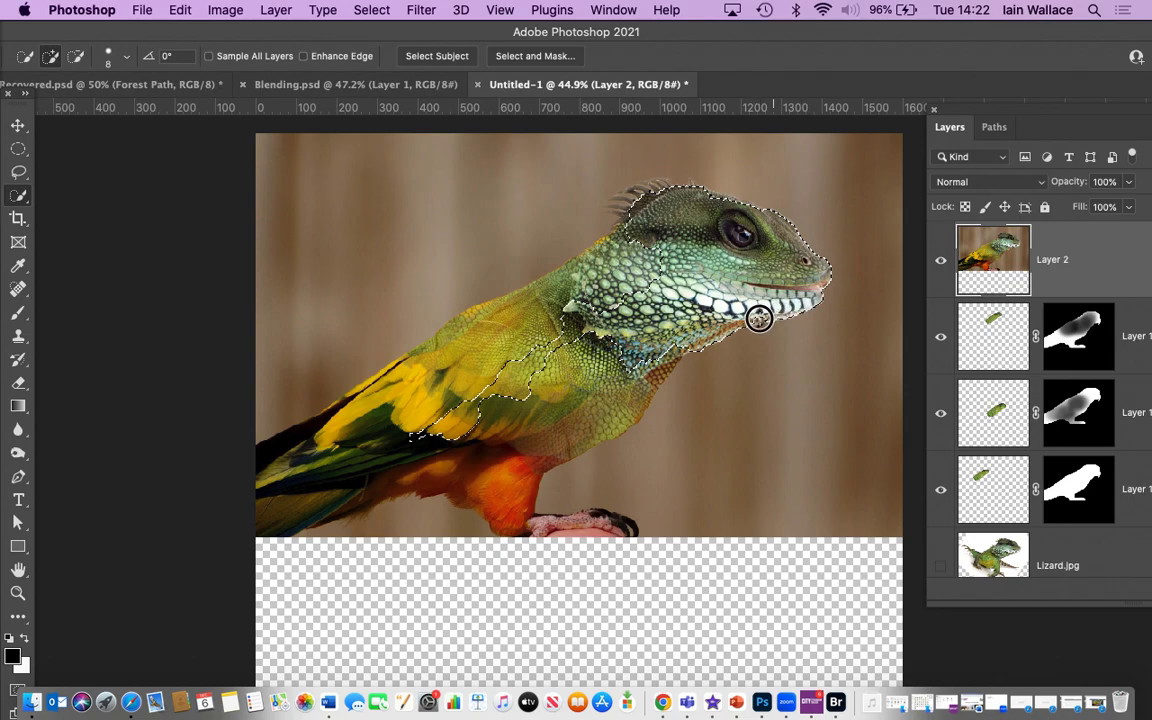
pyautogui.moveTo(671, 334)
pyautogui.mouseDown()
pyautogui.moveTo(640, 380)
pyautogui.moveTo(674, 363)
pyautogui.moveTo(681, 334)
pyautogui.moveTo(638, 408)
pyautogui.mouseUp()
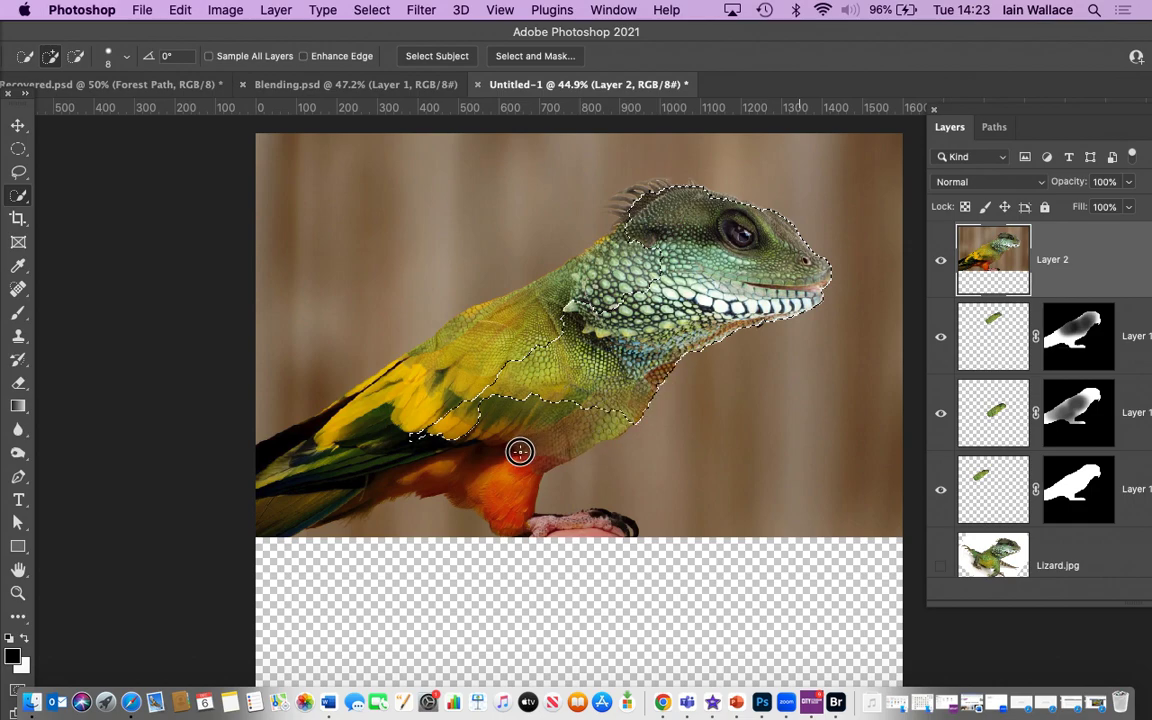
pyautogui.moveTo(504, 419); pyautogui.dragTo(480, 407)
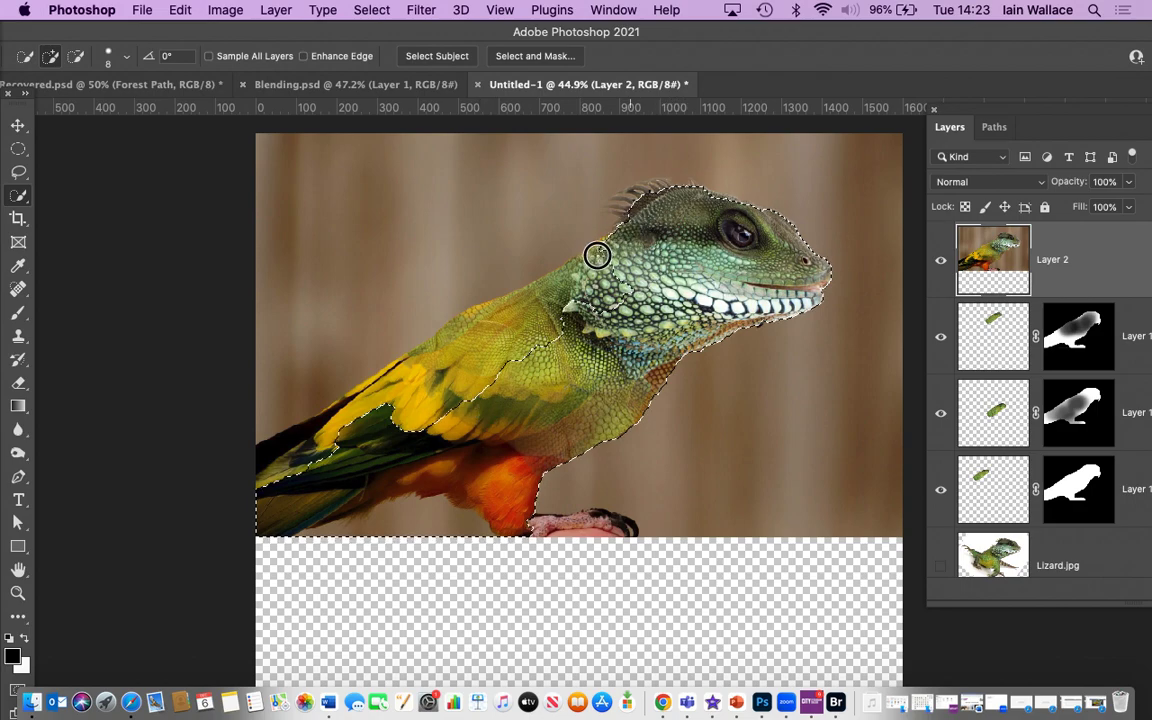
pyautogui.moveTo(613, 237); pyautogui.dragTo(473, 327)
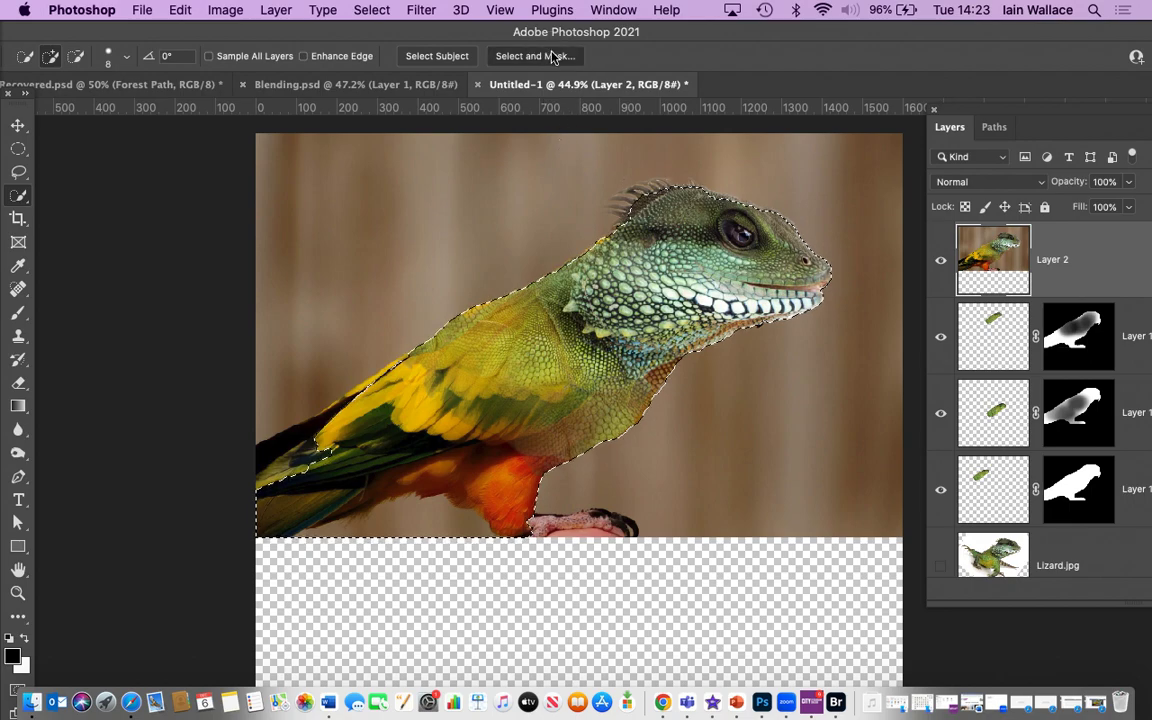
# Open the hybrid's selection in Select and Mask and set the view mode to Overlay.
pyautogui.press('super+alt+r')
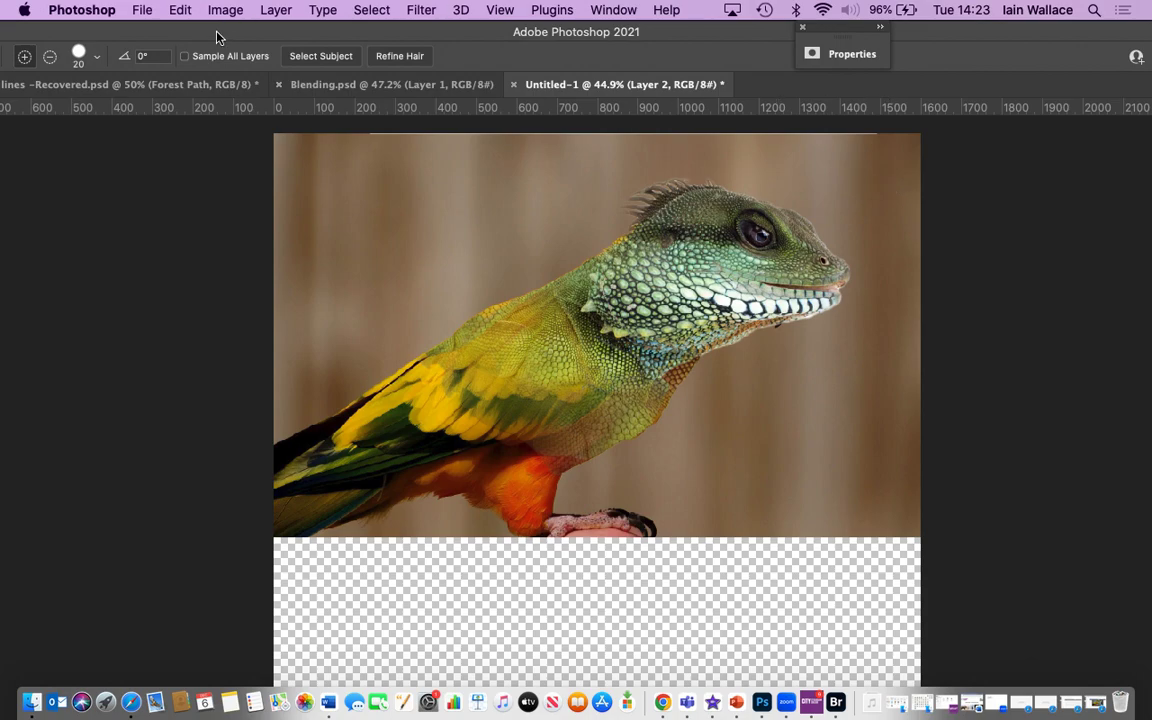
pyautogui.click(849, 54)
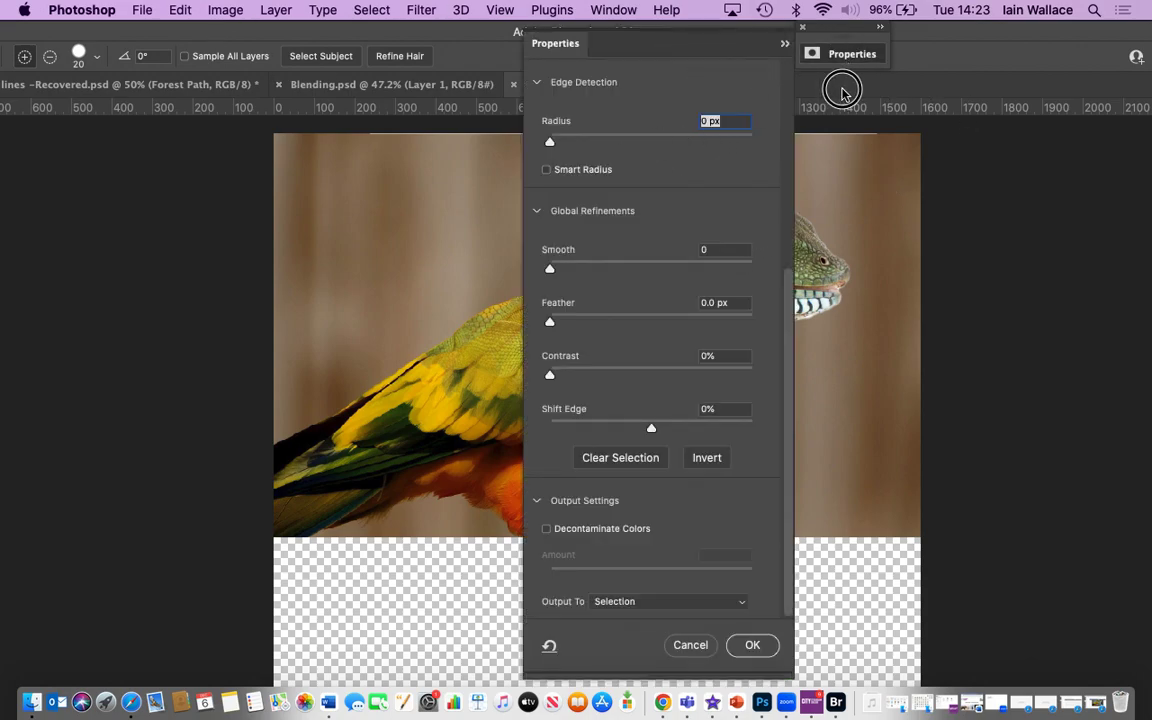
pyautogui.scroll(5, 761, 134)
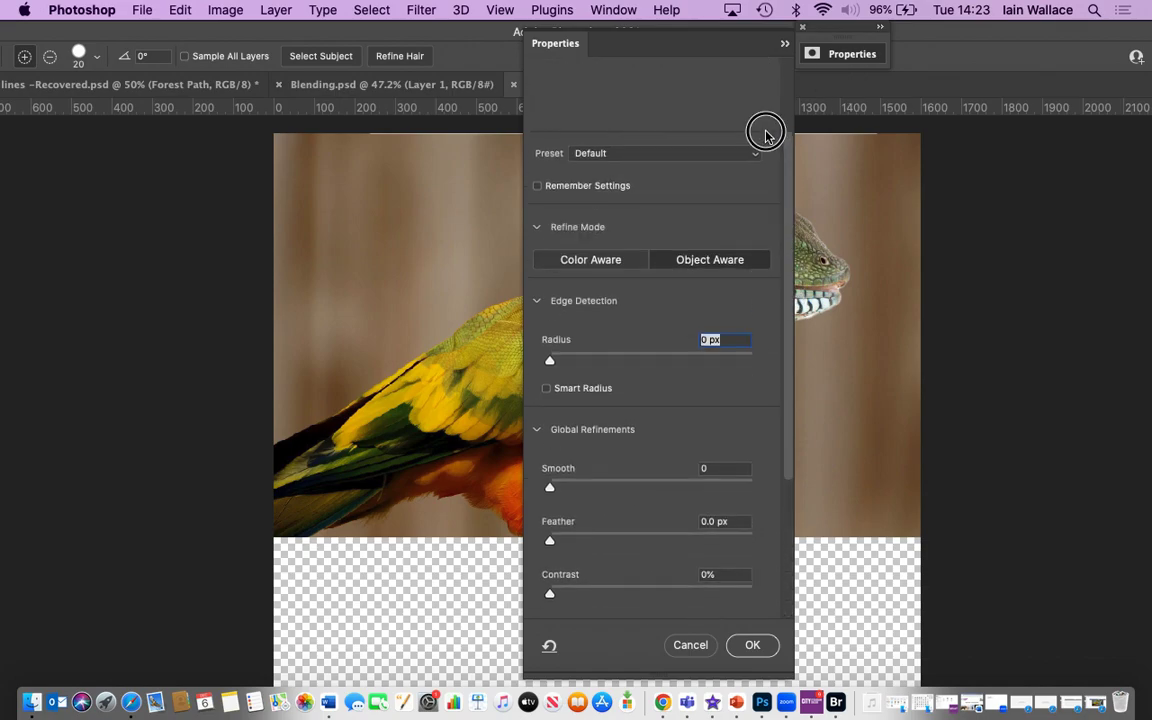
pyautogui.click(592, 100)
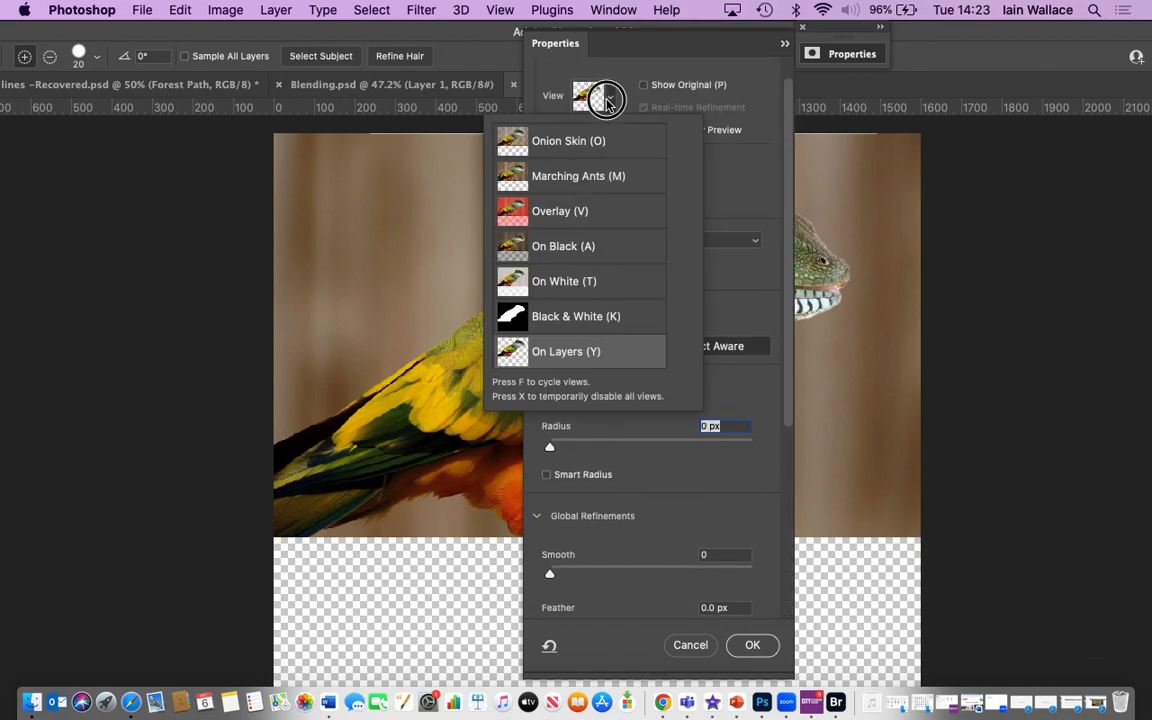
pyautogui.click(580, 212)
pyautogui.moveTo(652, 46); pyautogui.dragTo(1103, 69)
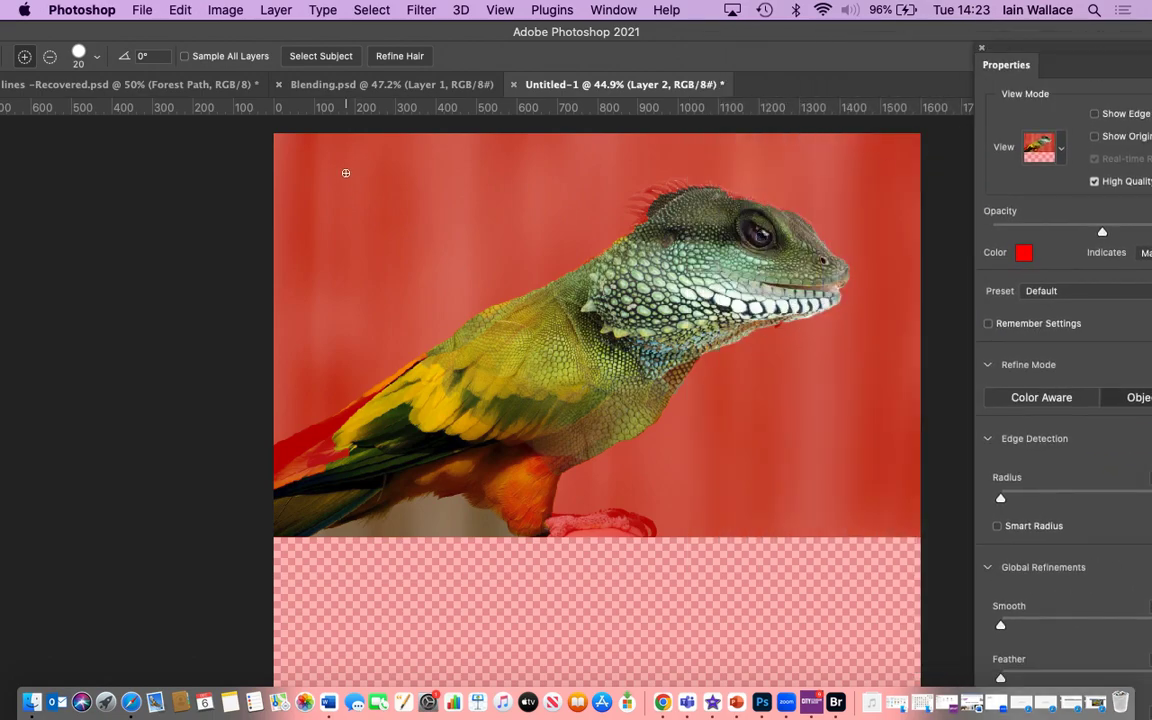
# Switch to the Quick Selection tool in subtract mode at size 4 and add a slight feather to the selection edge.
pyautogui.moveTo(215, 31); pyautogui.dragTo(306, 31)
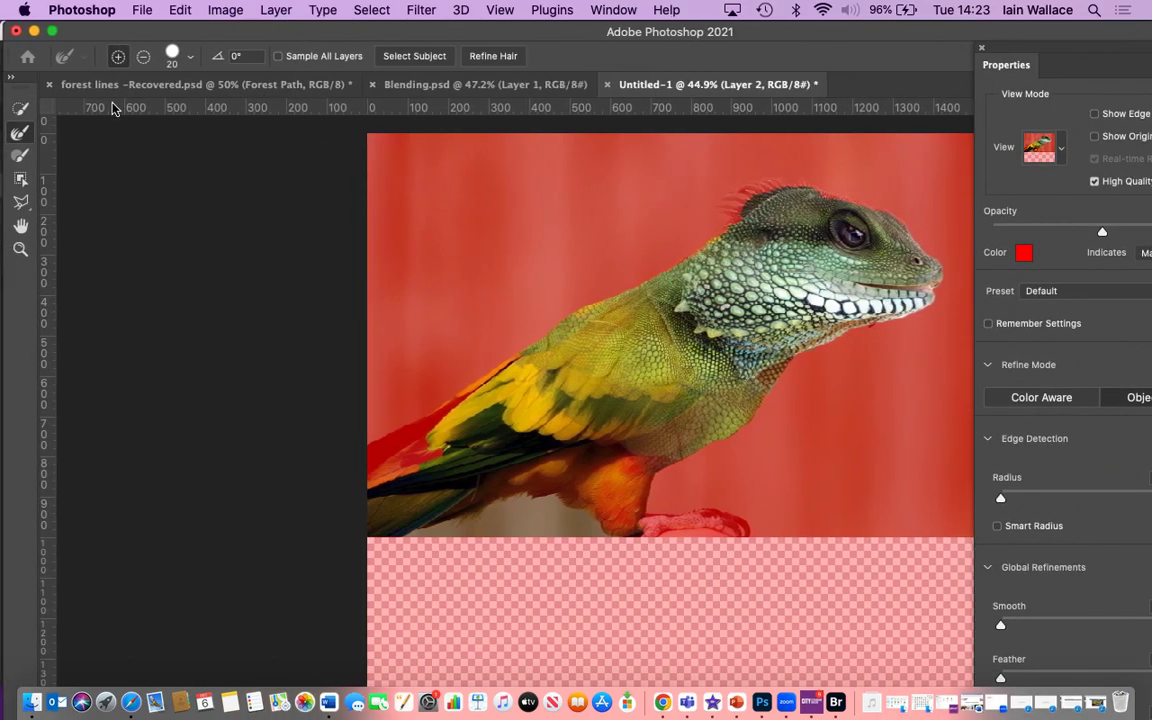
pyautogui.click(21, 109)
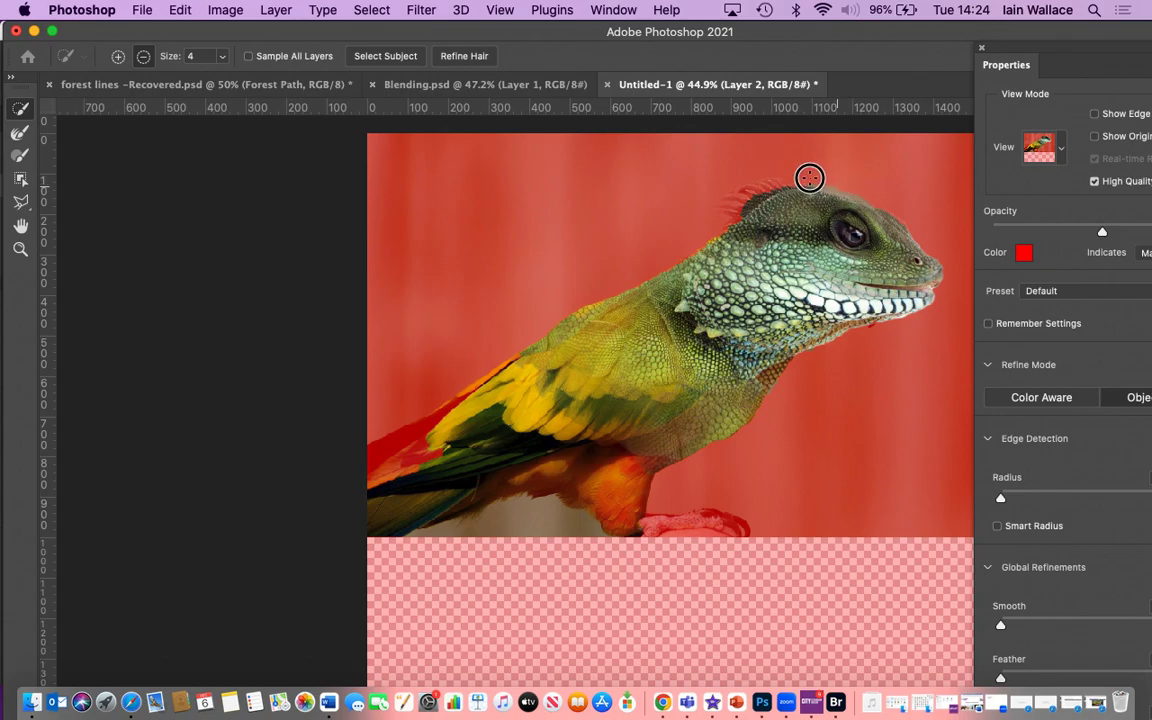
pyautogui.moveTo(1000, 677); pyautogui.dragTo(1031, 677)
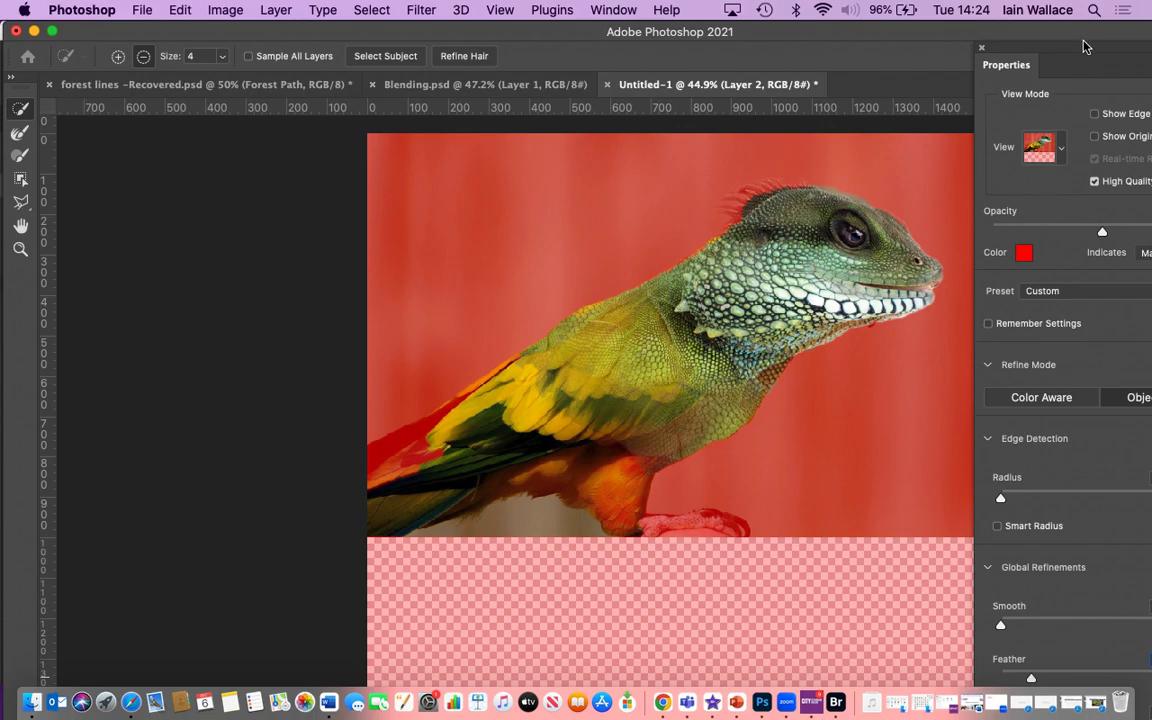
# Apply the Select and Mask refinement with a 2.8 px feather and output the result as a selection.
pyautogui.moveTo(1067, 57); pyautogui.dragTo(712, 26)
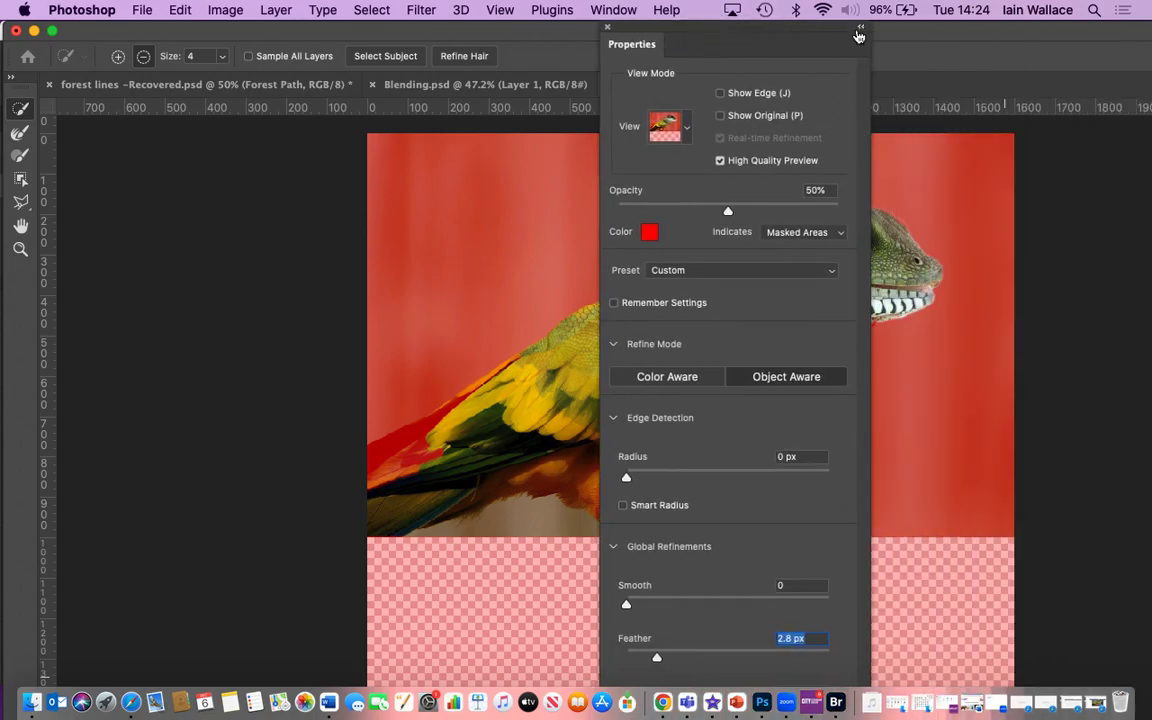
pyautogui.click(860, 27)
pyautogui.click(657, 56)
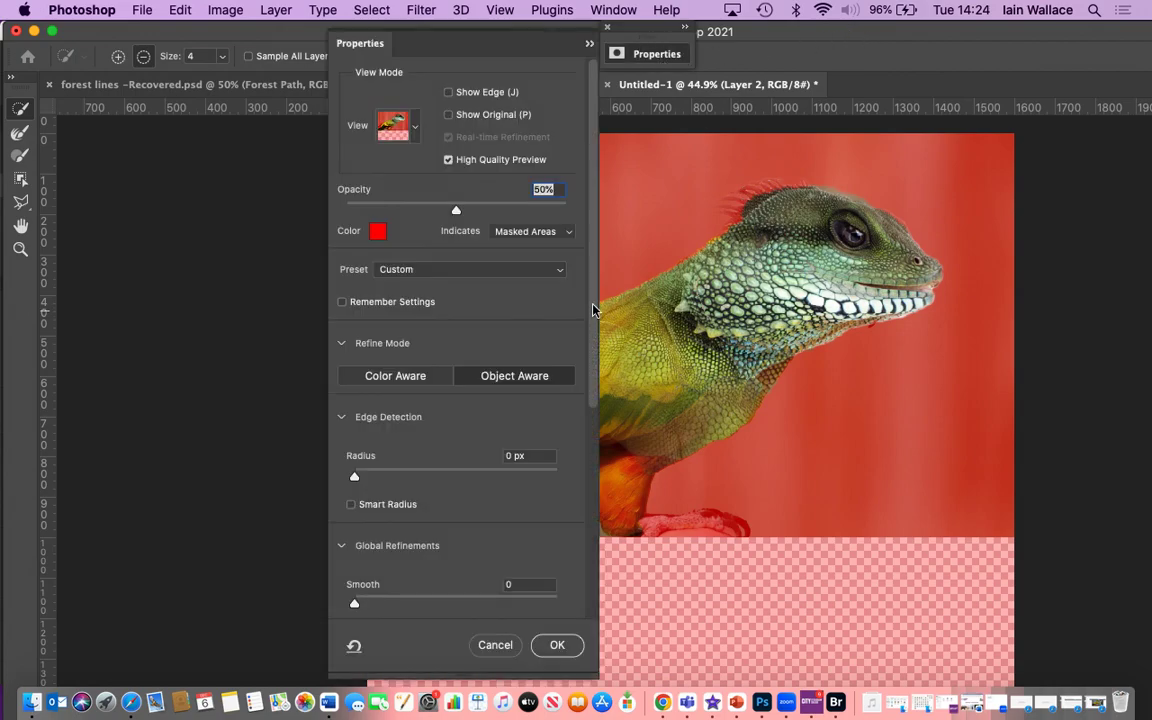
pyautogui.scroll(-5, 540, 280)
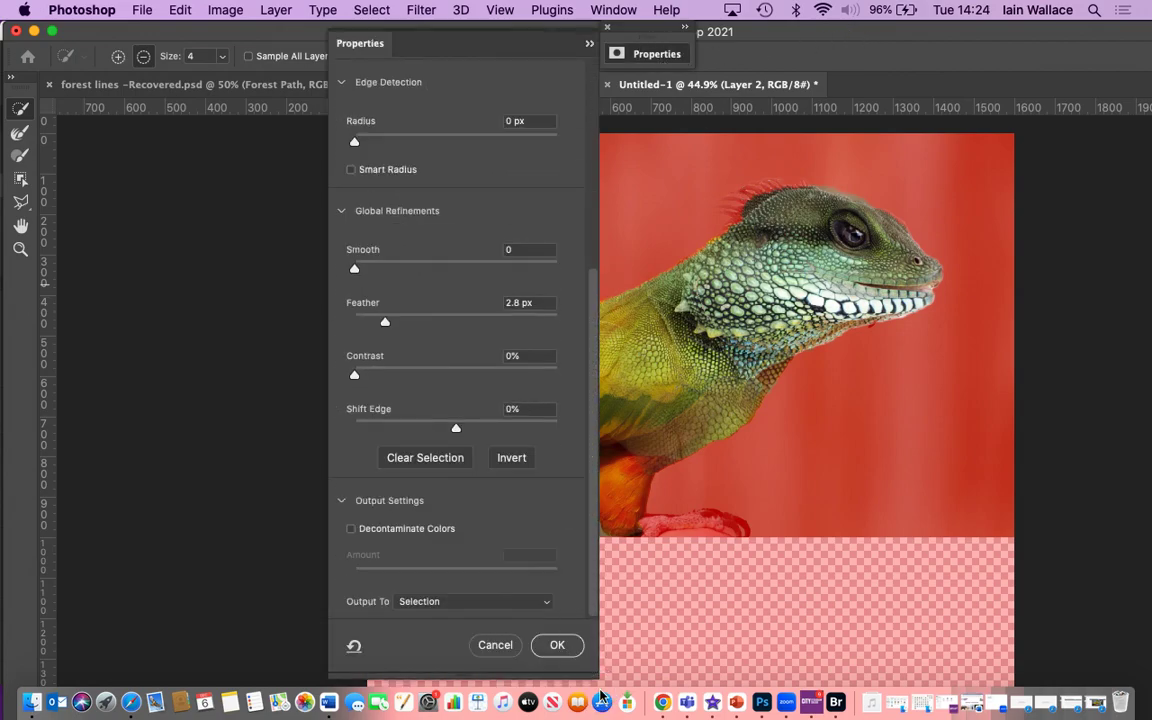
pyautogui.click(557, 645)
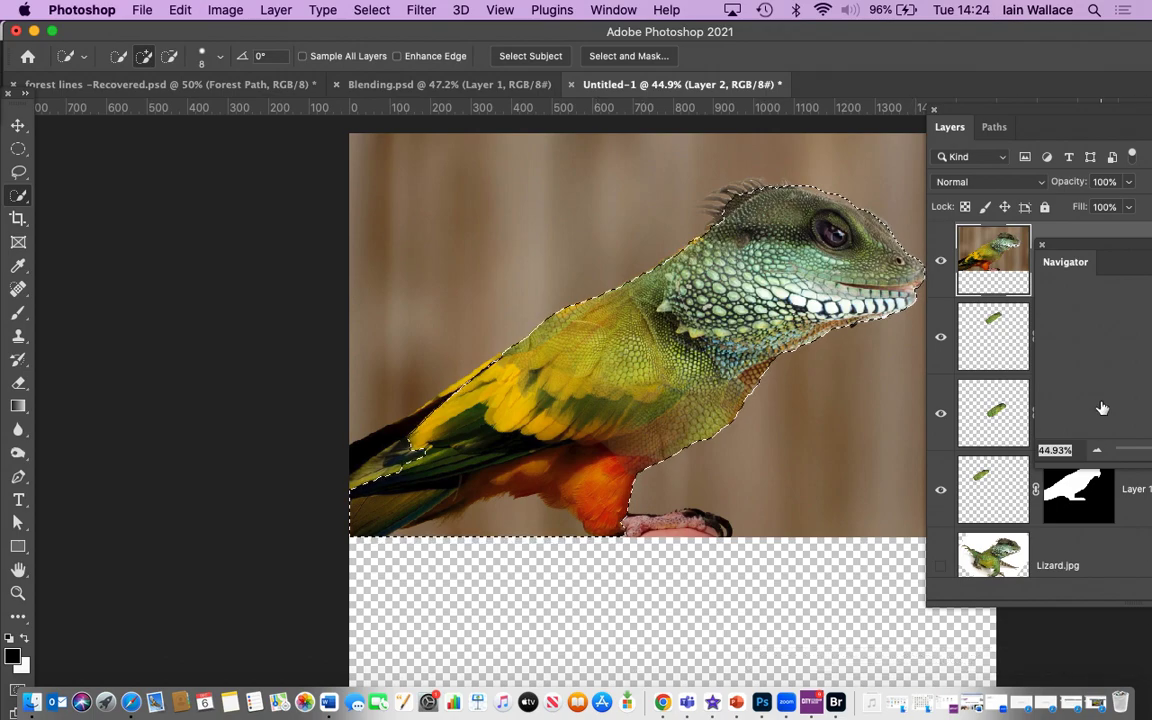
# Hide the merged Layer 2 and add a new empty layer directly above Layer 1 copy 2.
pyautogui.click(940, 260)
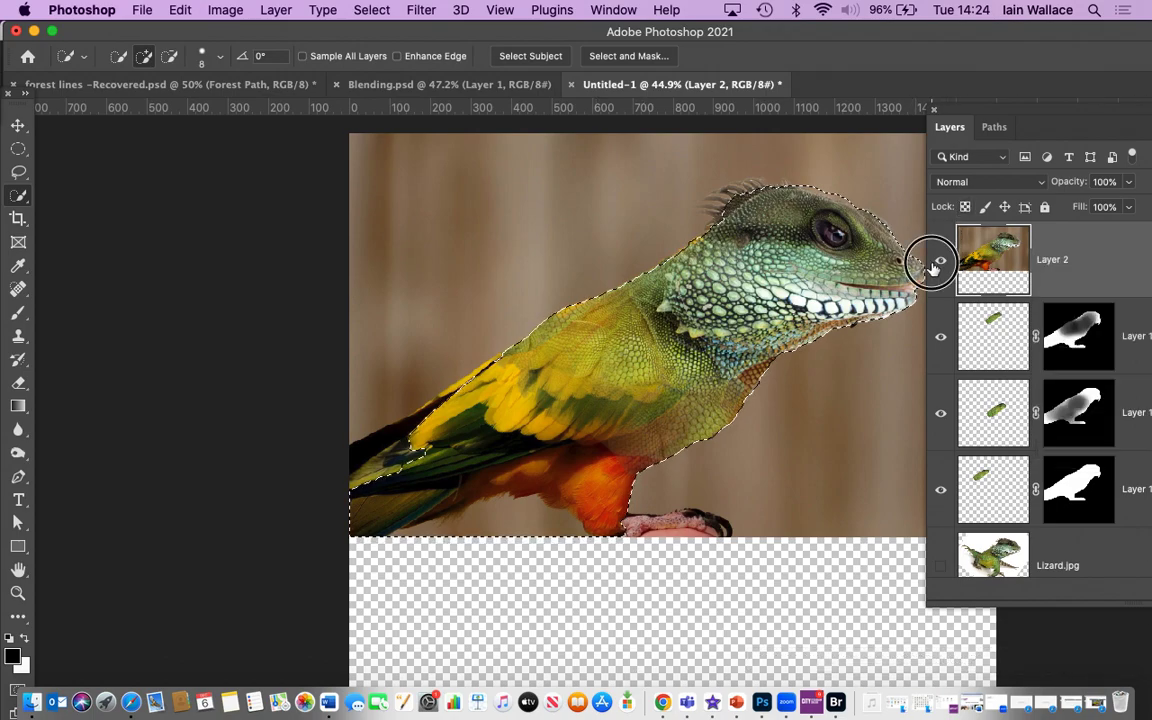
pyautogui.click(1133, 330)
pyautogui.moveTo(1002, 113); pyautogui.dragTo(637, 51)
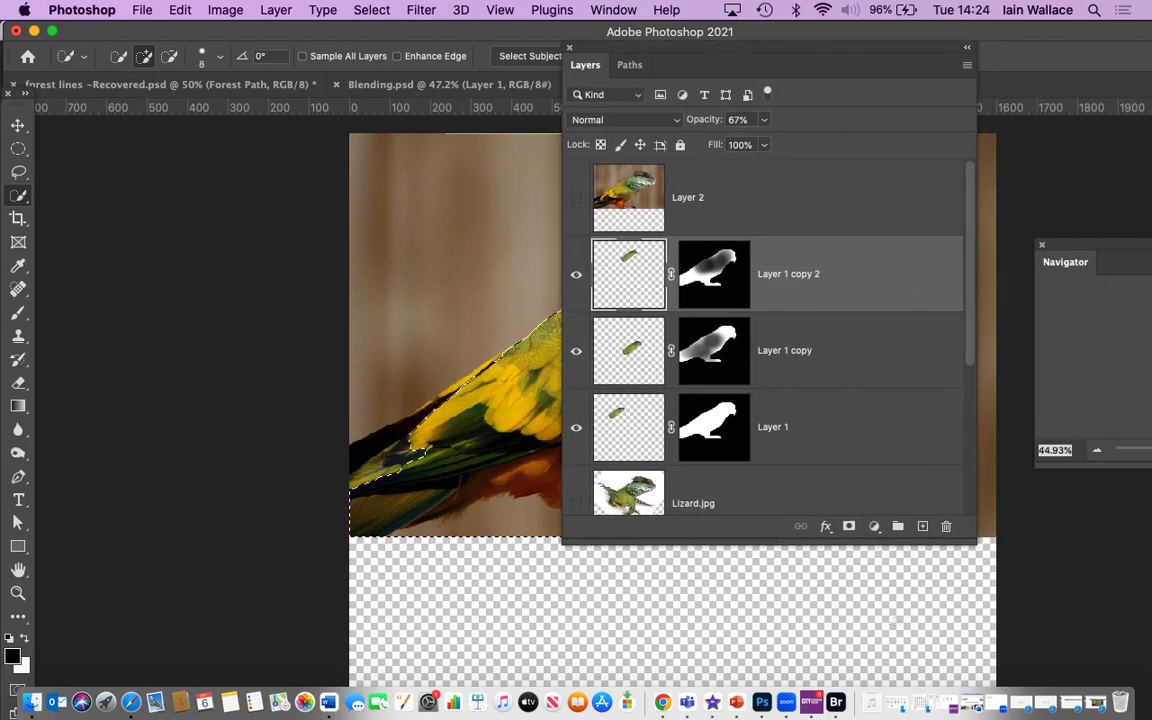
pyautogui.click(924, 527)
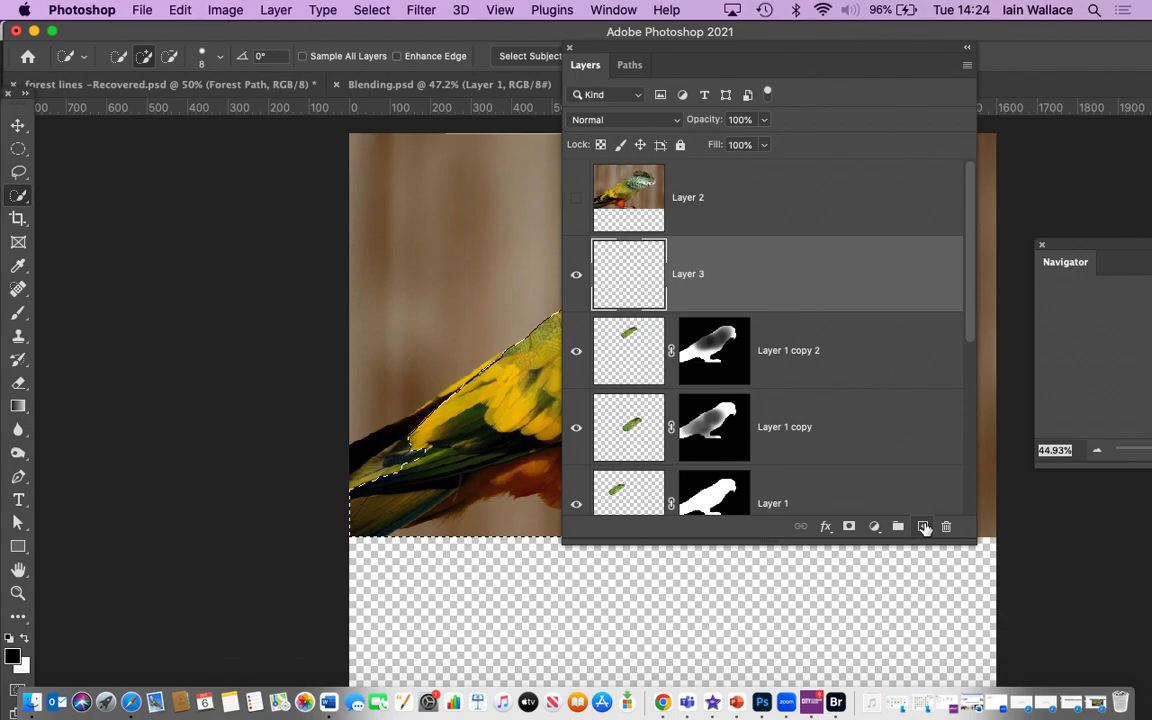
pyautogui.moveTo(840, 62); pyautogui.dragTo(1130, 356)
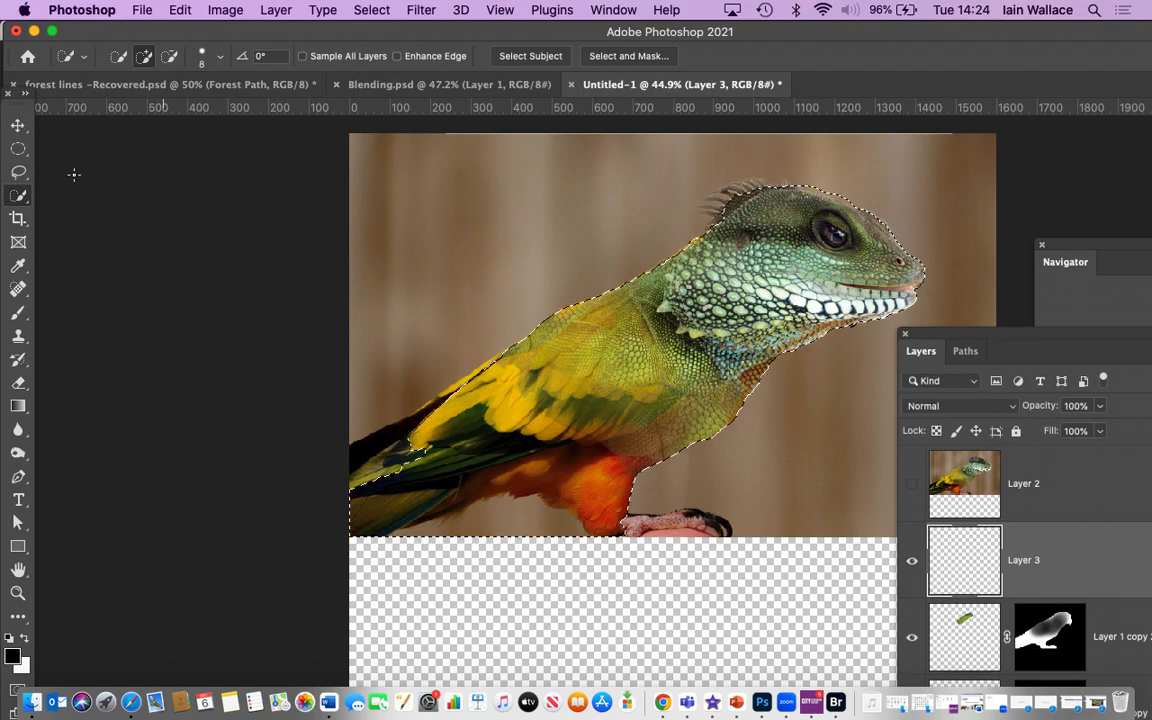
# Sample orange from the parrot's leg and brush it over the hybrid's chest on Layer 3 at 19% opacity.
pyautogui.click(18, 314)
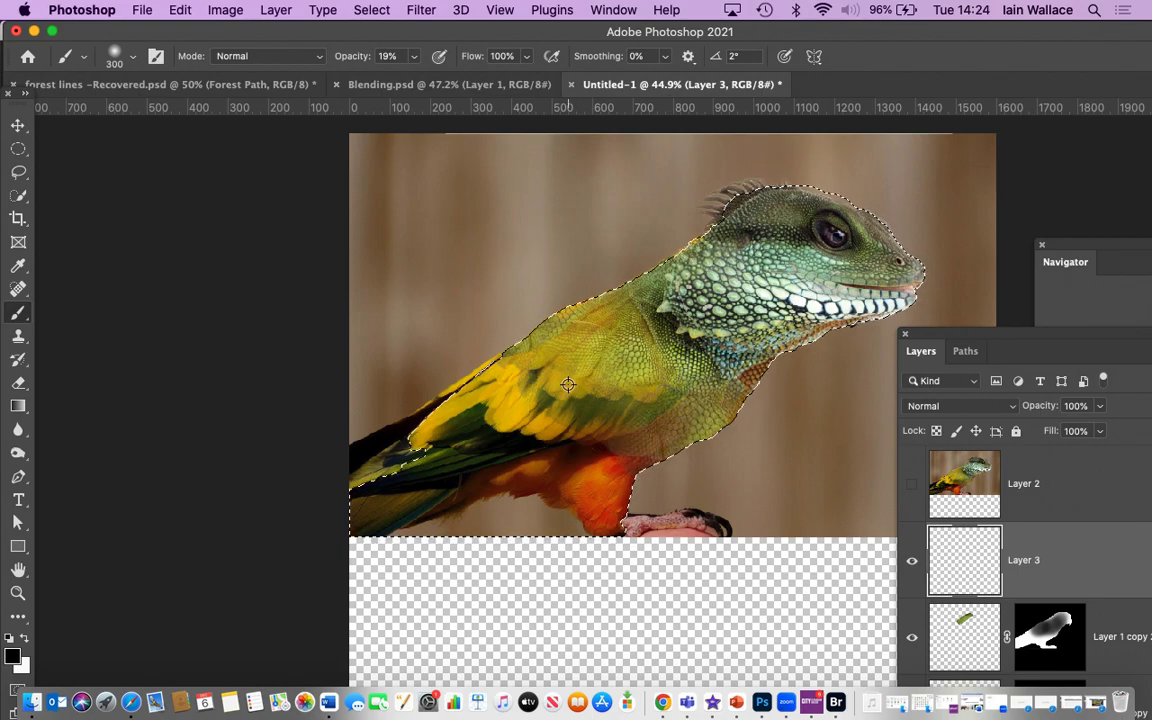
pyautogui.keyDown('alt'); pyautogui.click(519, 408); pyautogui.keyUp('alt')
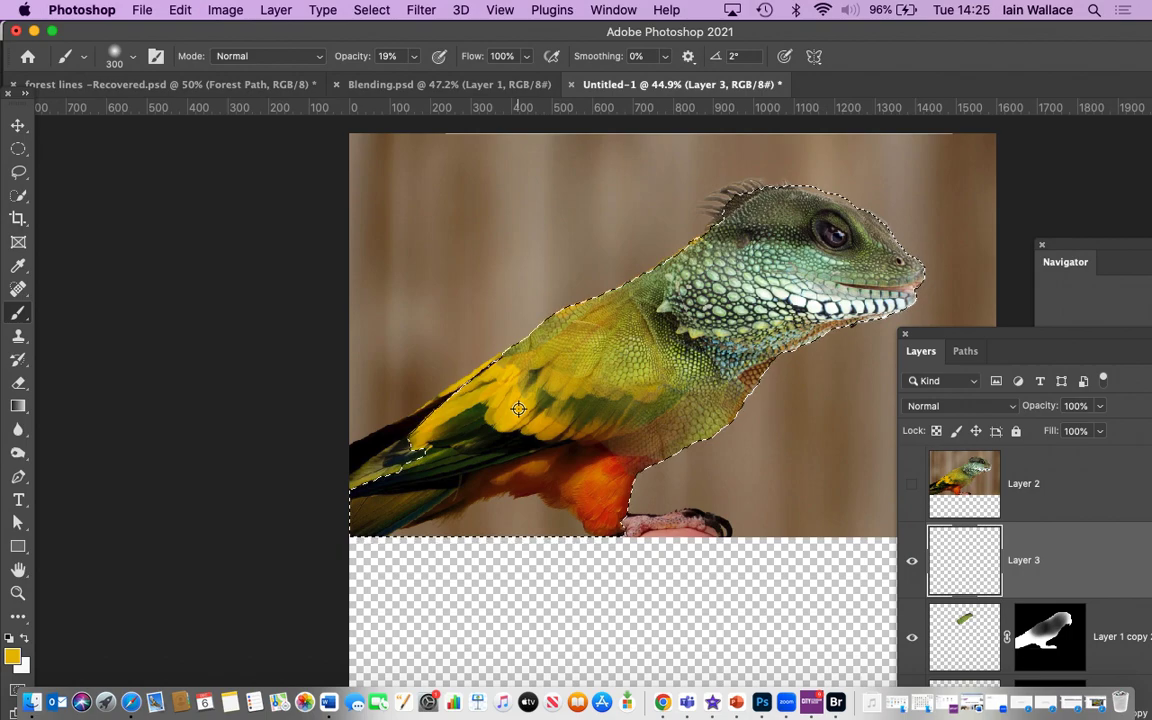
pyautogui.keyDown('alt'); pyautogui.click(602, 481); pyautogui.keyUp('alt')
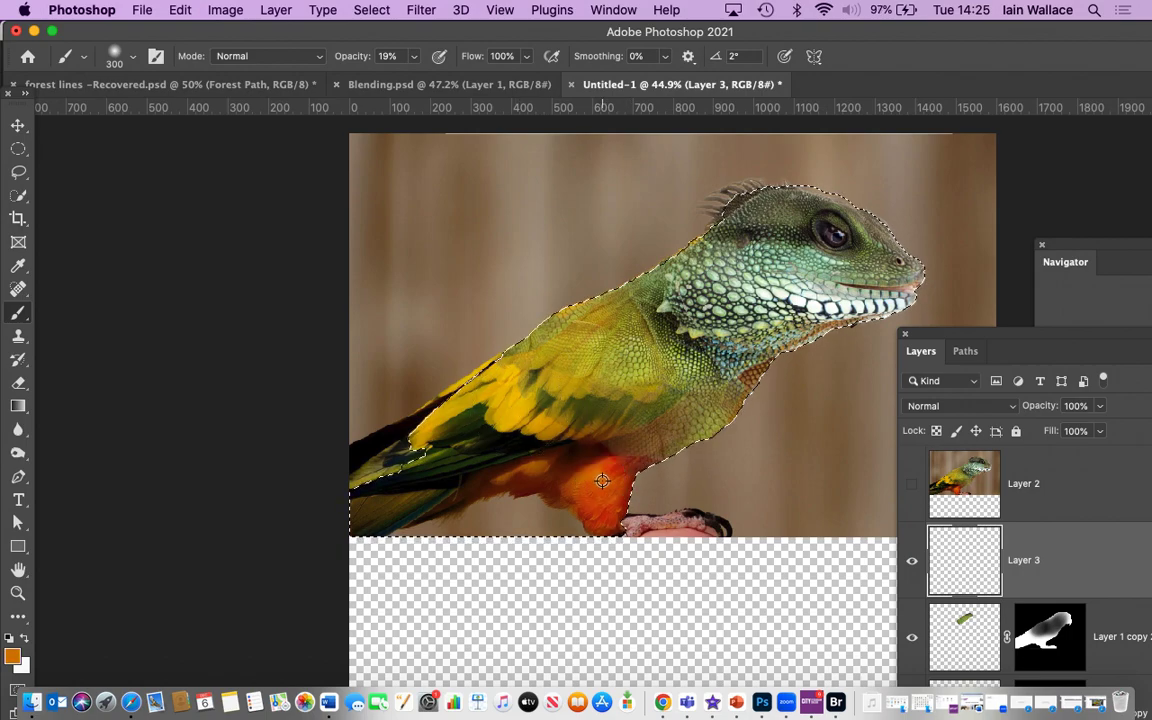
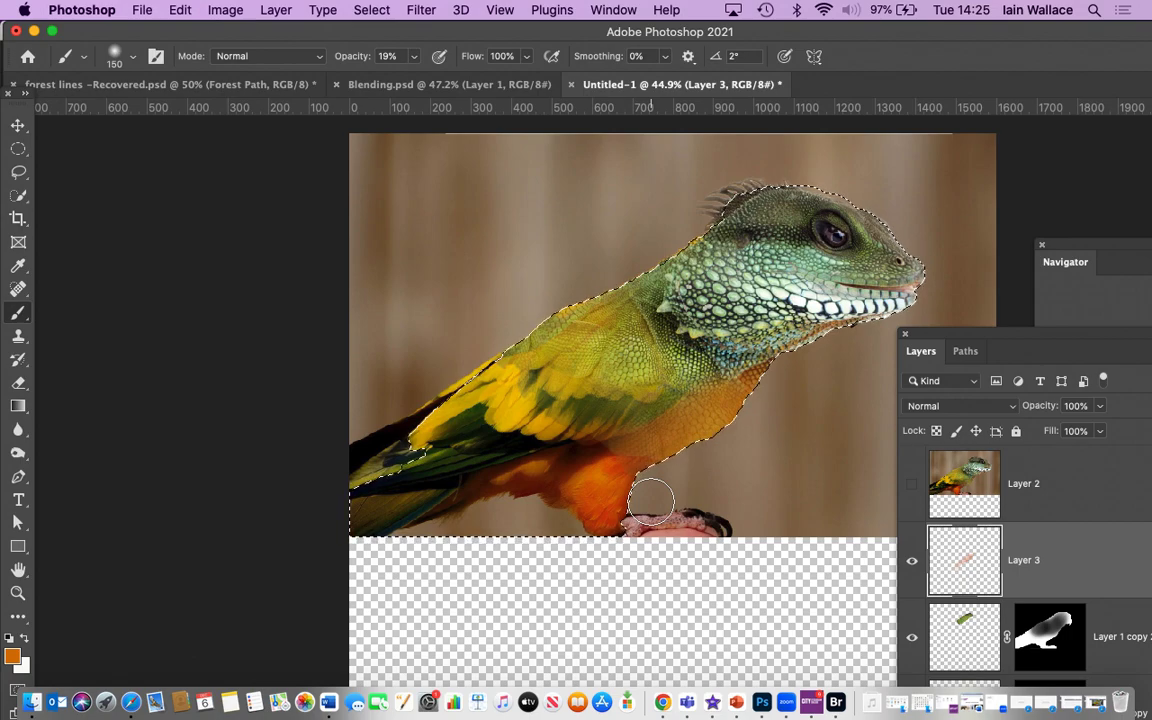
# Set Layer 3's blend mode to Color and brush more orange over the scaly chest.
pyautogui.click(1014, 408)
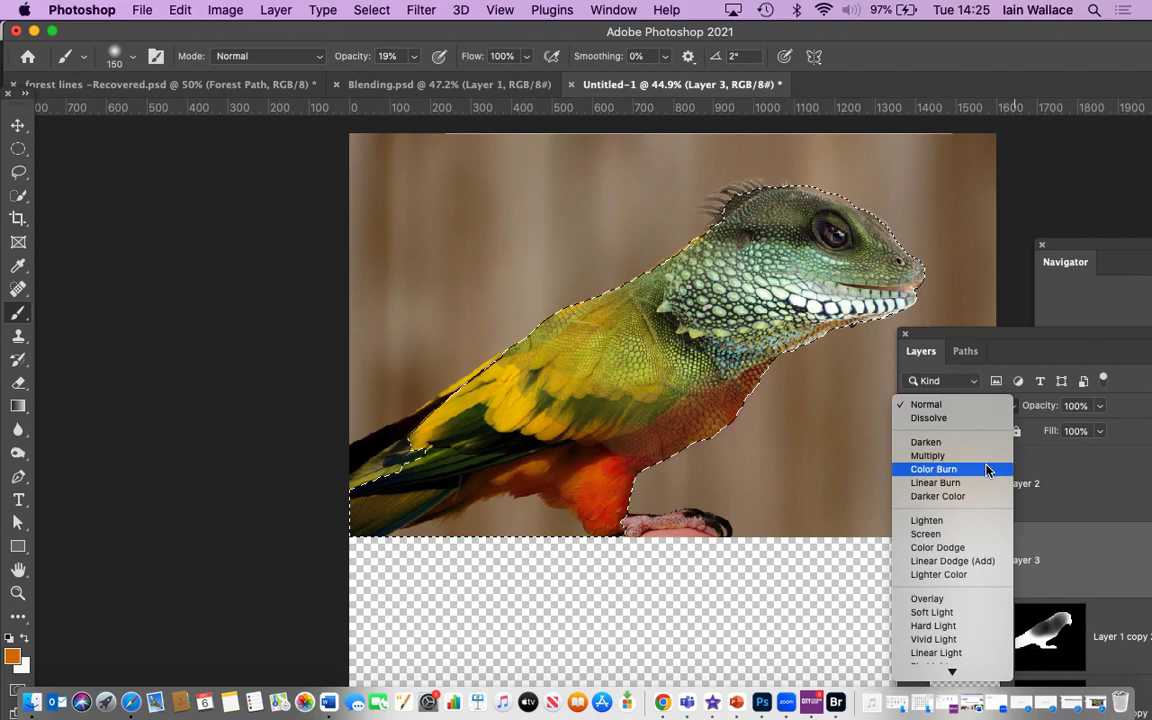
pyautogui.moveTo(935, 717)
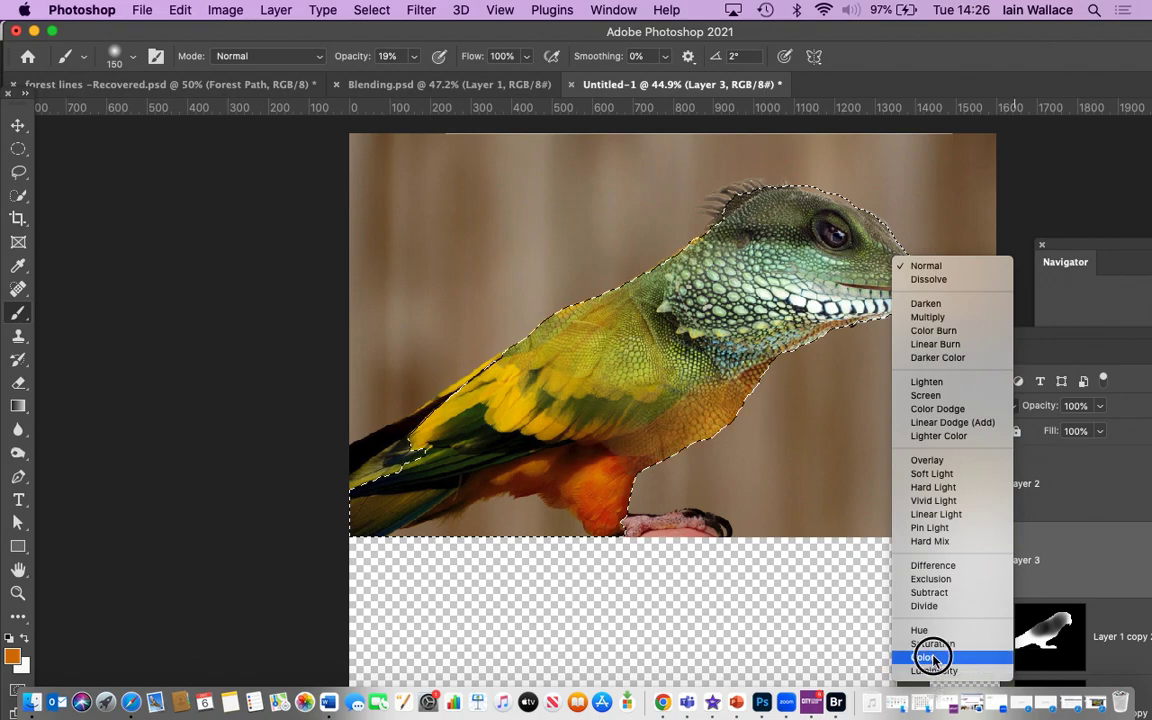
pyautogui.click(933, 657)
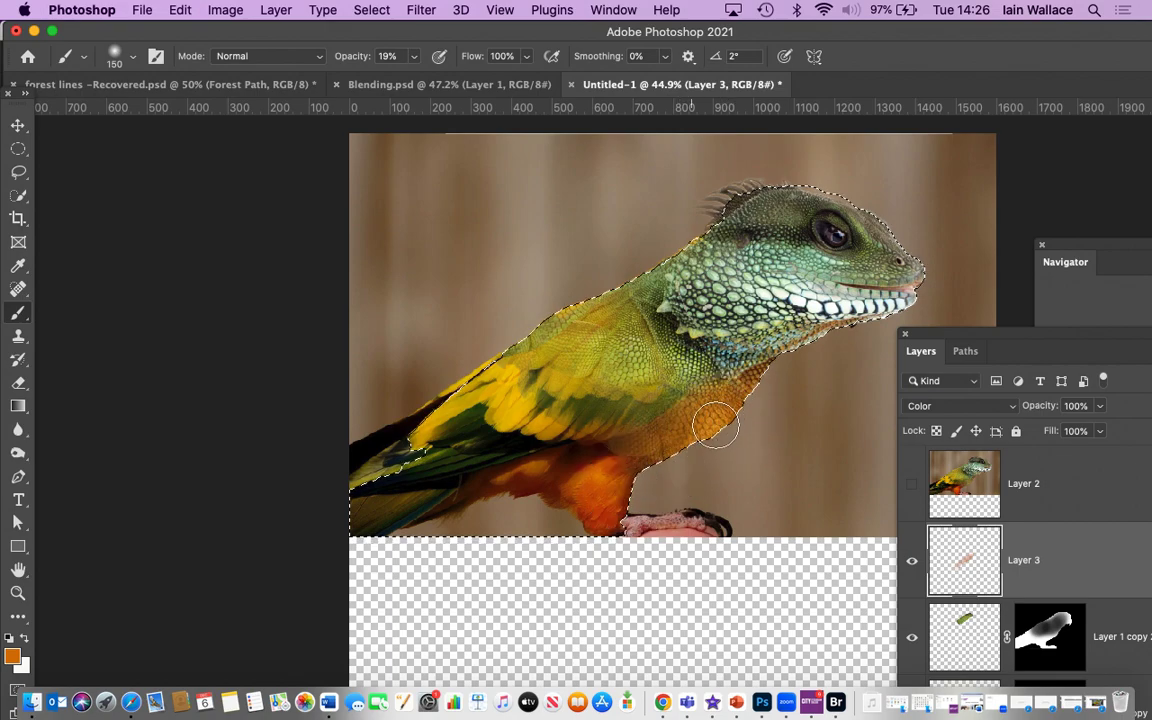
pyautogui.moveTo(754, 400); pyautogui.dragTo(735, 448)
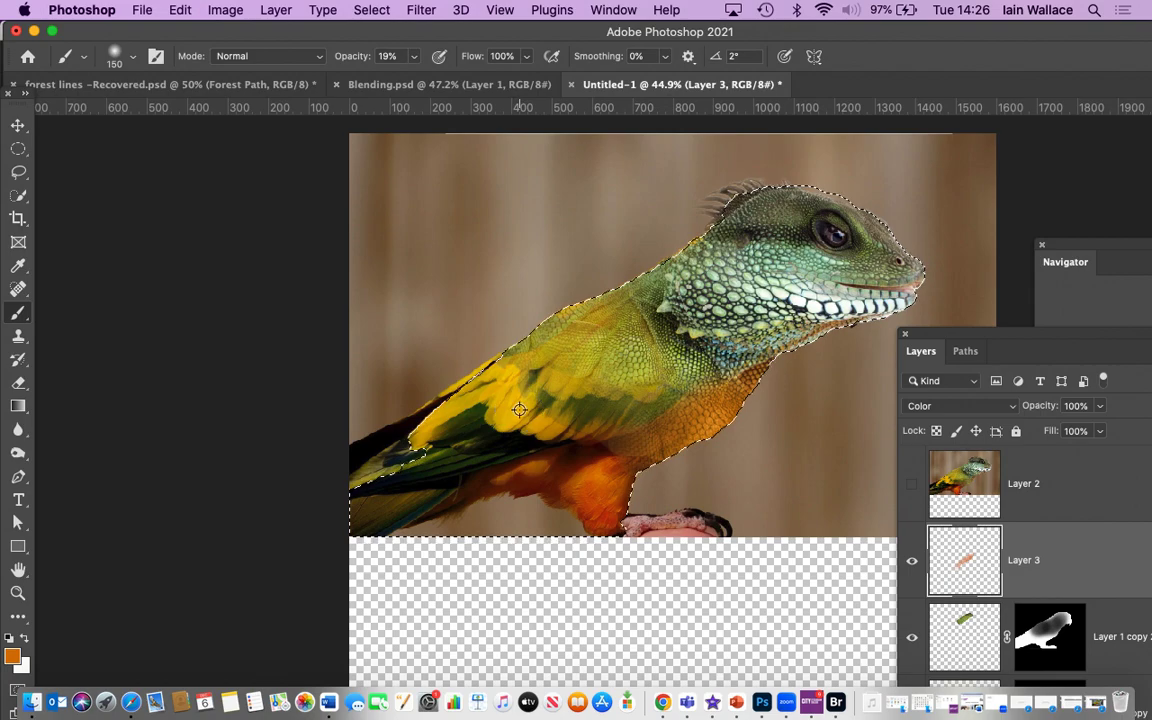
# Tint the cheek and throat scales yellow and the neck dark olive, using brush colours sampled from the wing.
pyautogui.keyDown('alt'); pyautogui.click(468, 382); pyautogui.keyUp('alt')
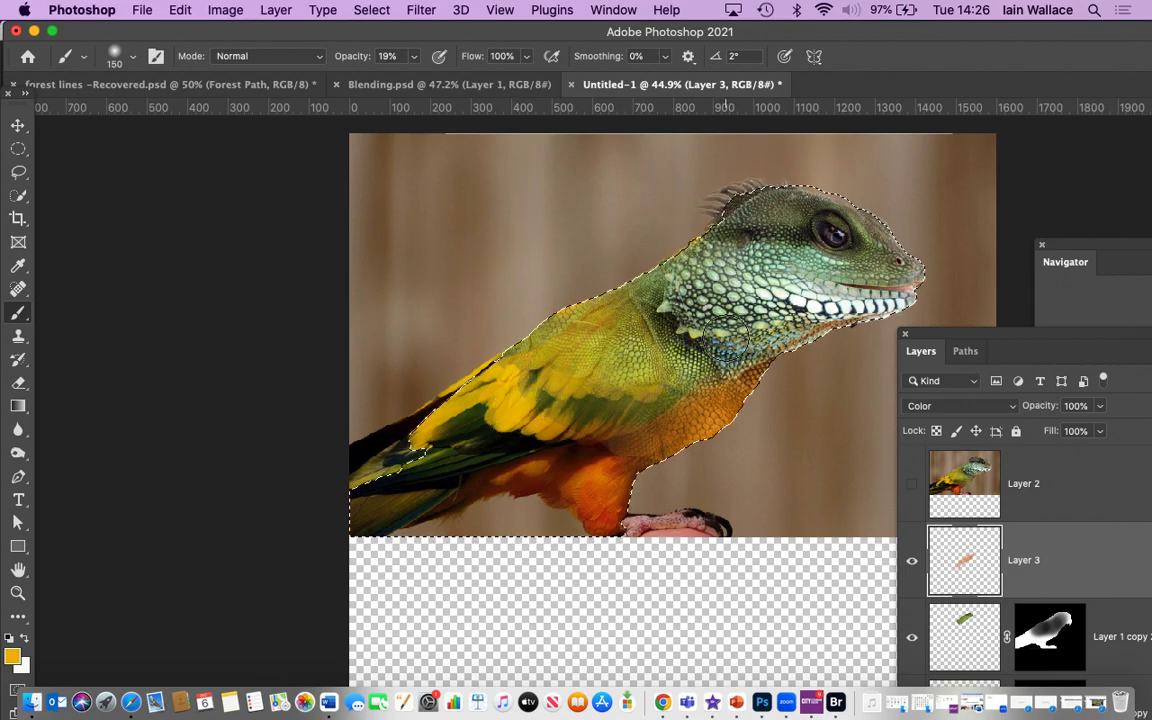
pyautogui.moveTo(801, 318)
pyautogui.mouseDown()
pyautogui.moveTo(689, 321)
pyautogui.moveTo(792, 329)
pyautogui.moveTo(705, 325)
pyautogui.moveTo(778, 340)
pyautogui.moveTo(690, 344)
pyautogui.moveTo(791, 347)
pyautogui.moveTo(620, 400)
pyautogui.mouseUp()
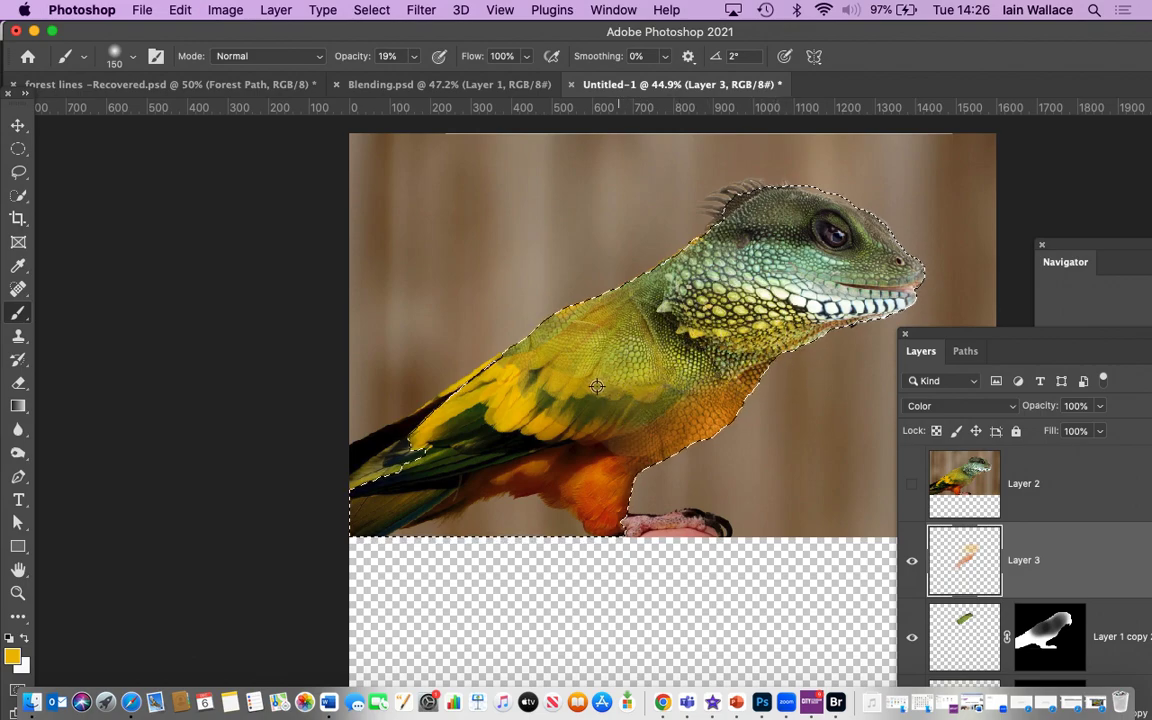
pyautogui.keyDown('alt'); pyautogui.click(577, 407); pyautogui.keyUp('alt')
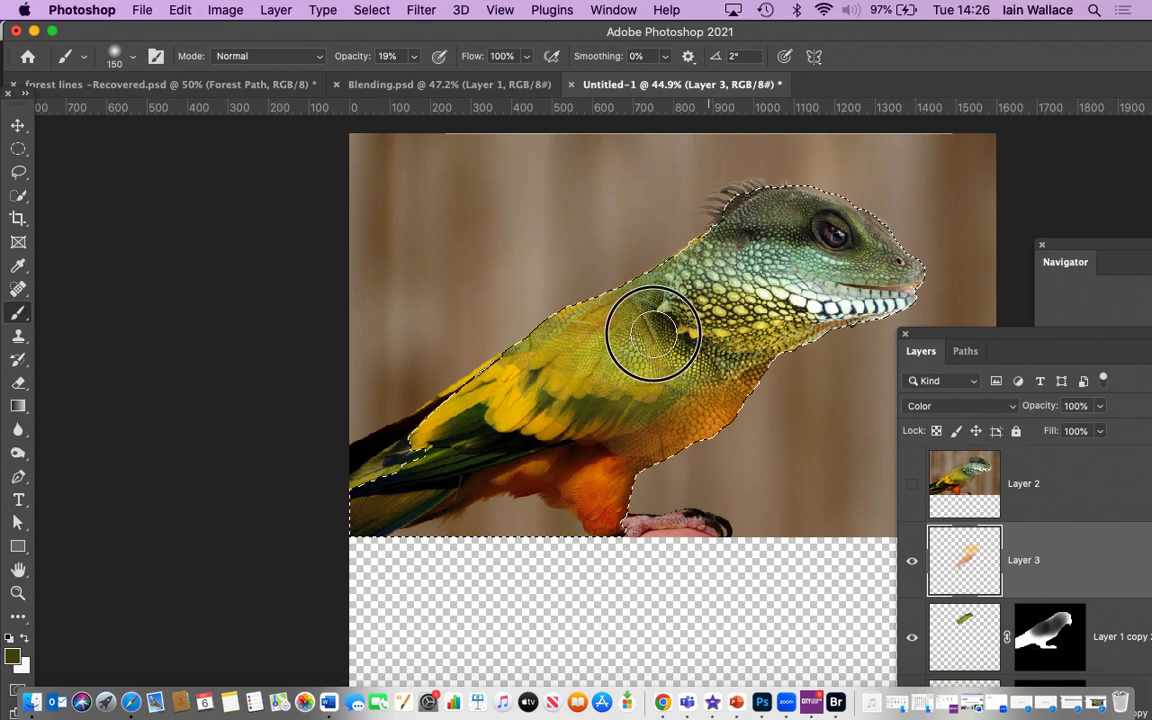
pyautogui.moveTo(714, 261)
pyautogui.mouseDown()
pyautogui.moveTo(650, 319)
pyautogui.moveTo(713, 270)
pyautogui.moveTo(600, 337)
pyautogui.mouseUp()
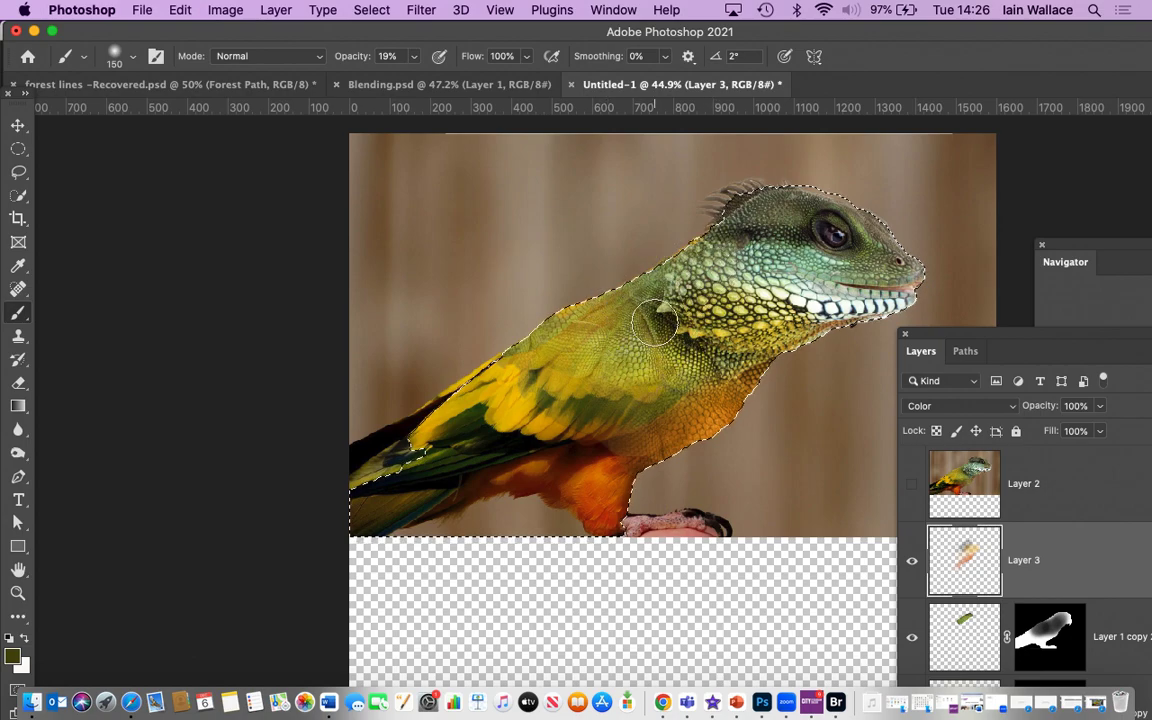
# Brush olive green sampled from the wing over the back of the head, the crown and the snout.
pyautogui.keyDown('alt'); pyautogui.click(586, 405); pyautogui.keyUp('alt')
pyautogui.moveTo(782, 228)
pyautogui.mouseDown()
pyautogui.moveTo(788, 214)
pyautogui.moveTo(738, 262)
pyautogui.mouseUp()
pyautogui.moveTo(782, 208)
pyautogui.mouseDown()
pyautogui.moveTo(763, 243)
pyautogui.moveTo(781, 213)
pyautogui.moveTo(773, 220)
pyautogui.moveTo(803, 210)
pyautogui.moveTo(733, 231)
pyautogui.mouseUp()
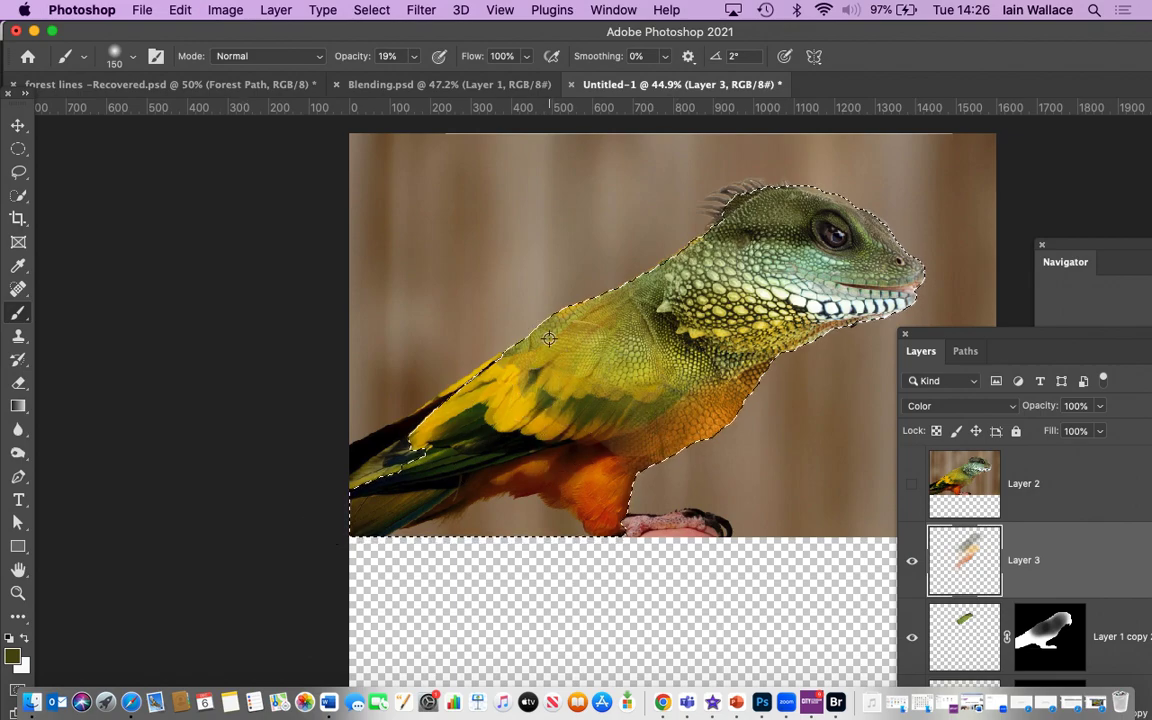
pyautogui.moveTo(900, 257)
pyautogui.mouseDown()
pyautogui.moveTo(843, 193)
pyautogui.moveTo(806, 187)
pyautogui.mouseUp()
# Sample a golden yellow from the wing and brush it over the top of the head, snout and jaw.
pyautogui.keyDown('alt'); pyautogui.click(577, 378); pyautogui.keyUp('alt')
pyautogui.moveTo(793, 210); pyautogui.dragTo(770, 207)
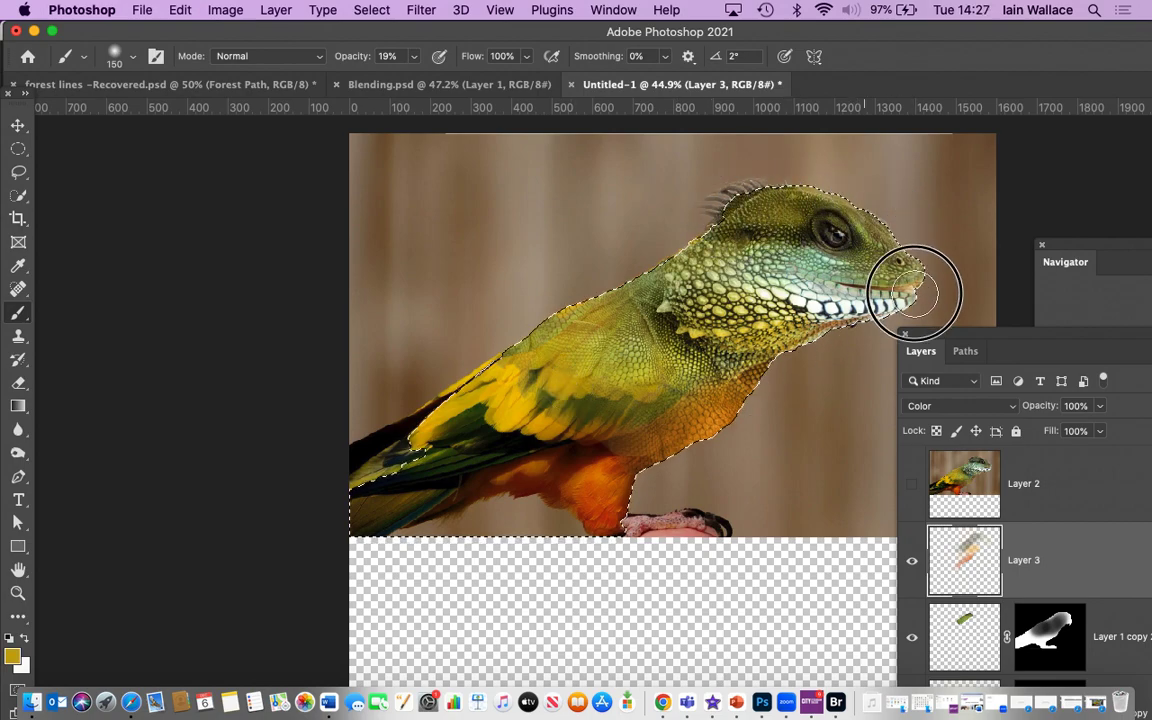
pyautogui.moveTo(877, 230)
pyautogui.mouseDown()
pyautogui.moveTo(865, 272)
pyautogui.moveTo(803, 322)
pyautogui.mouseUp()
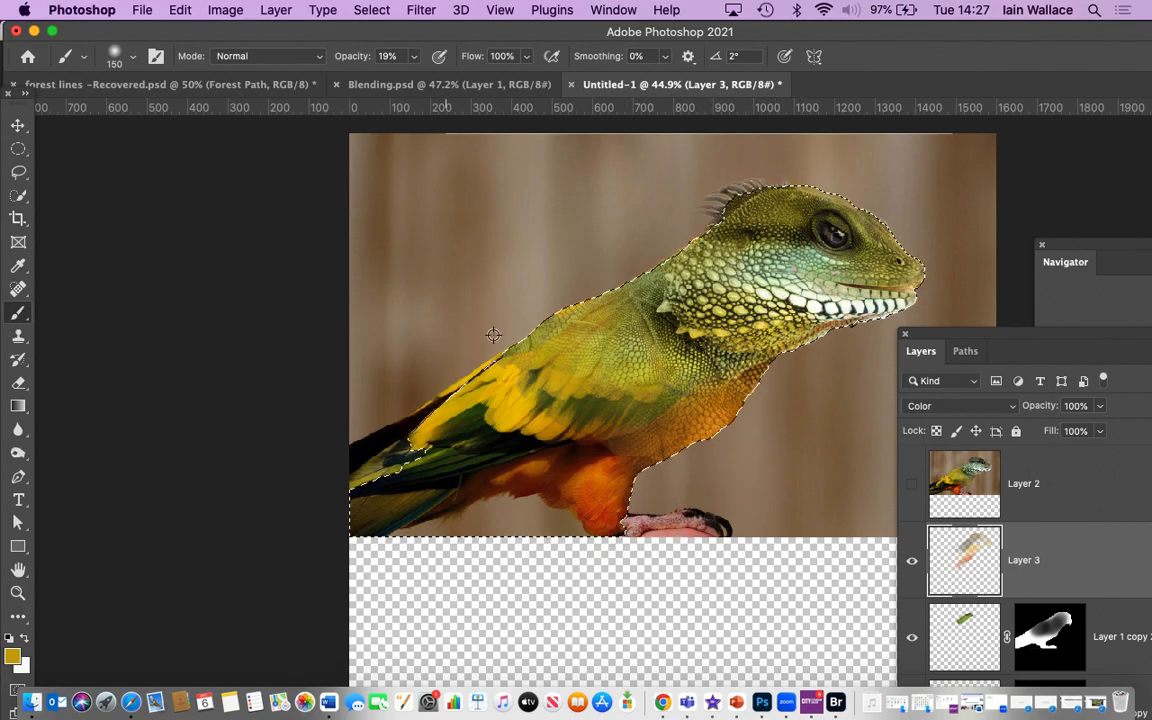
# Colour the remaining blue-green cheek and jaw scales and the chest with sampled parrot colours, and clear the selection.
pyautogui.keyDown('alt'); pyautogui.click(630, 391); pyautogui.keyUp('alt')
pyautogui.moveTo(797, 268)
pyautogui.mouseDown()
pyautogui.moveTo(743, 268)
pyautogui.moveTo(856, 290)
pyautogui.mouseUp()
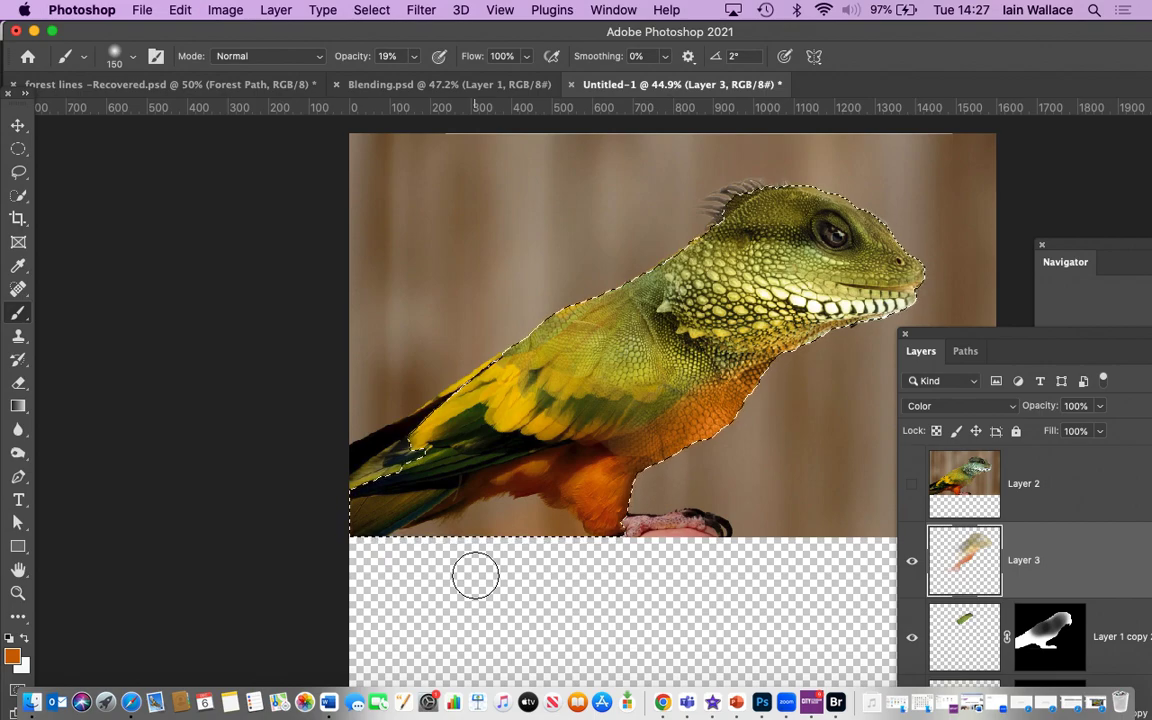
pyautogui.press('super+d')
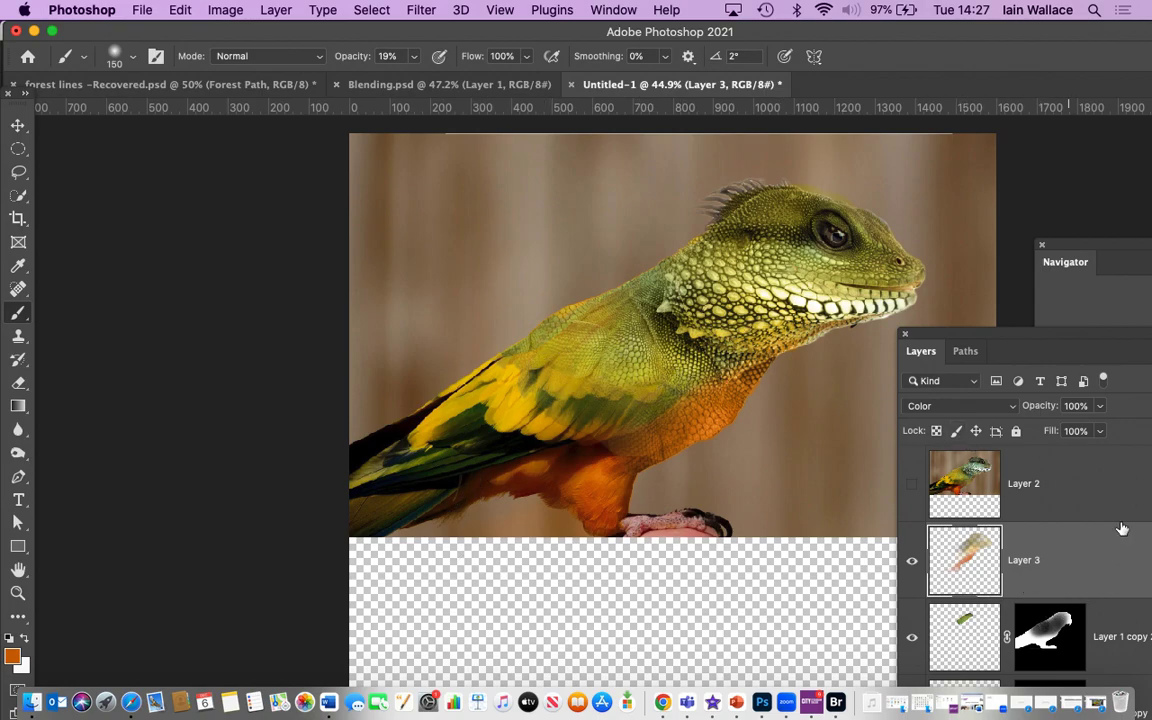
# Hide every layer except Parrot.jpg so that the original parrot is shown alone.
pyautogui.moveTo(1105, 351); pyautogui.dragTo(1110, 158)
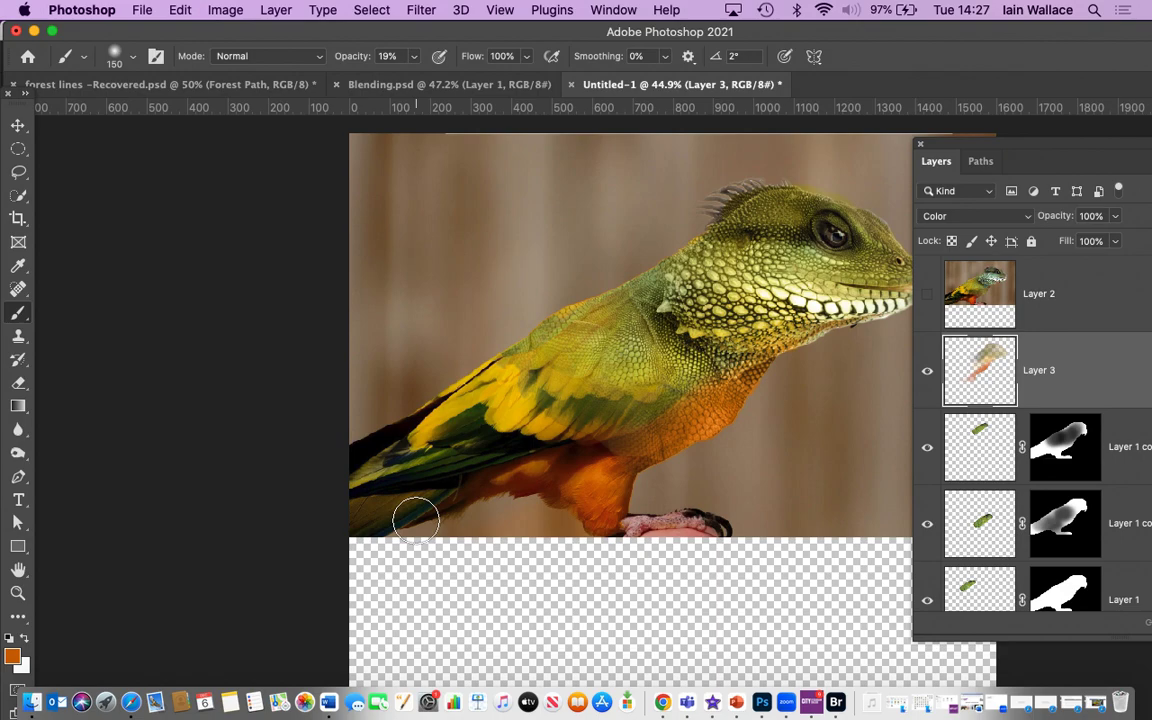
pyautogui.moveTo(1048, 143); pyautogui.dragTo(732, 41)
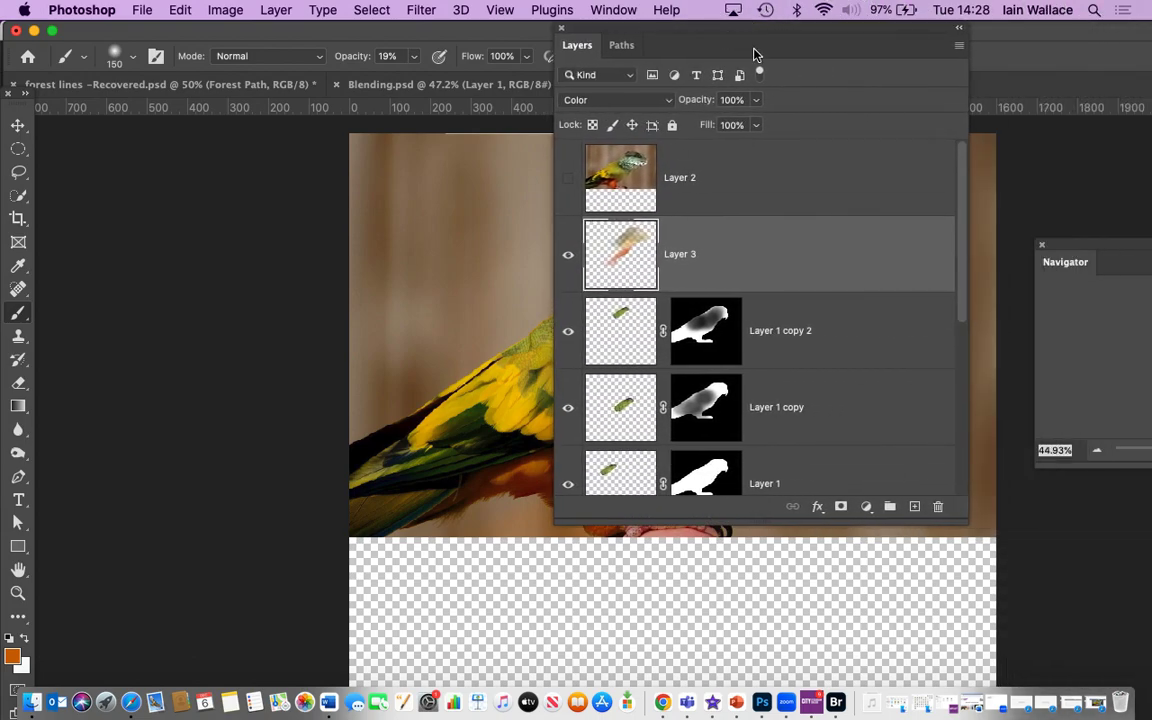
pyautogui.moveTo(964, 211); pyautogui.dragTo(944, 442)
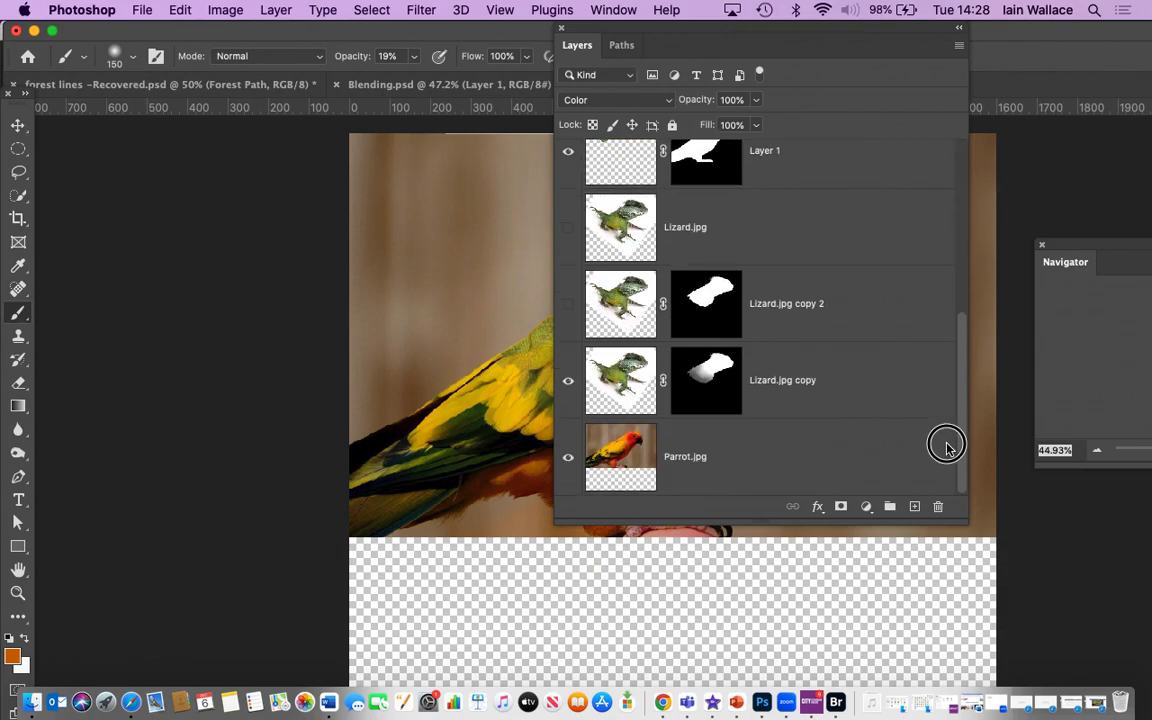
pyautogui.moveTo(746, 32); pyautogui.dragTo(1057, 32)
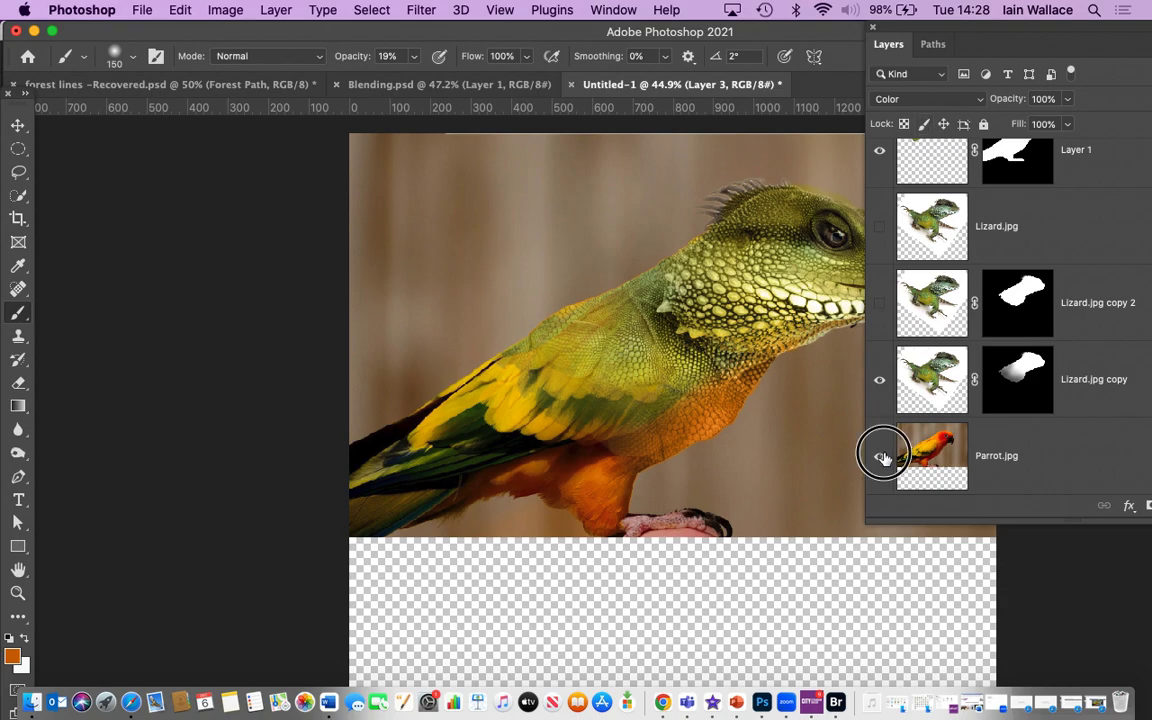
pyautogui.keyDown('alt'); pyautogui.click(880, 455); pyautogui.keyUp('alt')
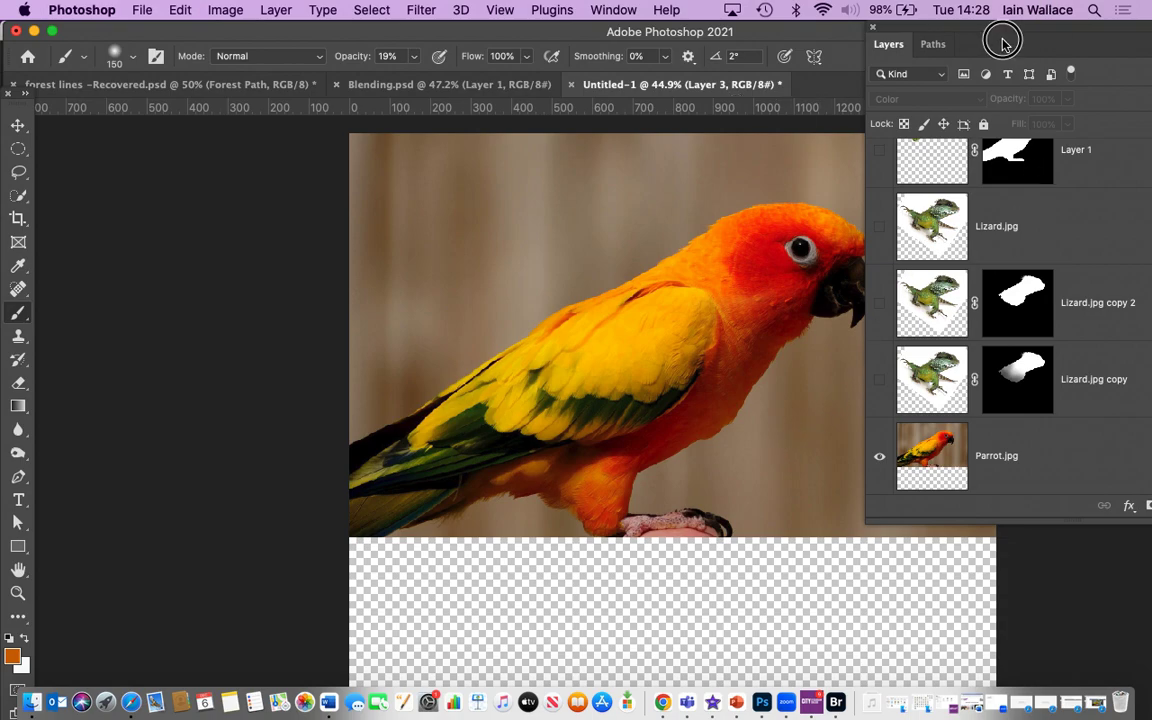
pyautogui.moveTo(1005, 42); pyautogui.dragTo(1146, 46)
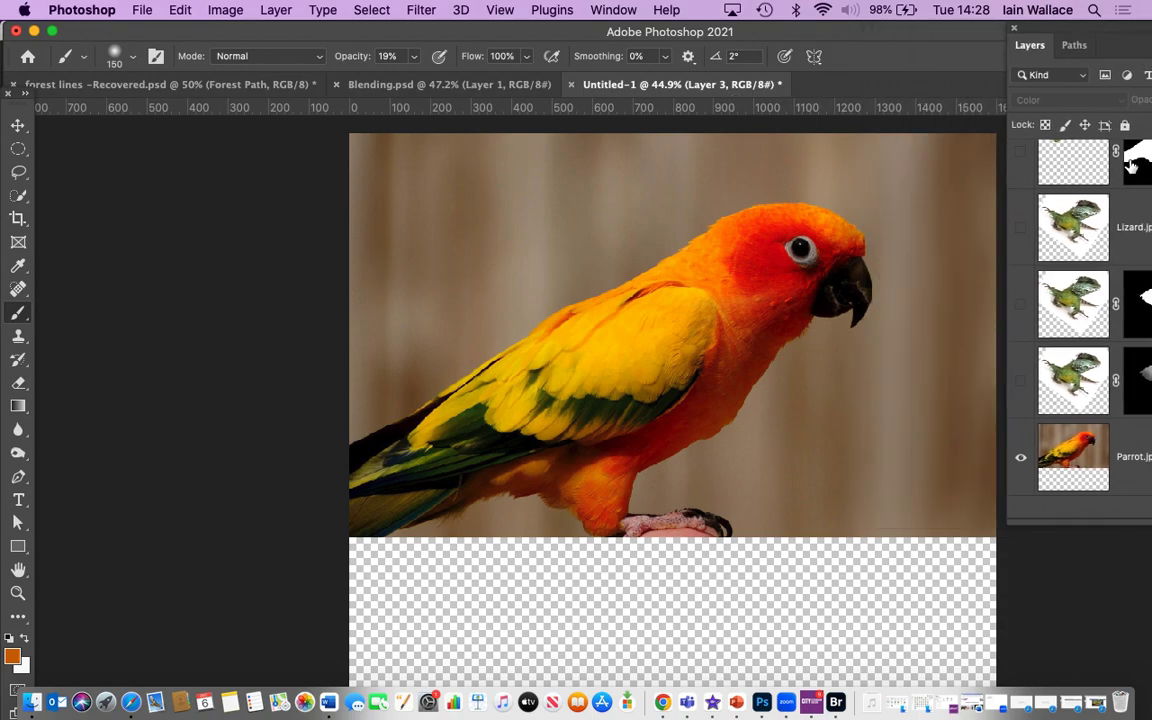
pyautogui.moveTo(1121, 44); pyautogui.dragTo(733, 42)
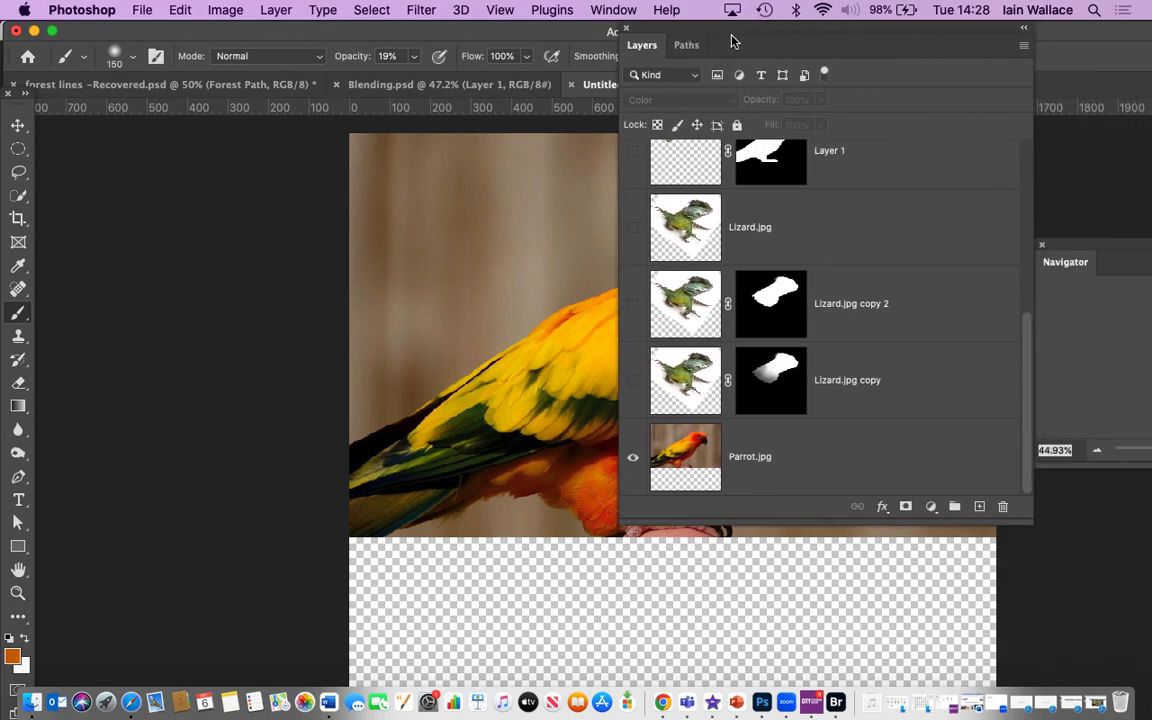
# Add a Curves adjustment layer to the document.
pyautogui.click(931, 507)
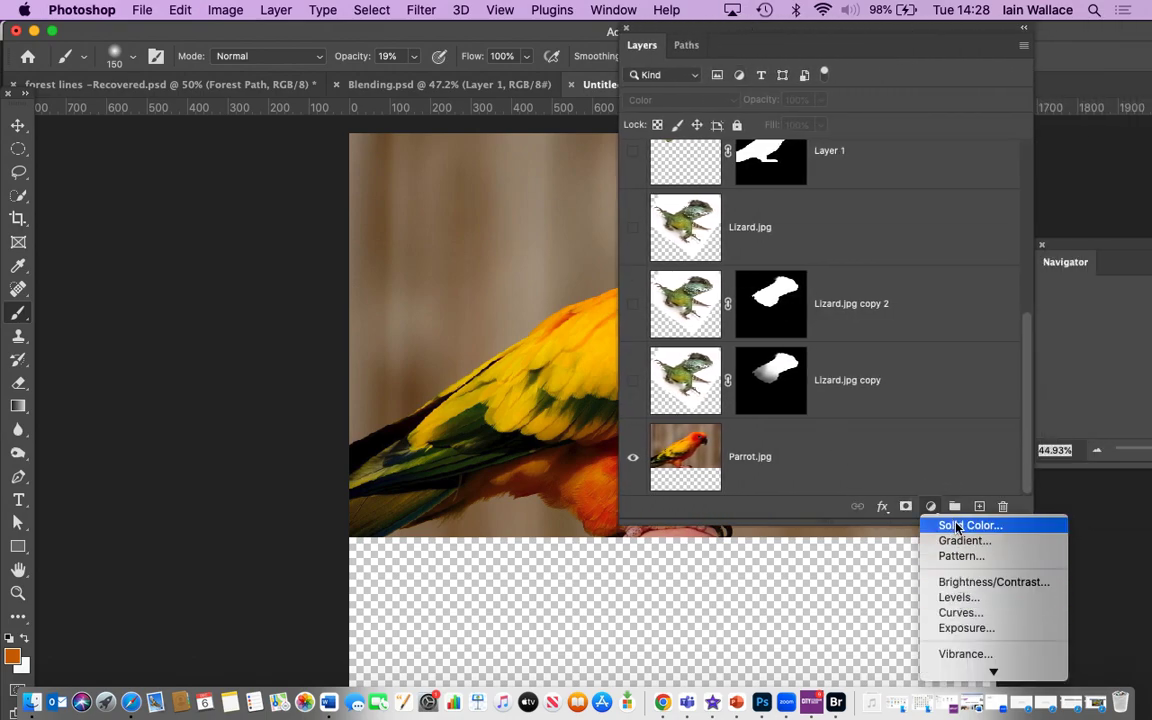
pyautogui.click(960, 612)
pyautogui.moveTo(873, 39); pyautogui.dragTo(1065, 160)
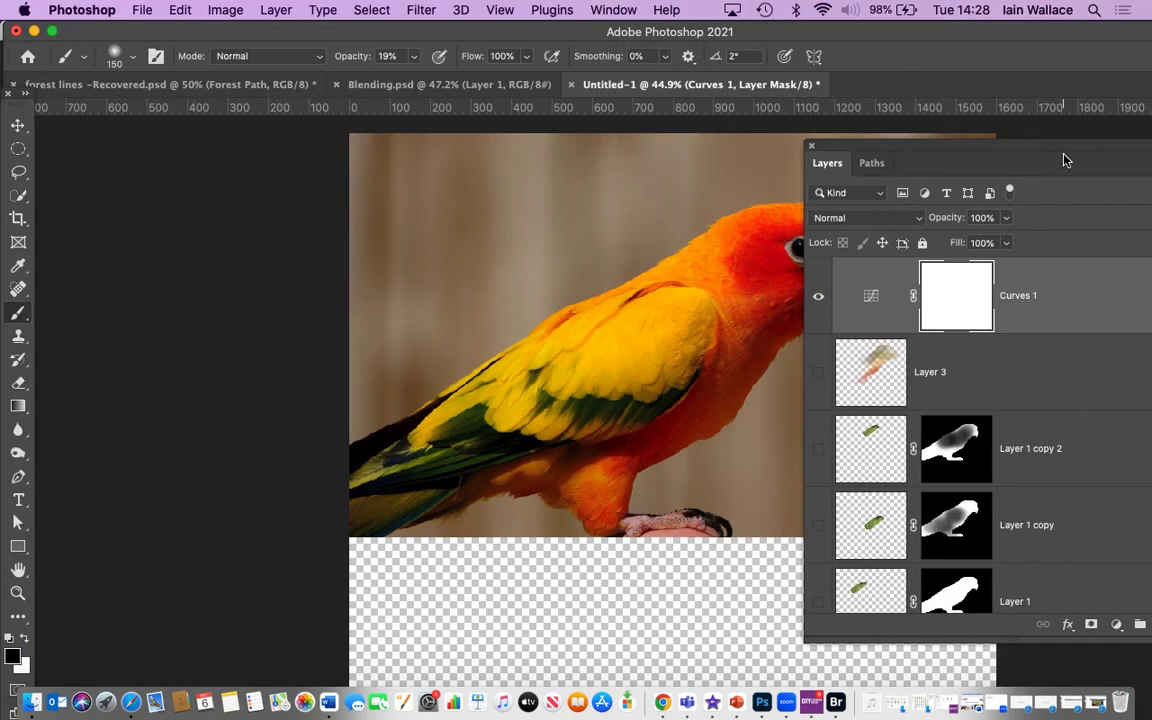
# Move the Curves 1 layer directly above Parrot.jpg, below Lizard.jpg copy, and open its curve settings.
pyautogui.moveTo(957, 280); pyautogui.dragTo(1052, 590)
pyautogui.moveTo(1064, 162); pyautogui.dragTo(1068, 10)
pyautogui.moveTo(1055, 464); pyautogui.dragTo(1062, 524)
pyautogui.moveTo(1073, 447); pyautogui.dragTo(1051, 421)
pyautogui.doubleClick(868, 380)
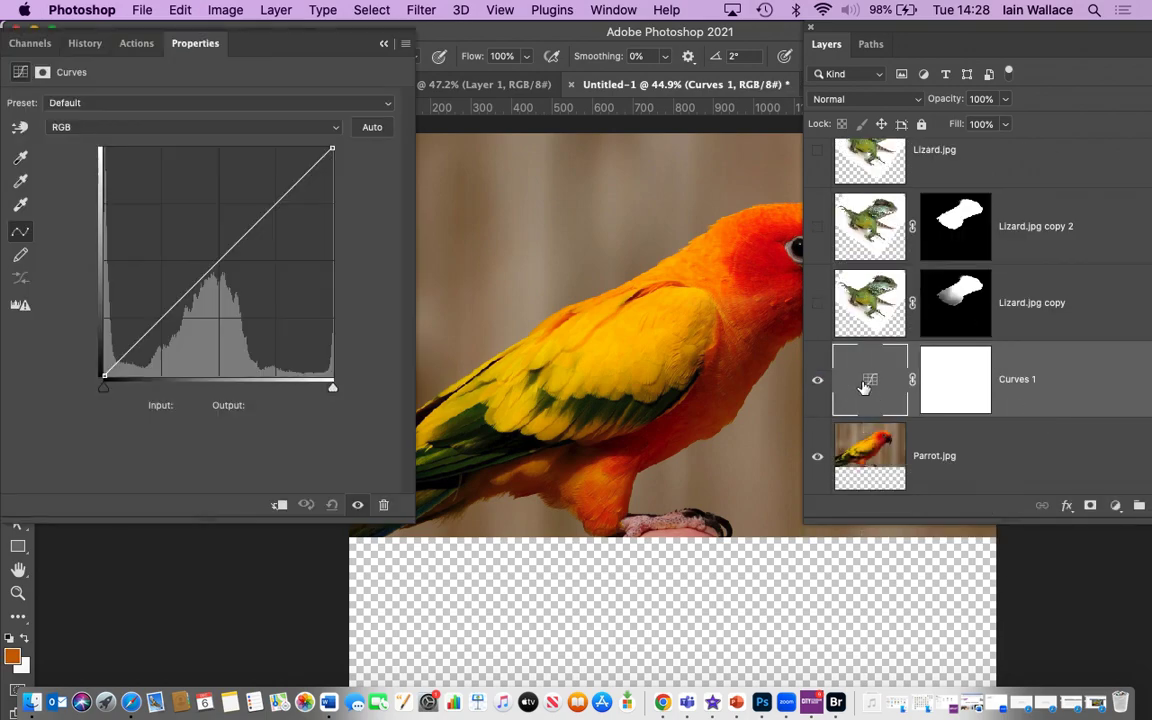
# Neutralise the colour cast with Curves 1 by sampling the brown fence behind the parrot as the grey point.
pyautogui.click(20, 181)
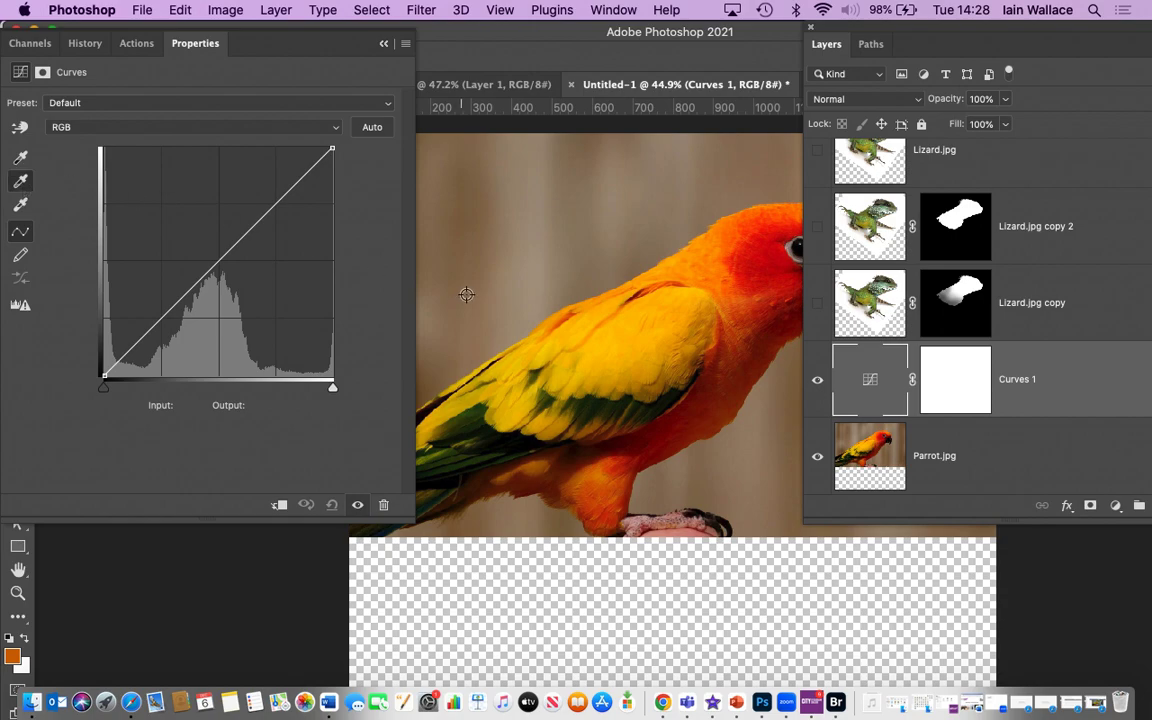
pyautogui.click(510, 272)
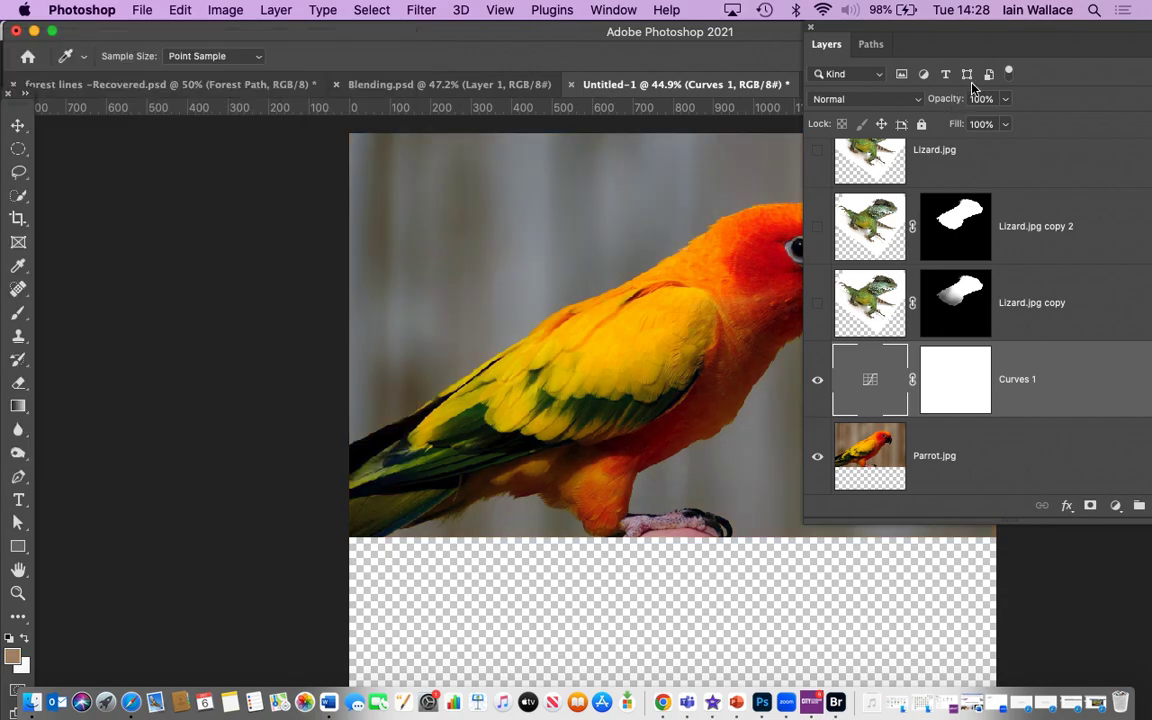
pyautogui.moveTo(1008, 30); pyautogui.dragTo(952, 125)
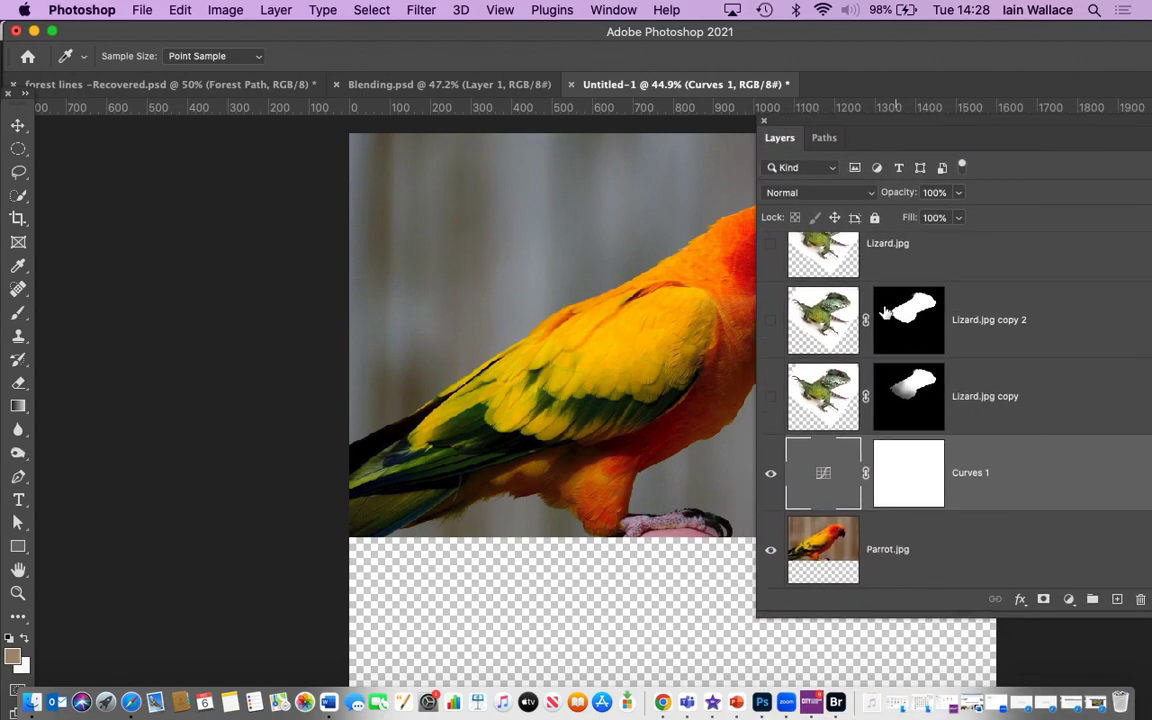
# Make Lizard.jpg copy, Layer 1, Layer 1 copy, Layer 1 copy 2 and Layer 3 visible again, keeping Lizard.jpg hidden.
pyautogui.click(770, 397)
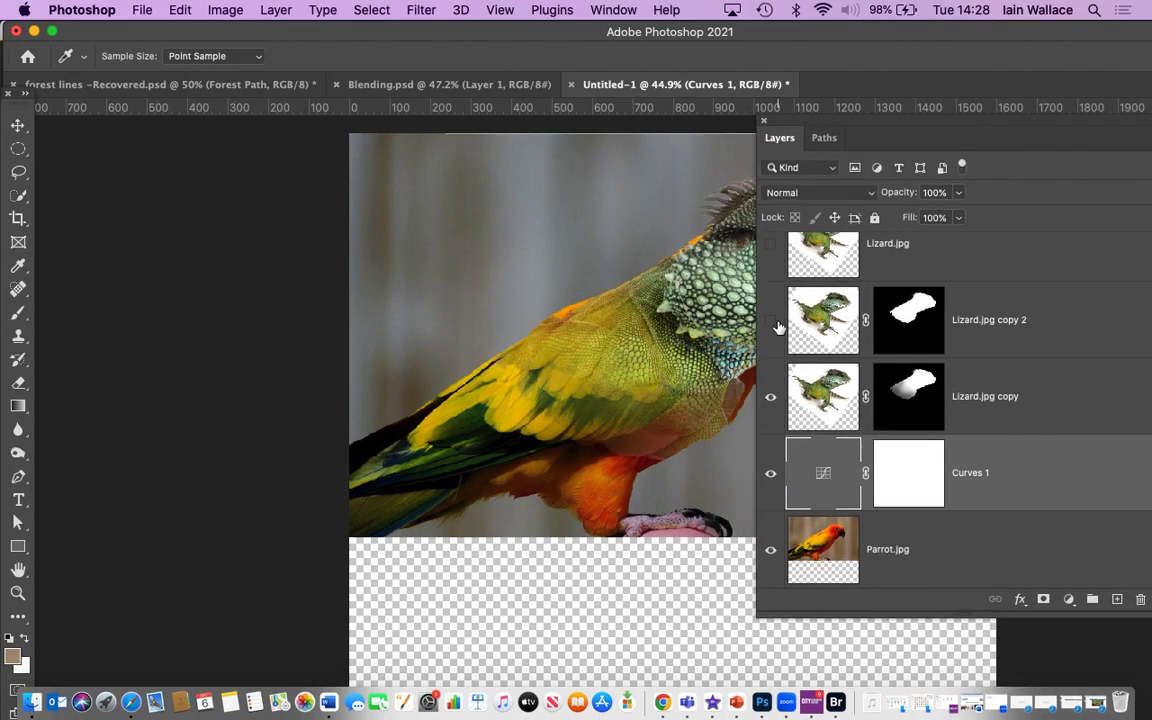
pyautogui.click(770, 244)
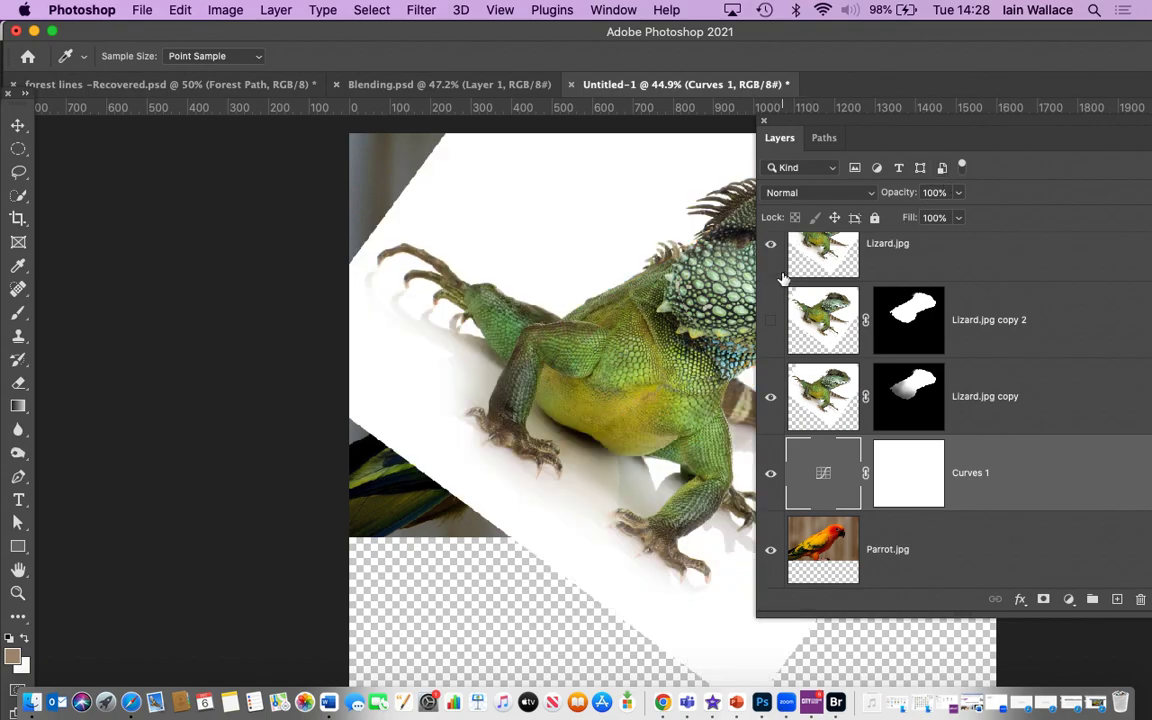
pyautogui.click(770, 244)
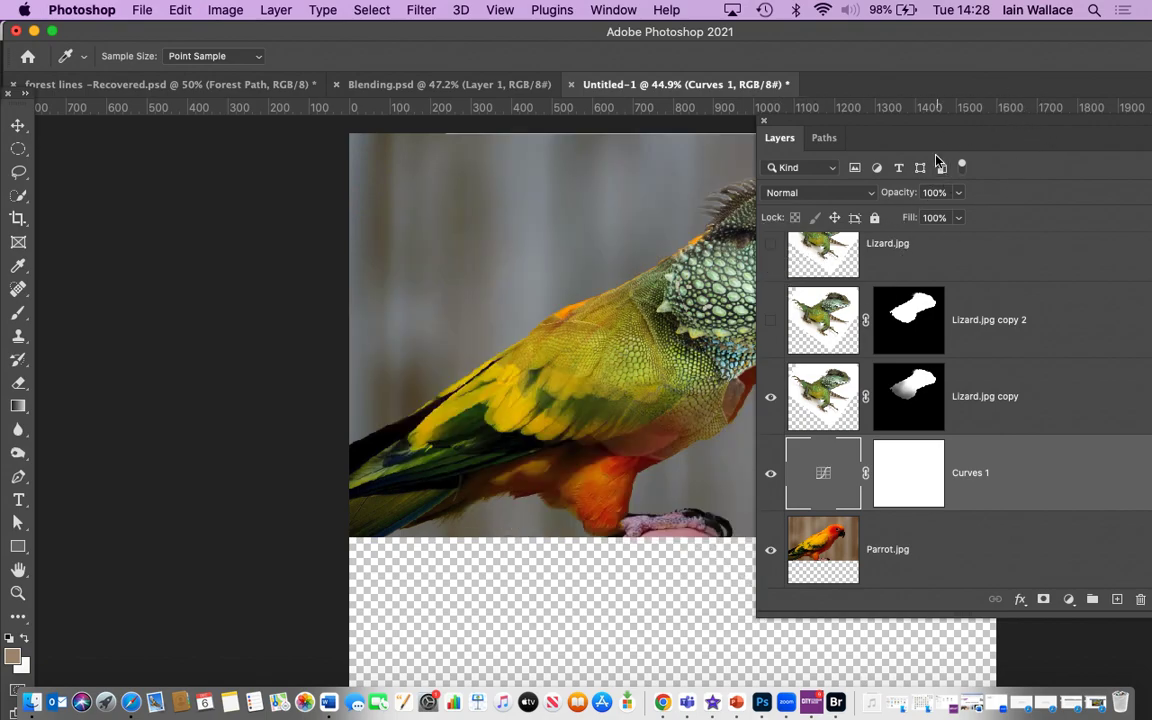
pyautogui.moveTo(956, 139); pyautogui.dragTo(1008, 208)
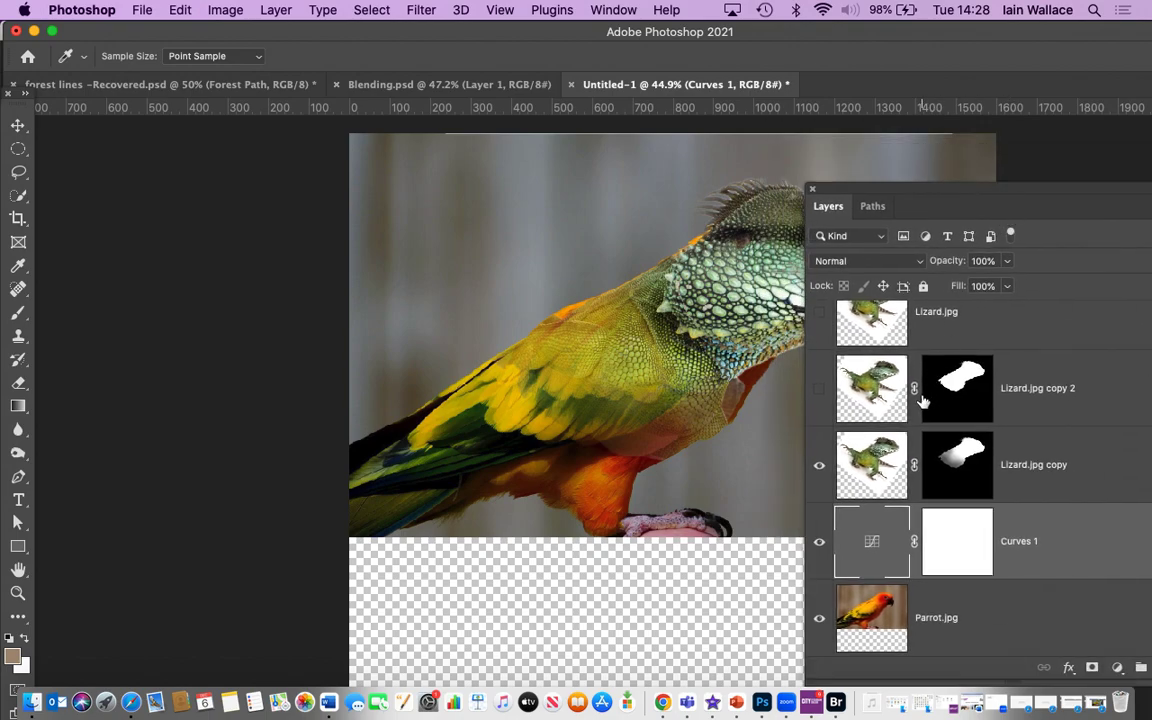
pyautogui.scroll(4, 922, 395)
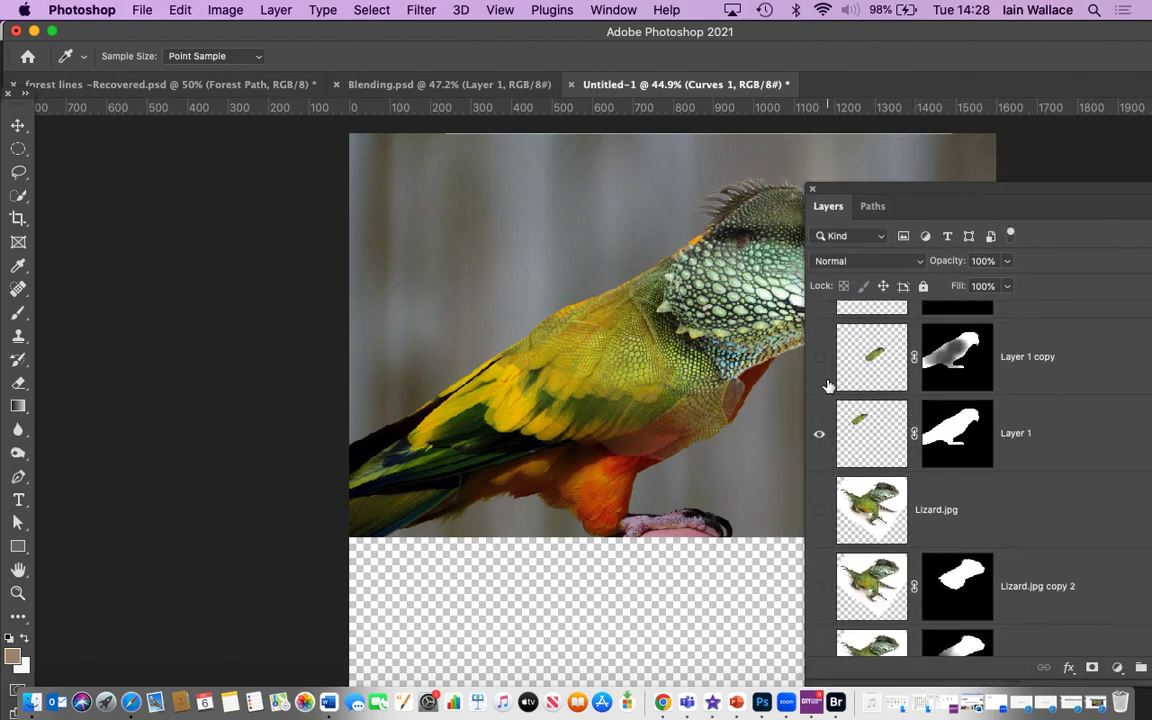
pyautogui.click(819, 357)
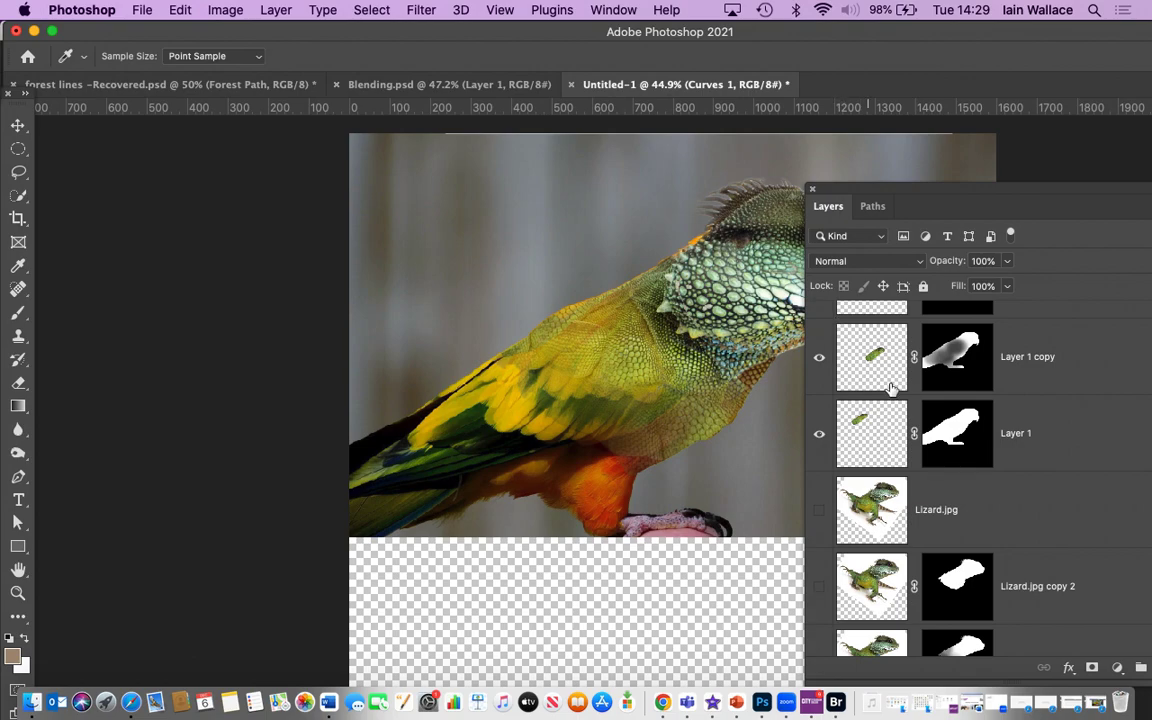
pyautogui.scroll(2, 895, 390)
pyautogui.scroll(2, 902, 397)
pyautogui.click(821, 440)
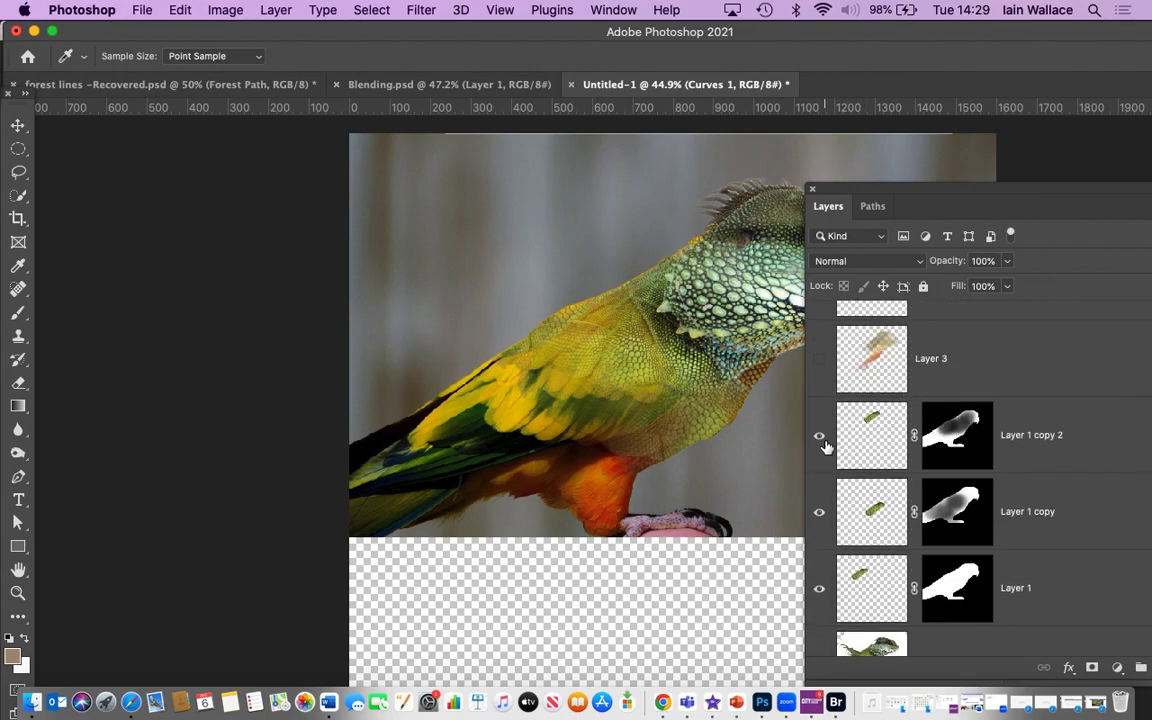
pyautogui.click(819, 357)
pyautogui.moveTo(949, 210); pyautogui.dragTo(1022, 226)
pyautogui.scroll(1, 1021, 419)
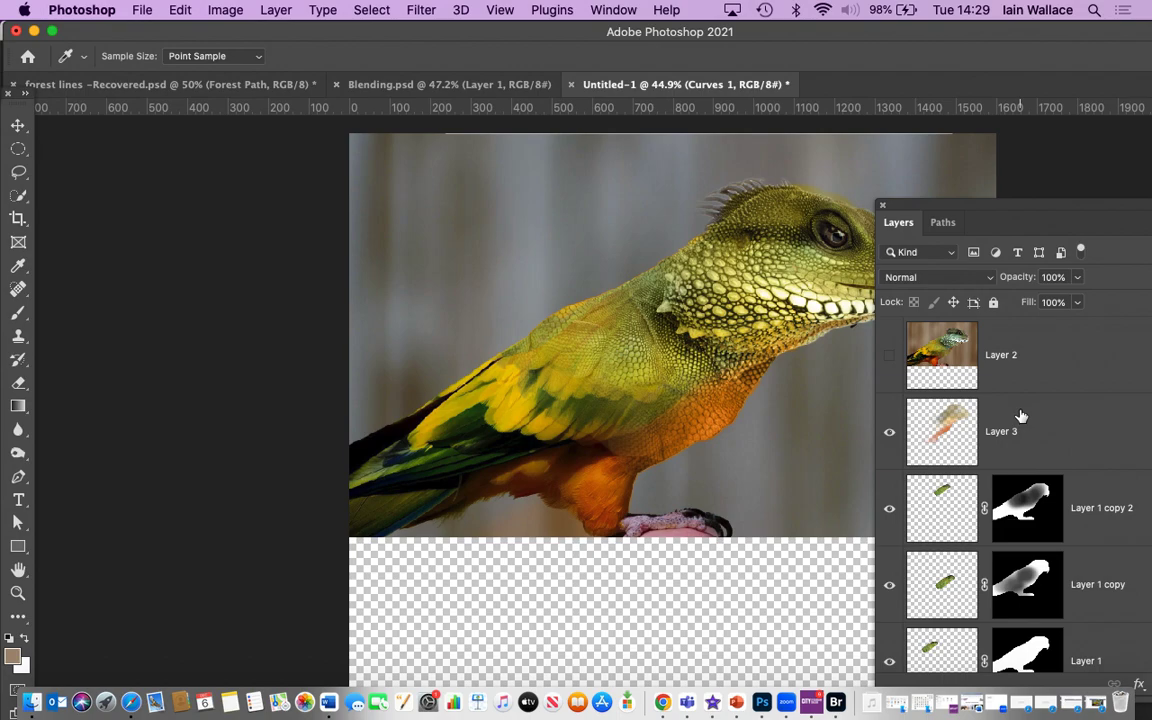
# Add a Hue/Saturation adjustment layer and place it directly above Layer 3, below Layer 2.
pyautogui.moveTo(1029, 221); pyautogui.dragTo(833, 90)
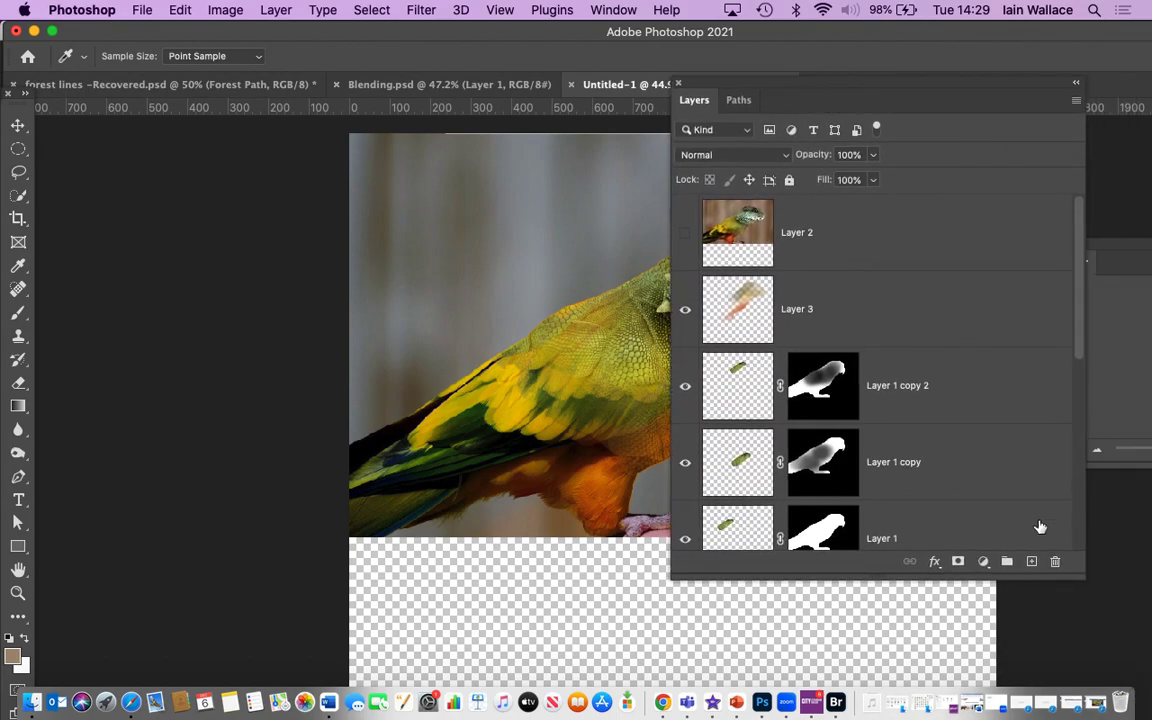
pyautogui.click(985, 564)
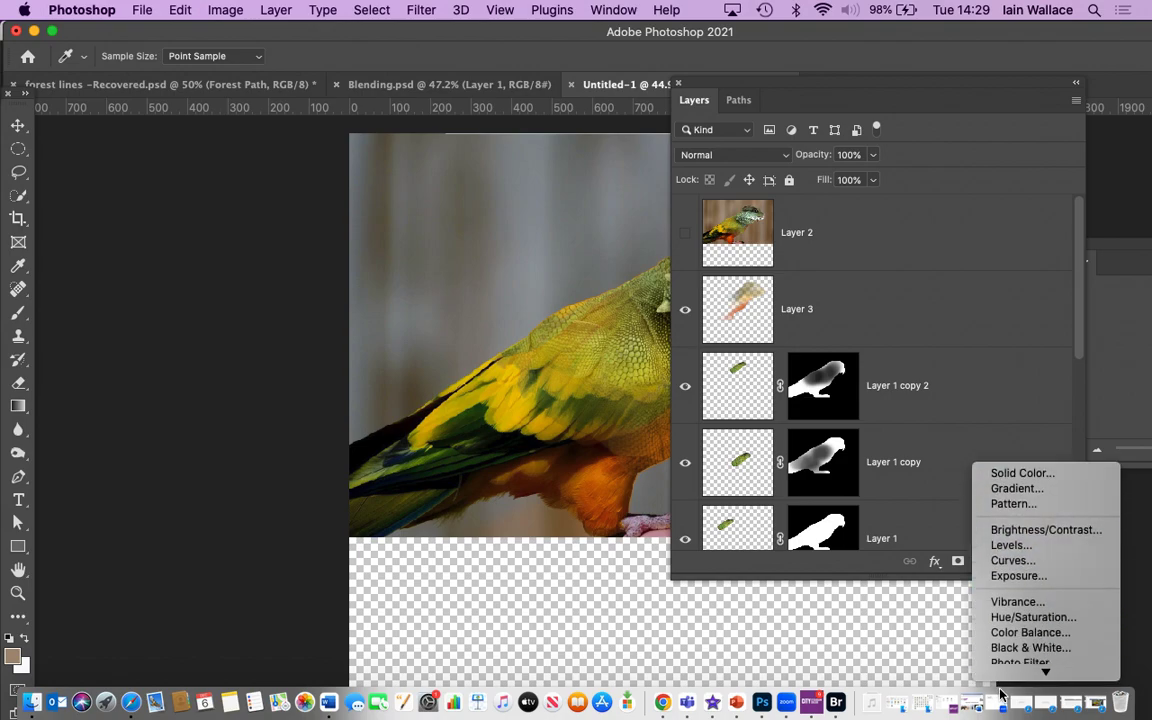
pyautogui.click(1016, 507)
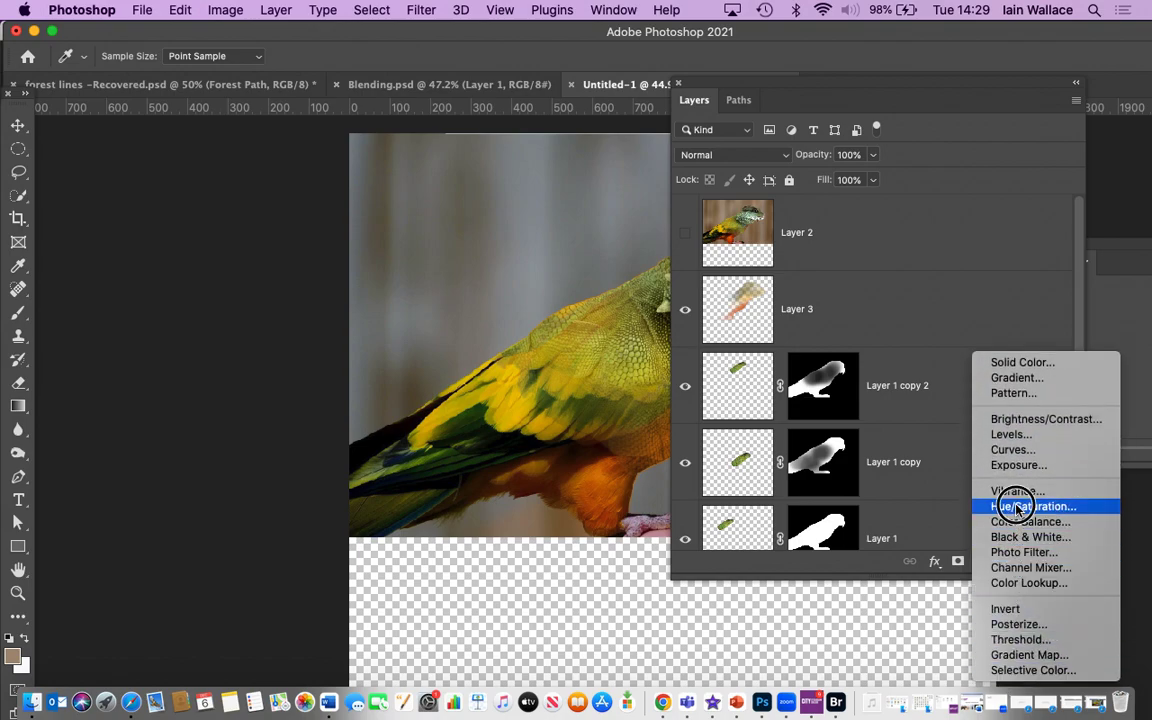
pyautogui.press('b')
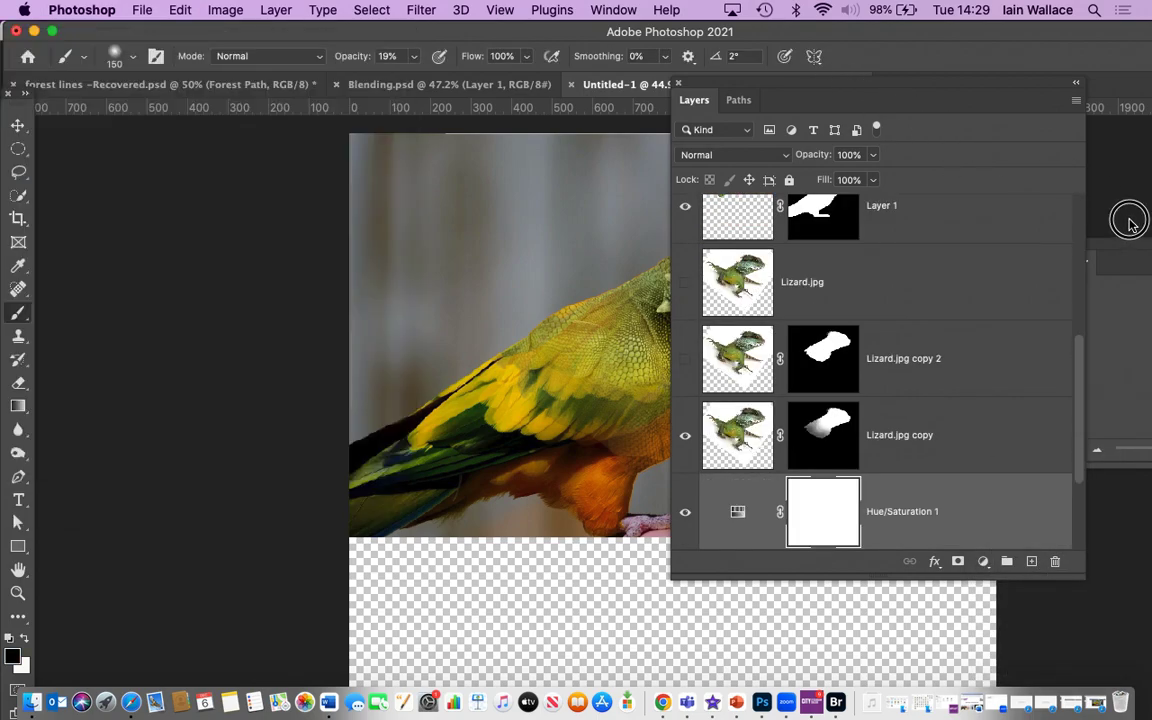
pyautogui.moveTo(940, 527); pyautogui.dragTo(920, 272)
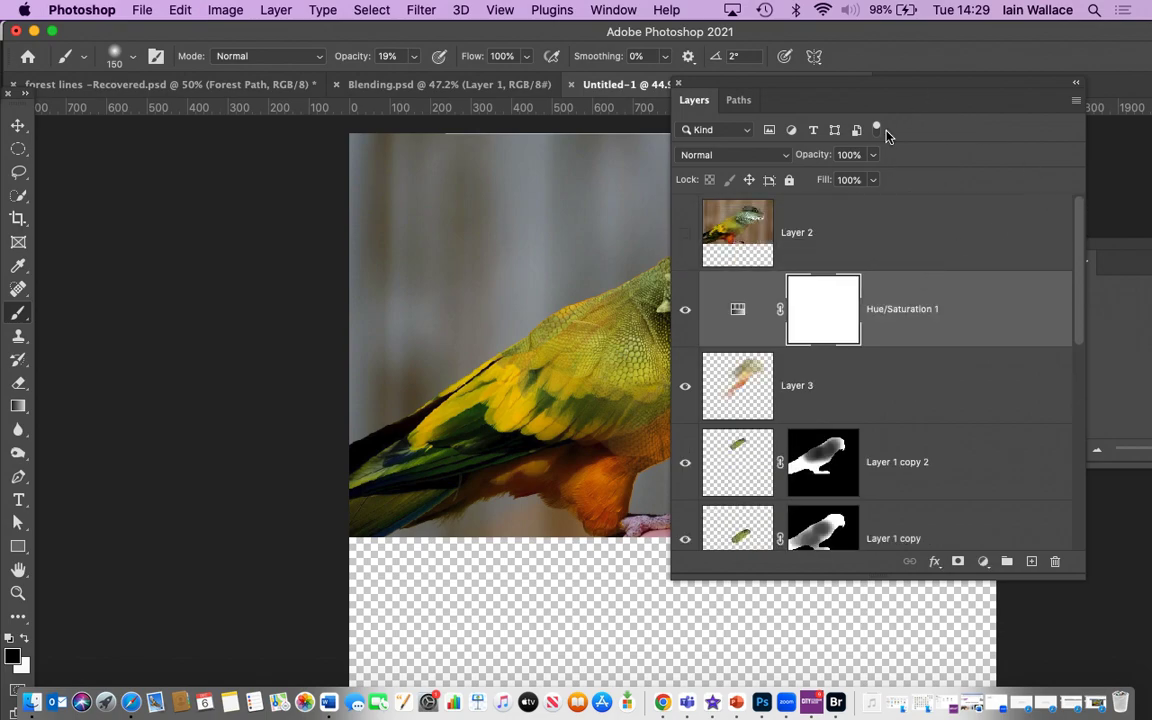
# Set the Hue/Saturation 1 adjustment to Saturation +10 and Hue +1.
pyautogui.doubleClick(738, 313)
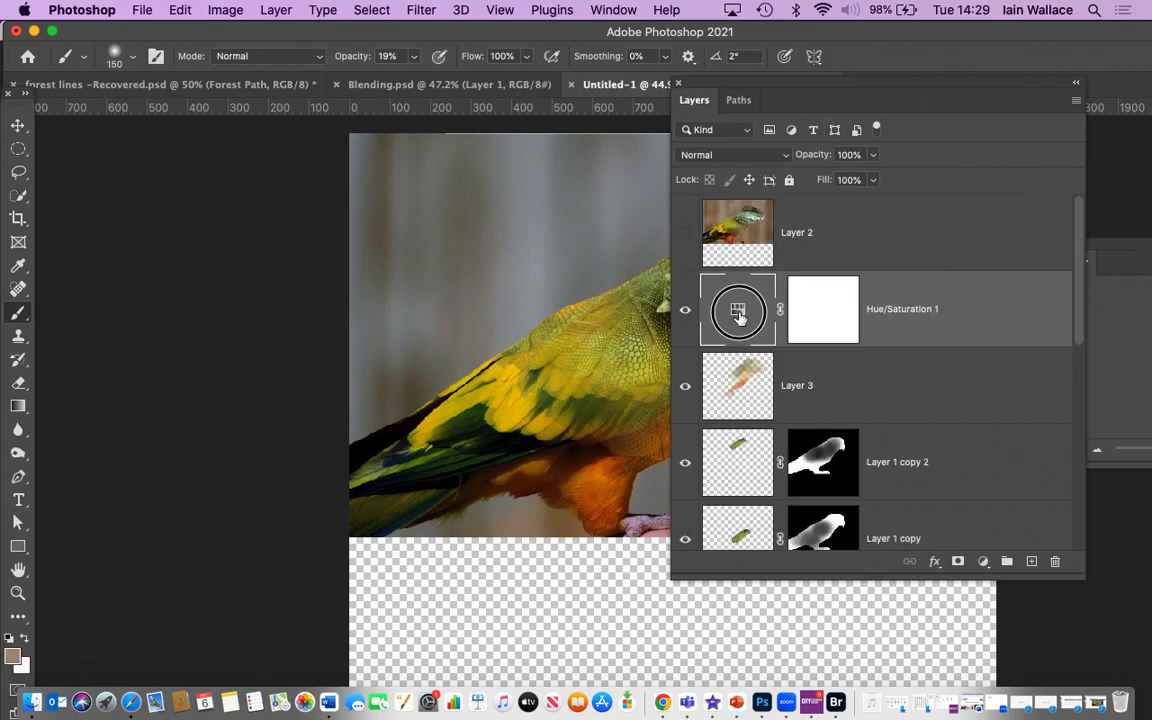
pyautogui.moveTo(853, 104); pyautogui.dragTo(1150, 100)
pyautogui.doubleClick(1029, 306)
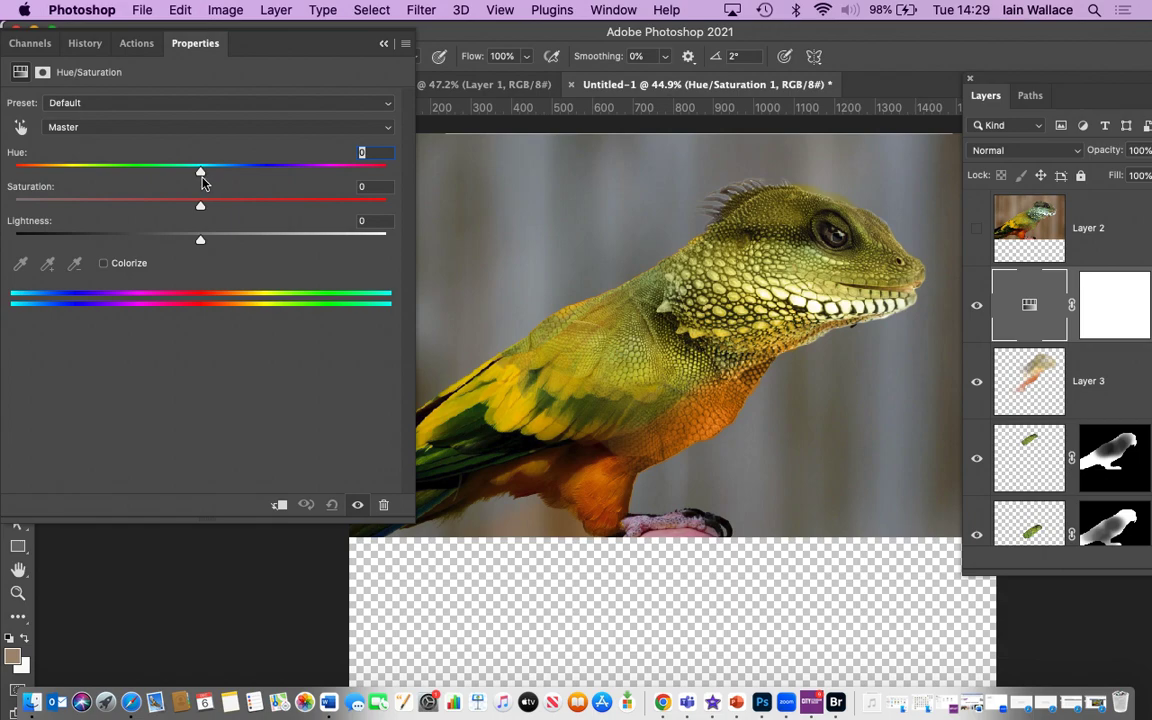
pyautogui.moveTo(201, 208); pyautogui.dragTo(221, 211)
pyautogui.moveTo(203, 177); pyautogui.dragTo(204, 177)
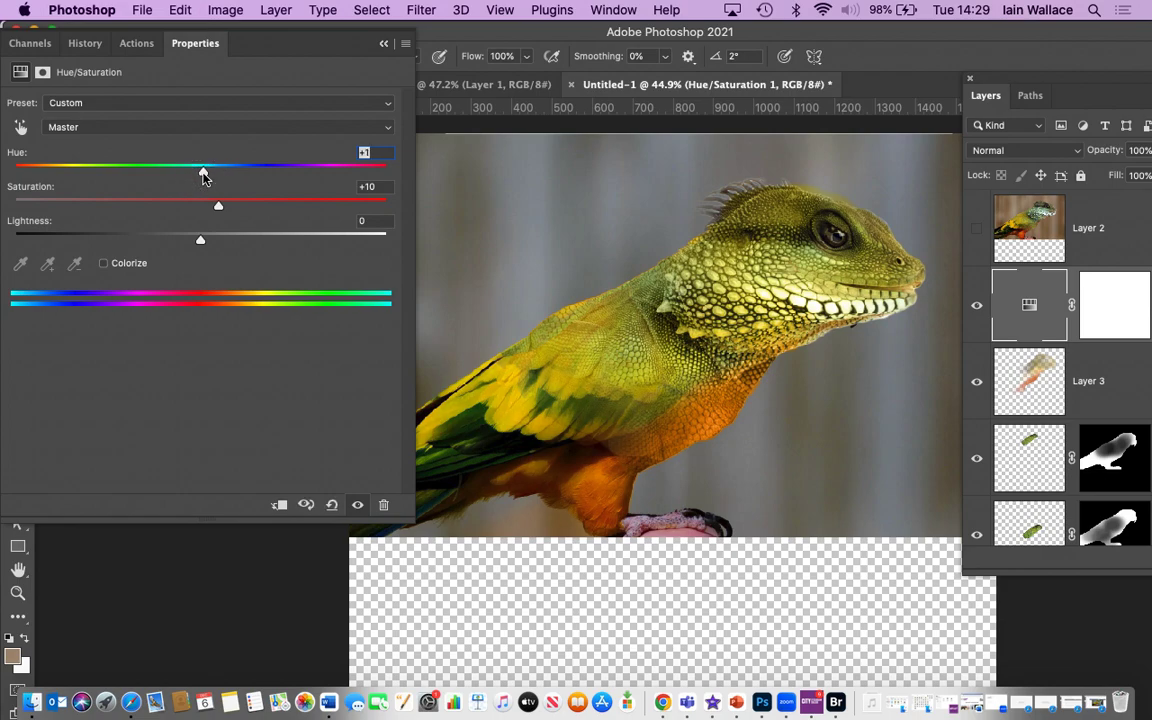
pyautogui.moveTo(203, 247); pyautogui.dragTo(203, 245)
# Add a Vibrance adjustment layer directly above Hue/Saturation 1.
pyautogui.moveTo(1127, 94); pyautogui.dragTo(940, 66)
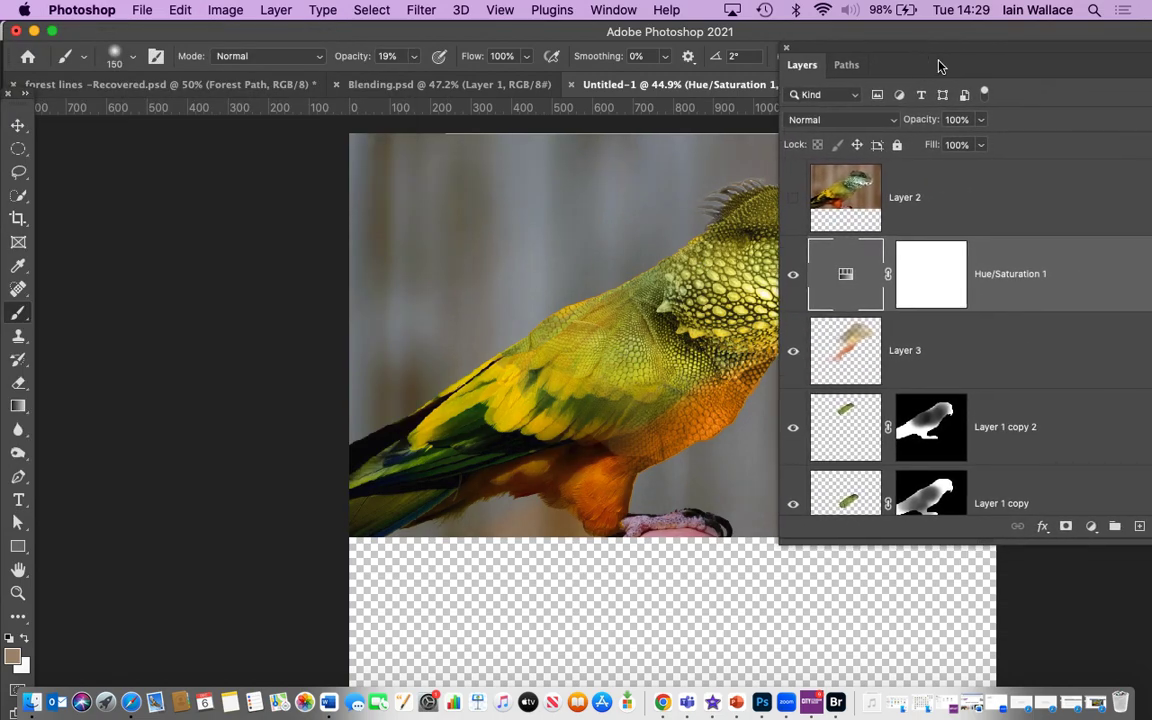
pyautogui.click(1091, 526)
pyautogui.moveTo(1072, 672)
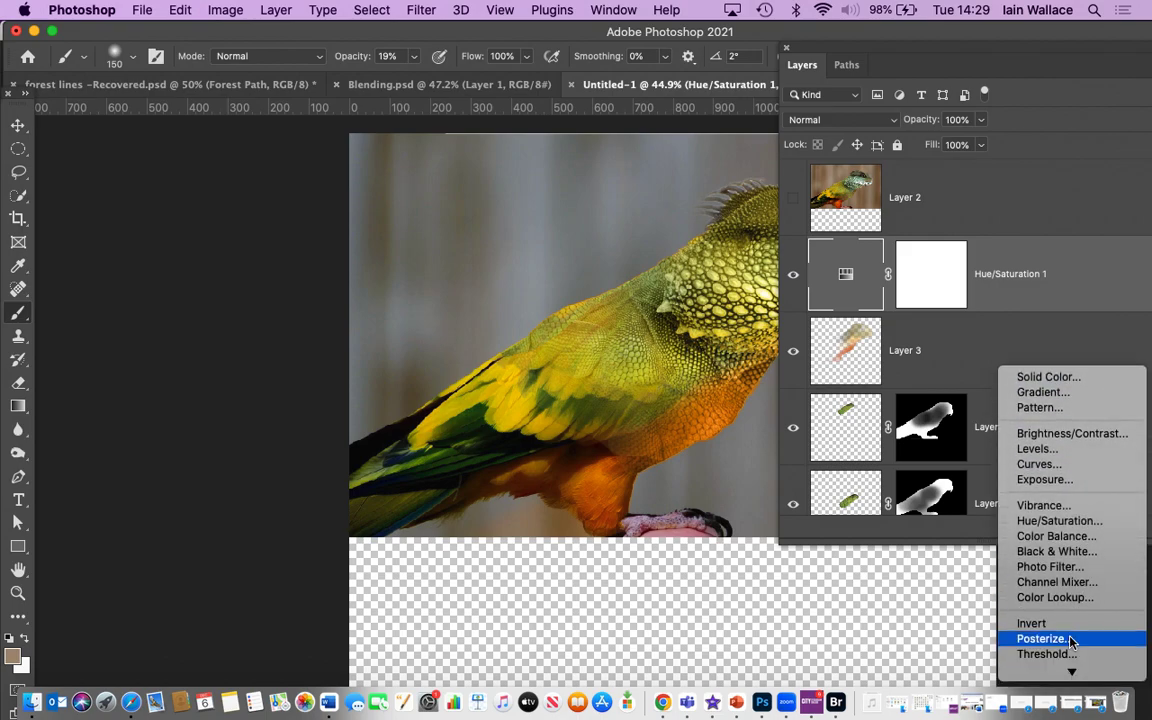
pyautogui.click(1078, 505)
pyautogui.click(1016, 57)
pyautogui.moveTo(1016, 57); pyautogui.dragTo(1143, 57)
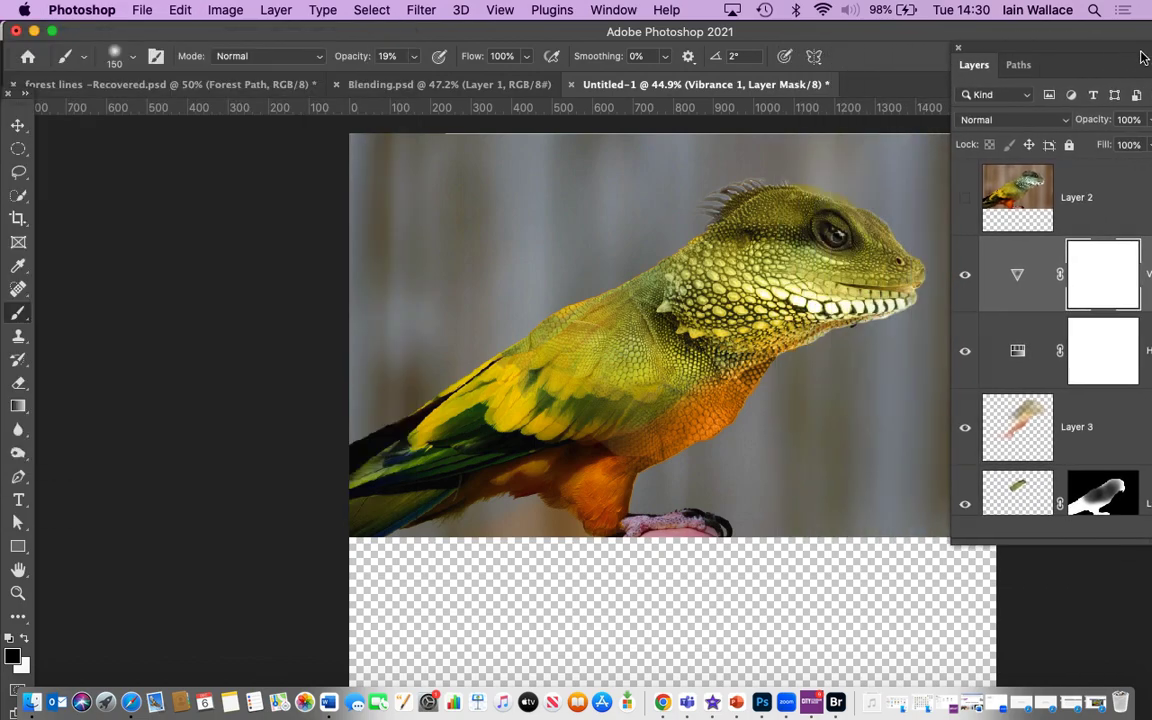
# Raise the Vibrance value of the new adjustment layer to +8 and close its settings.
pyautogui.doubleClick(1010, 285)
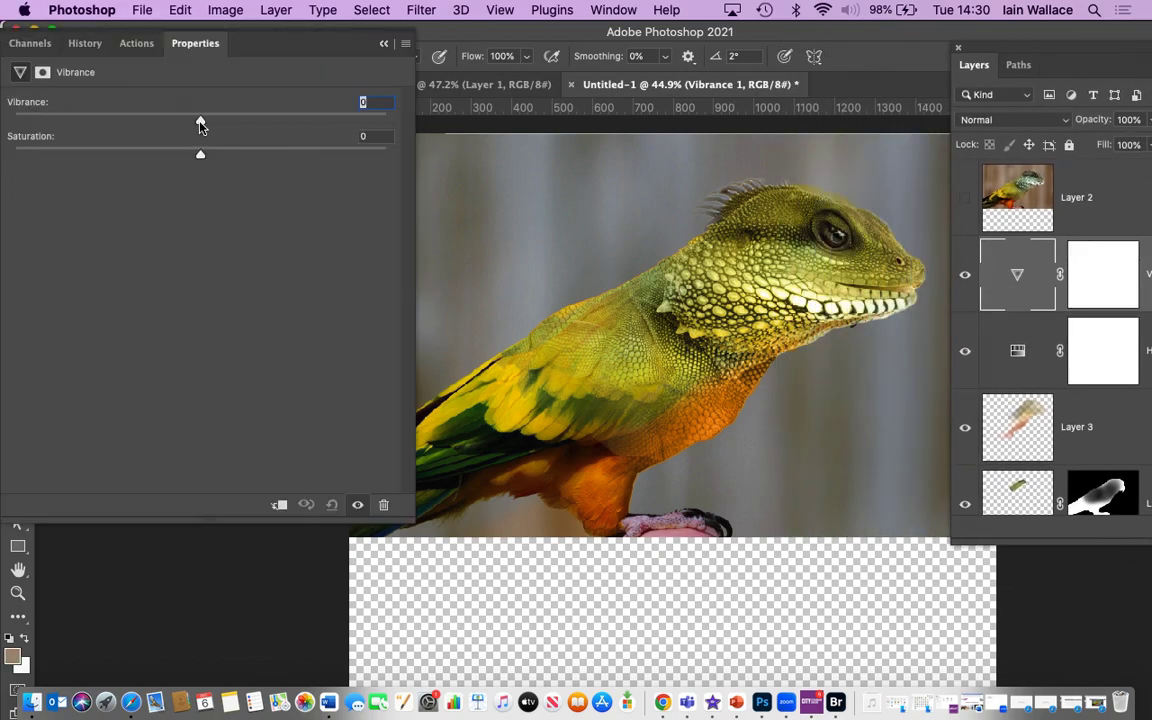
pyautogui.moveTo(202, 122); pyautogui.dragTo(216, 124)
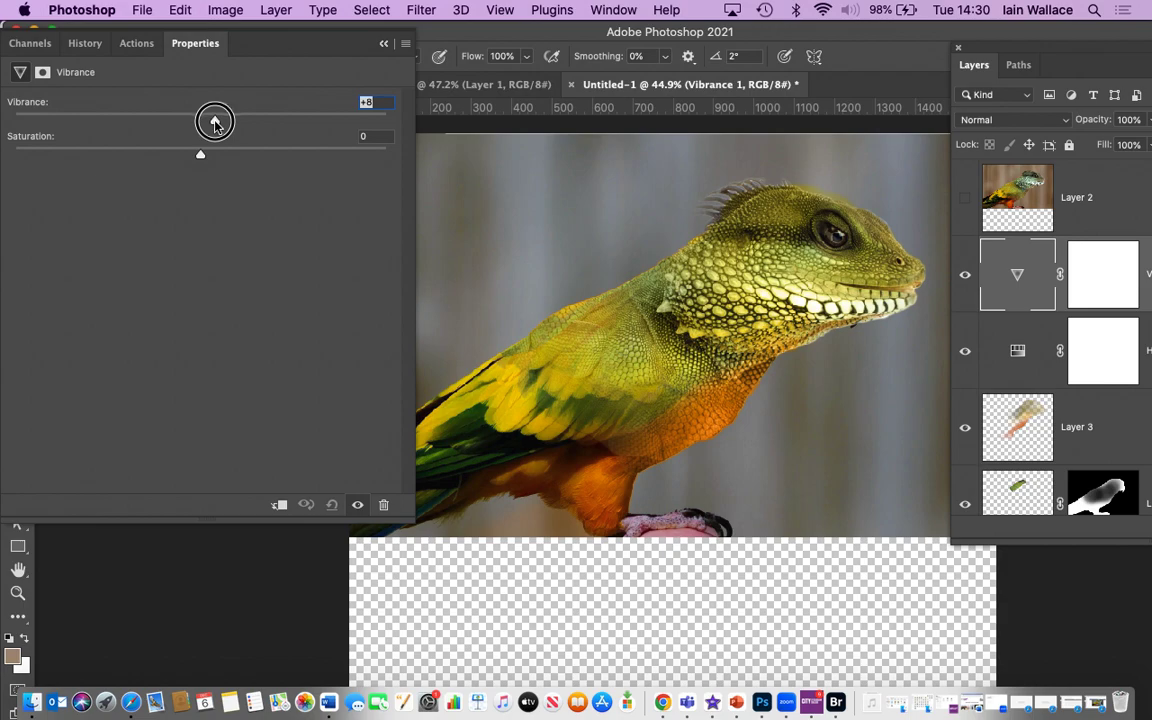
pyautogui.click(162, 532)
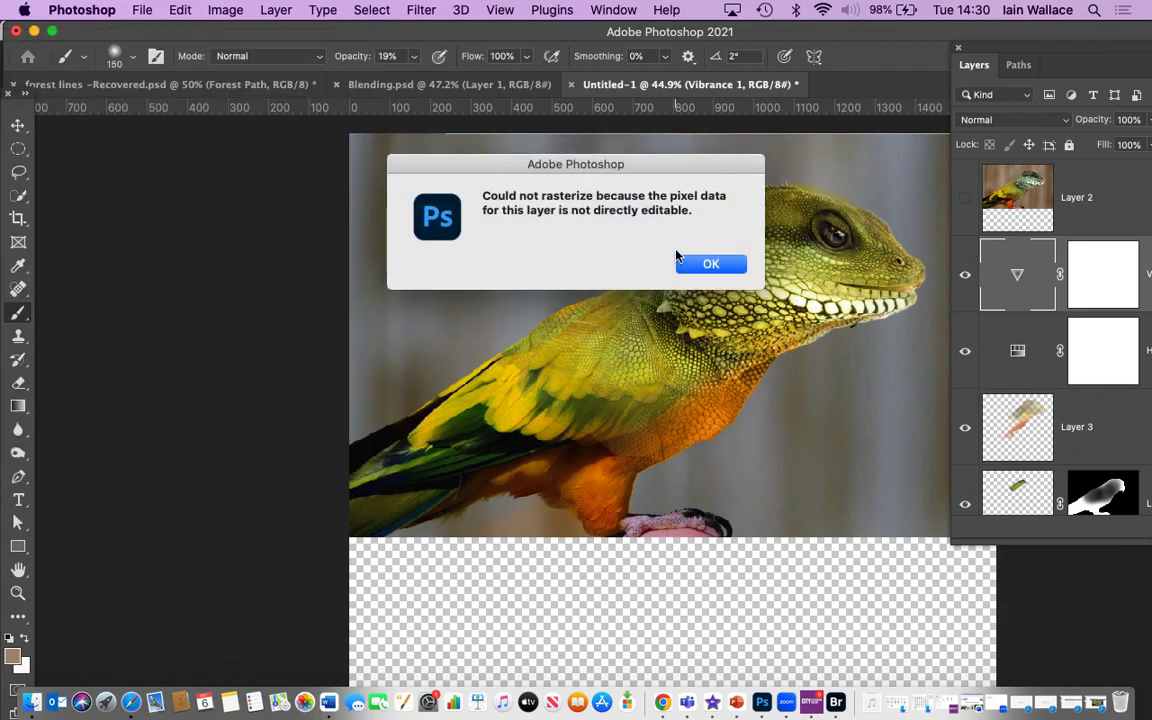
pyautogui.click(711, 265)
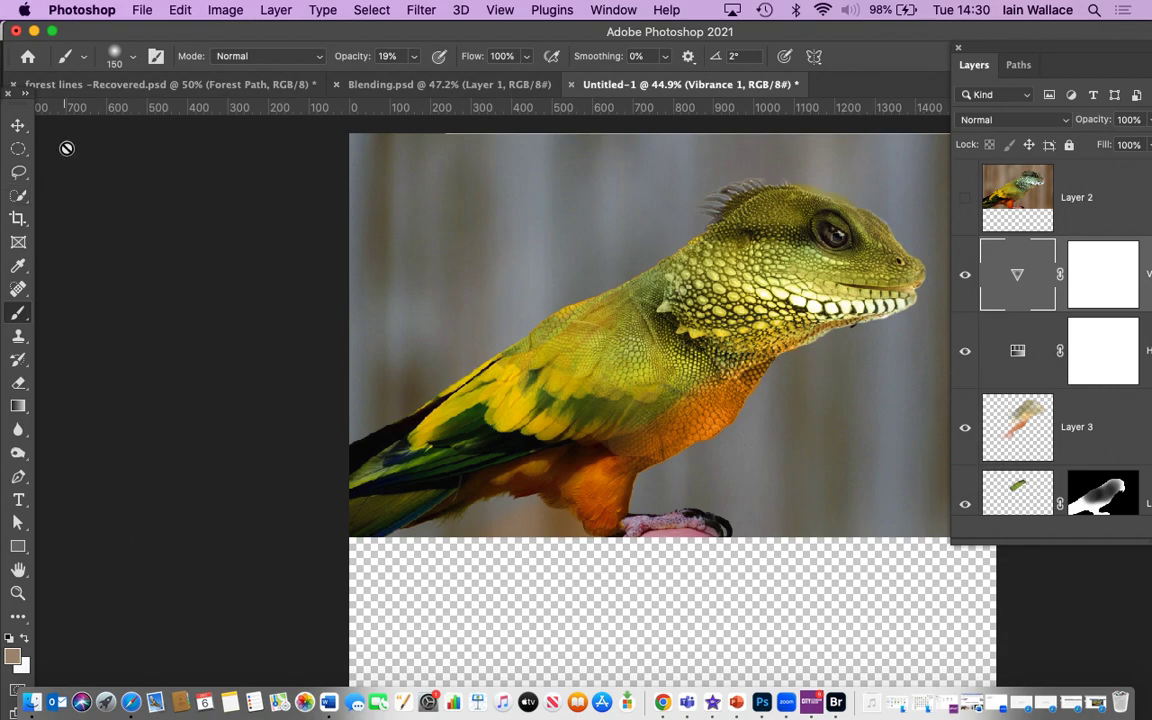
# Clear the crop's fixed dimensions, switch it to Ratio mode and widen the frame to about 1400 × 1750 px, reaching the photo's left edge.
pyautogui.click(18, 218)
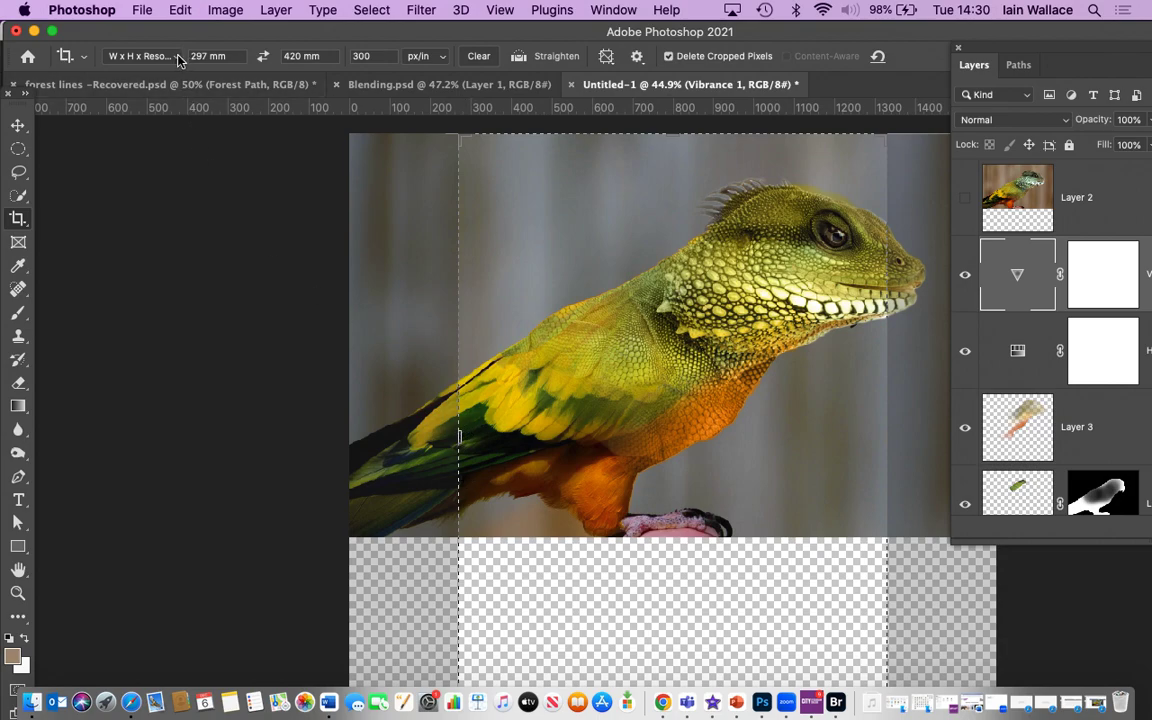
pyautogui.click(478, 56)
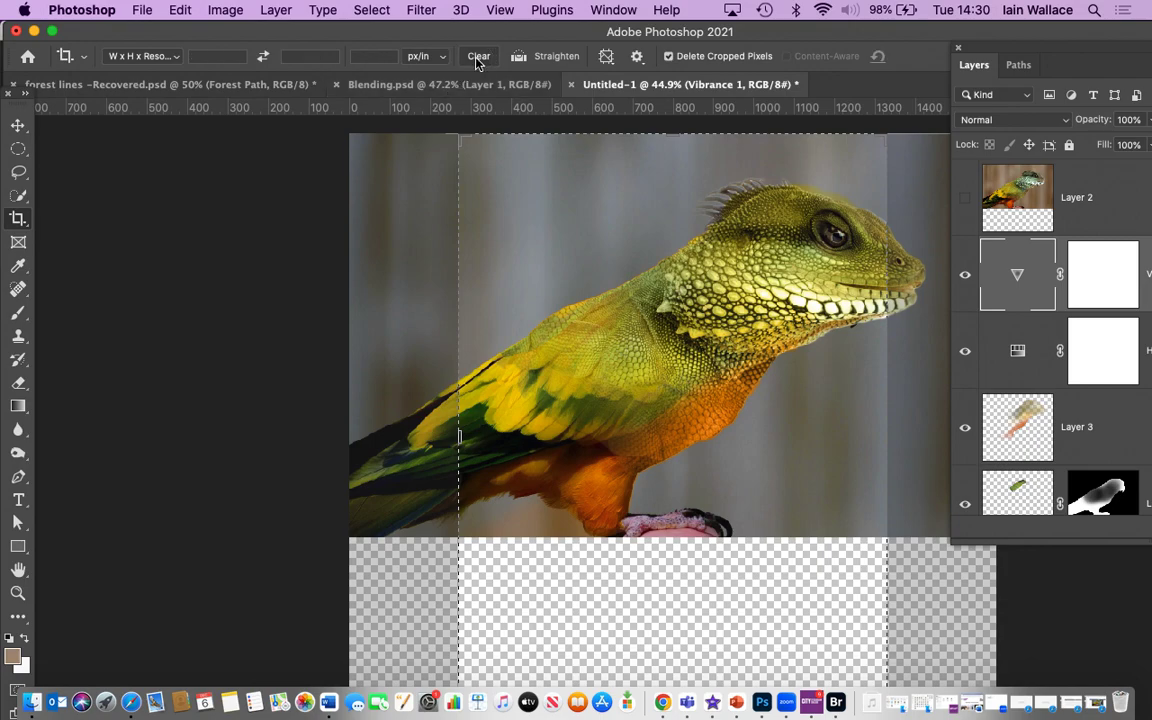
pyautogui.click(176, 56)
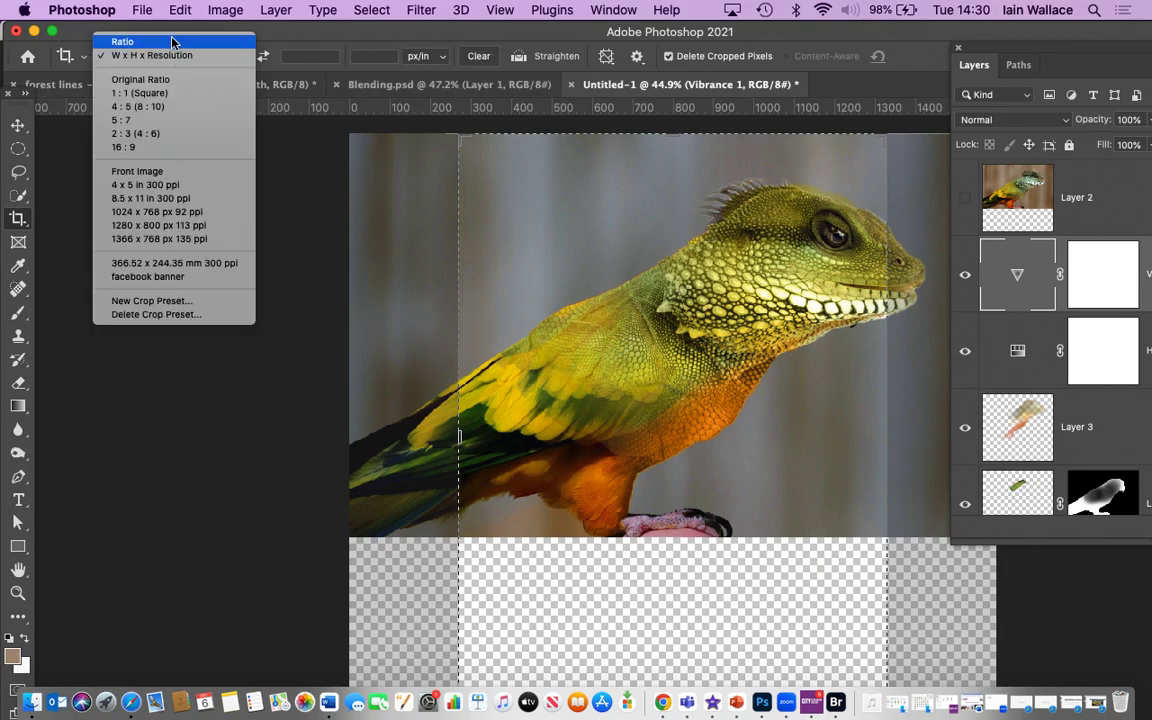
pyautogui.click(170, 38)
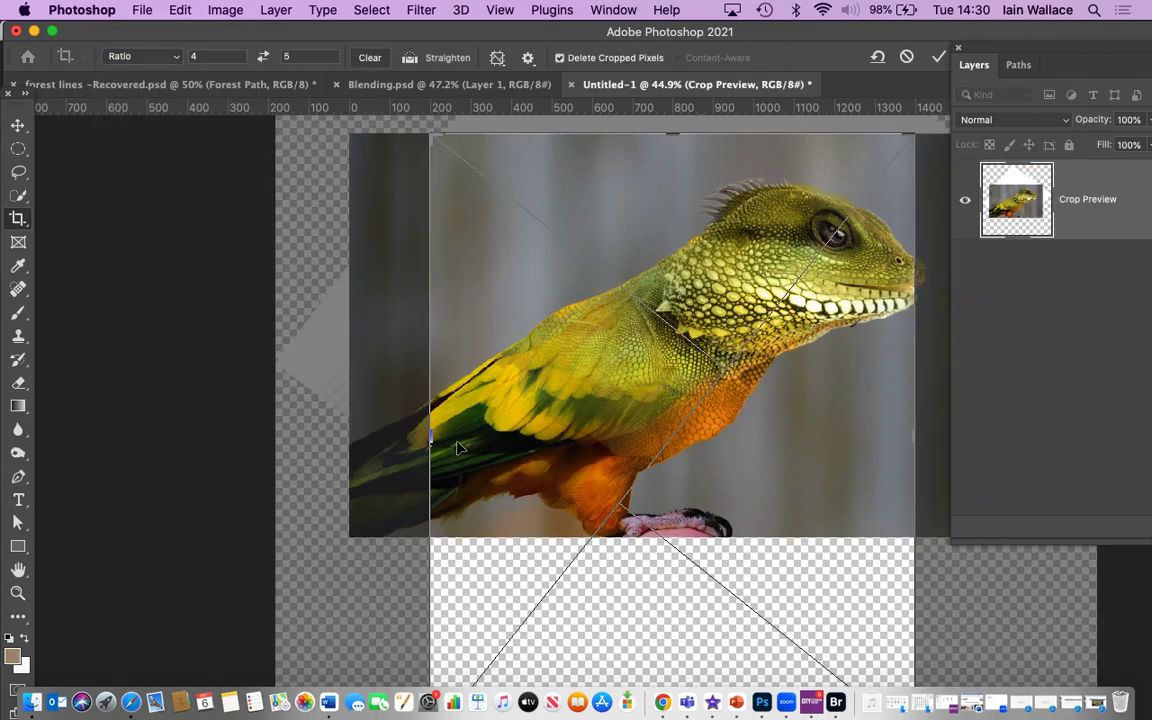
pyautogui.moveTo(425, 437); pyautogui.dragTo(386, 429)
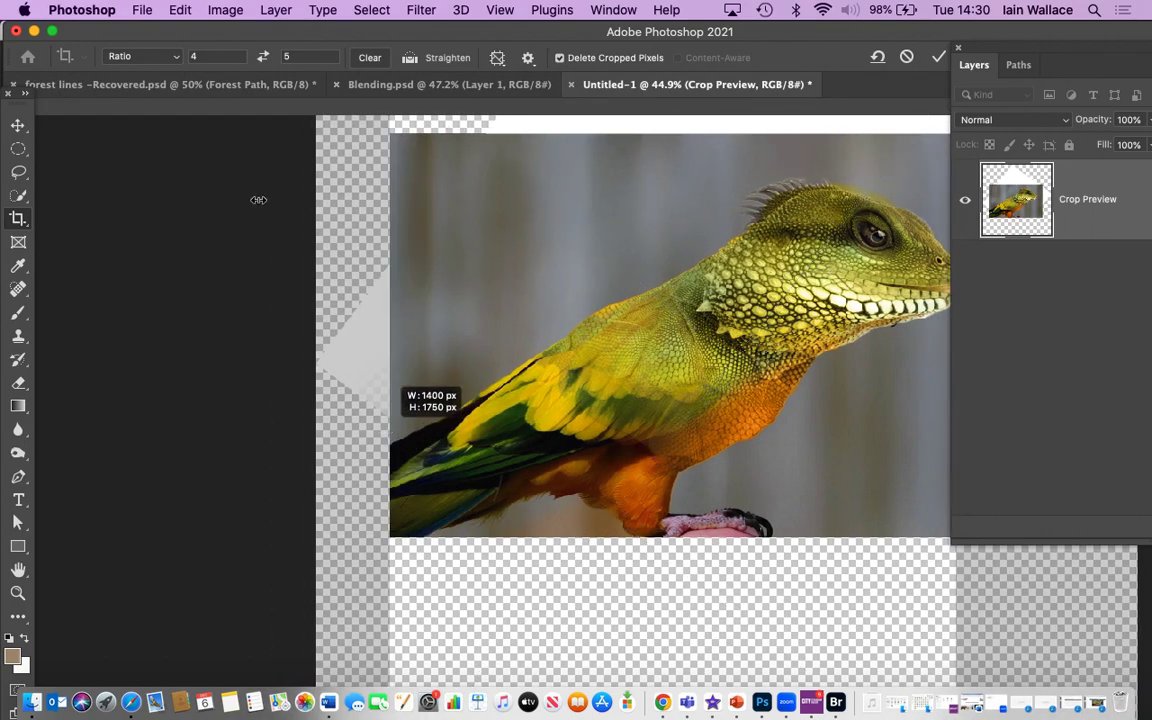
# Remove the fixed 4:5 crop ratio and extend the crop frame to the photo's right edge.
pyautogui.click(178, 58)
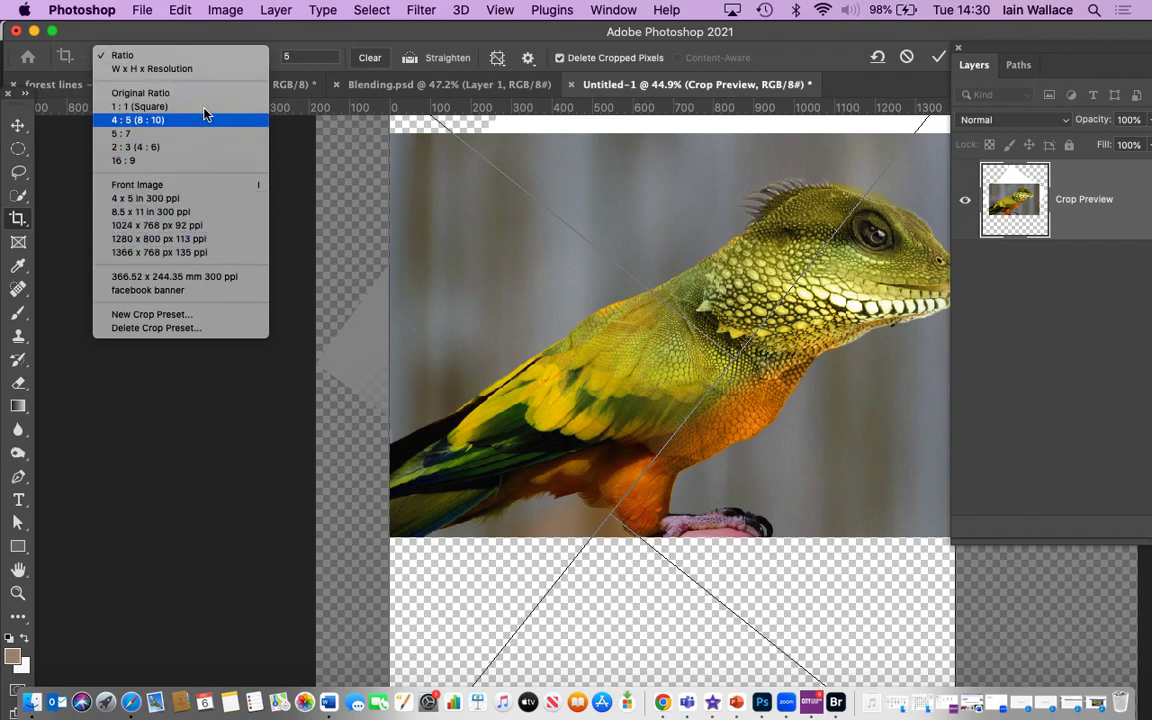
pyautogui.click(366, 58)
pyautogui.click(369, 60)
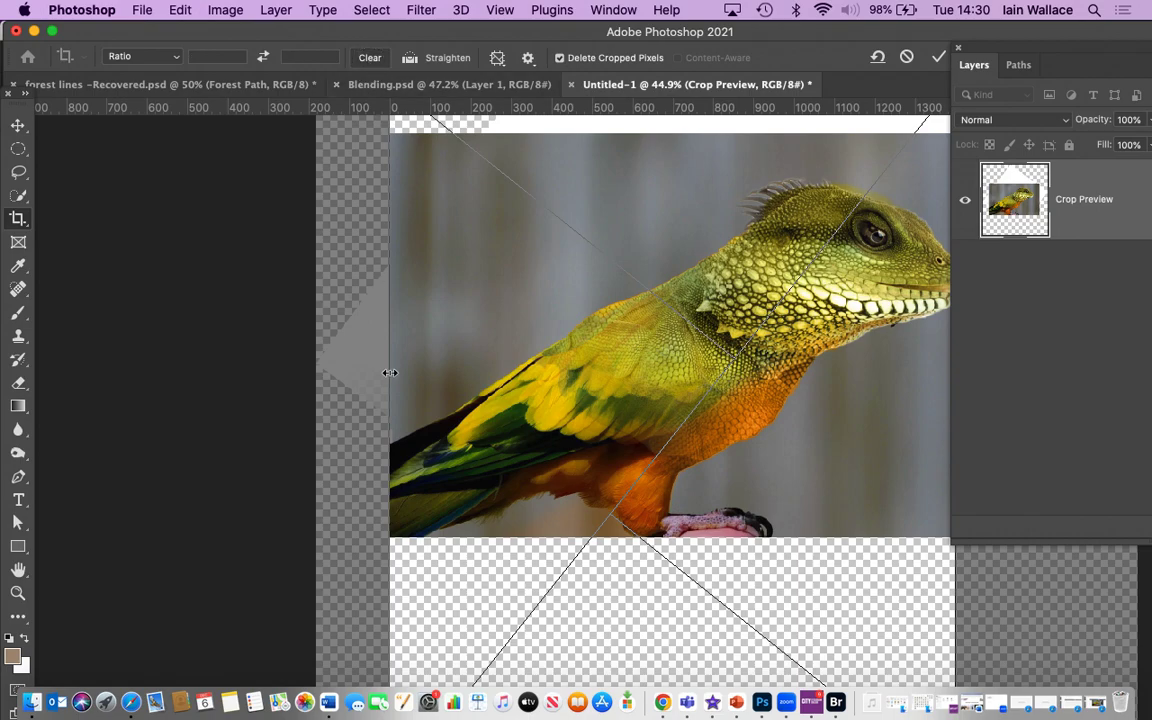
pyautogui.moveTo(388, 404); pyautogui.dragTo(389, 404)
pyautogui.moveTo(1134, 48); pyautogui.dragTo(1147, 538)
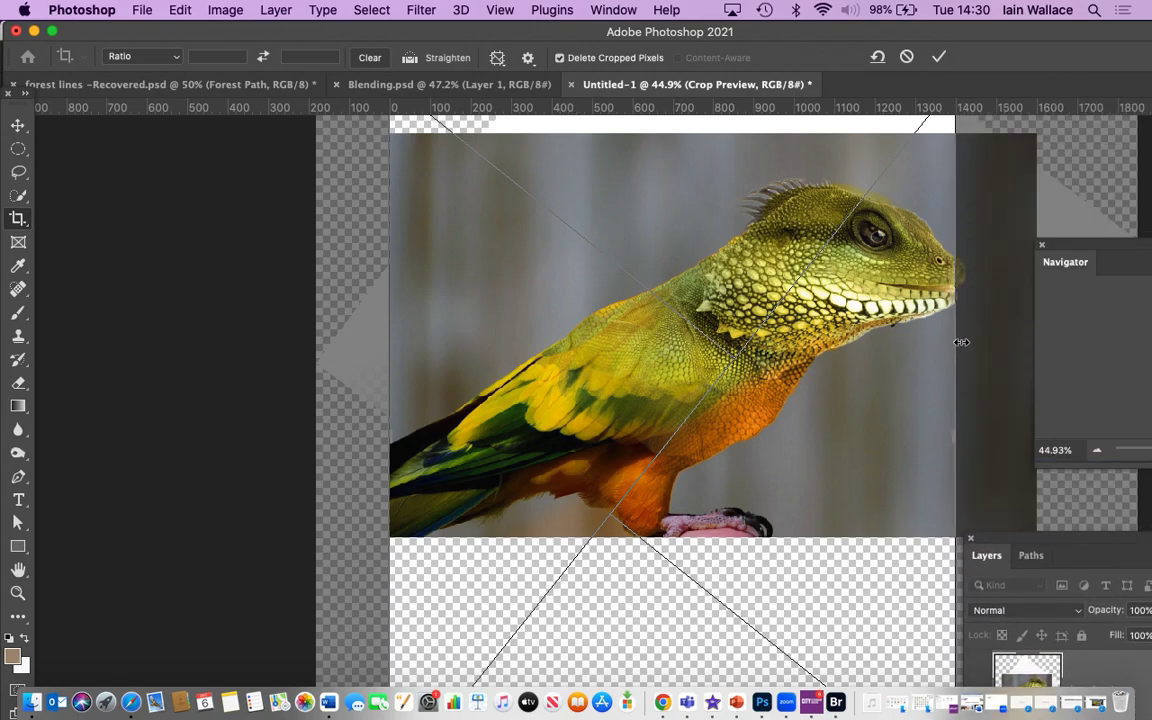
pyautogui.moveTo(961, 342); pyautogui.dragTo(1010, 345)
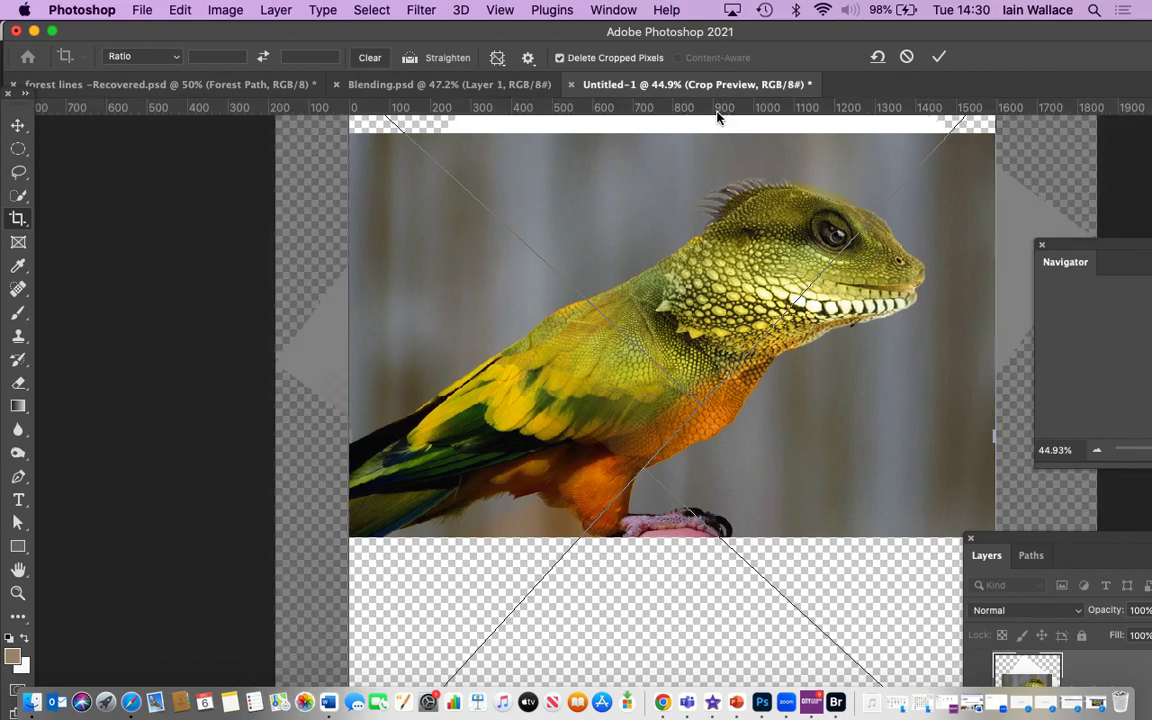
# Pull the crop frame's upper and lower edges in to the parrot photo and apply the crop.
pyautogui.moveTo(1137, 373); pyautogui.dragTo(151, 351)
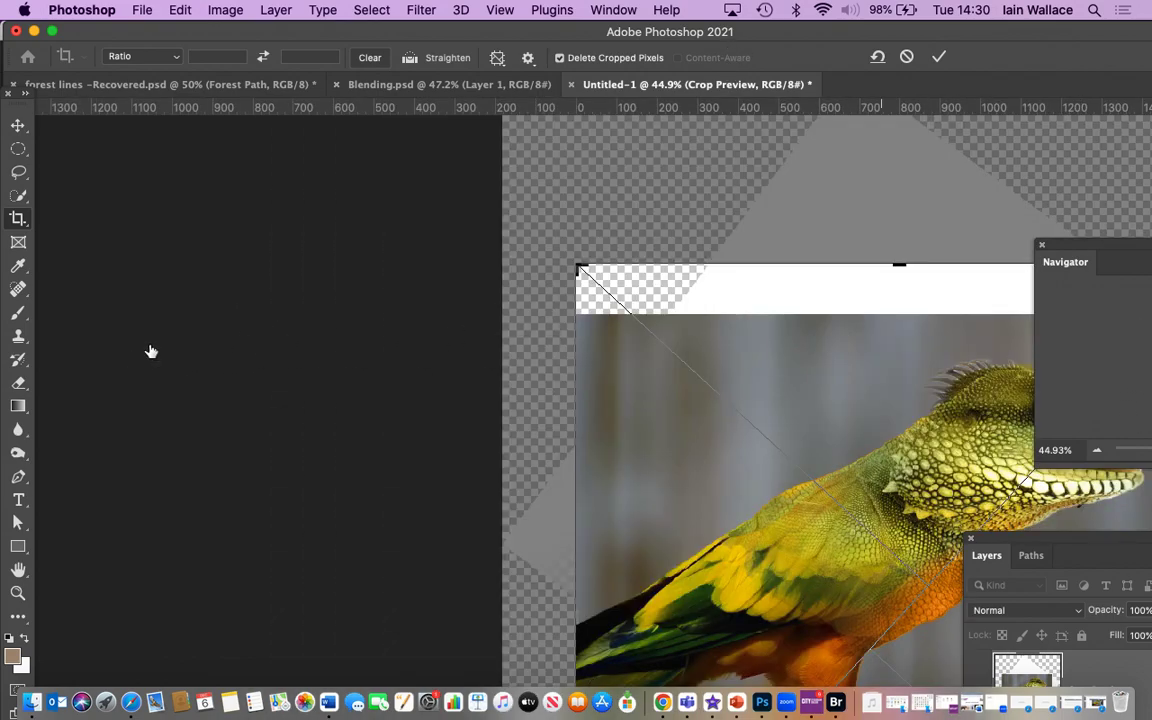
pyautogui.moveTo(902, 266); pyautogui.dragTo(900, 288)
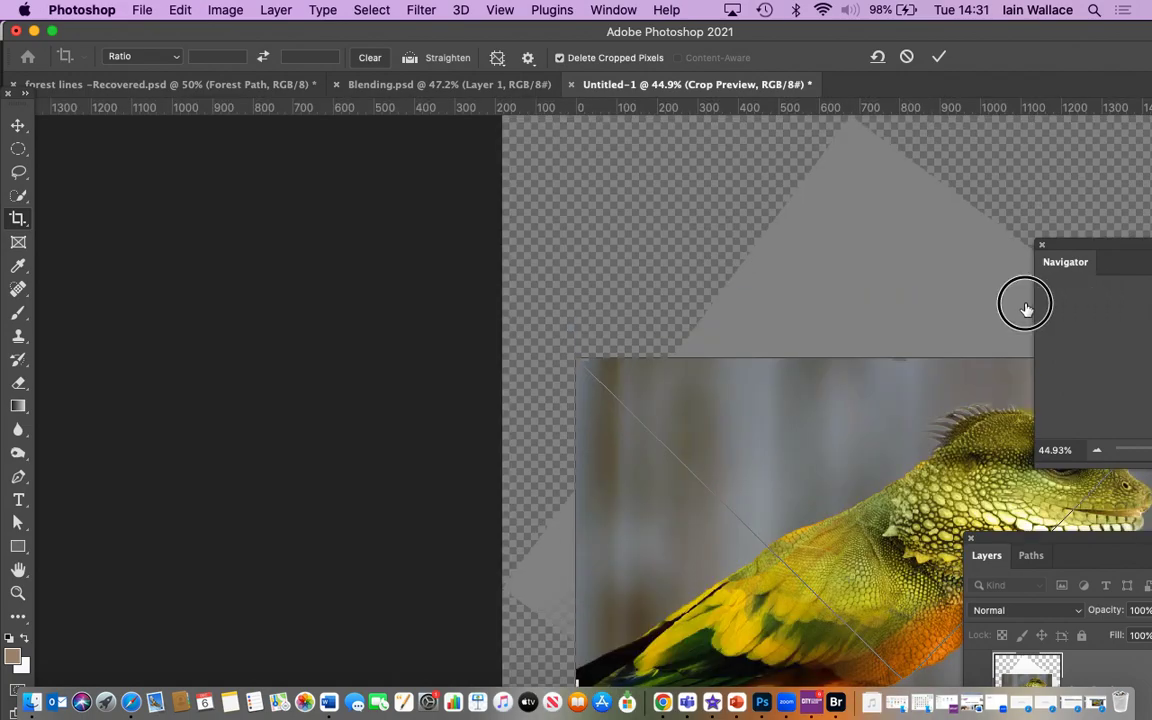
pyautogui.scroll(-10, 979, 418)
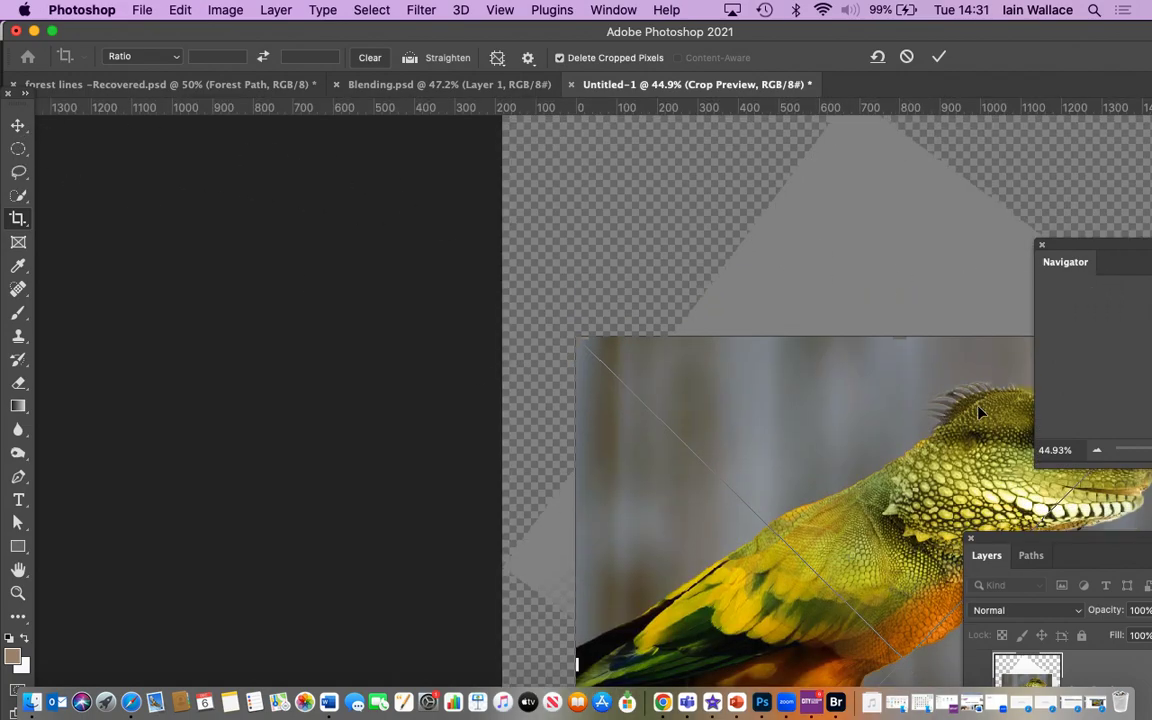
pyautogui.moveTo(884, 666); pyautogui.dragTo(868, 543)
pyautogui.click(943, 56)
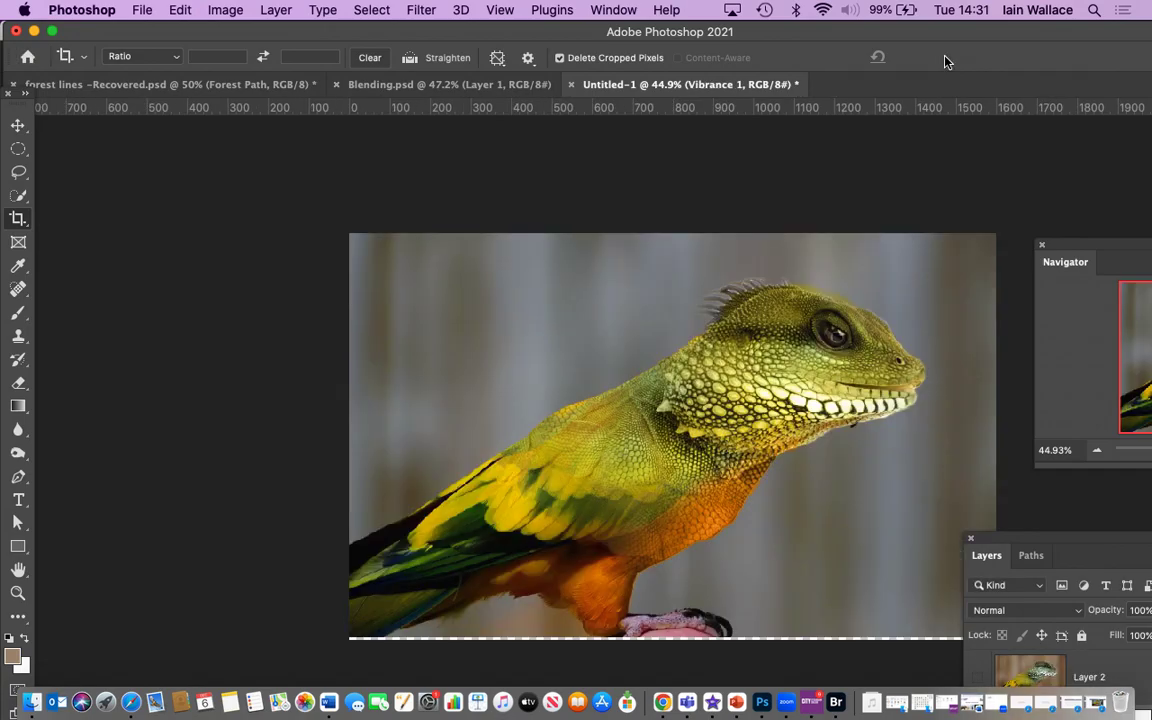
pyautogui.press('super')
pyautogui.press('super')
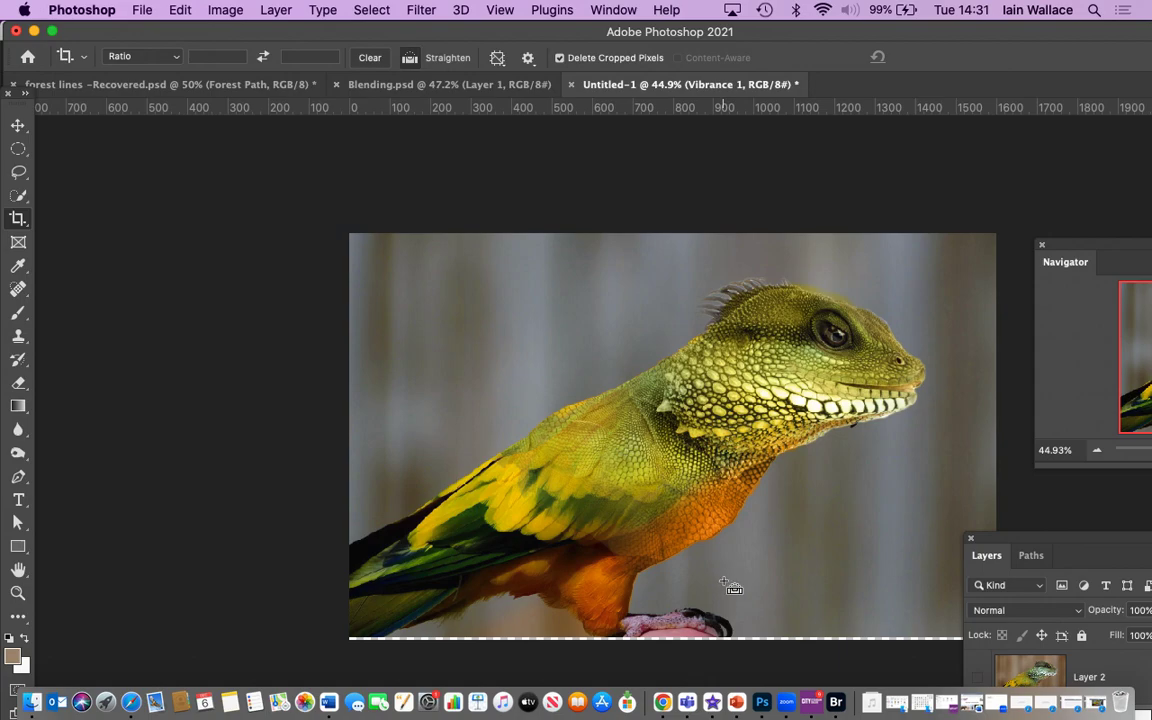